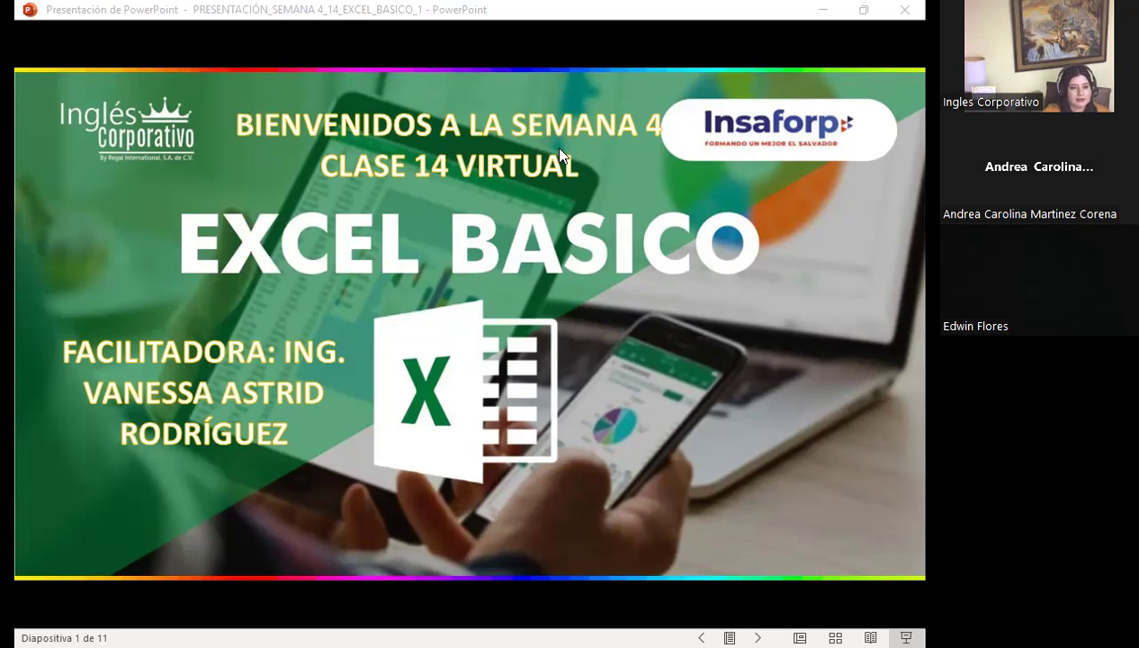
Switch from the Excel Básico slideshow to the 4.2 Tablas básicas lesson in Firefox
key("alt+Tab")
key("ctrl+Tab")
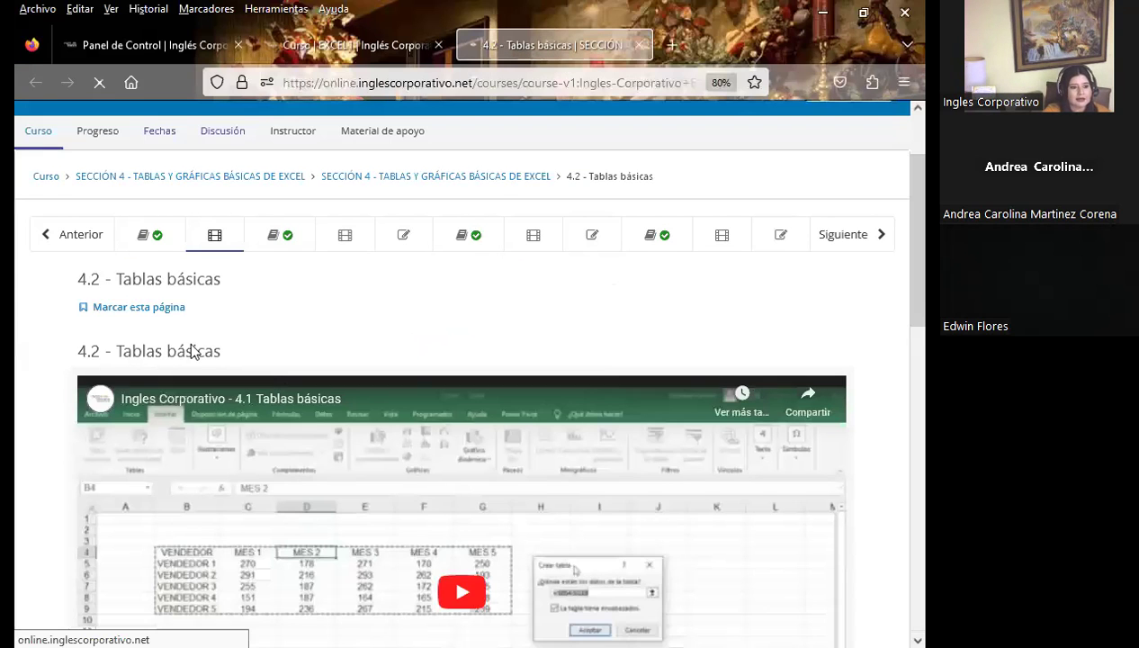
scroll(269, 238, "down", 1)
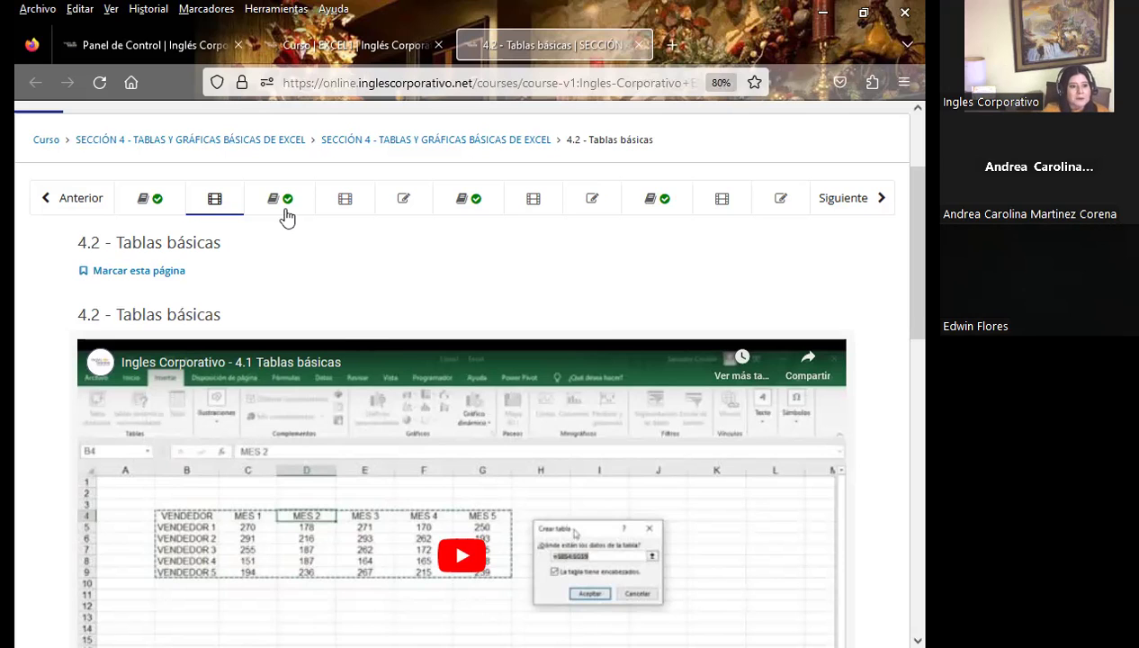
Open the 4.3 Objetivo de la lección page and scroll through it
left_click(286, 216)
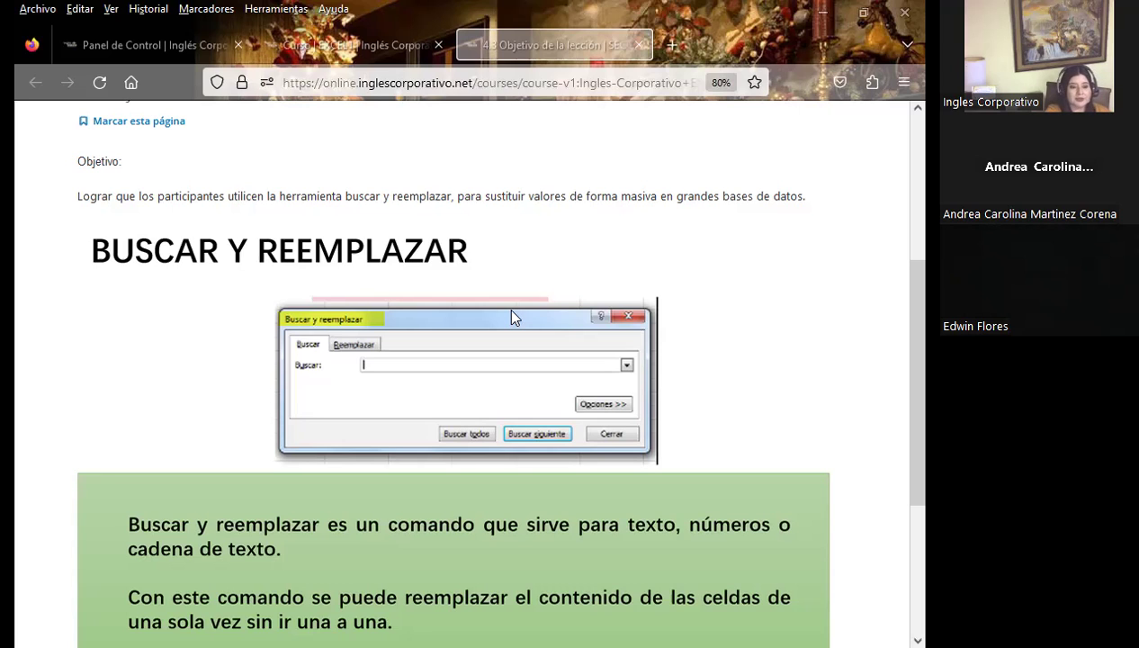
scroll(539, 353, "down", 3)
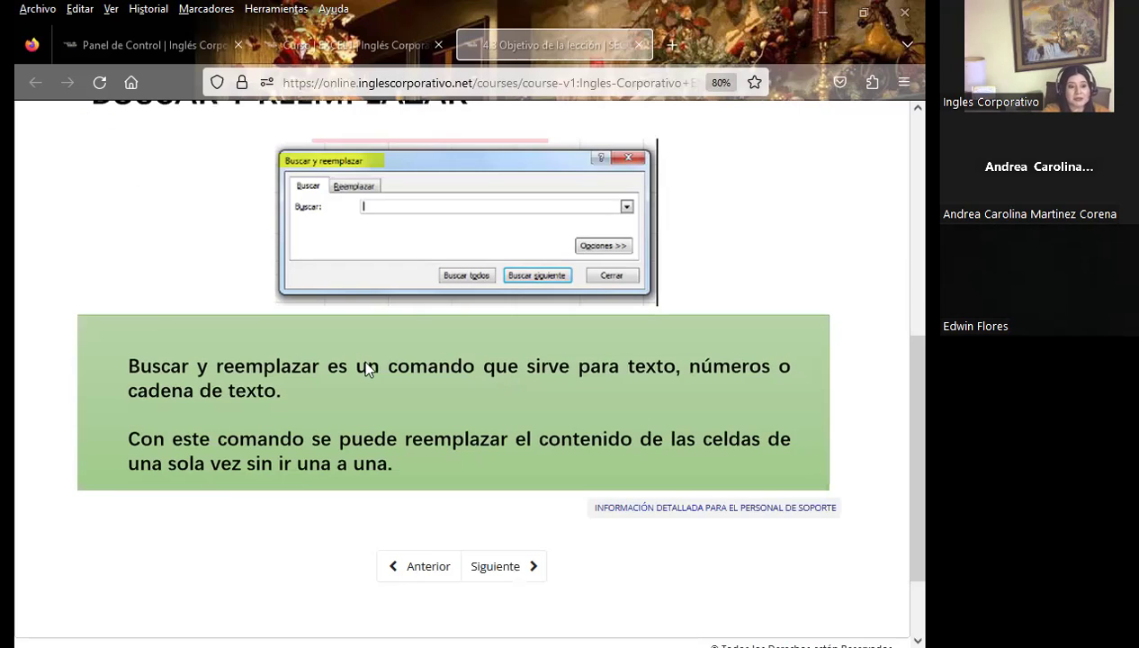
scroll(463, 372, "up", 4)
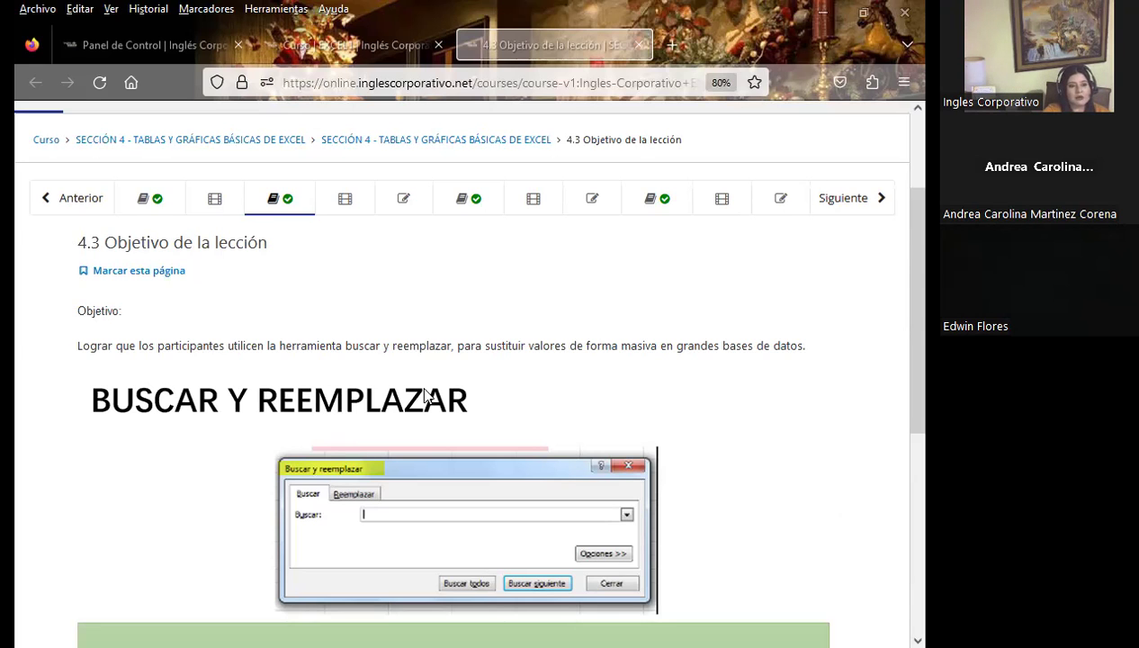
Return to the Excel Básico slideshow in PowerPoint
key("alt+Tab")
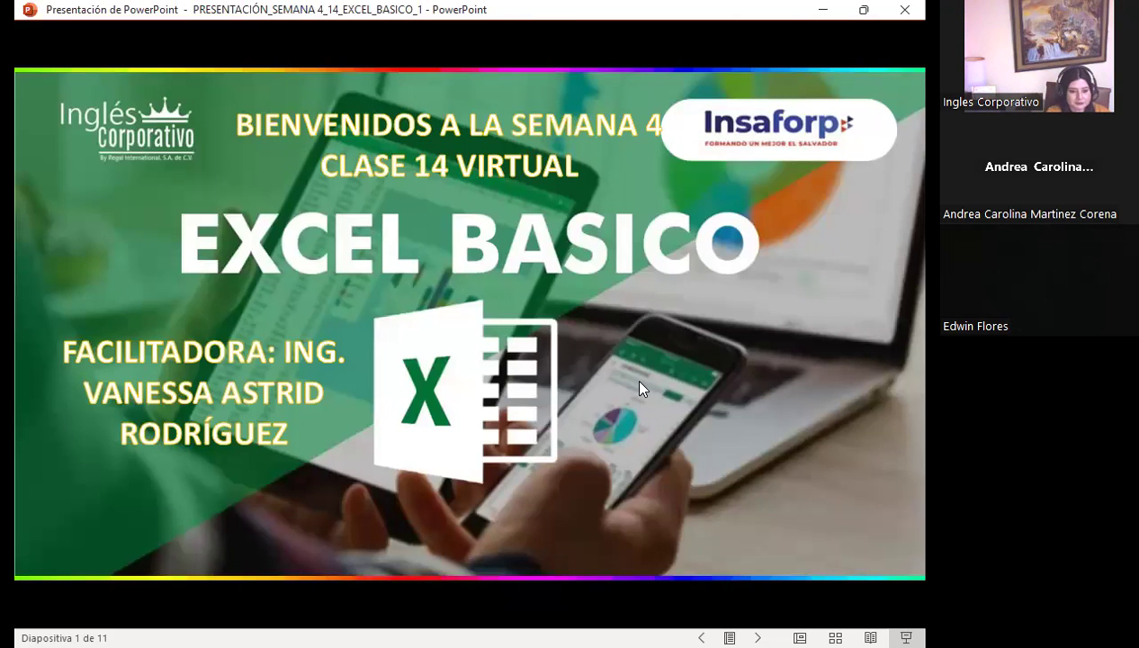
Advance through the Sesión 14 and Agenda slides to slide 4, the session objective
key("Right")
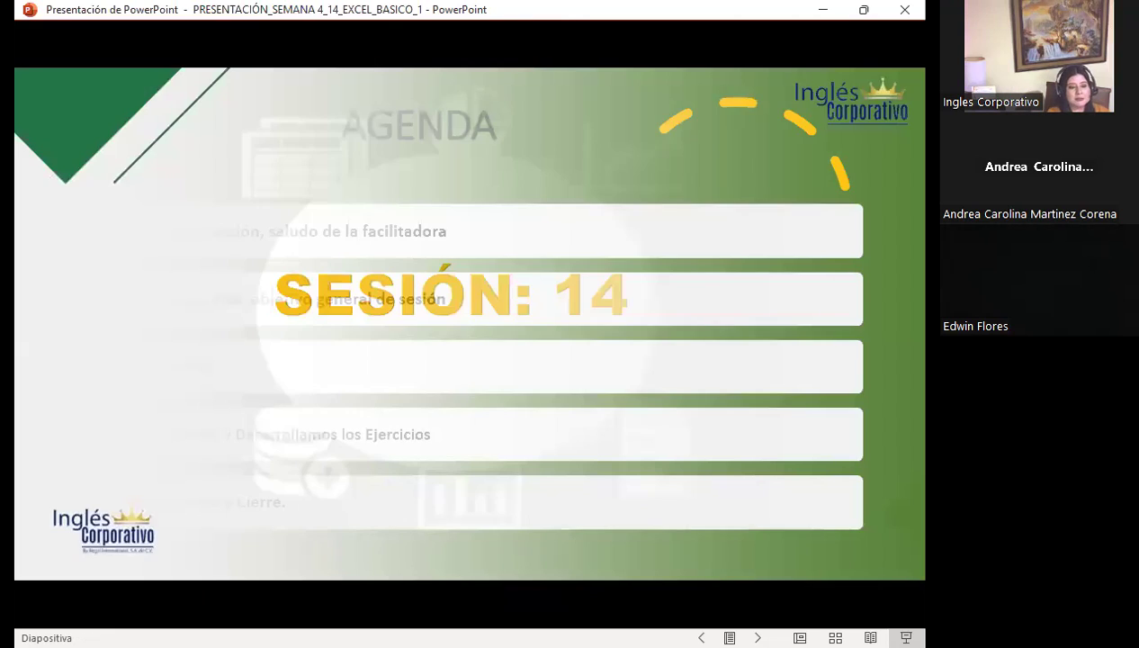
key("Right")
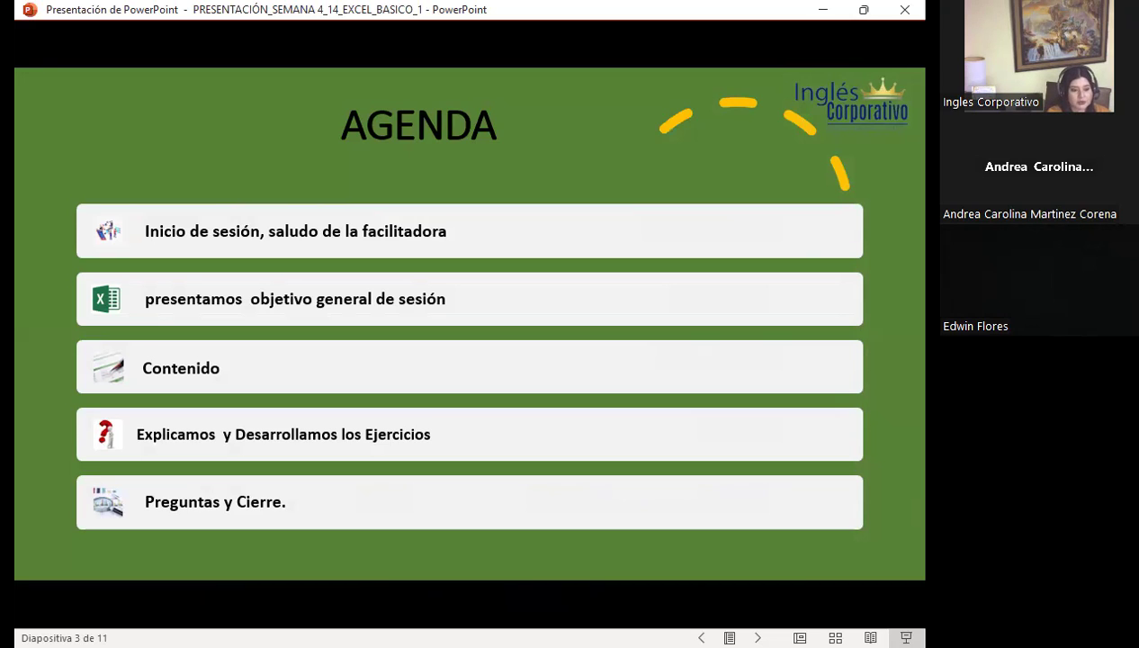
key("Right")
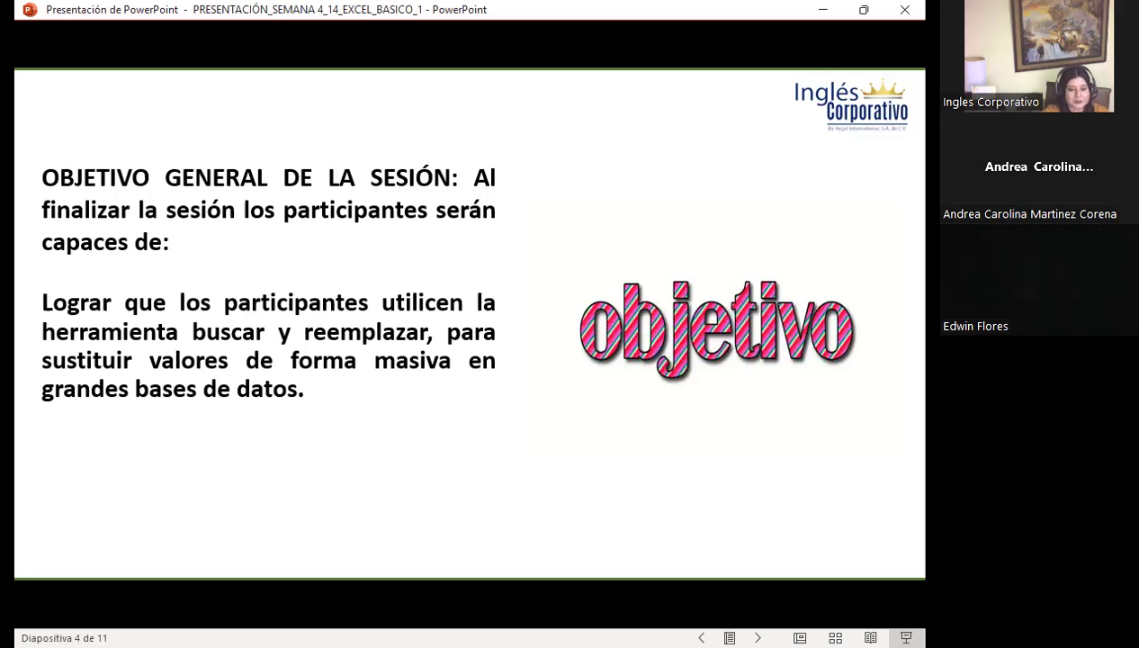
Advance to slide 5, the 'BUSCAR Y REEMPLAZAR' introduction
key("Right")
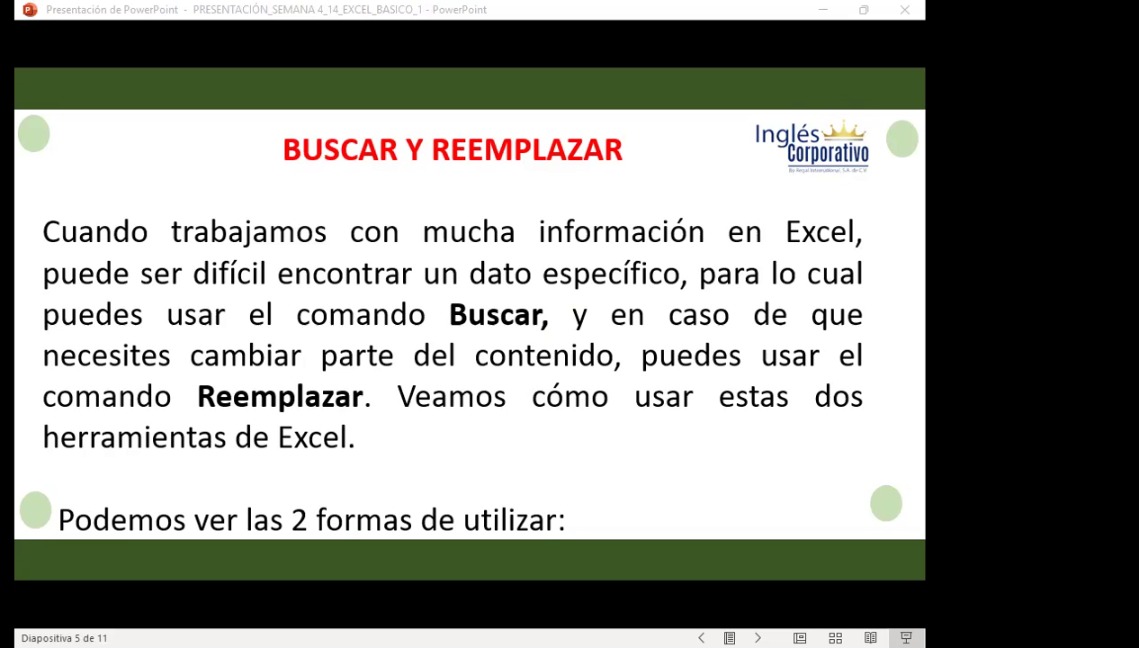
Advance past the Buscar y seleccionar menu screenshot to slide 7's three dialogs
left_click(852, 457)
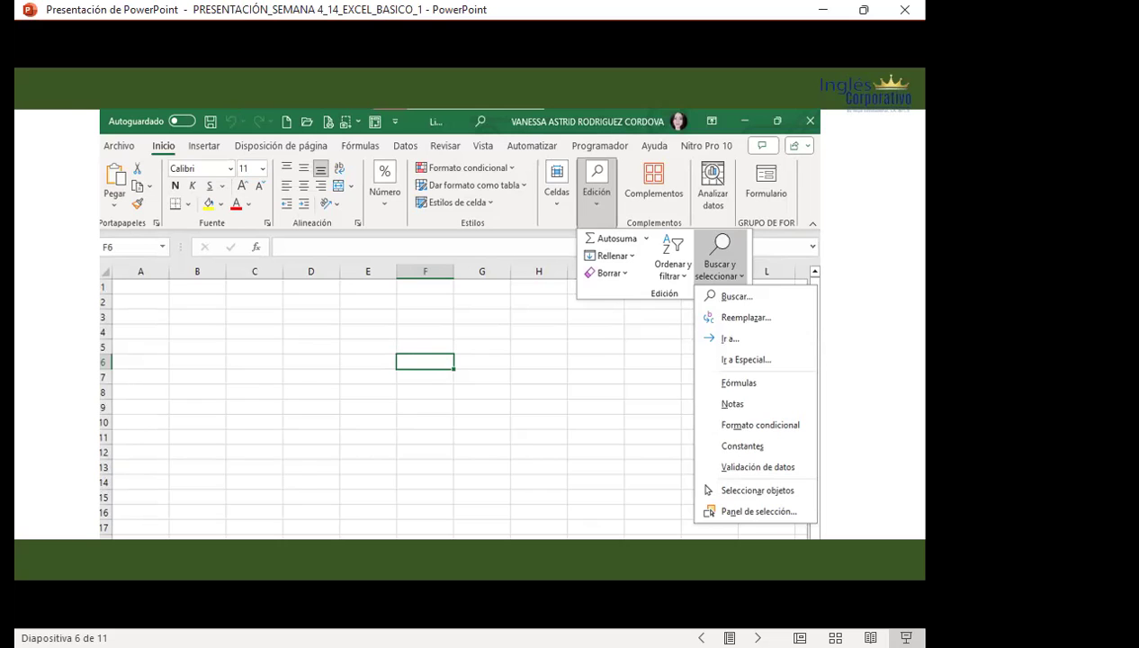
key("Right")
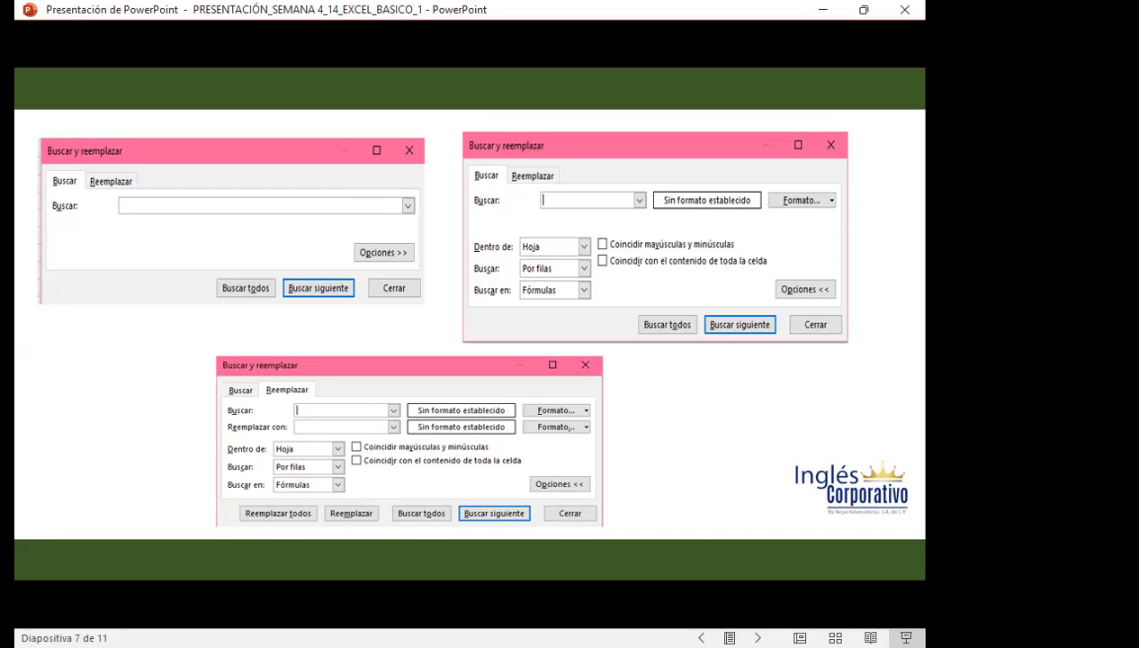
Advance from slide 7 to slide 8, EJERCICIOS A TRABAJAR
key("Right")
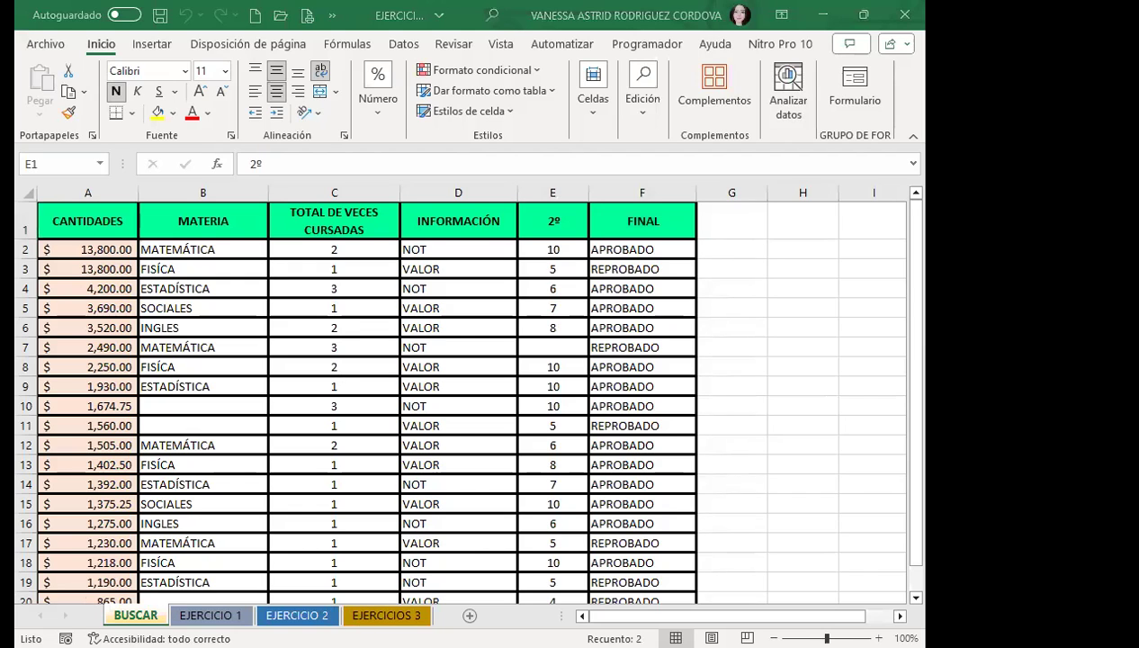
left_click(297, 367)
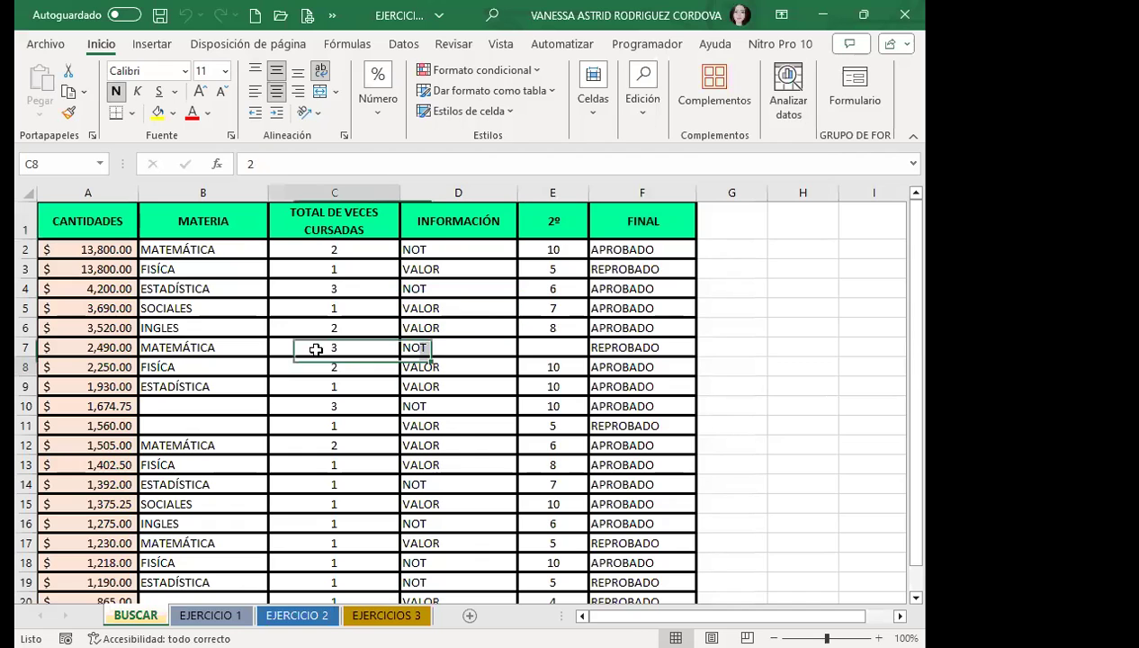
scroll(364, 337, "down", 3)
scroll(383, 360, "up", 2)
scroll(390, 376, "up", 2)
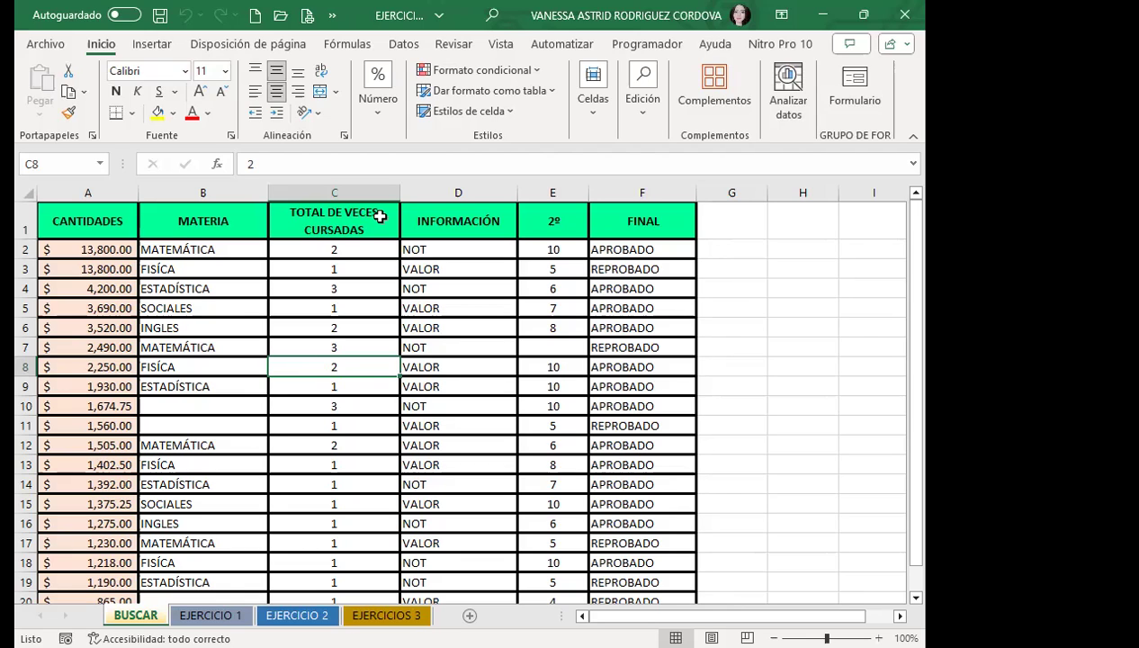
left_click(210, 615)
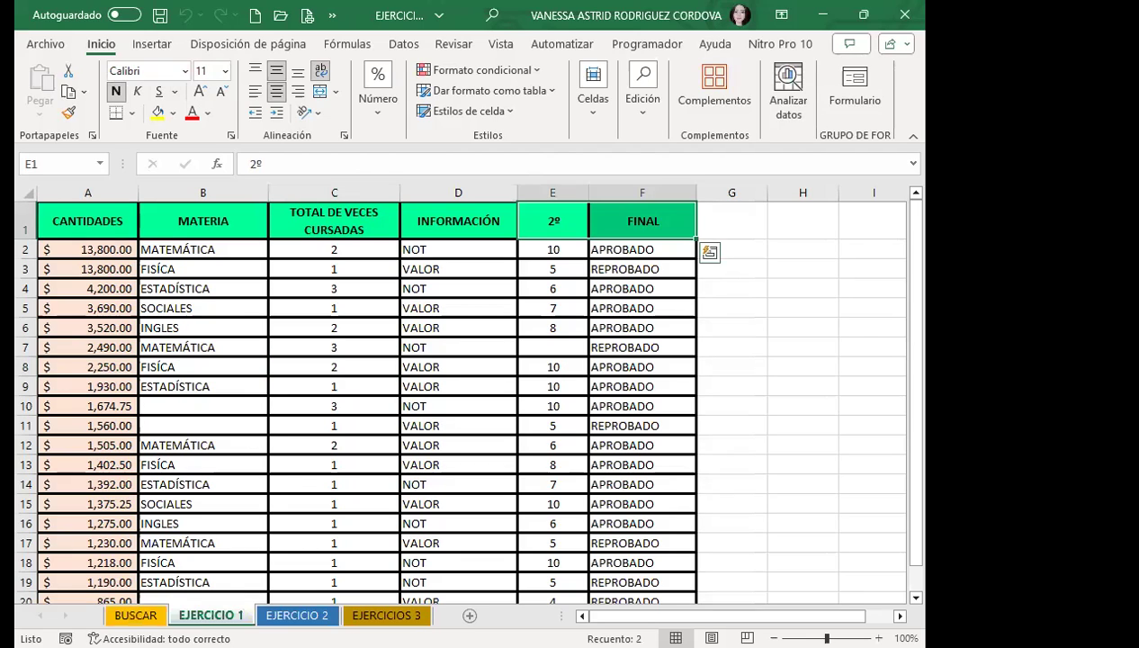
left_click(302, 614)
left_click(387, 614)
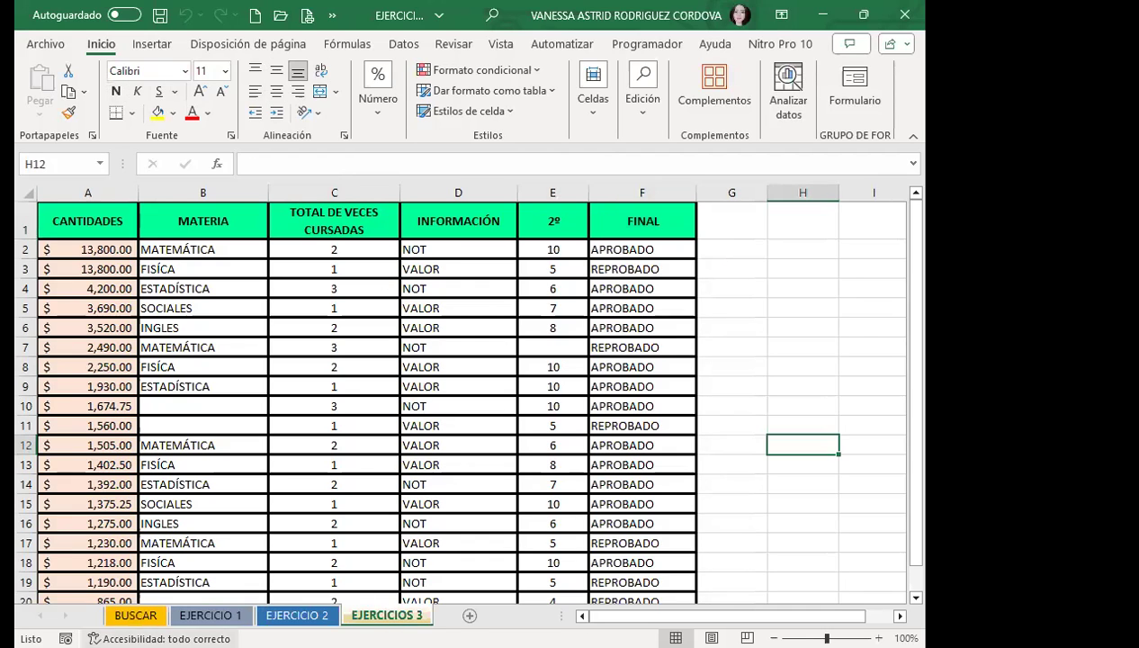
key("ctrl+Page_Up")
key("ctrl+Page_Down")
key("ctrl+Page_Up")
key("ctrl+Page_Up")
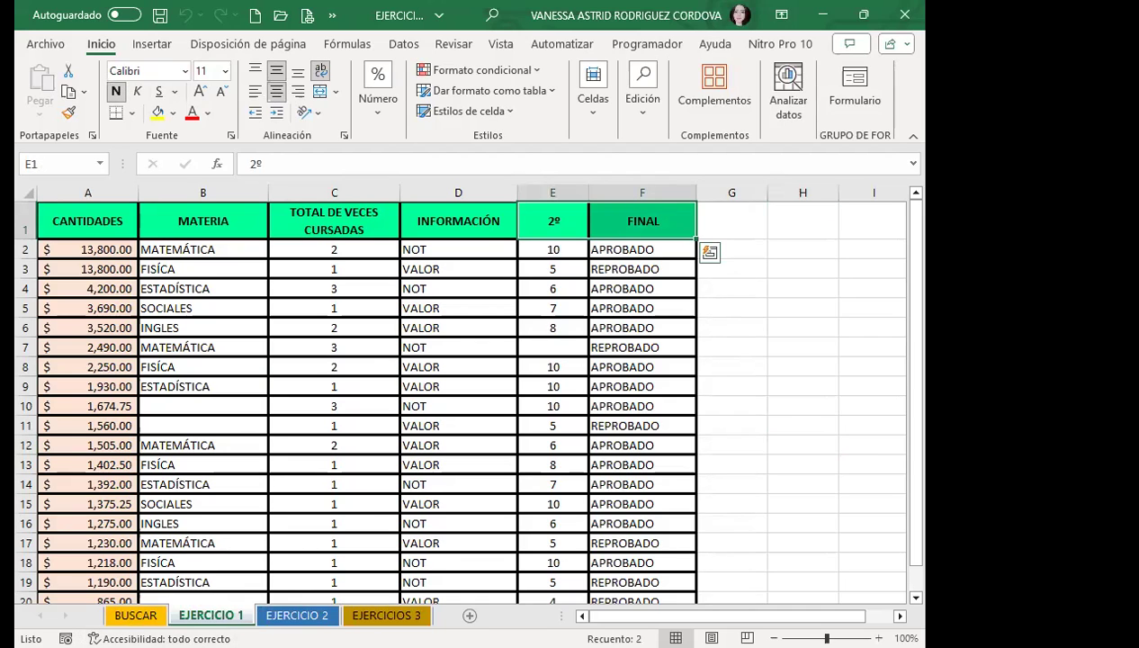
key("ctrl+Page_Down")
key("ctrl+Page_Down")
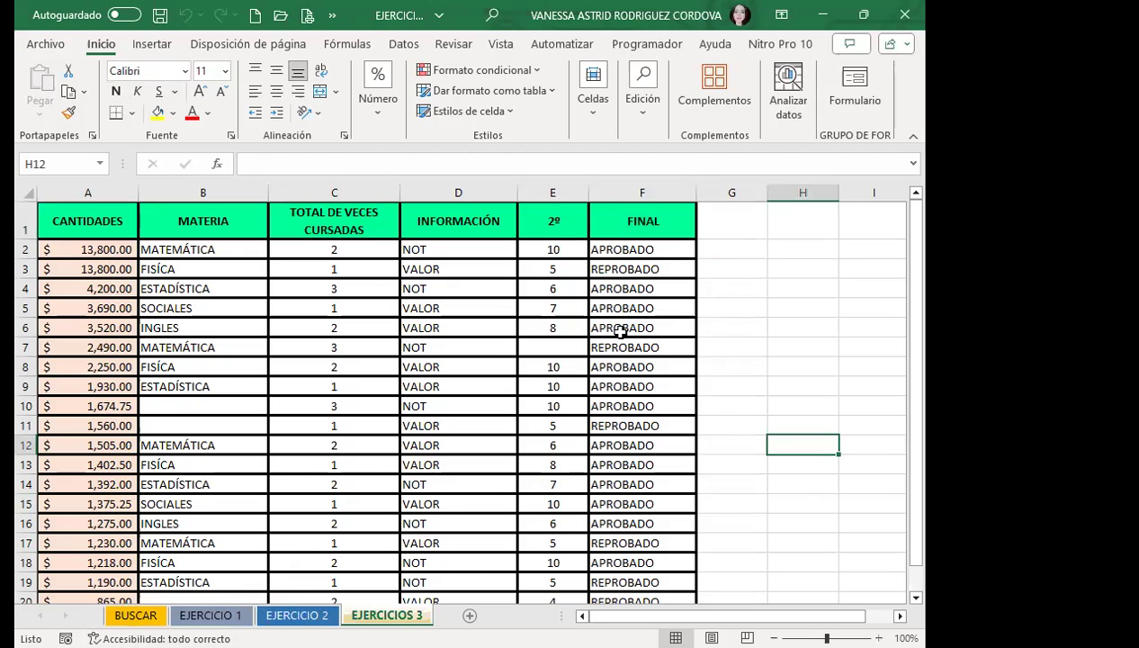
left_click(210, 615)
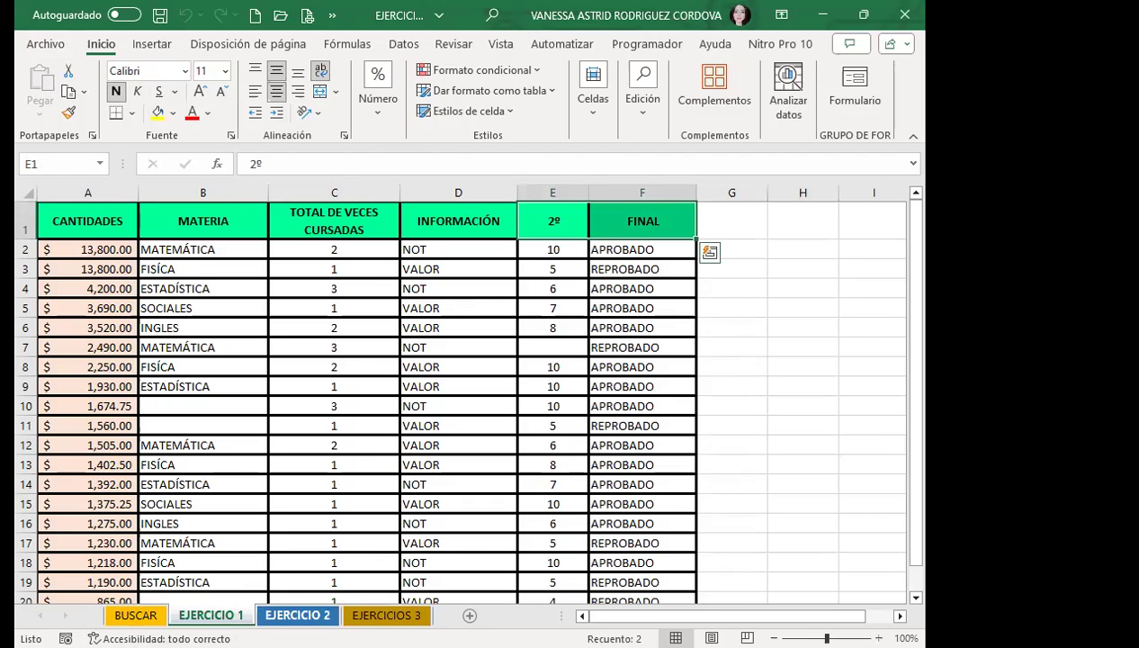
left_click(297, 614)
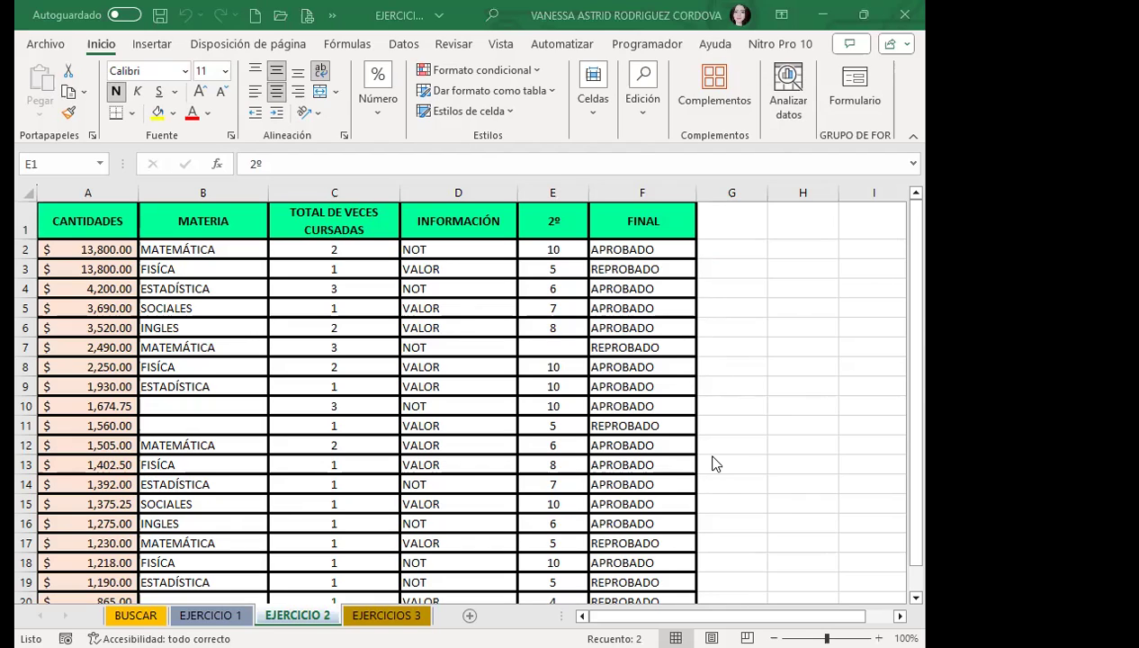
left_click(144, 617)
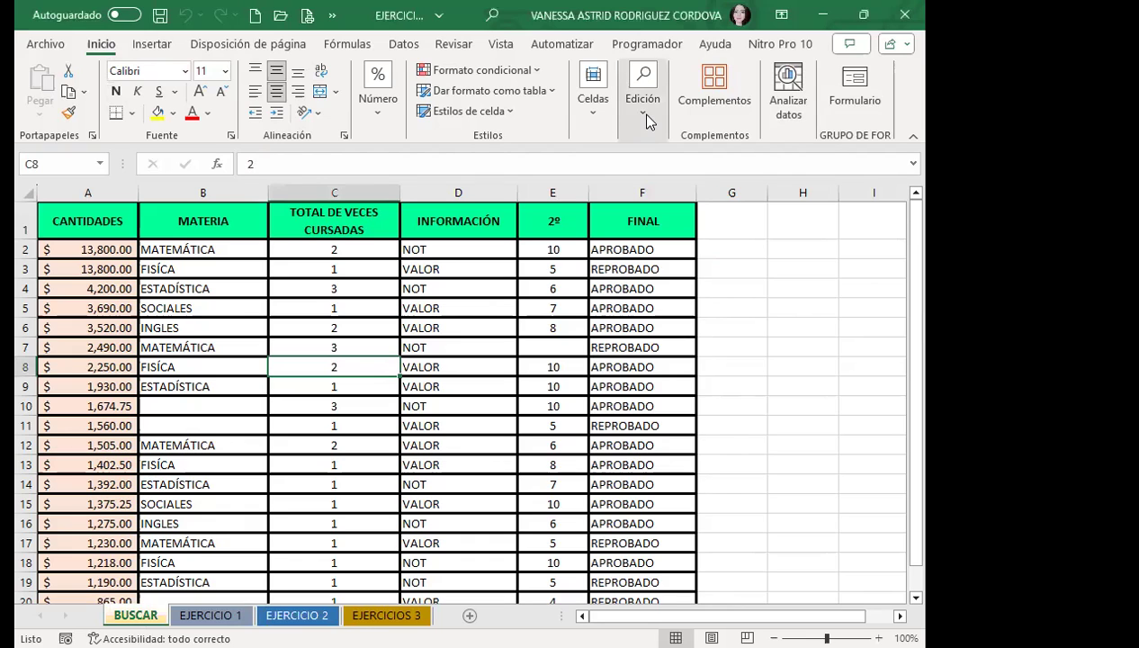
left_click(646, 114)
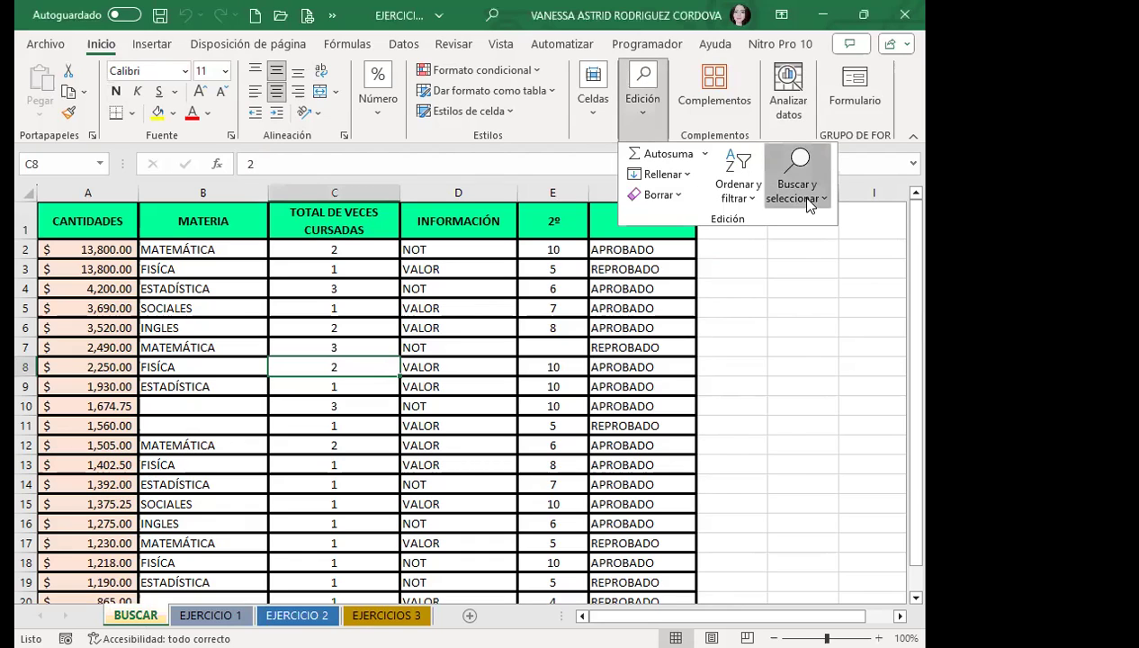
left_click(809, 204)
left_click(819, 223)
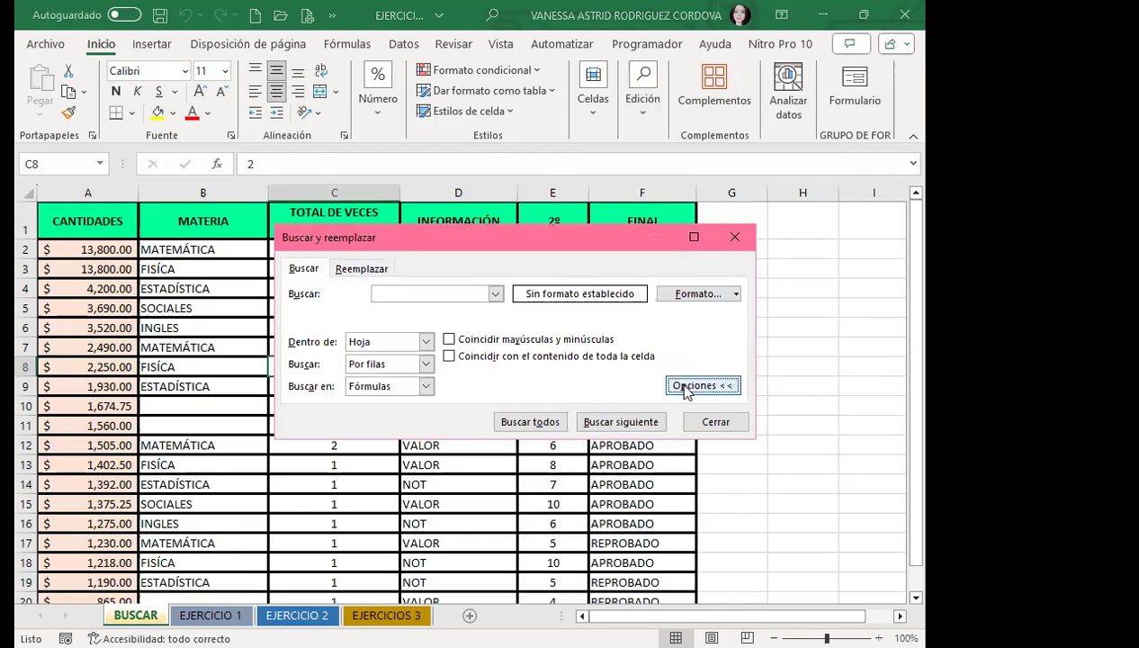
left_click(701, 385)
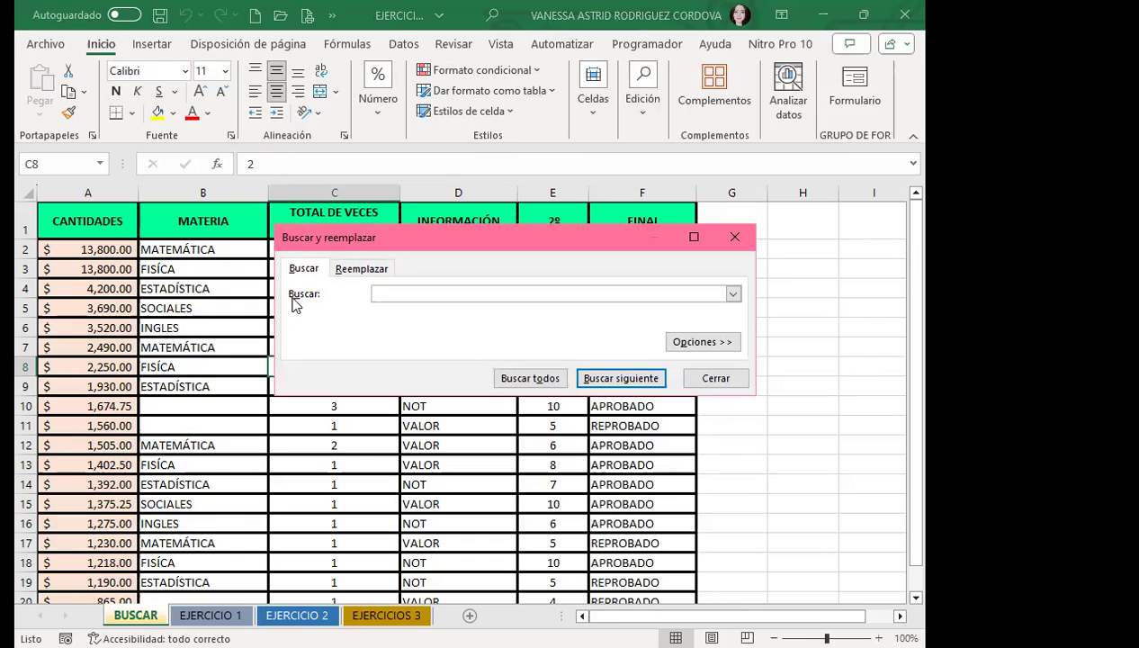
left_click(734, 237)
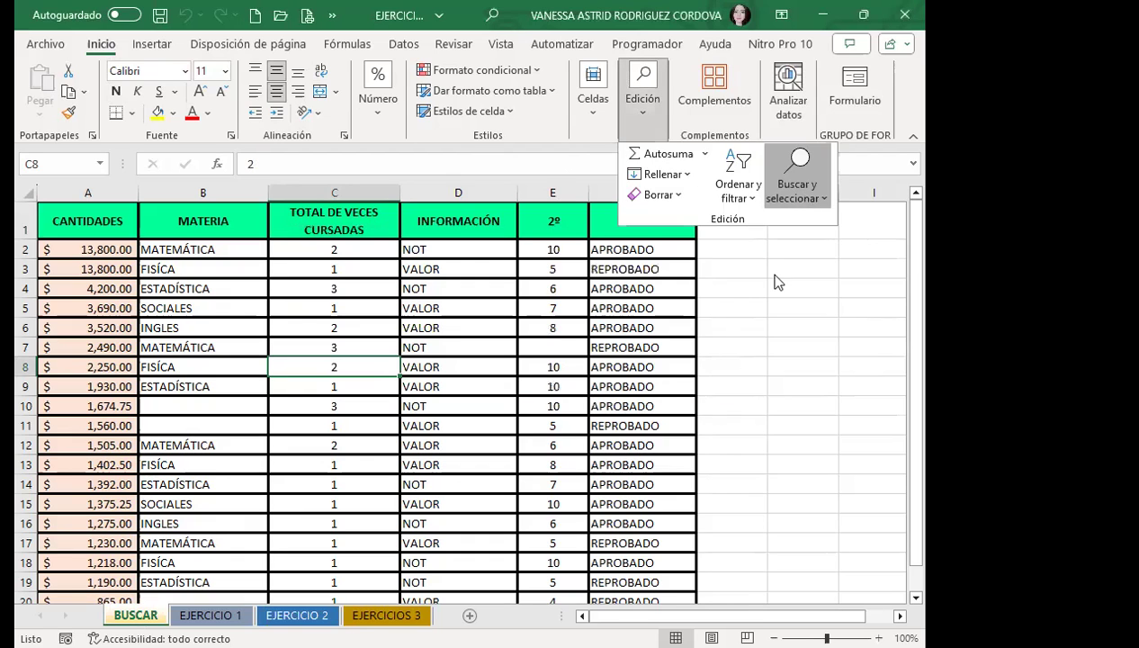
left_click(797, 185)
left_click(830, 247)
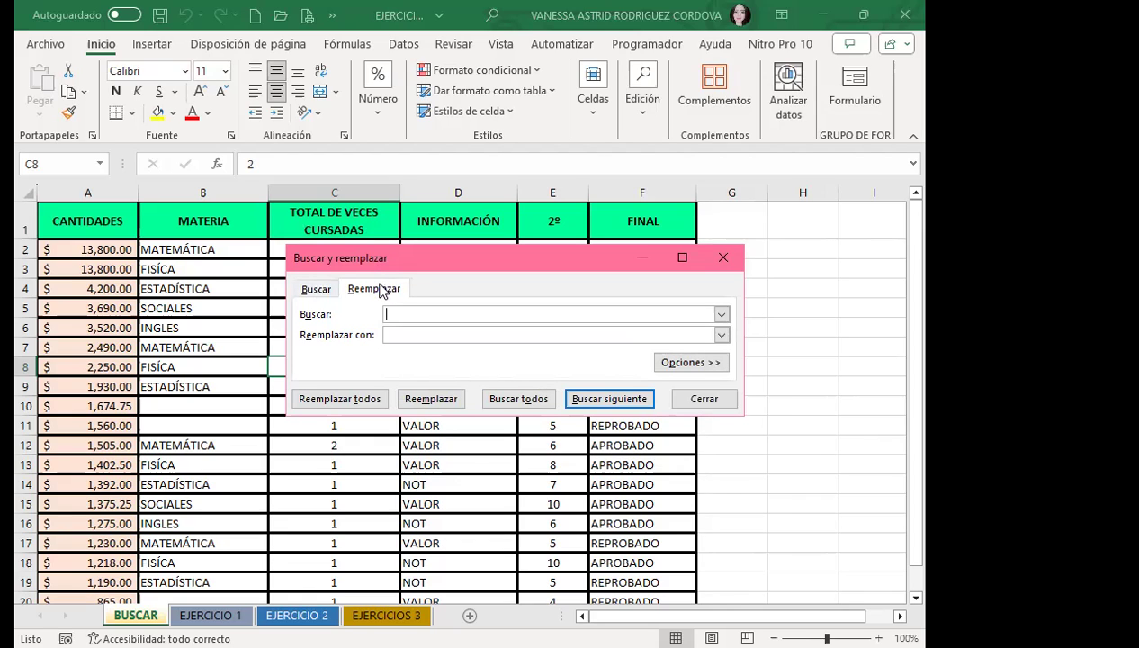
left_click(724, 260)
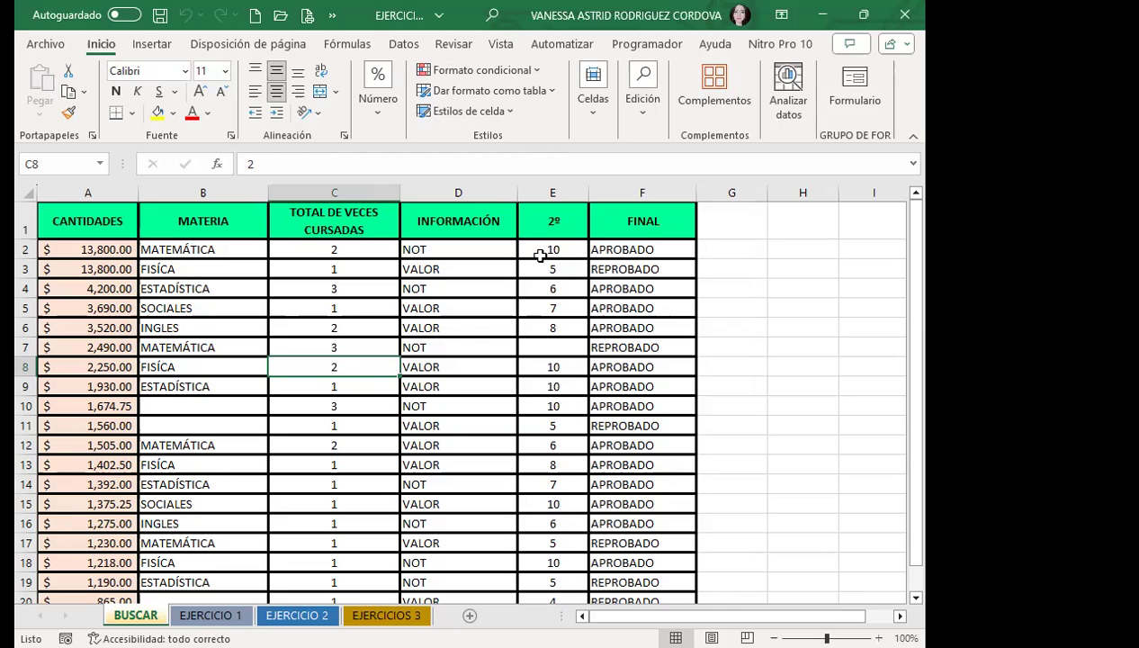
Open Buscar y reemplazar on Buscar, move it right of the table, and expand its empty results list
key("ctrl+b")
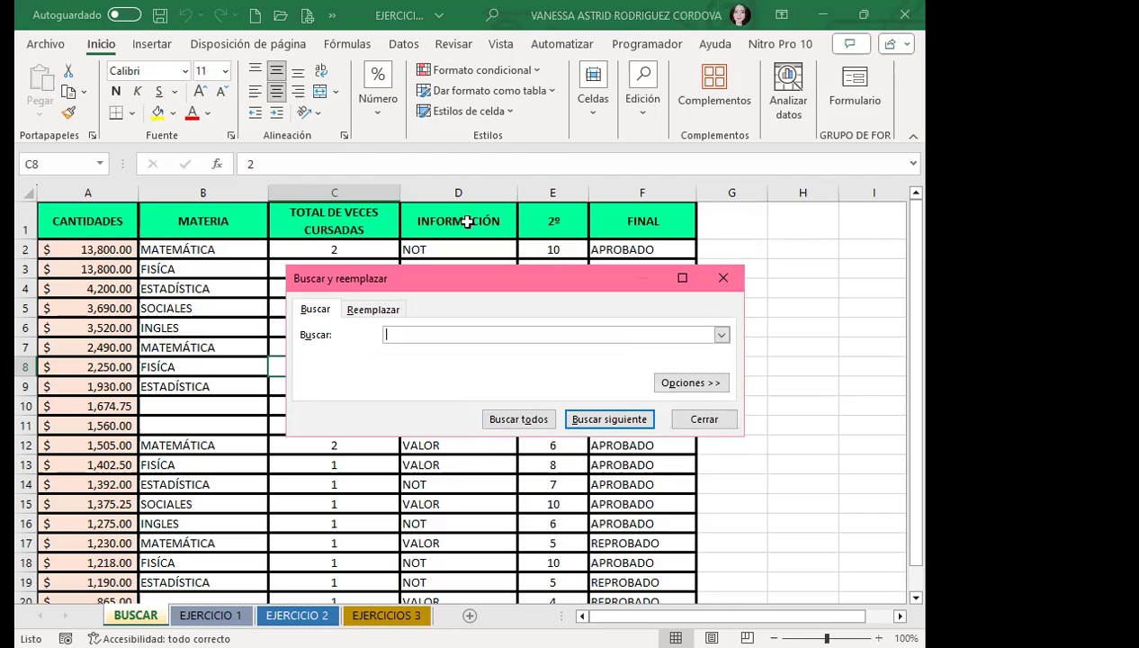
left_click(389, 309)
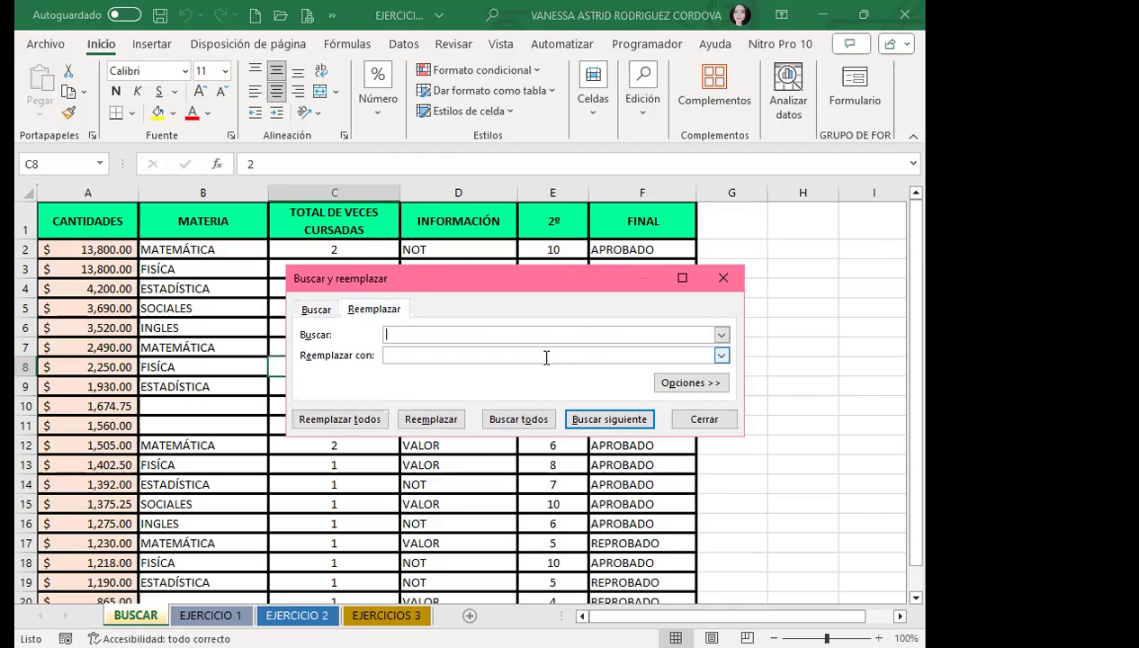
left_click(313, 308)
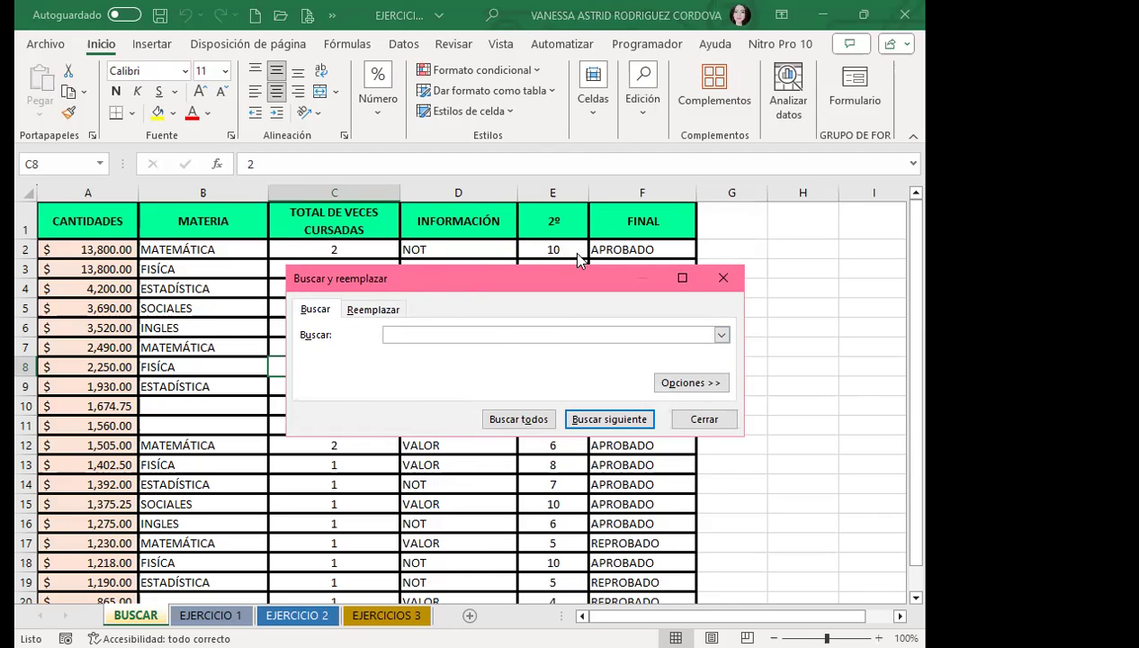
left_click_drag(518, 275, 626, 224)
left_click(630, 367)
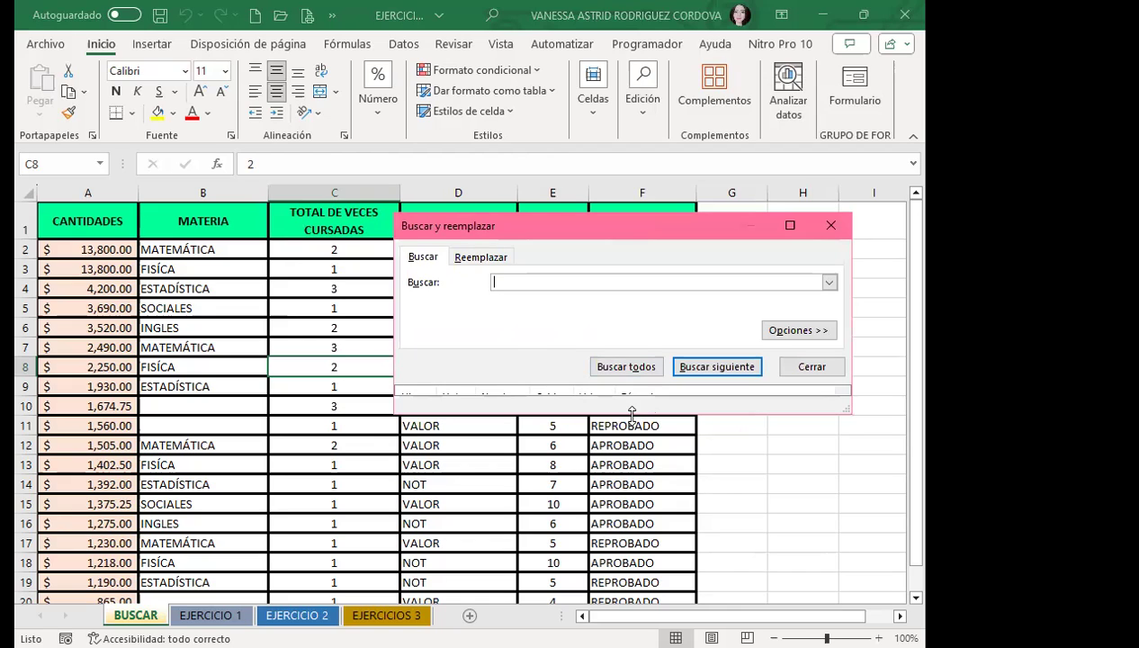
left_click_drag(632, 411, 632, 436)
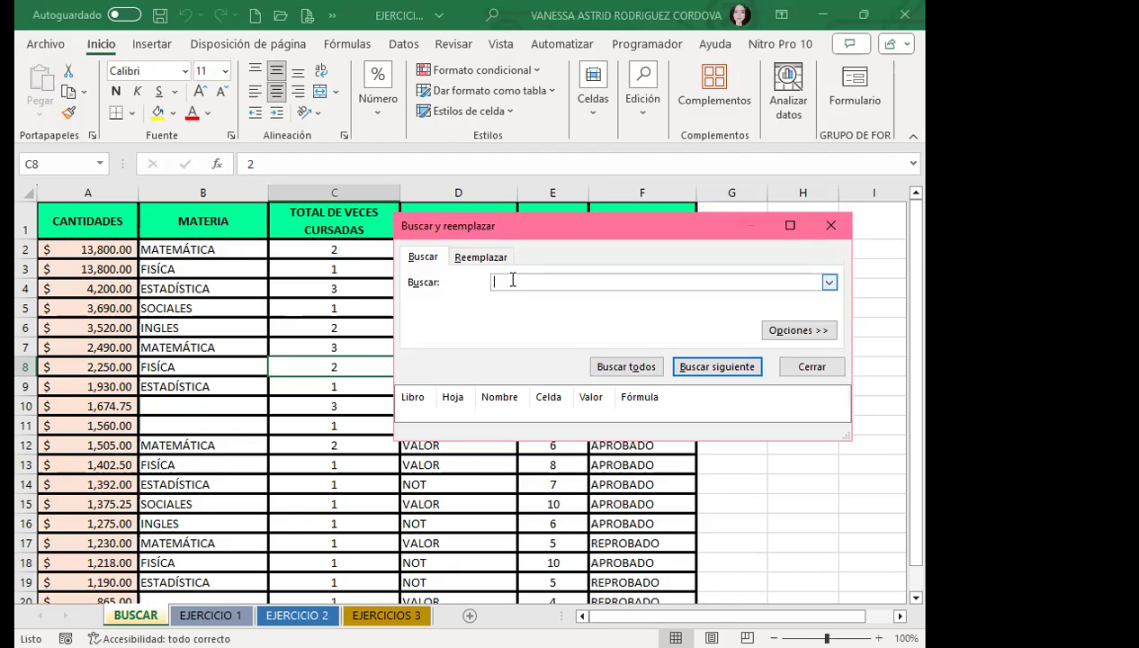
Run Buscar todos for MATEMATICA, which finds 0 cells, and dismiss the not-found message
type("nota")
key("BackSpace")
key("BackSpace")
key("BackSpace")
key("BackSpace")
type("MATEMATICA")
left_click(636, 369)
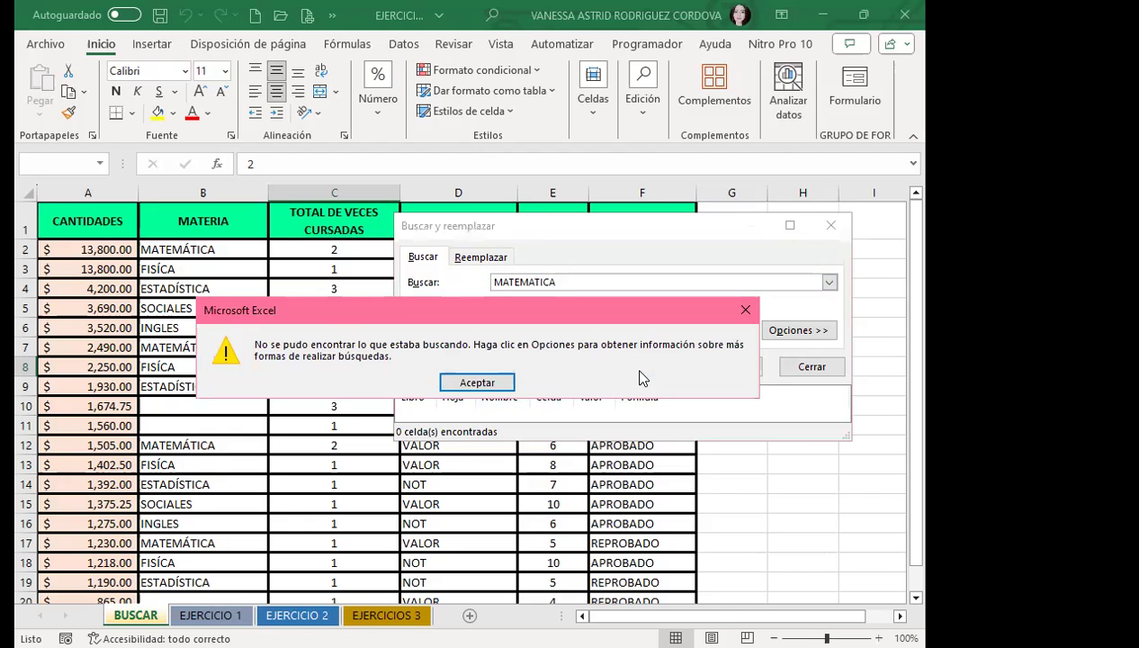
left_click(744, 312)
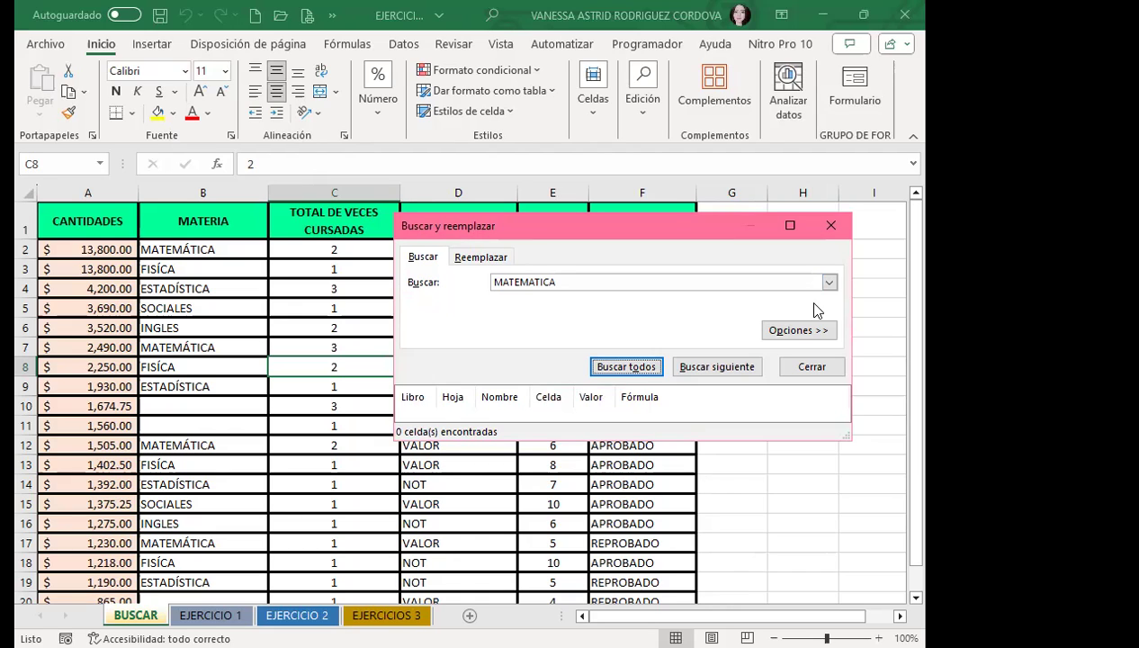
Accent the search term to MATEMÁTICA and list its four matches: B2, B7, B12 and B17
left_click(803, 330)
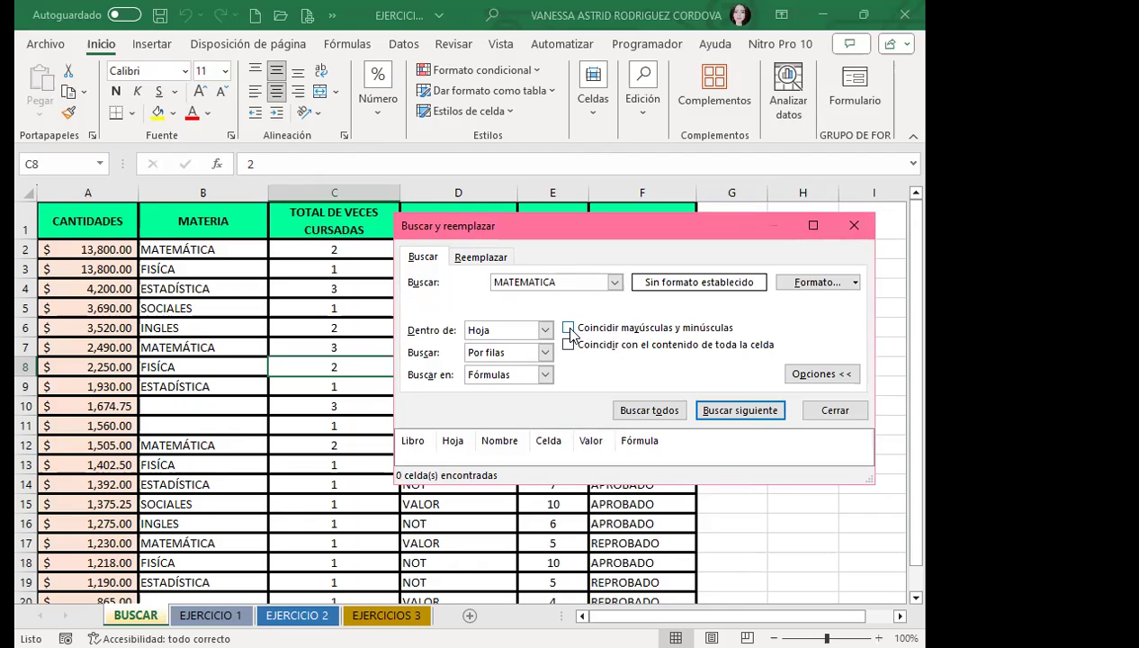
left_click(817, 373)
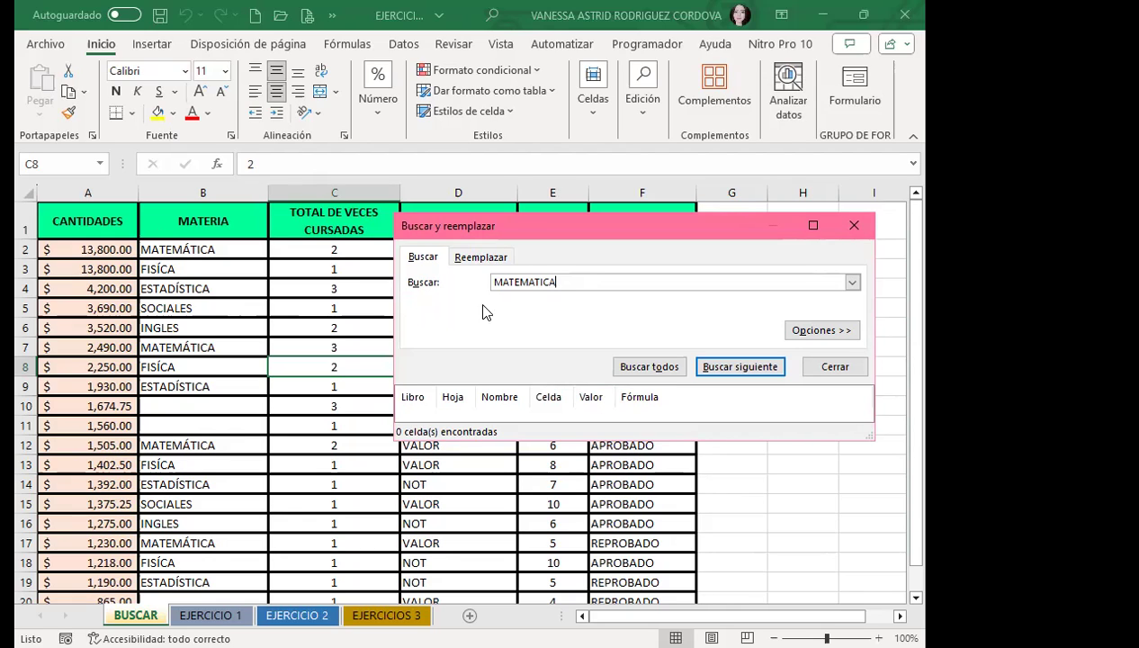
left_click(531, 282)
key("Left")
key("Delete")
type("Á")
left_click(642, 367)
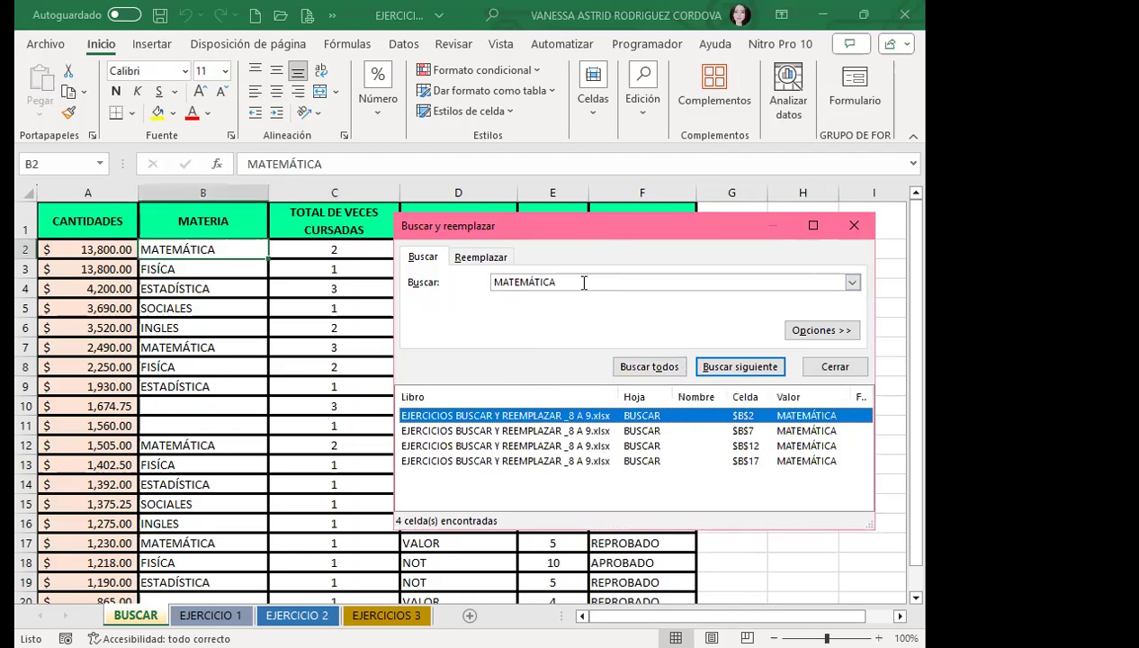
Move the find dialog up and left, and widen it to show all result columns
left_click_drag(459, 226, 457, 138)
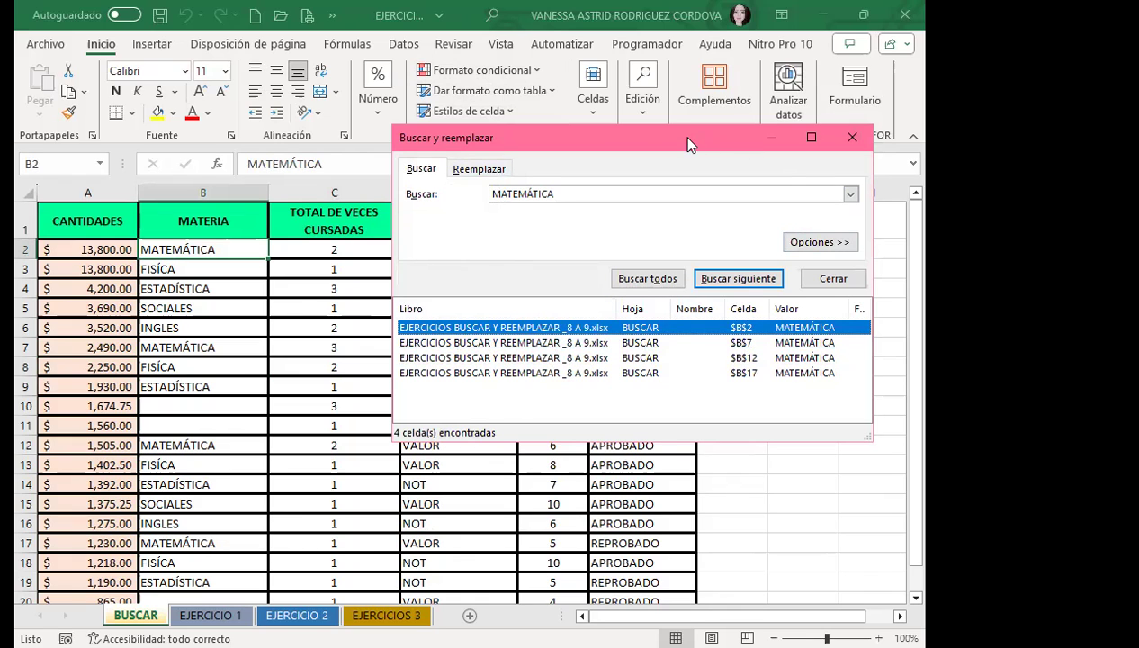
left_click_drag(688, 137, 495, 115)
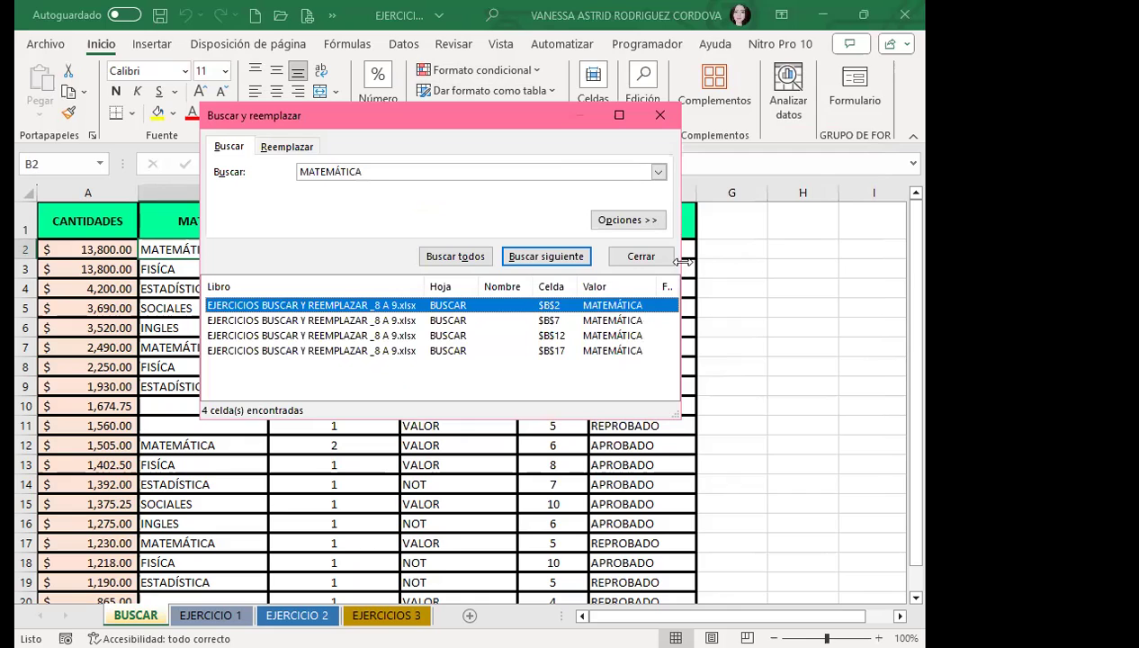
left_click_drag(687, 260, 846, 260)
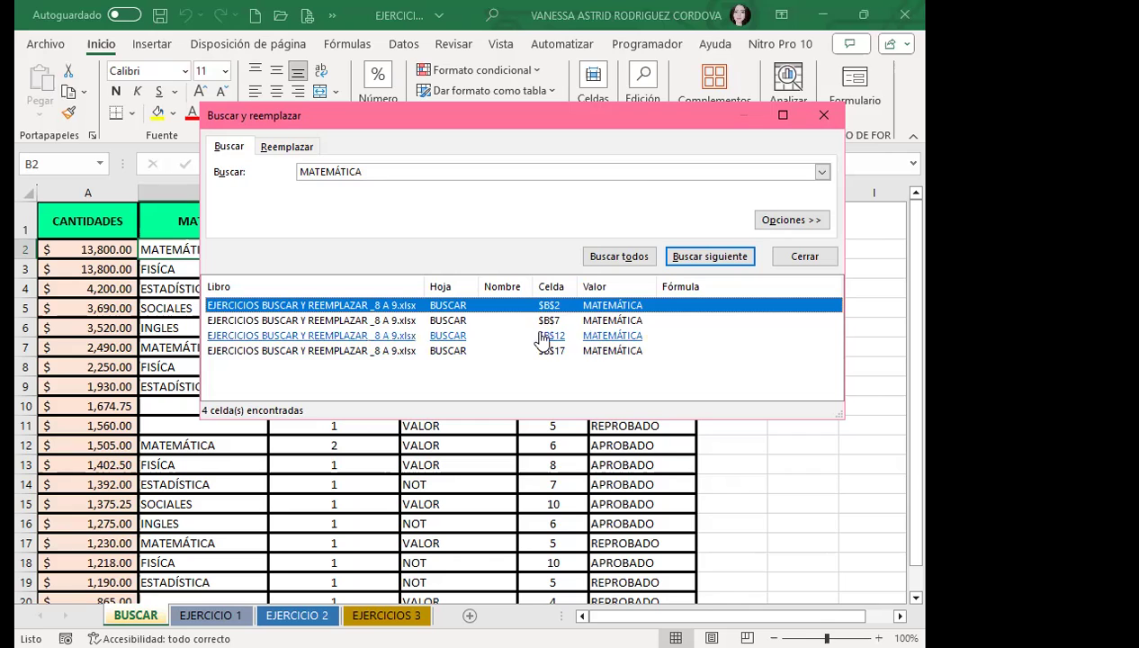
Jump to the MATEMÁTICA matches in B17 and B12, then expand the Opciones settings
left_click(376, 358)
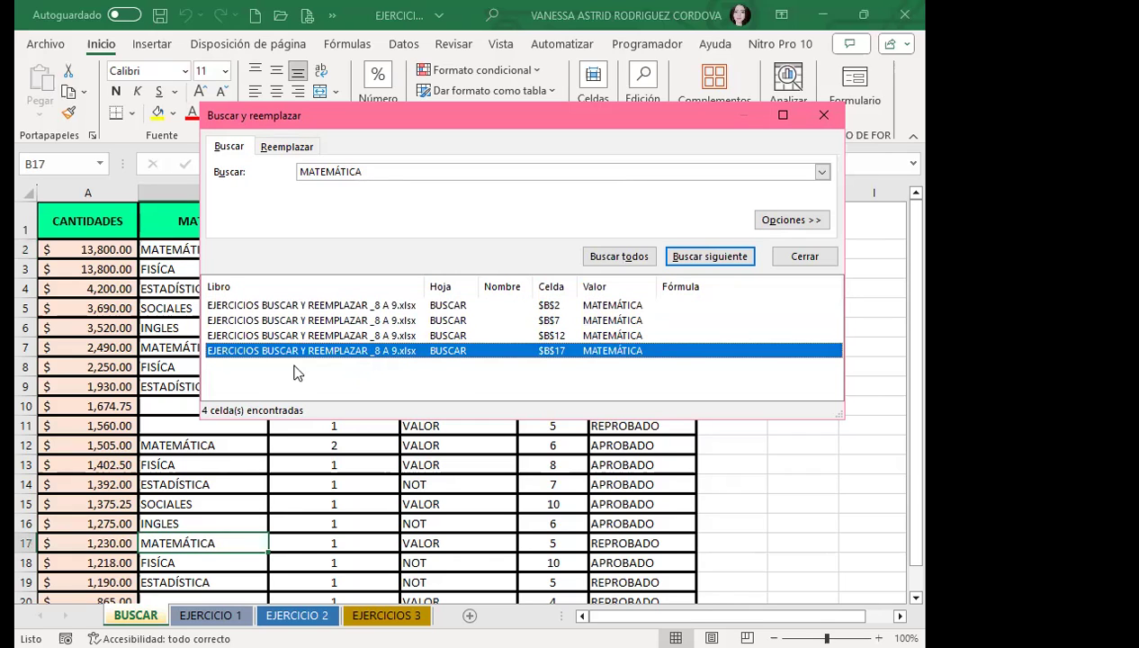
scroll(236, 478, "down", 2)
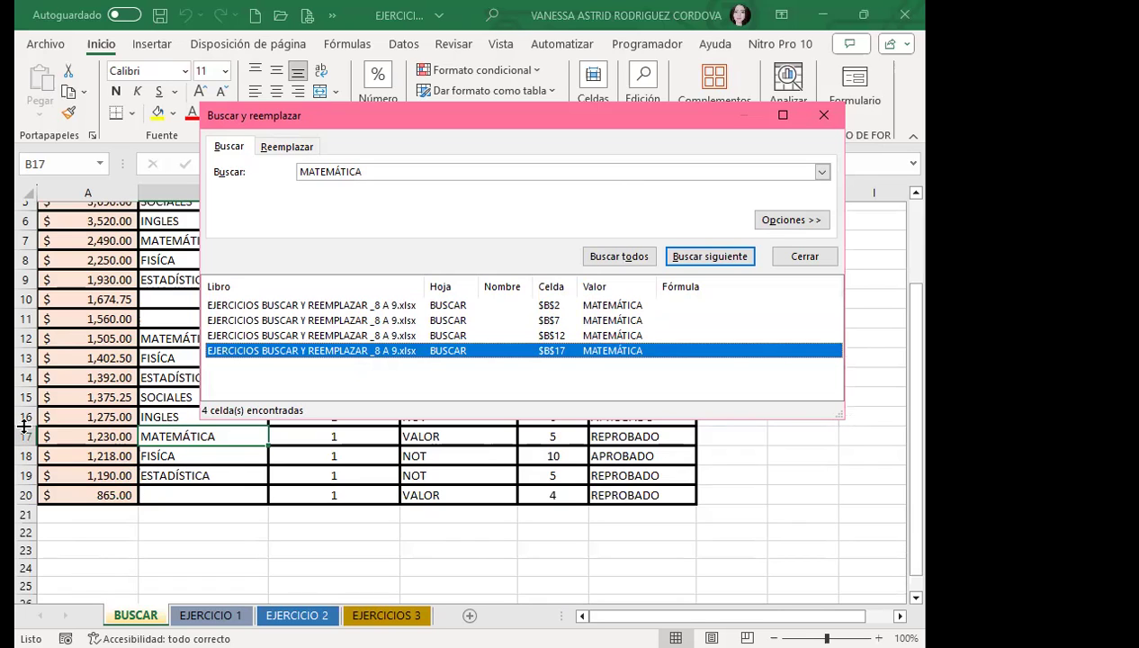
left_click(321, 337)
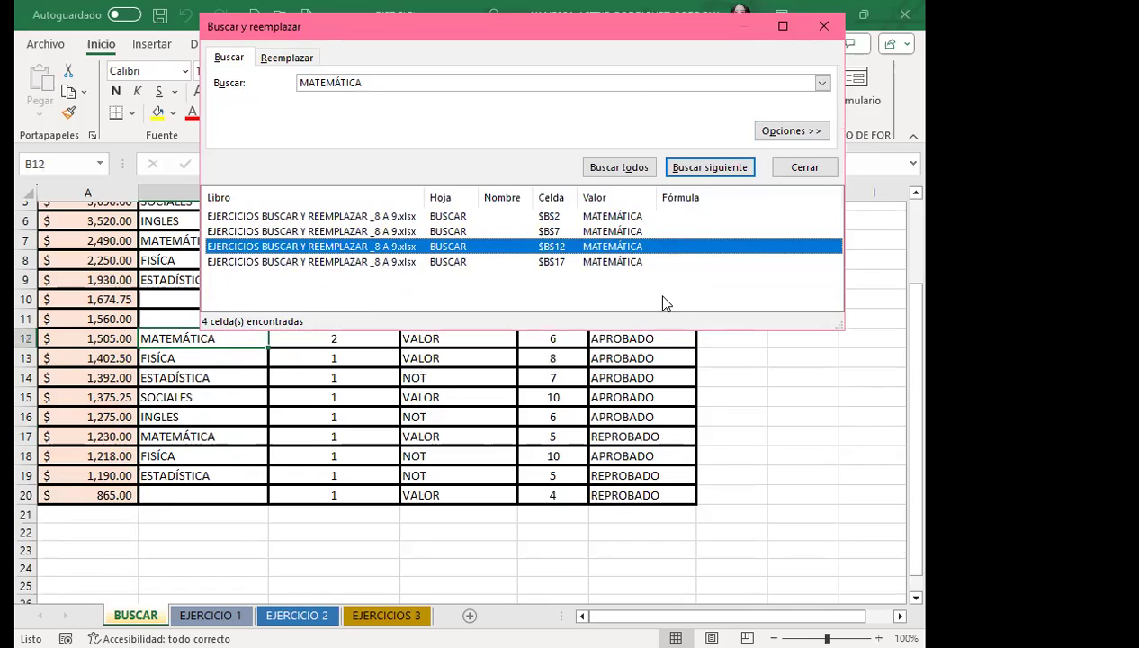
left_click(791, 132)
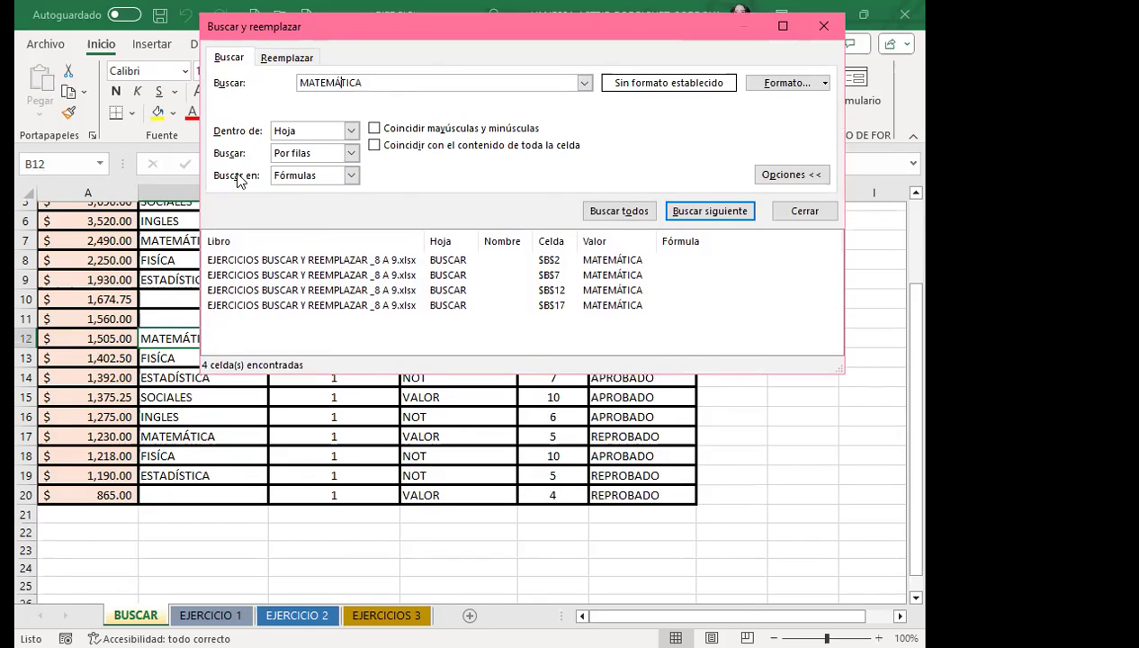
Keep Buscar en set to Fórmulas and move the find window lower right
left_click(352, 178)
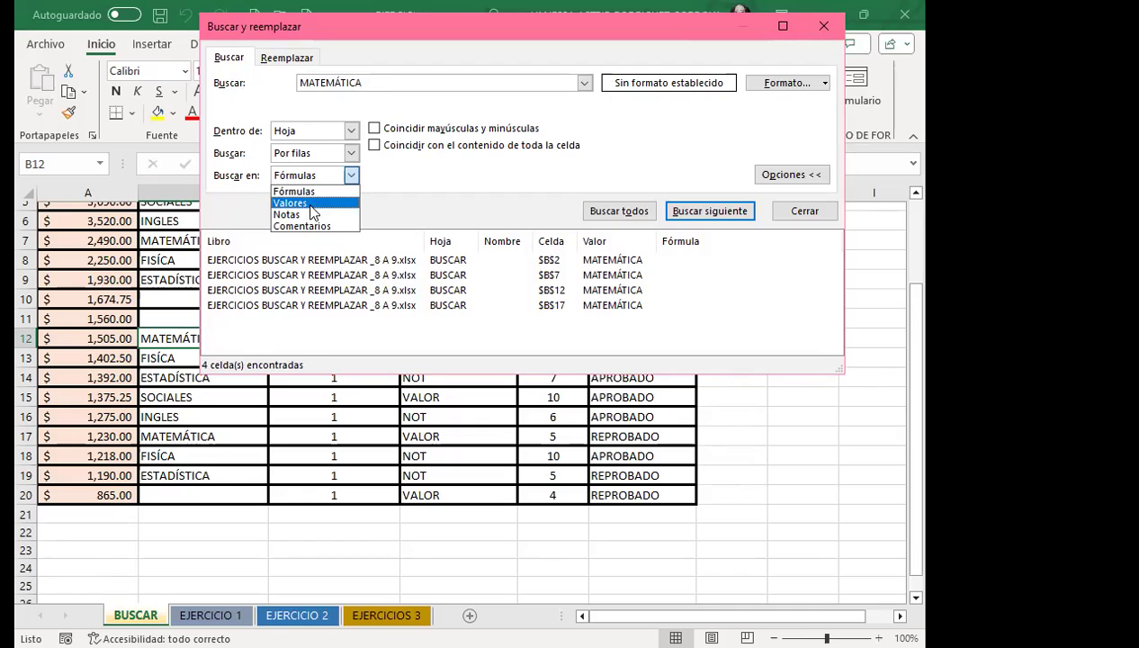
left_click(401, 176)
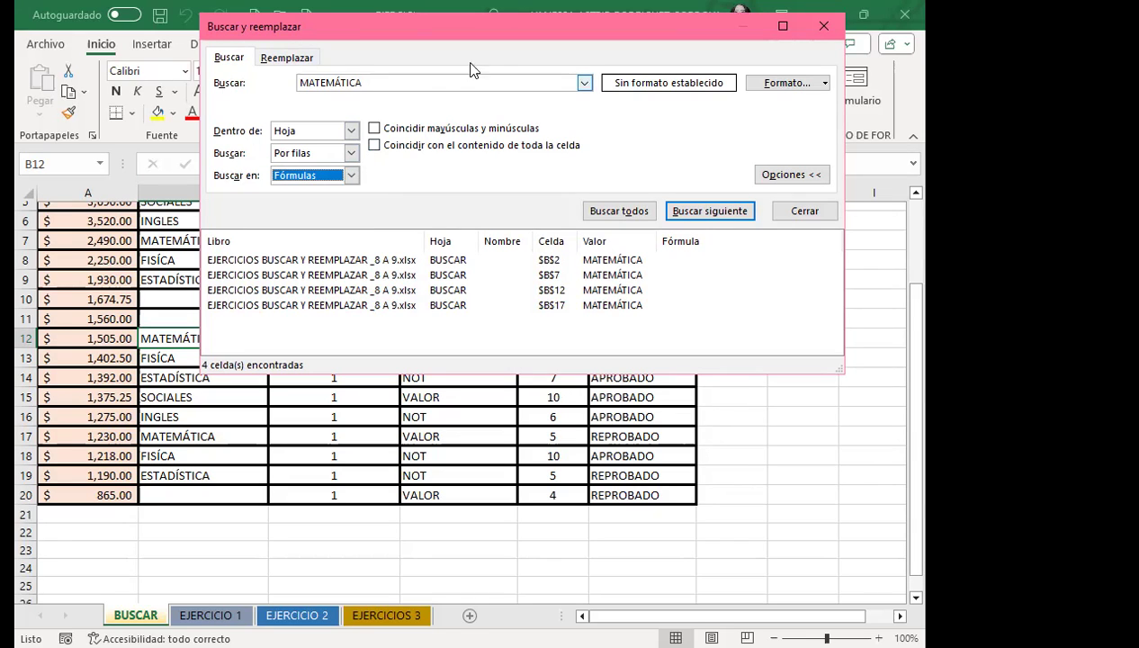
left_click_drag(501, 27, 572, 134)
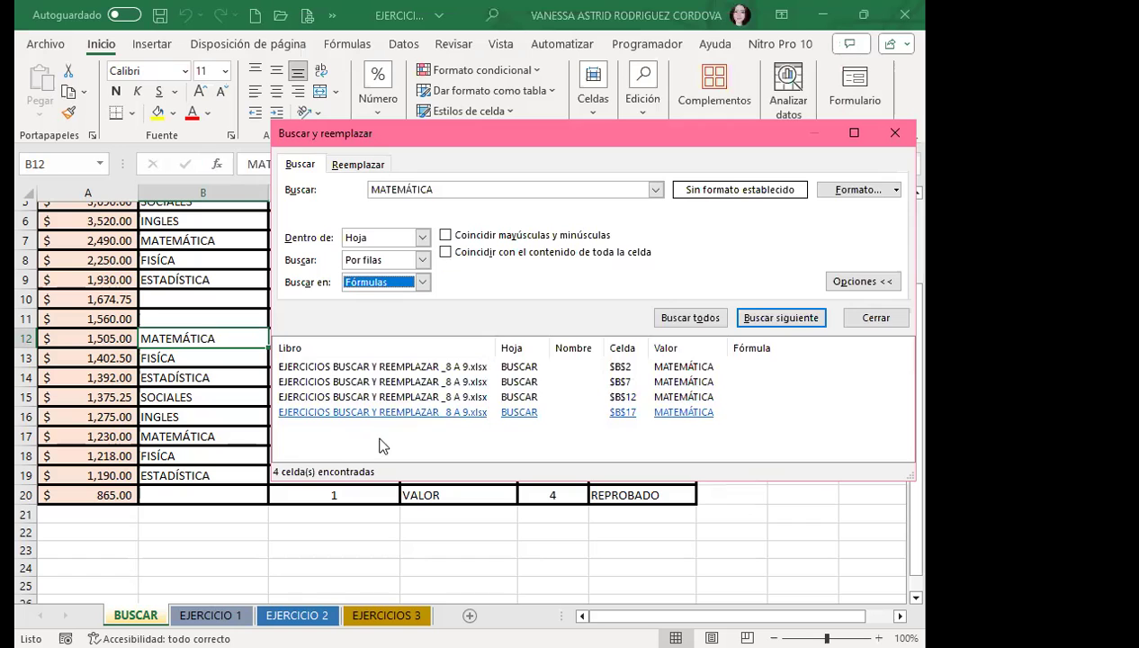
Select all four MATEMÁTICA results at once with Ctrl+E, then select the search term
left_click(358, 415)
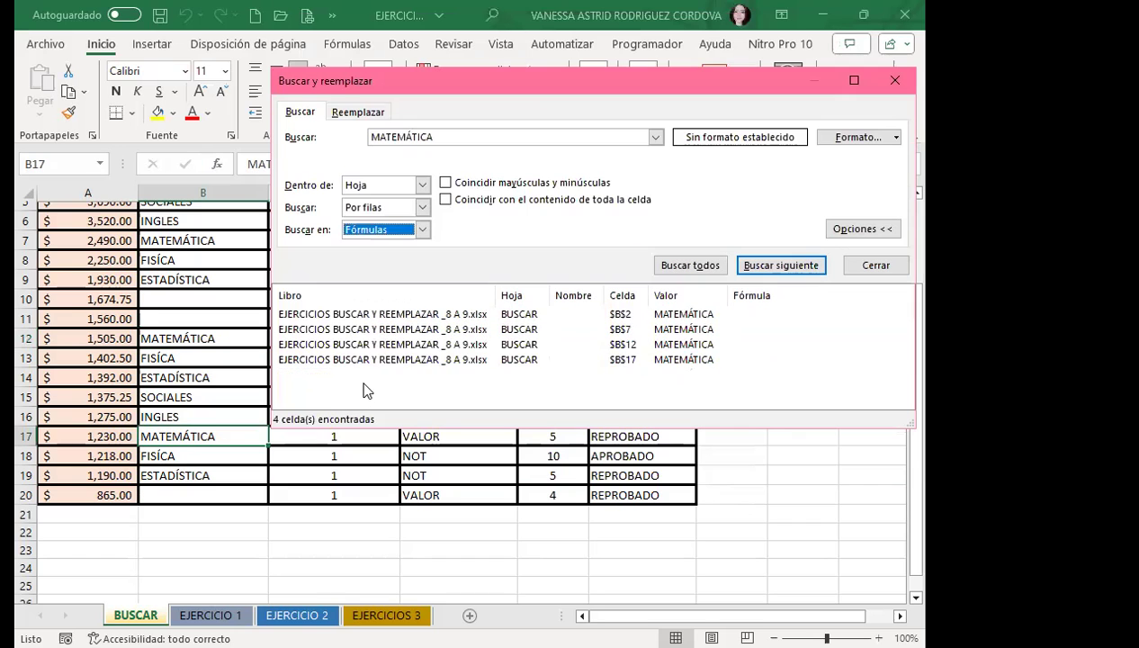
left_click(363, 314, "shift")
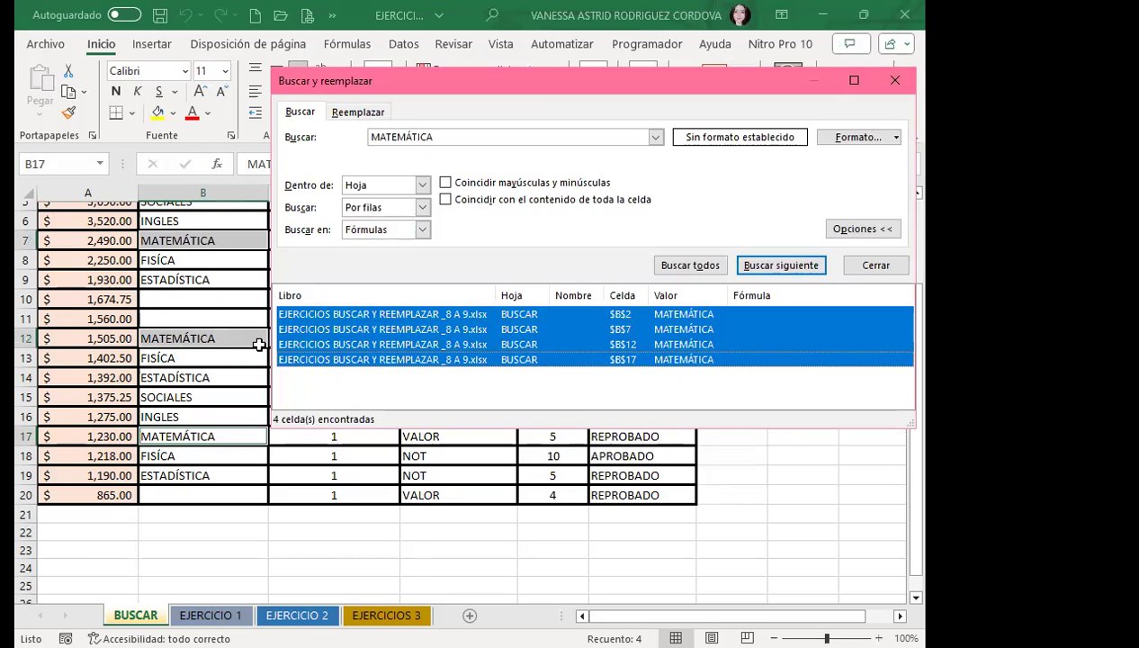
scroll(203, 304, "up", 2)
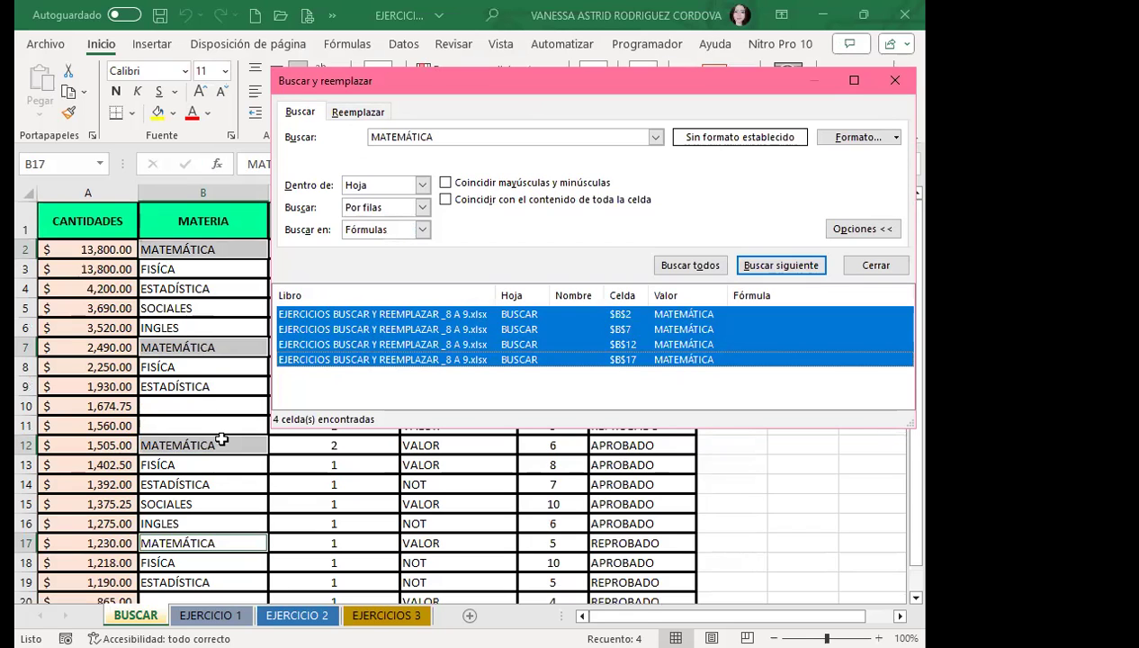
left_click(503, 404)
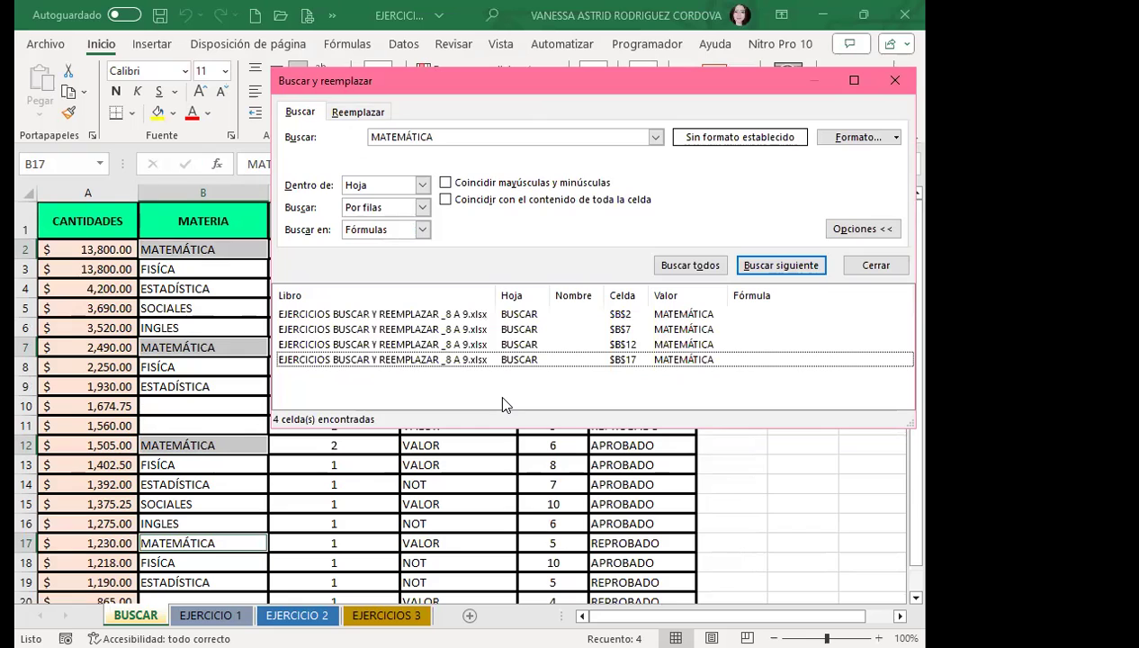
left_click_drag(459, 137, 357, 130)
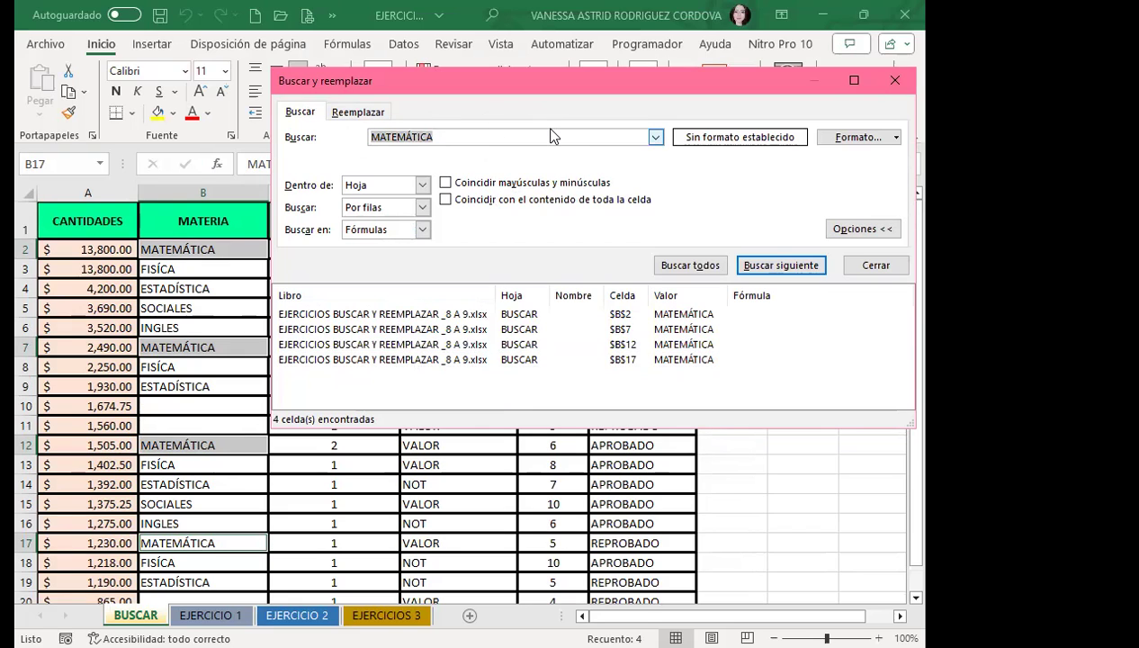
Search for FISÍCA, dismiss the not-found messages, then select only cell B4
key("BackSpace")
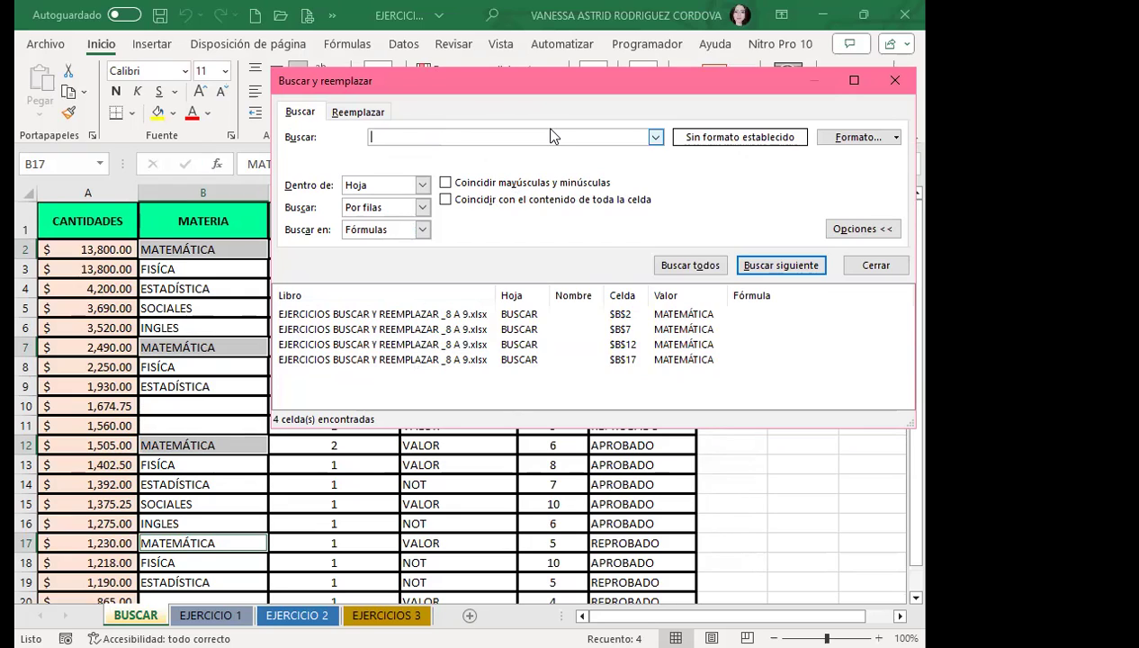
type("FIS")
type("ÍCA")
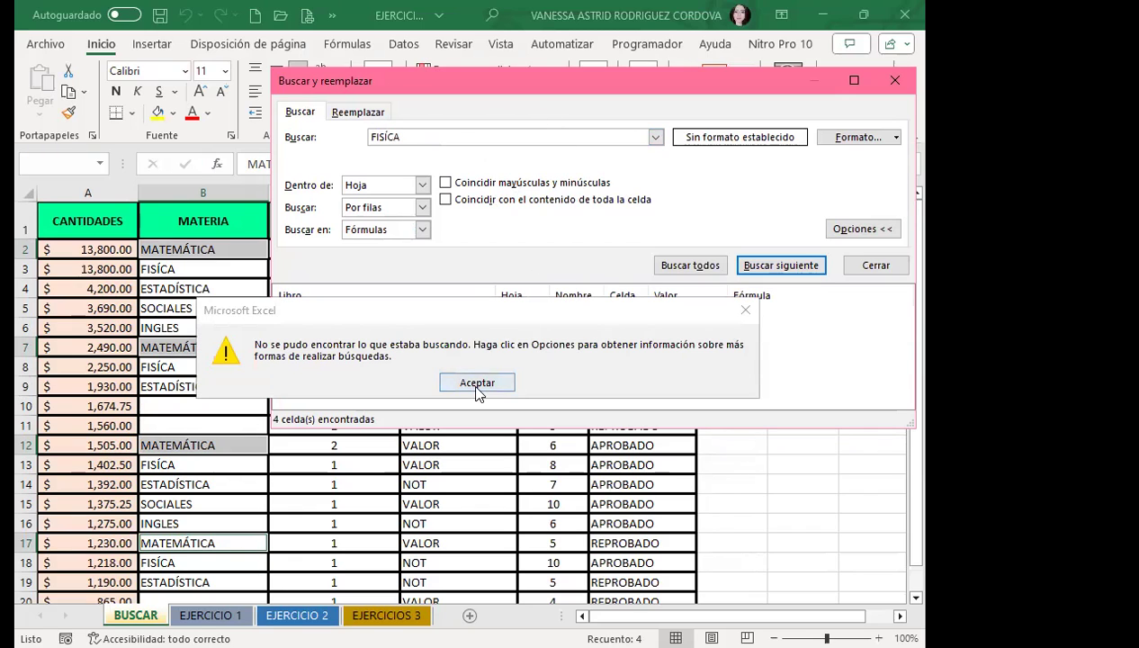
left_click(744, 318)
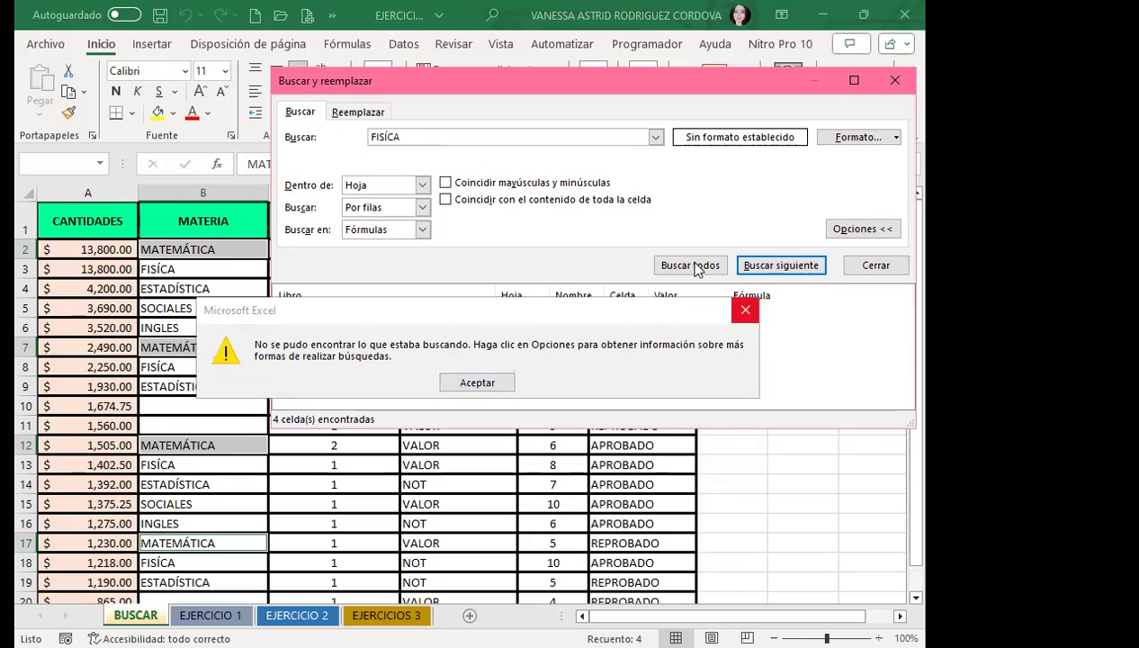
left_click(687, 267)
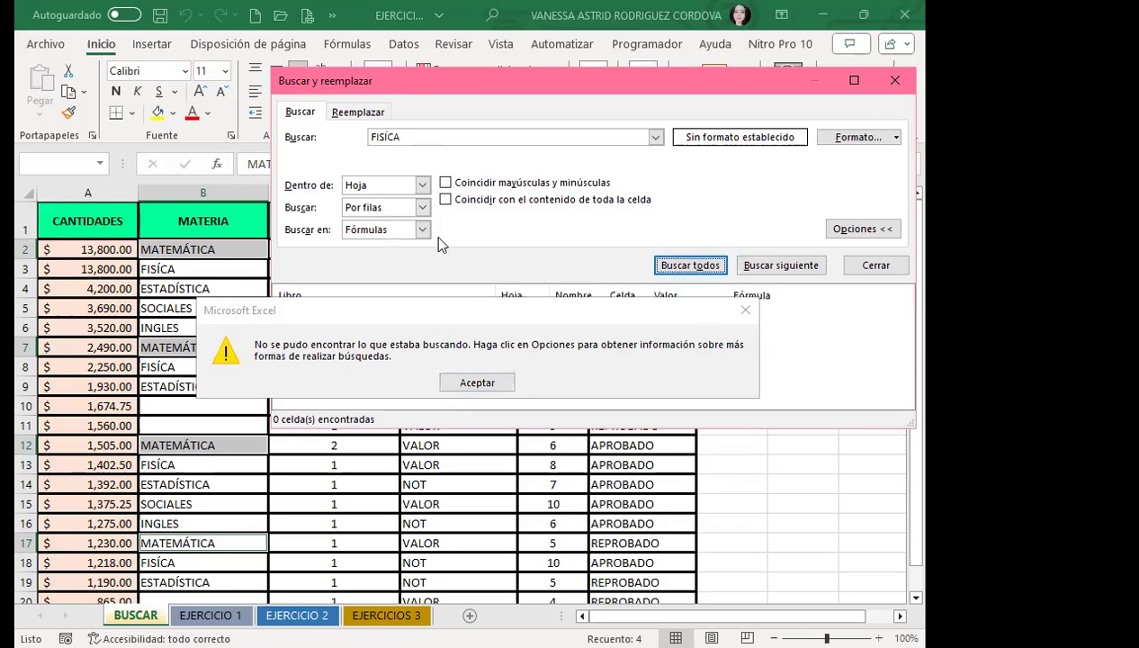
left_click(746, 311)
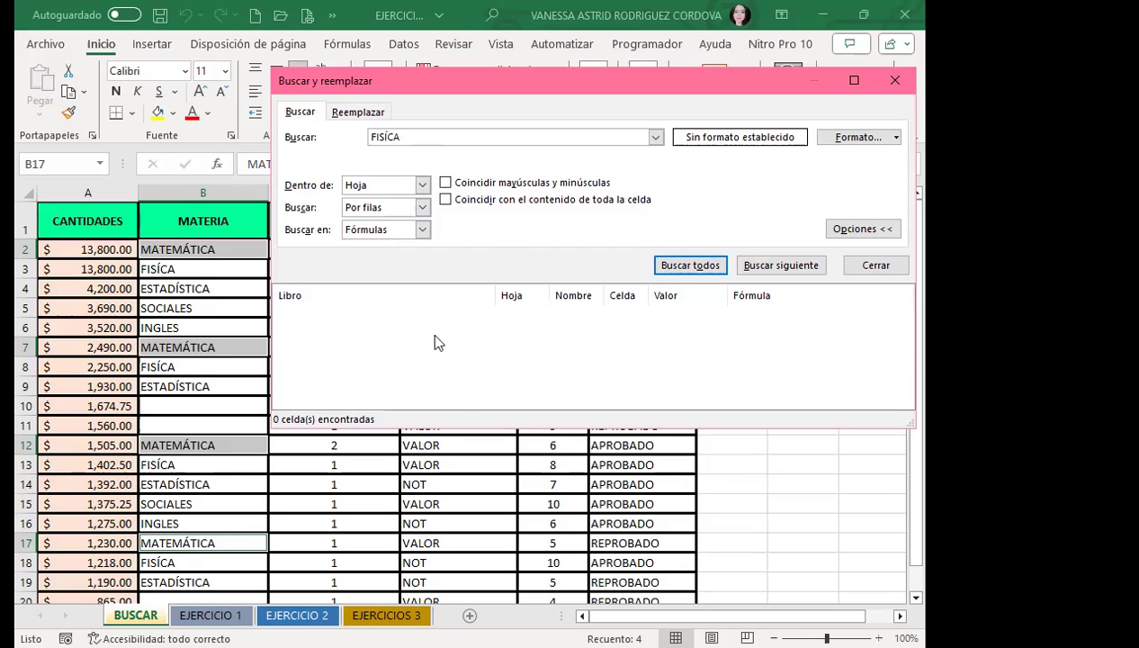
left_click(434, 138)
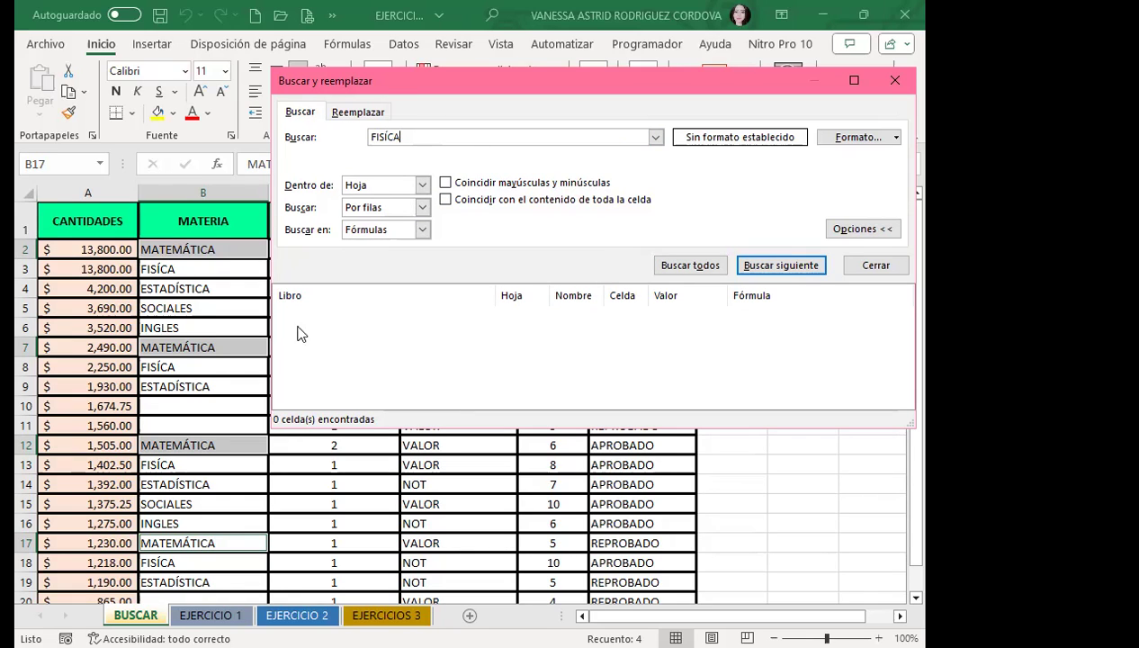
left_click(225, 283)
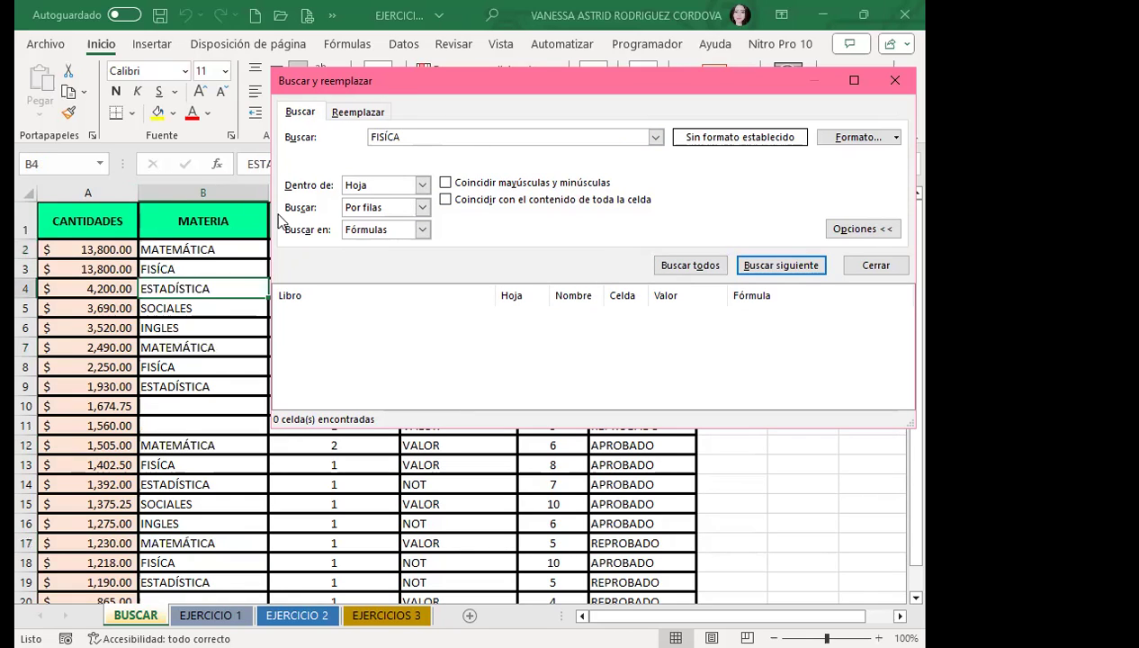
List the FISÍCA matches B3, B8, B13 and B18, move the dialog up, then close it
left_click(684, 265)
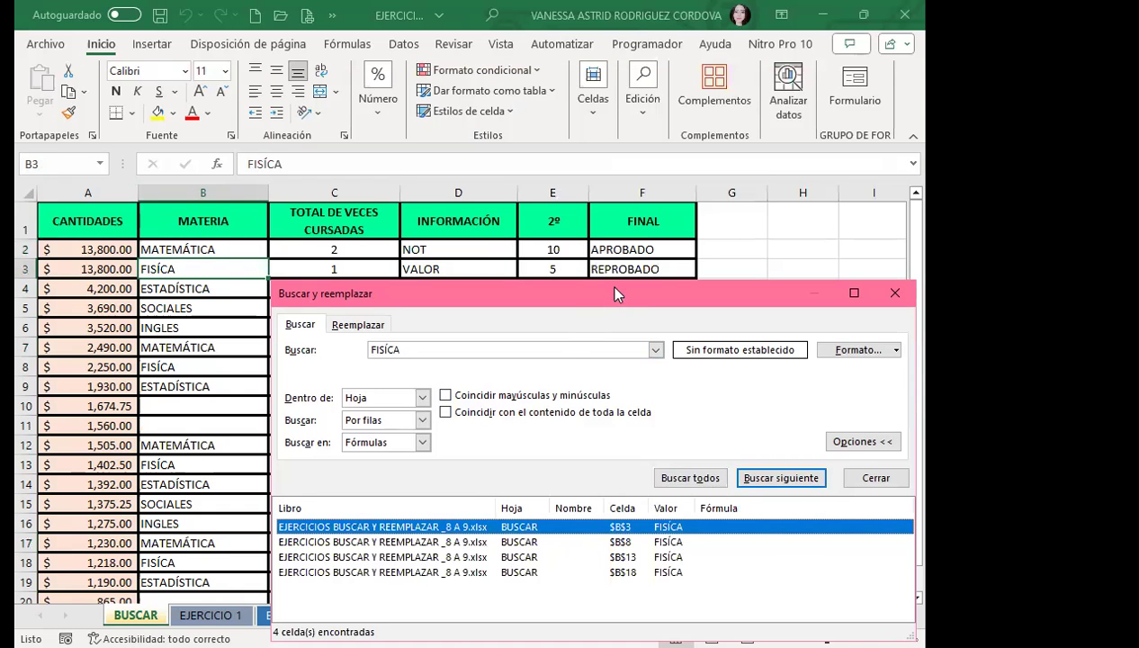
left_click_drag(609, 285, 539, 40)
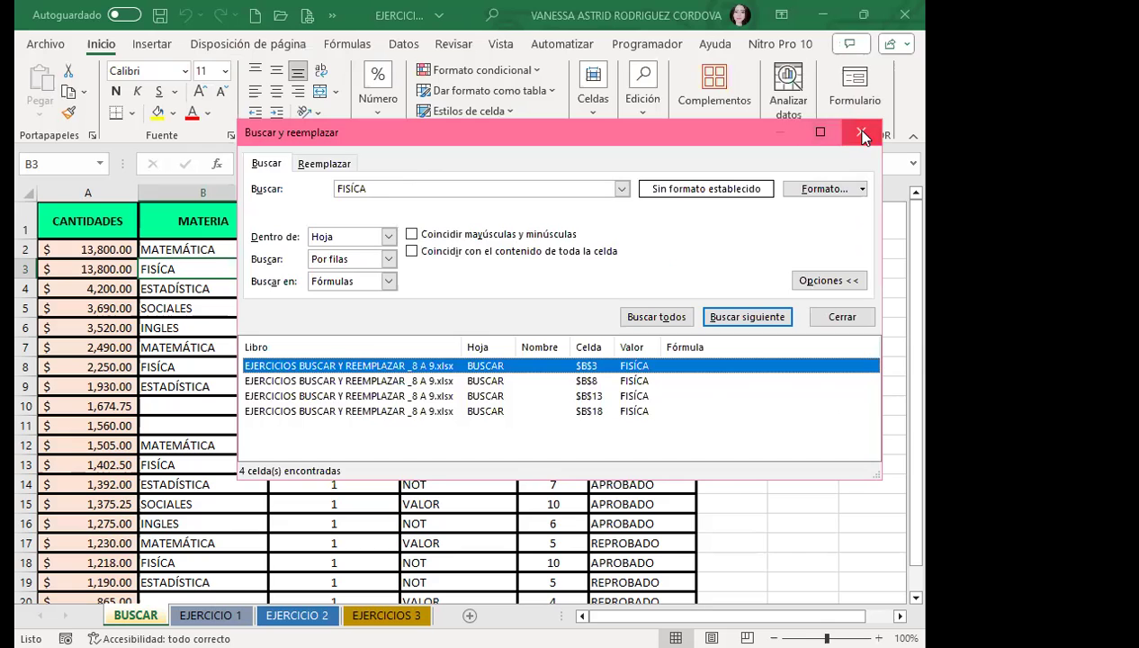
left_click(862, 133)
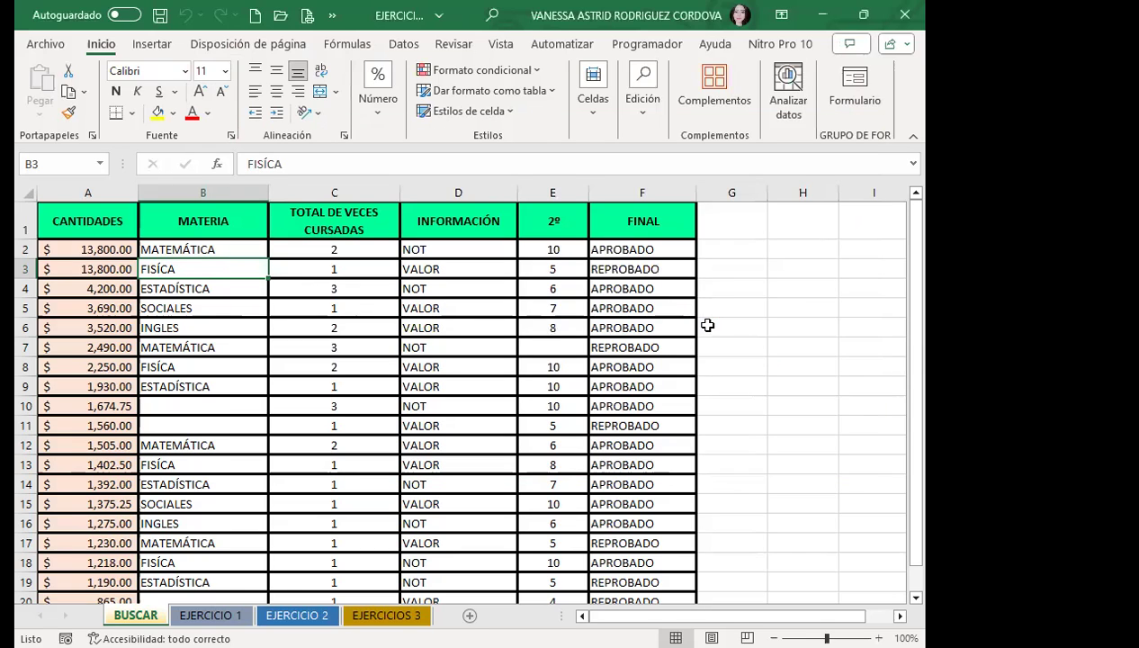
Clear the FISÍCA search term, select cell B6 (INGLES), and reopen Buscar y reemplazar empty
key("ctrl+b")
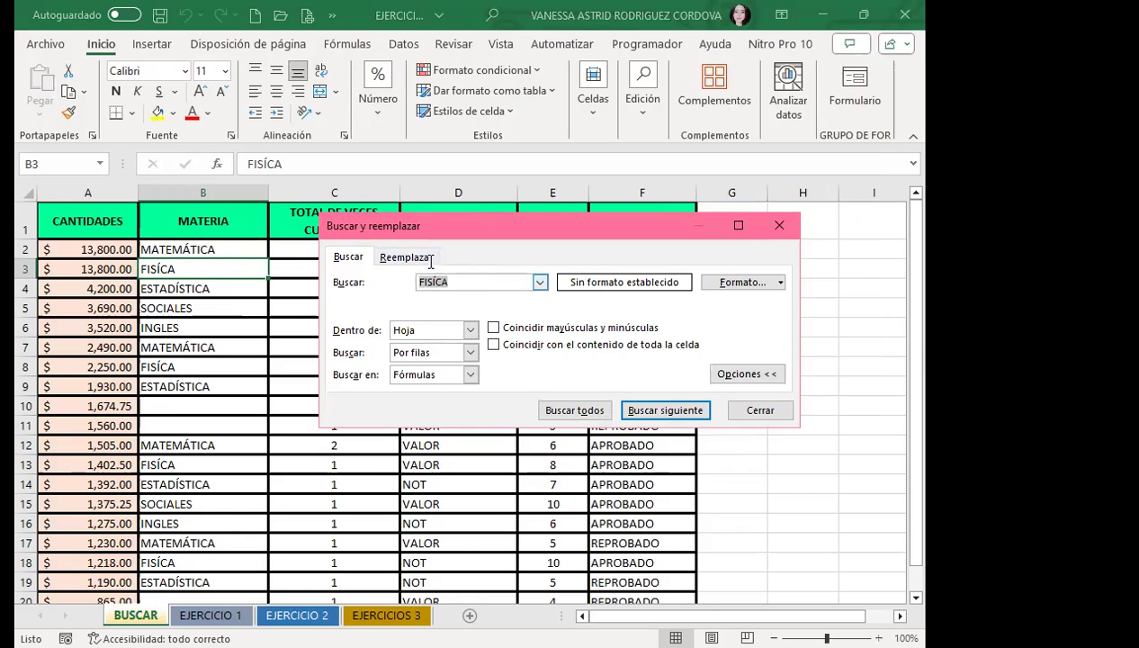
key("BackSpace")
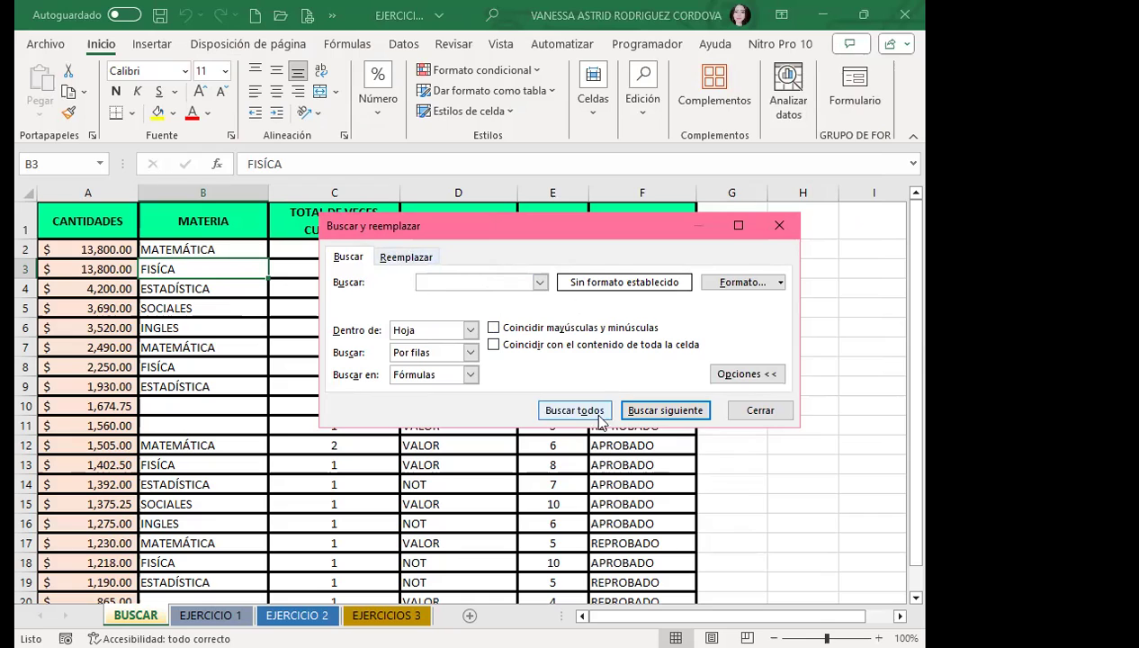
left_click(755, 413)
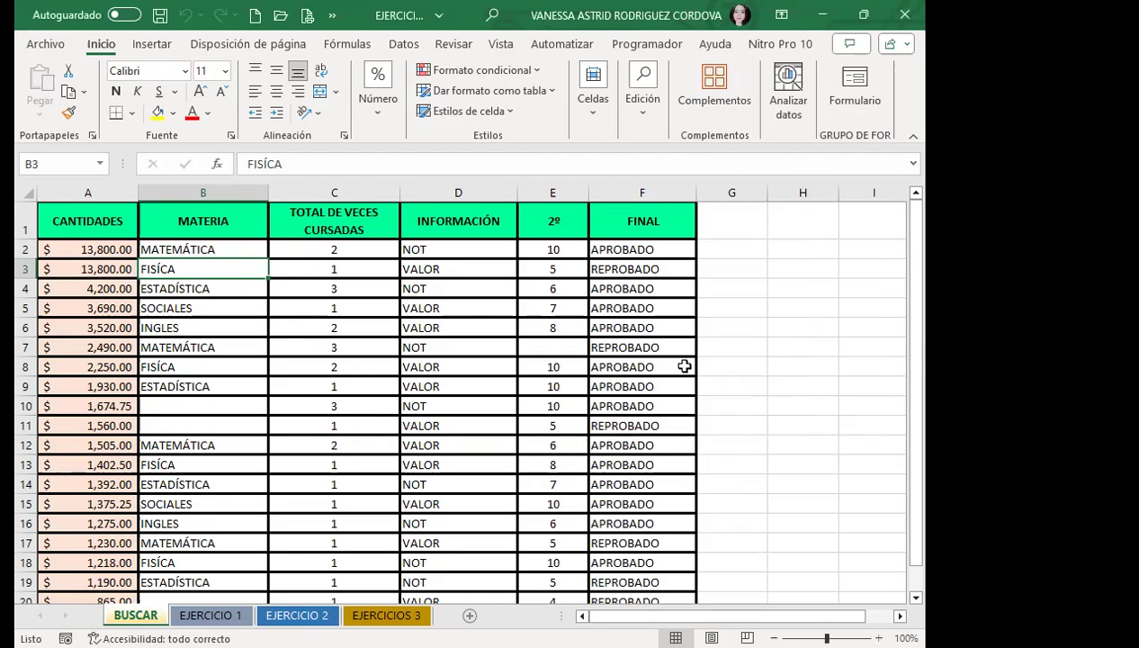
left_click(246, 329)
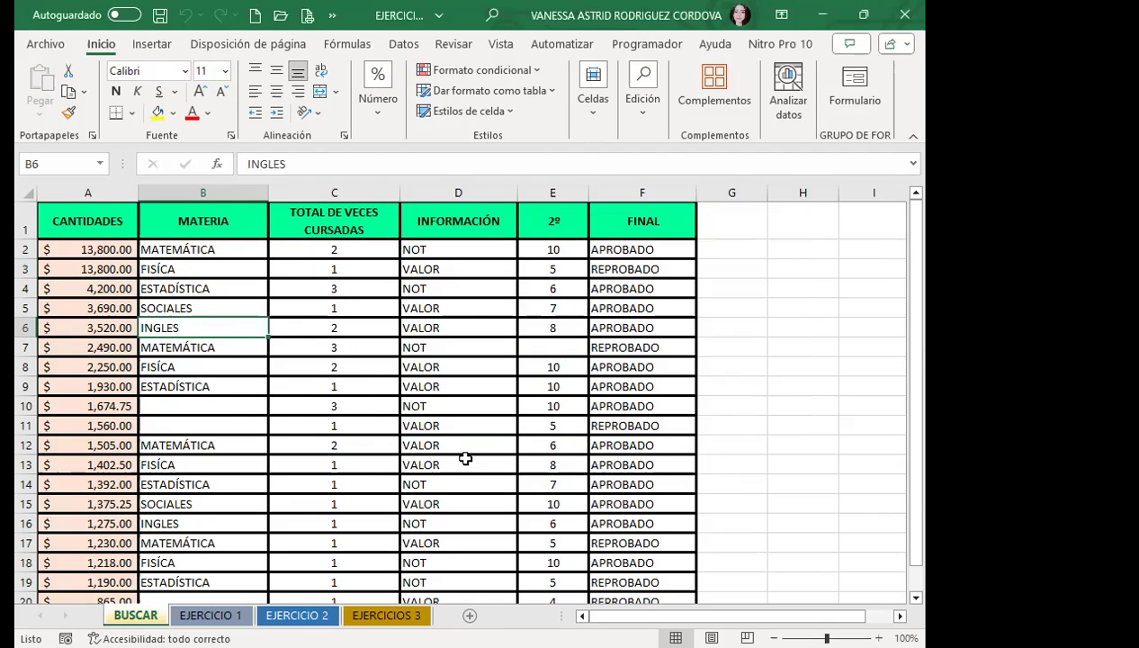
key("ctrl+b")
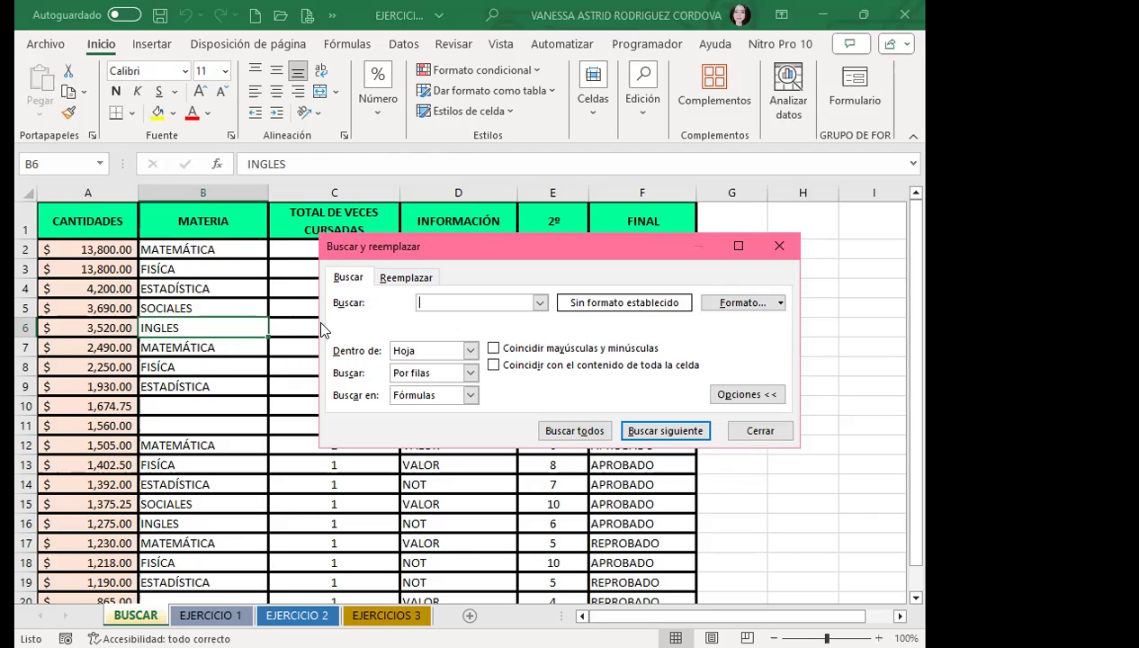
Search for NOT and enlarge the results list showing its 8 matches
left_click_drag(476, 255, 485, 332)
type("N")
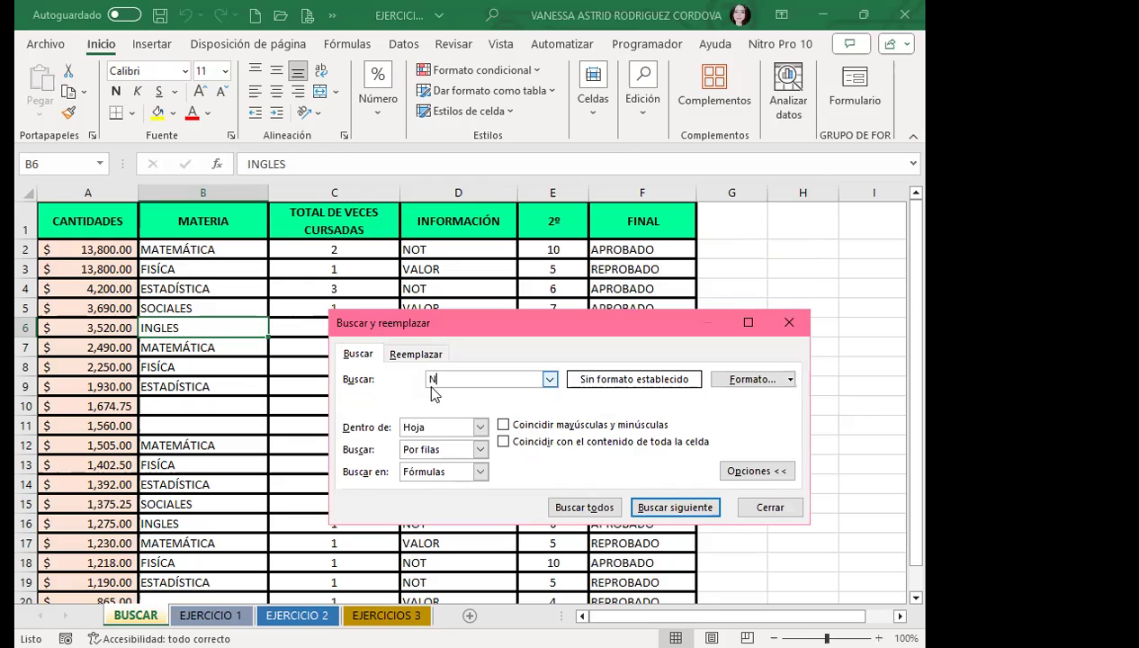
type("OT")
left_click(585, 507)
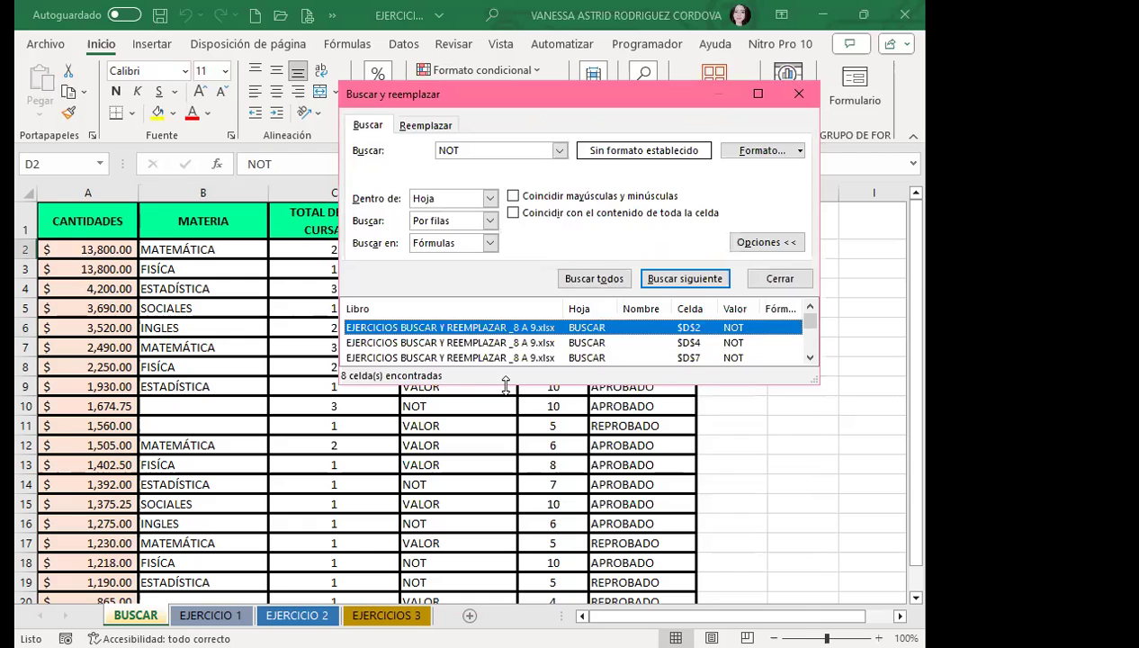
left_click_drag(506, 385, 504, 452)
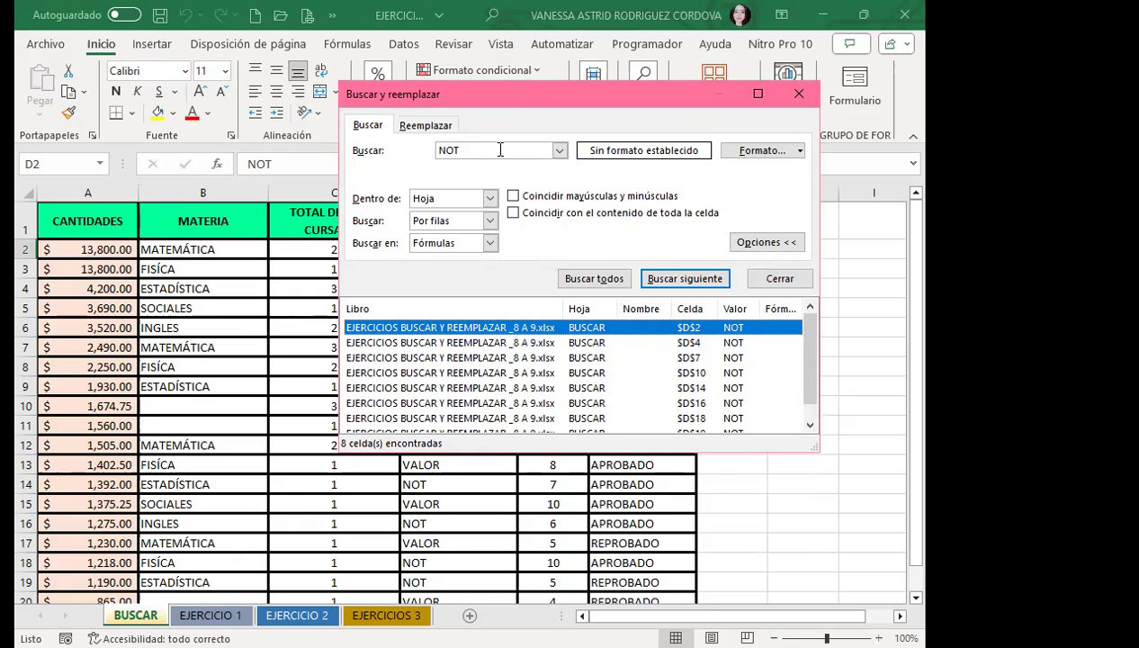
Jump to the NOT matches in D4, D10 and D19
left_click(441, 343)
left_click(437, 372)
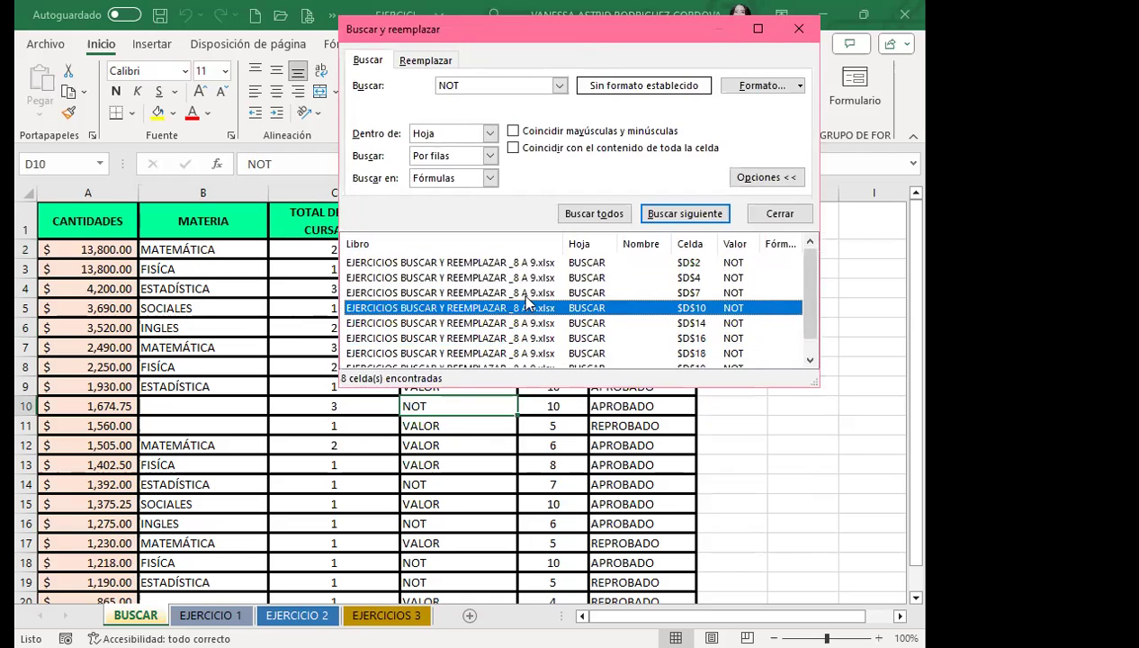
left_click_drag(580, 21, 440, 335)
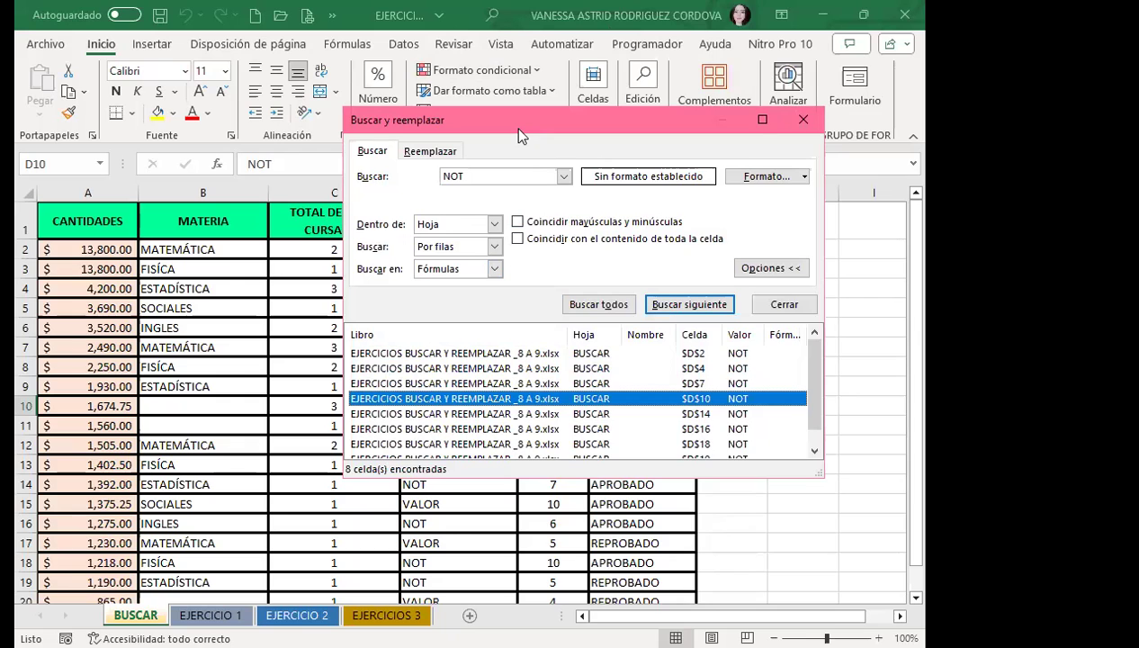
left_click_drag(519, 135, 546, 127)
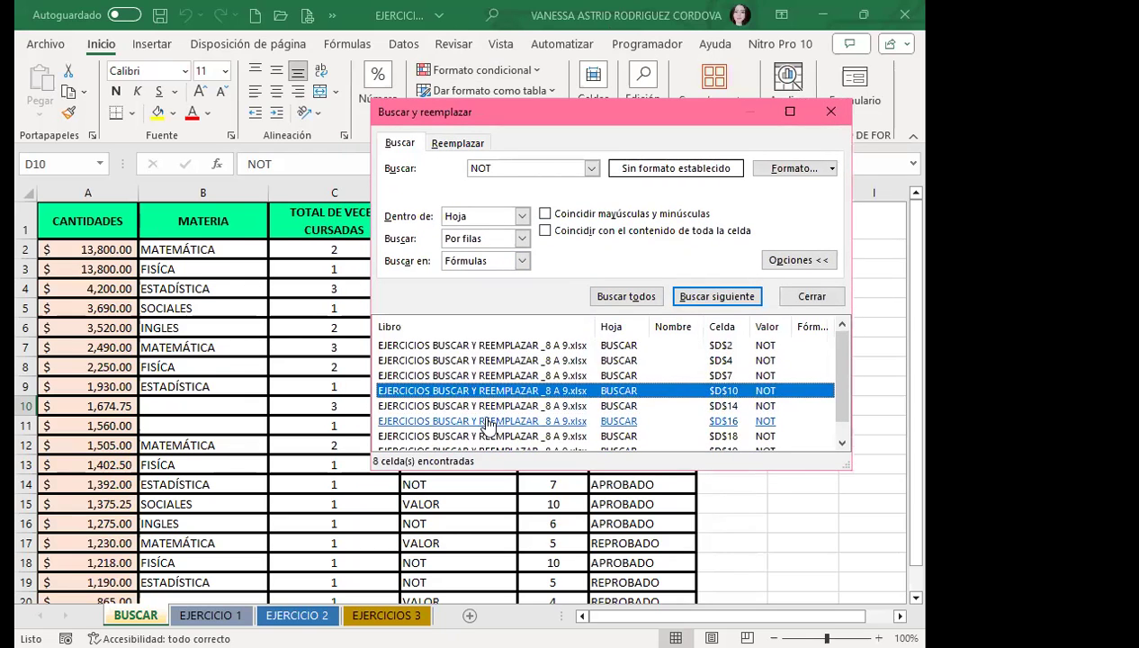
scroll(517, 432, "down", 1)
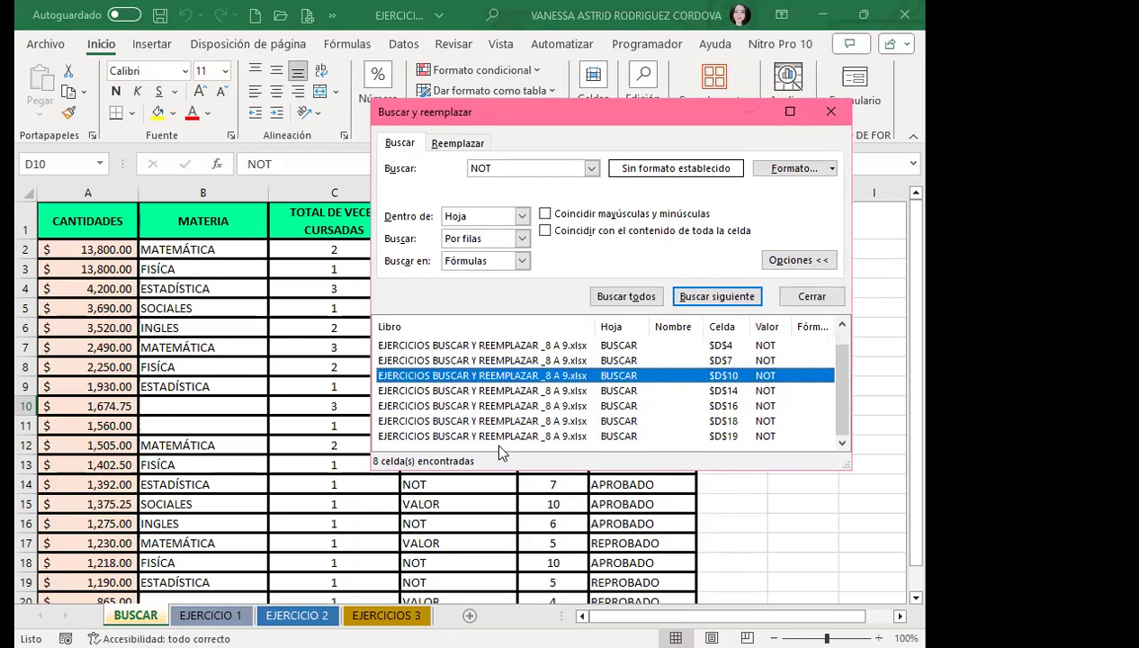
left_click(513, 436)
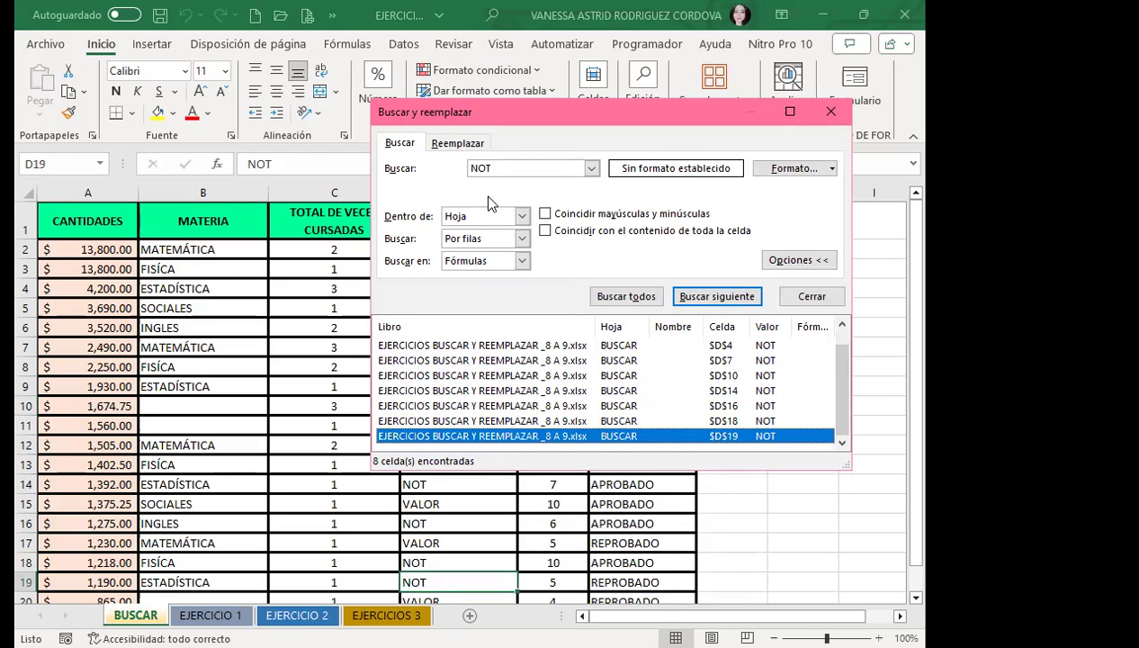
Rerun the NOT search with whole-cell matching on, still listing 8 results
left_click(544, 231)
left_click(621, 296)
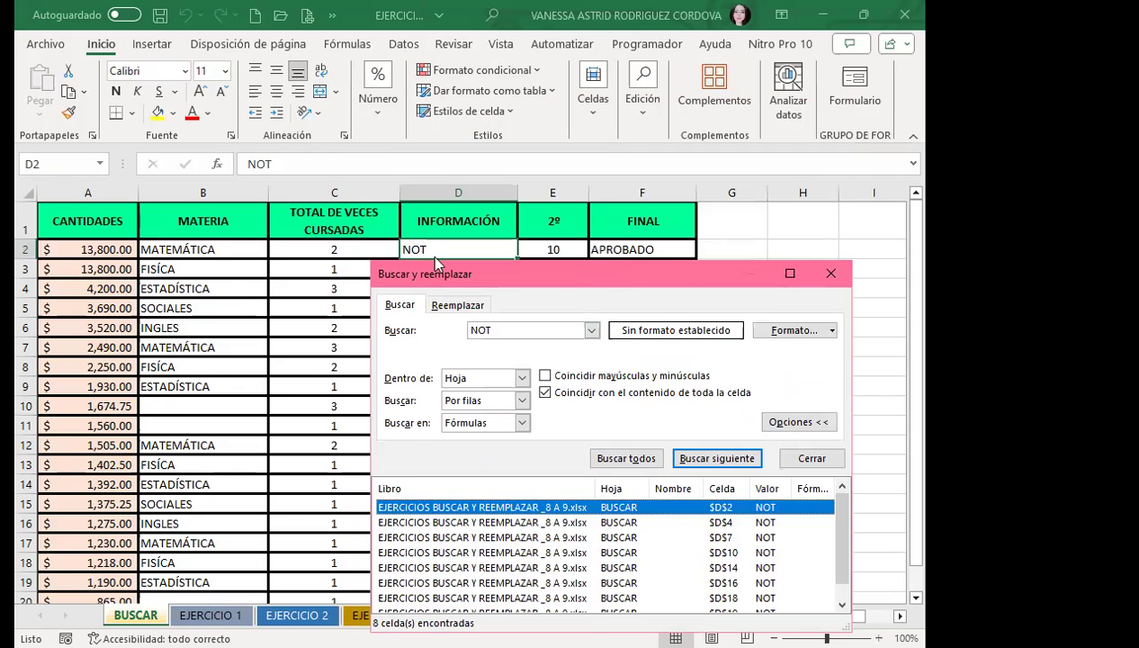
left_click_drag(628, 274, 621, 159)
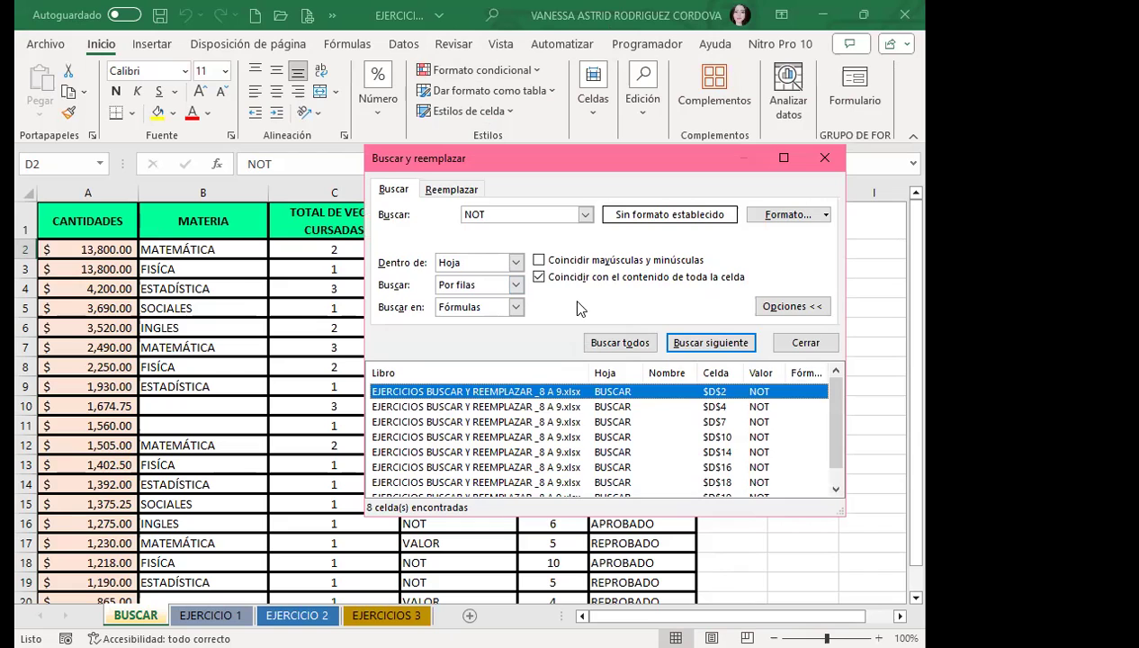
scroll(553, 409, "down", 1)
mouse_move(830, 430)
left_mouse_down()
mouse_move(836, 397)
mouse_move(832, 441)
left_mouse_up()
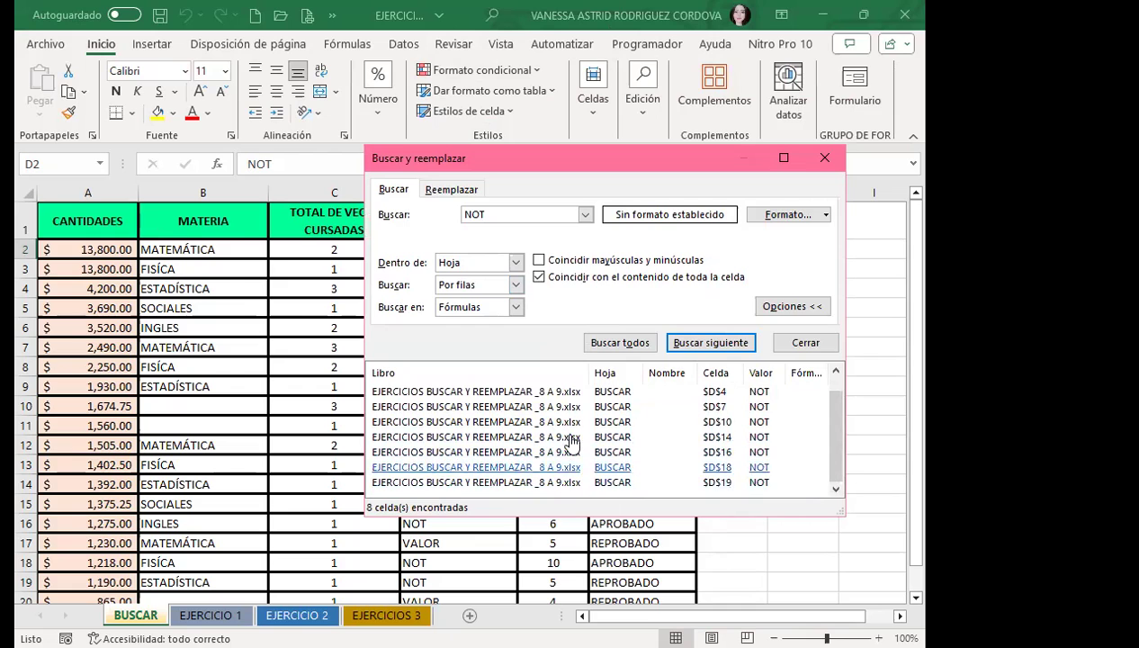
Turn whole-cell matching back off, close the search window and select header cell D1
left_click(538, 277)
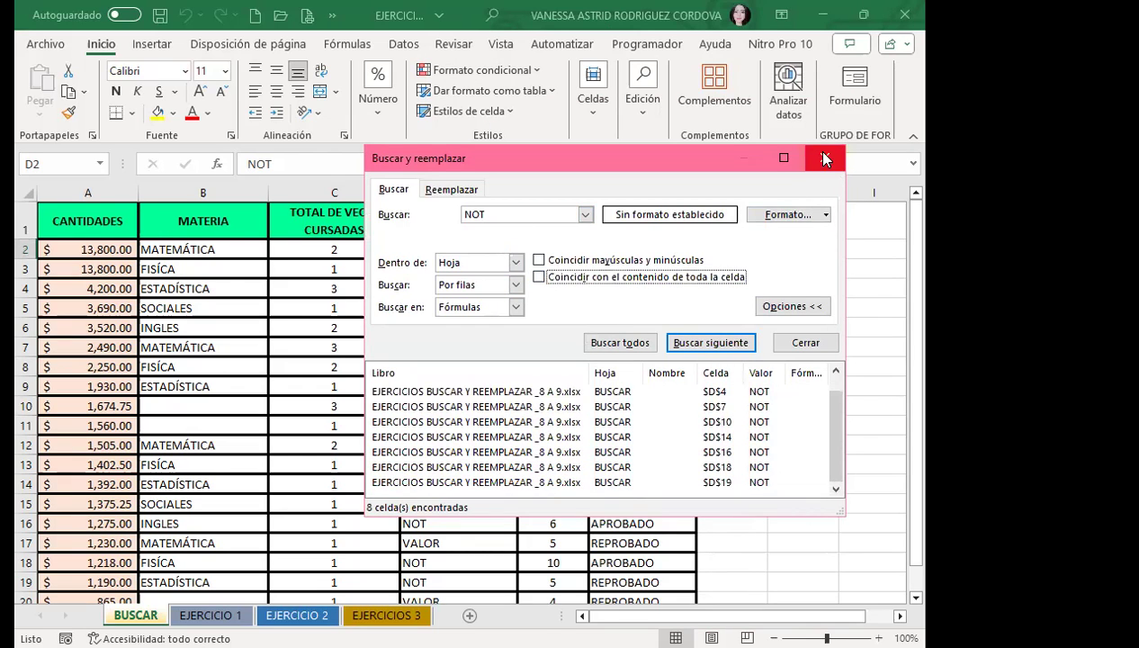
left_click(824, 158)
left_click(507, 221)
Rename the D1 header to 'INFORMACIÓN NOT'
double_click(507, 220)
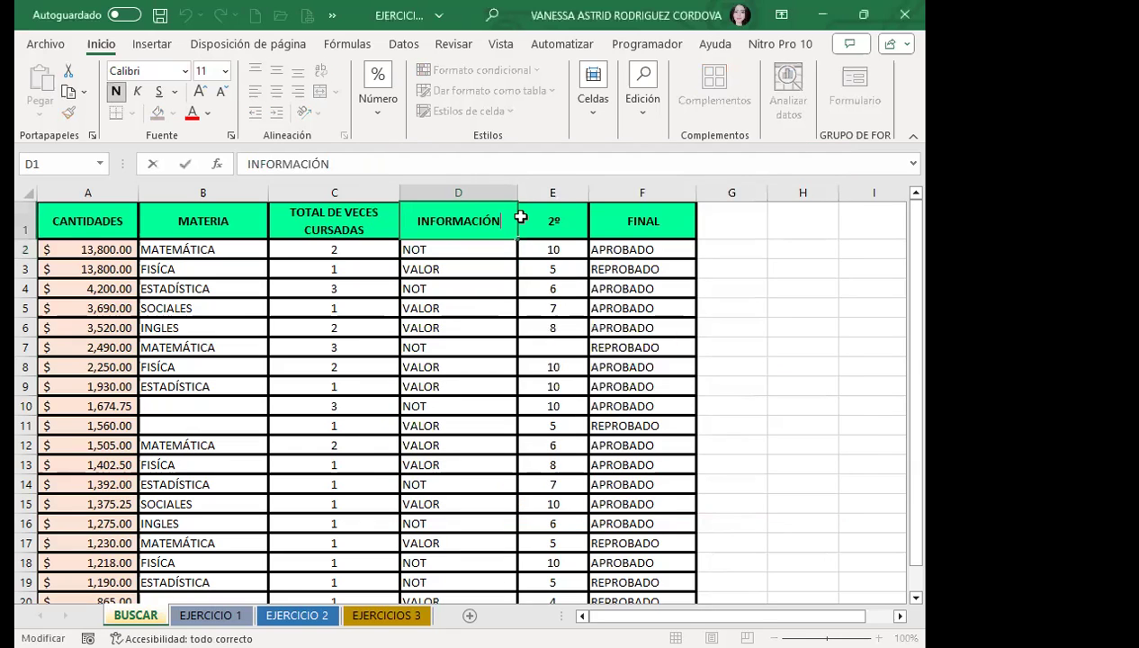
type(" NOT")
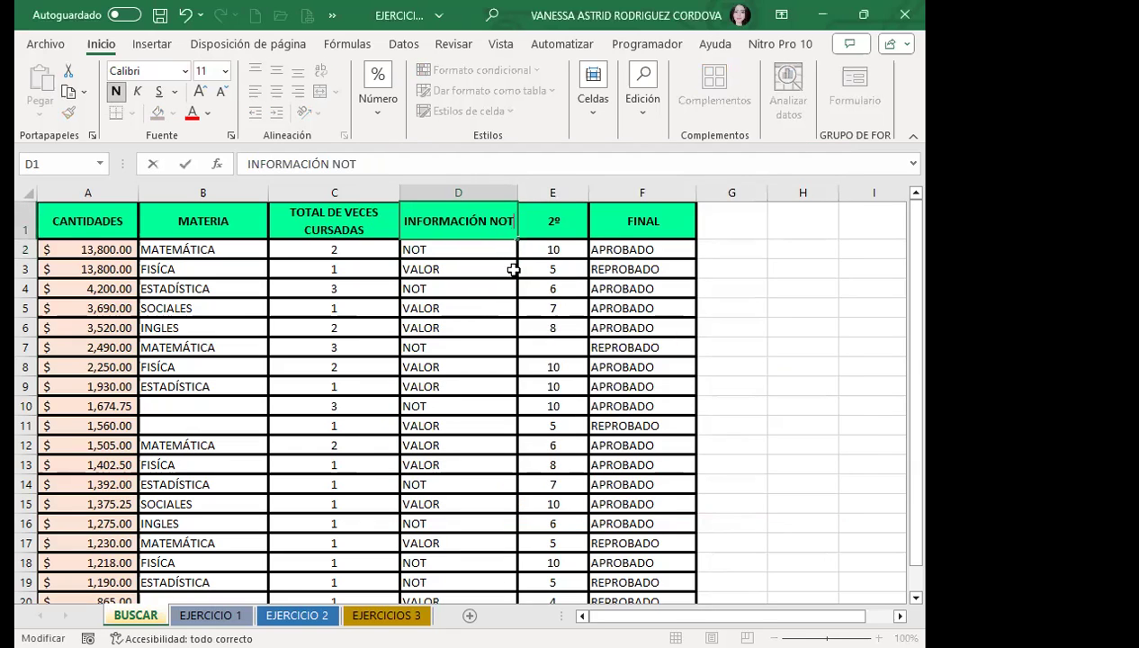
left_click(460, 270)
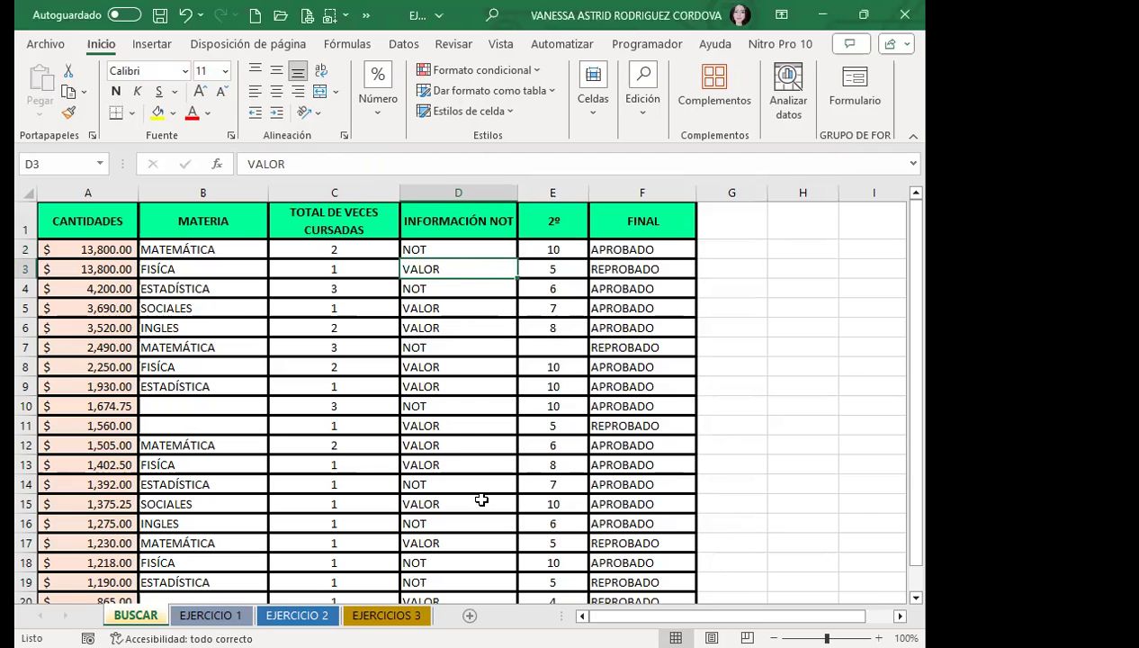
Search for NOT (9 cells found, including D1), then require whole-cell matching
key("ctrl+b")
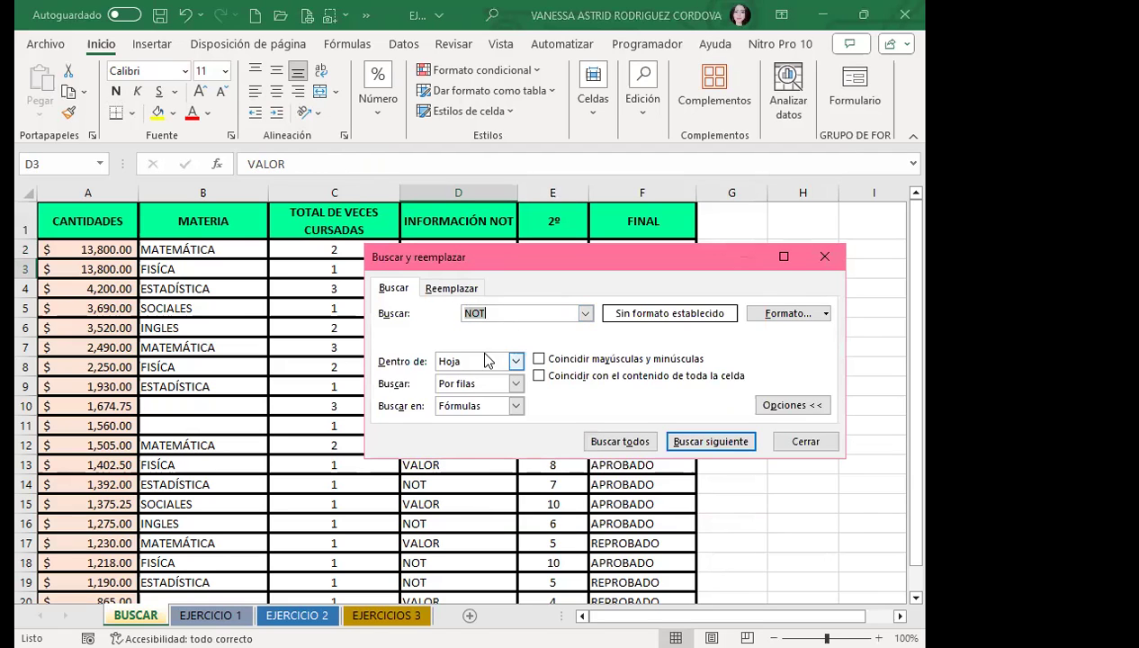
left_click(618, 441)
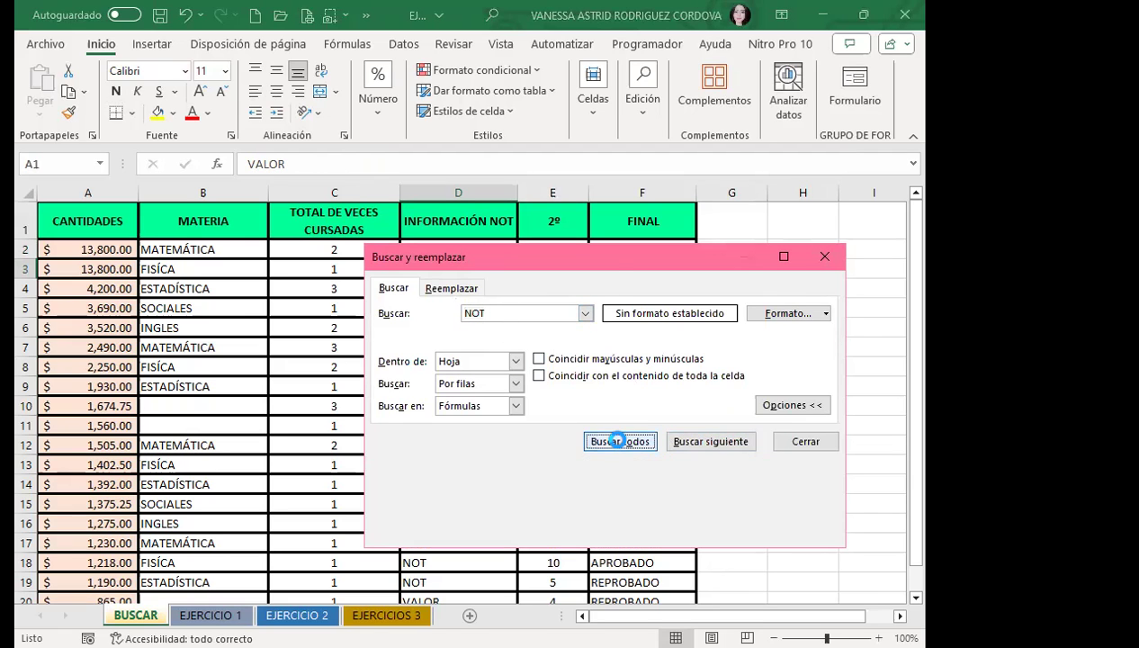
left_click_drag(615, 260, 610, 163)
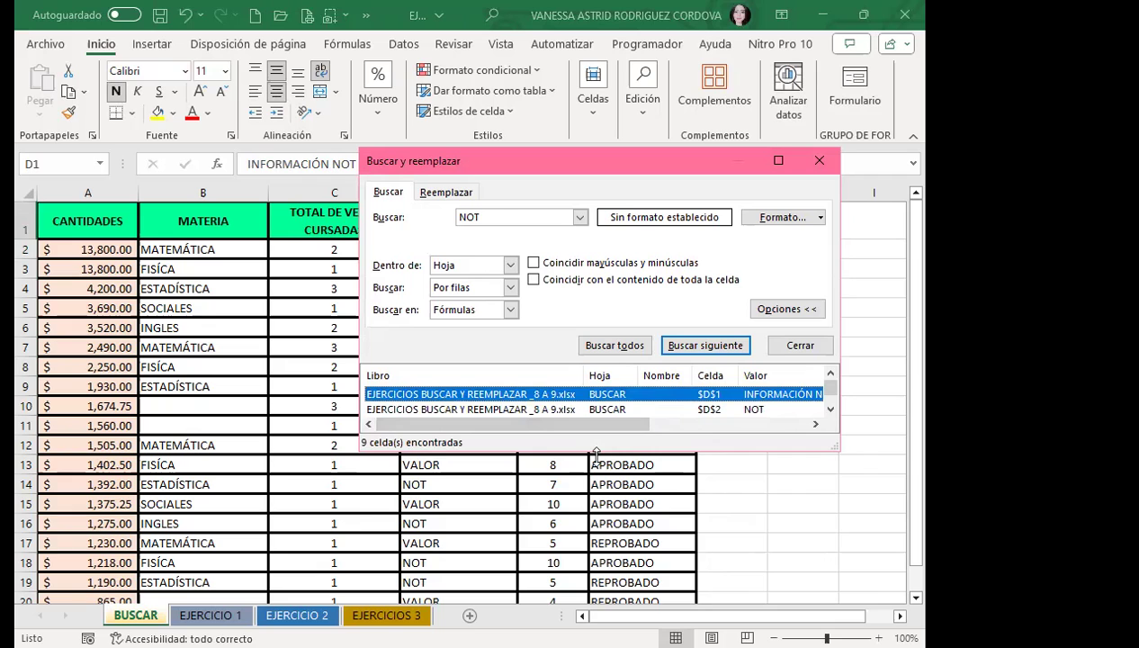
left_click_drag(596, 452, 596, 551)
scroll(658, 515, "right", 3)
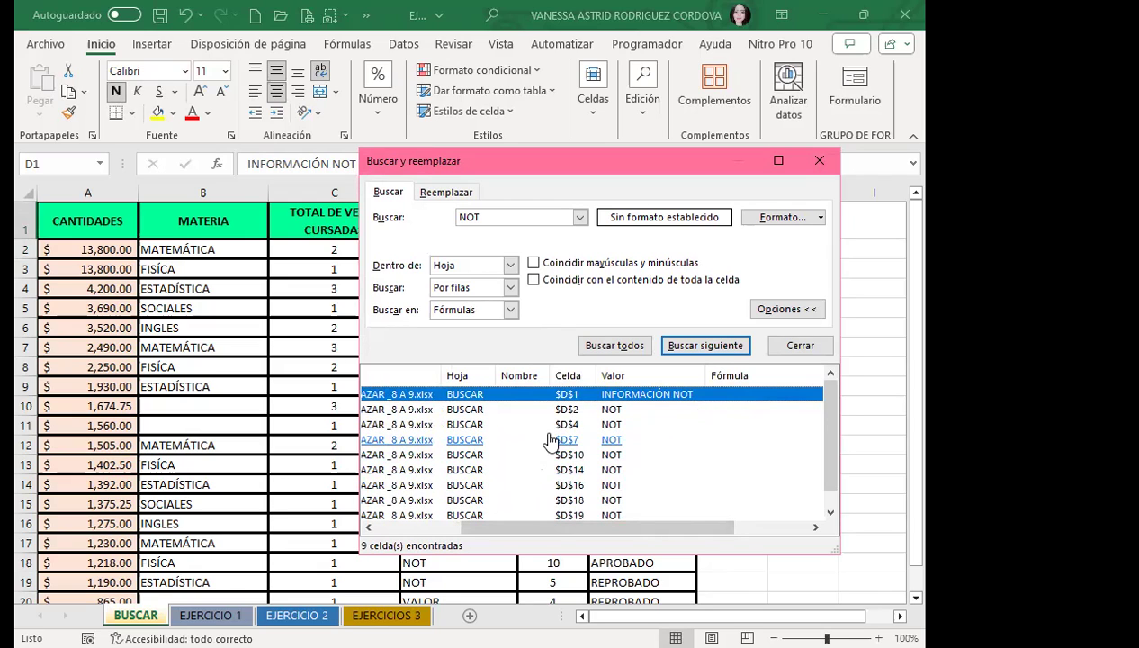
left_click(534, 280)
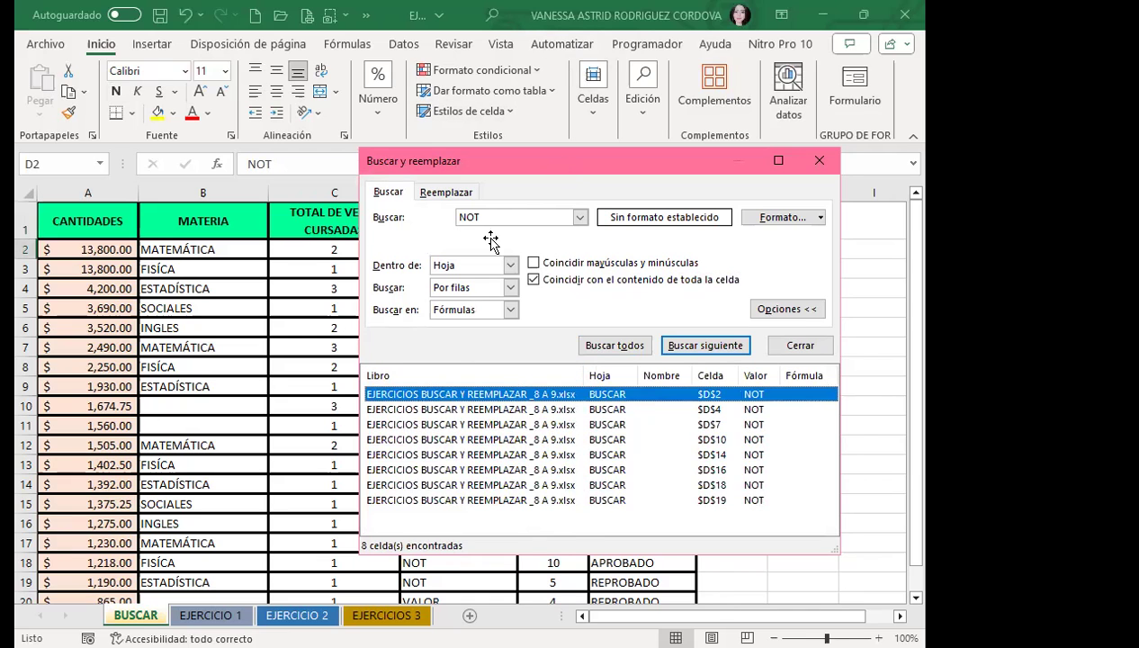
Close the search, restore the D1 header to plain INFORMACIÓN, and reopen the NOT search
left_click_drag(522, 169, 508, 297)
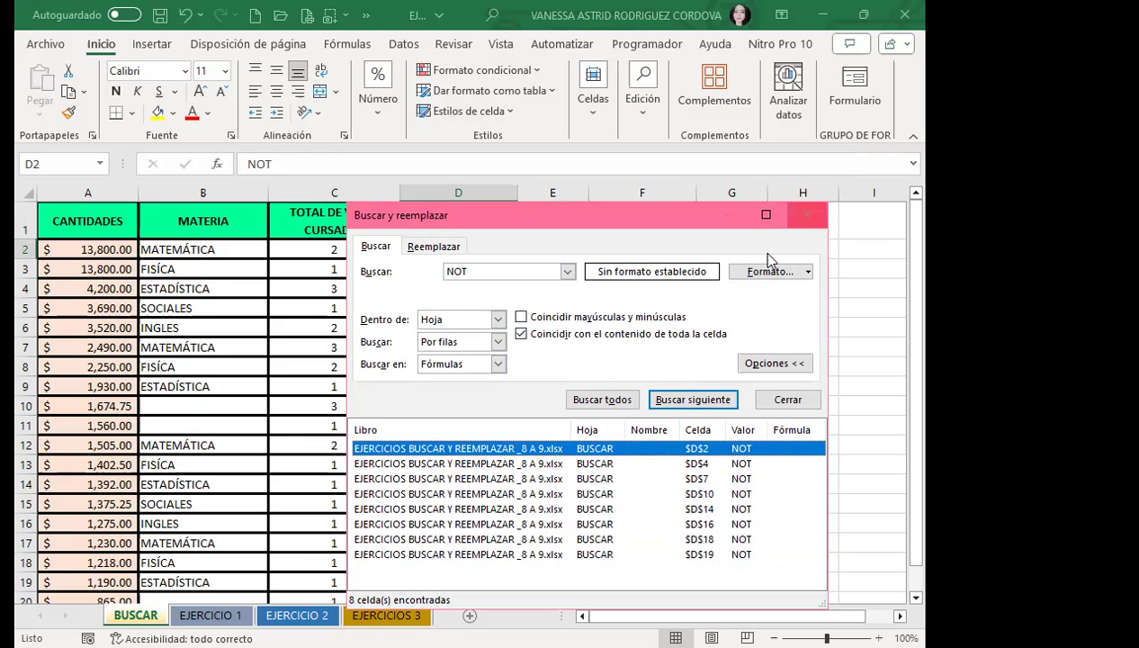
left_click(807, 214)
left_click(479, 221)
left_click(365, 166)
key("BackSpace")
key("BackSpace")
key("BackSpace")
left_click(430, 268)
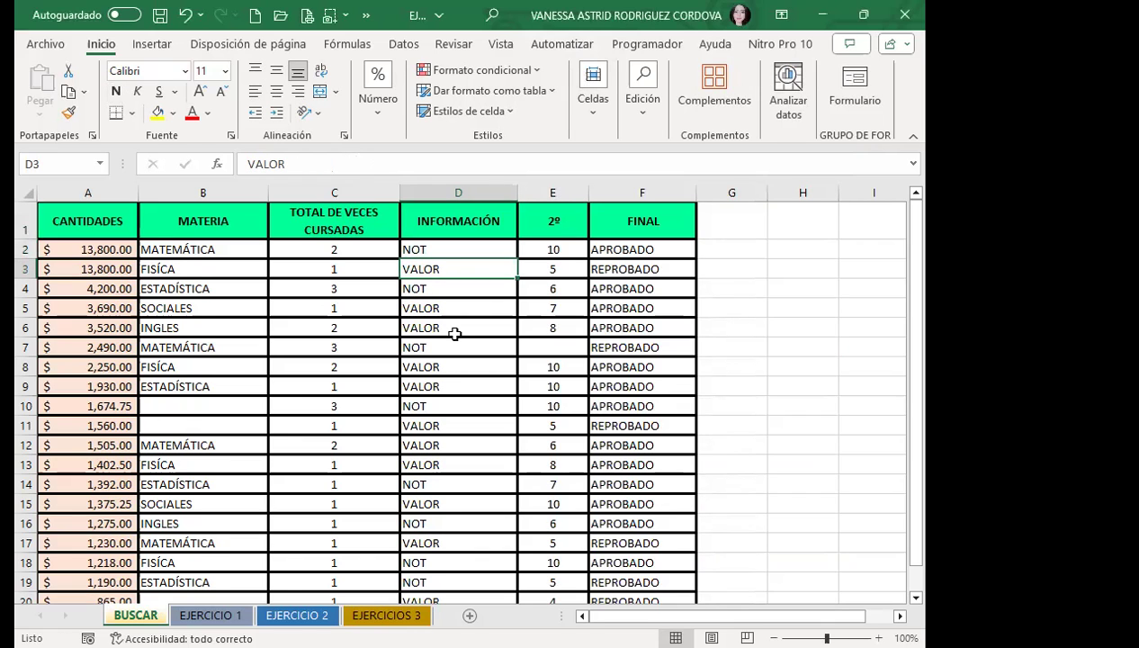
key("ctrl+b")
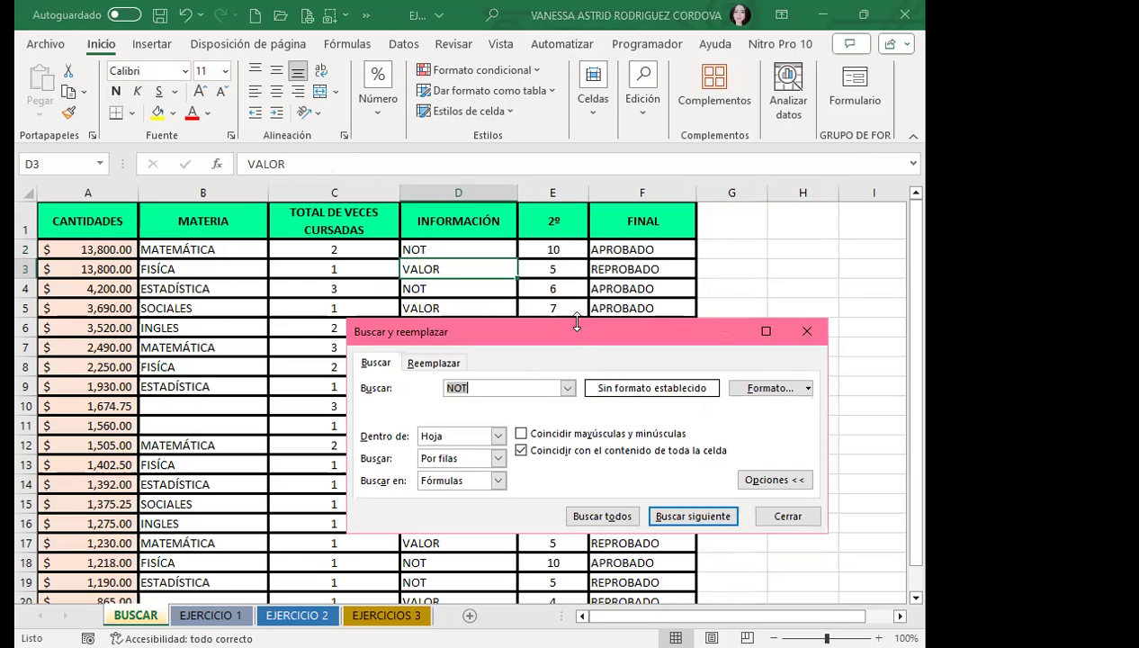
List all 8 exact NOT matches in an enlarged results list, then jump to D7 and D2
left_click(598, 432)
mouse_move(558, 252)
left_mouse_down()
mouse_move(558, 287)
mouse_move(535, 131)
left_mouse_up()
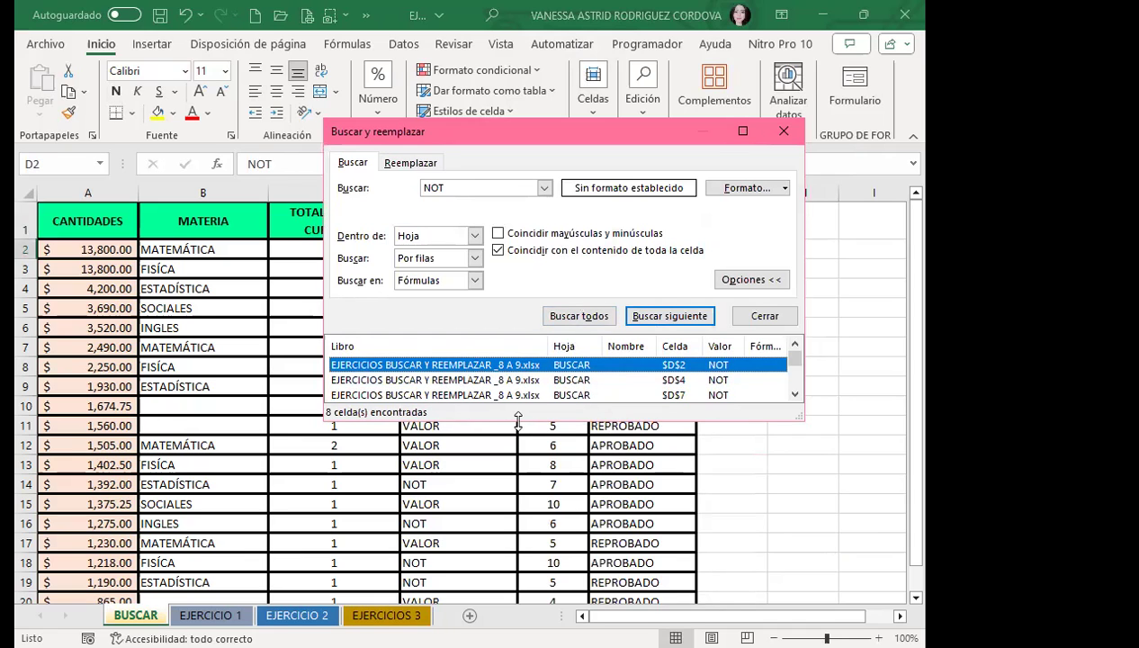
left_click_drag(519, 421, 518, 497)
scroll(521, 432, "down", 1)
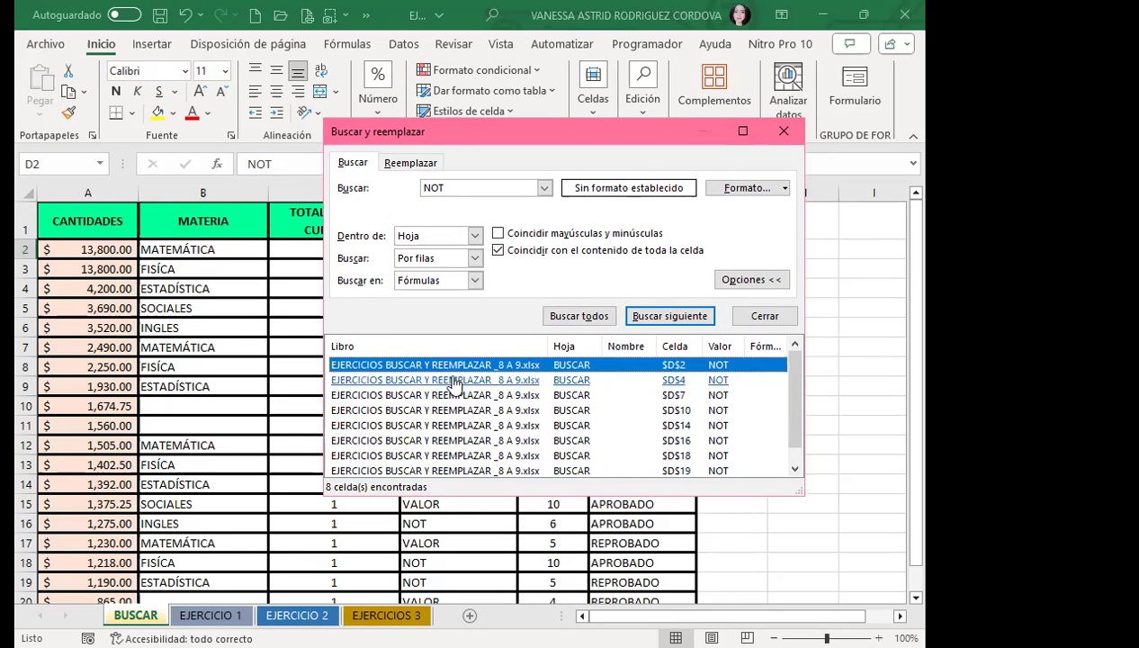
scroll(468, 431, "up", 1)
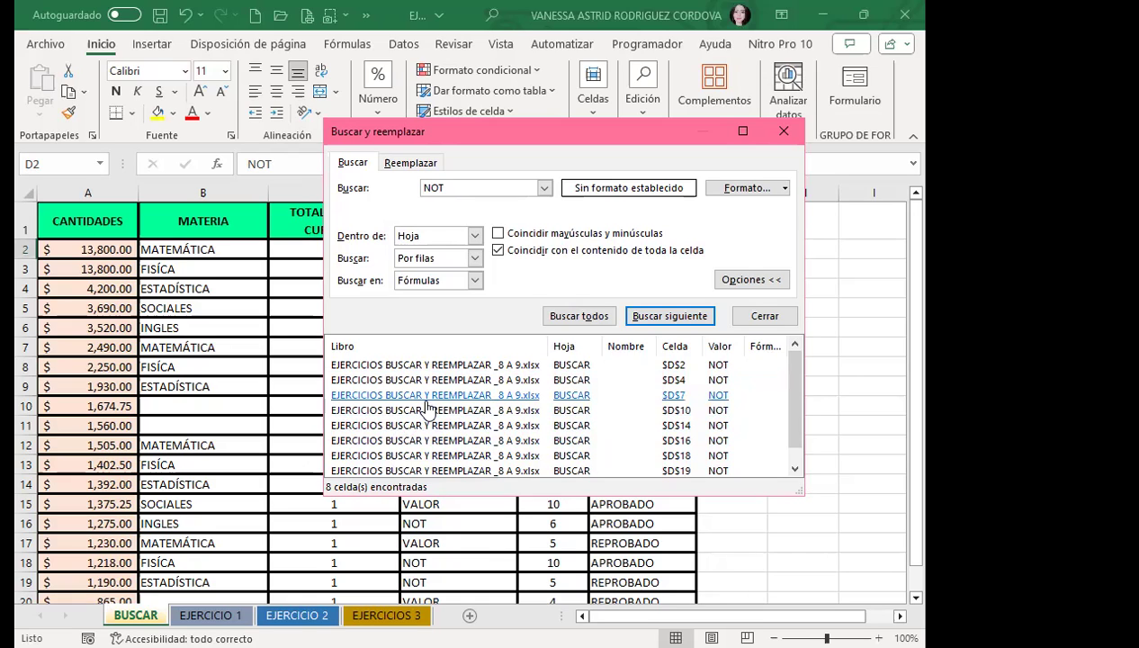
left_click(427, 399)
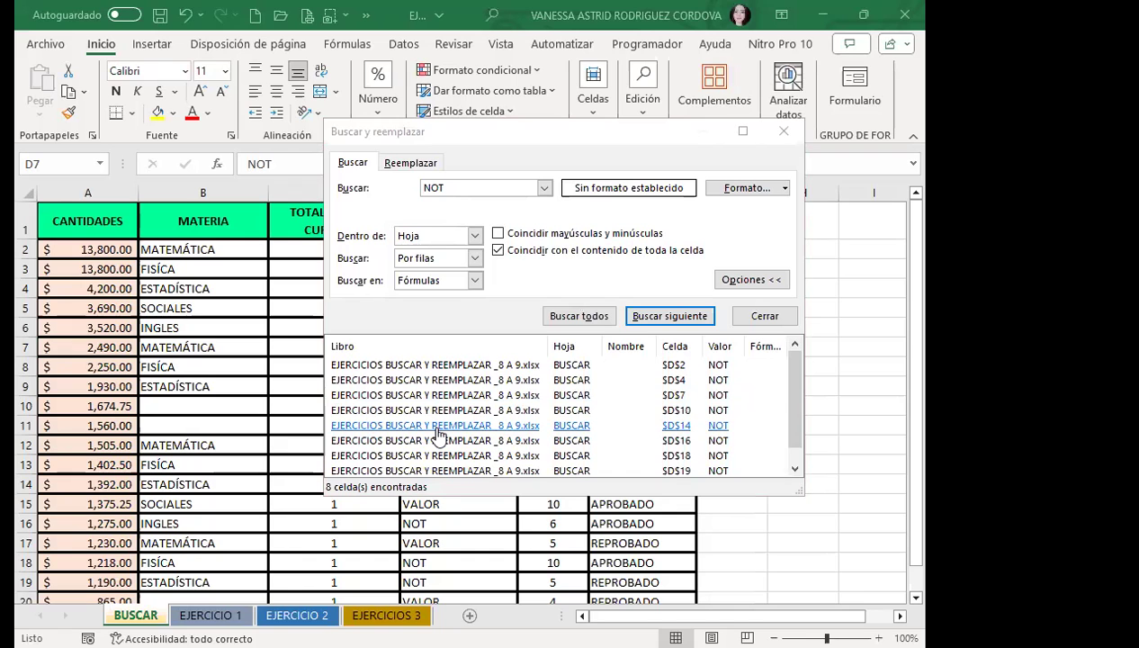
left_click(486, 365)
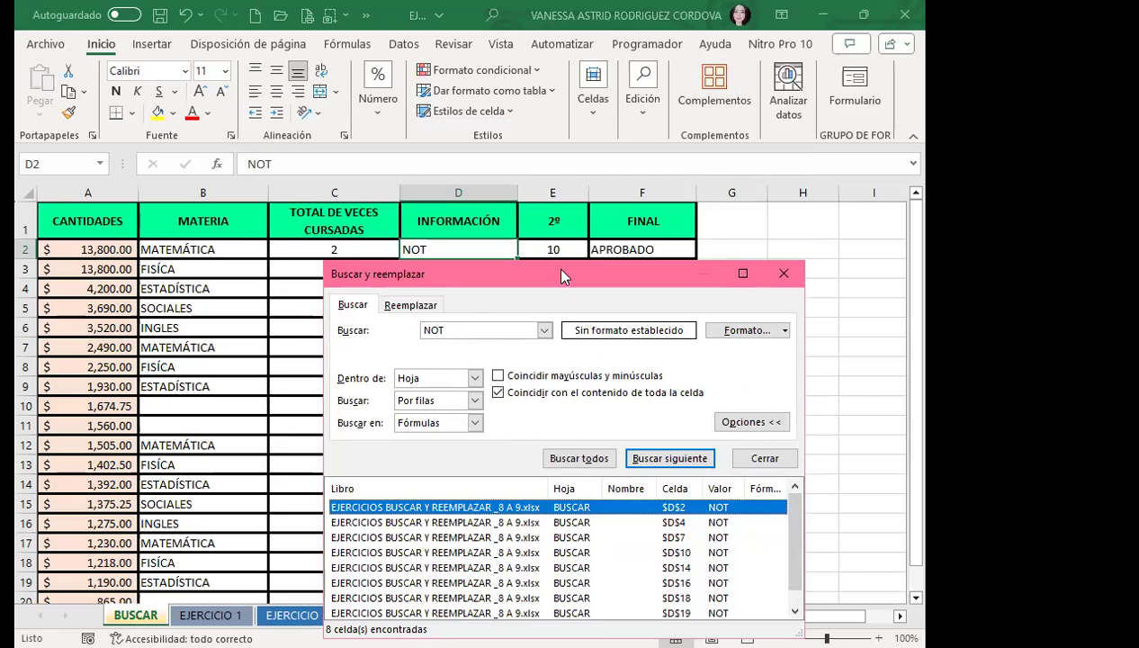
Reposition the search window and go to the NOT match in cell D18
left_click_drag(561, 275, 562, 148)
key("shift+Down")
key("shift+Down")
key("shift+Down")
key("shift+Down")
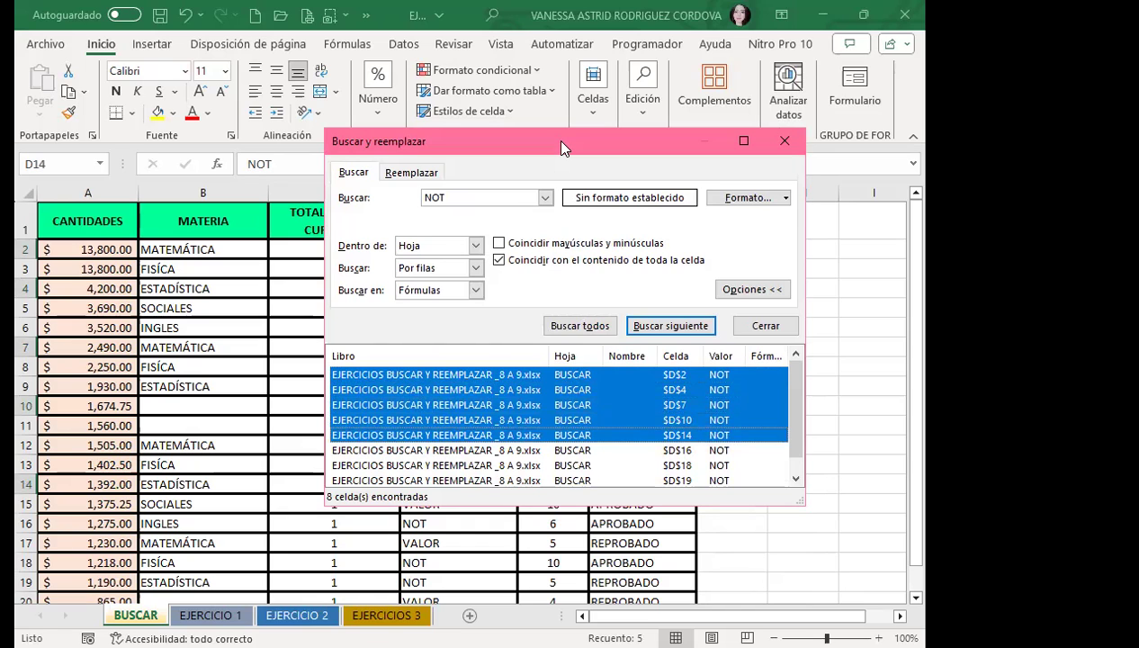
left_click_drag(560, 148, 560, 29)
key("Up")
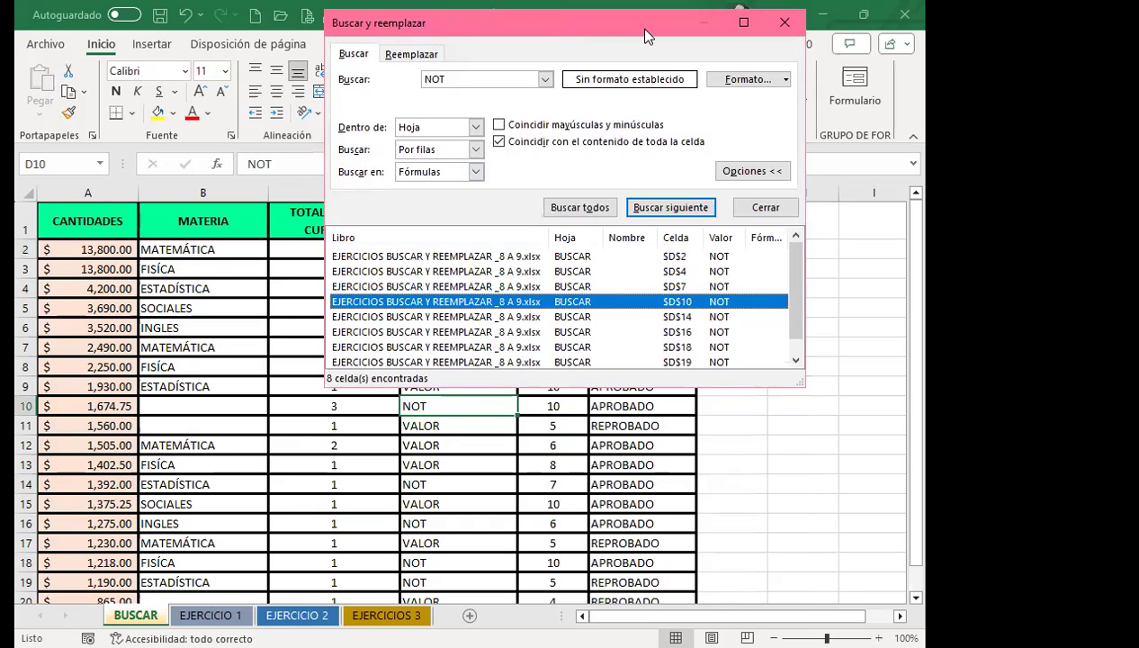
left_click_drag(648, 35, 627, 147)
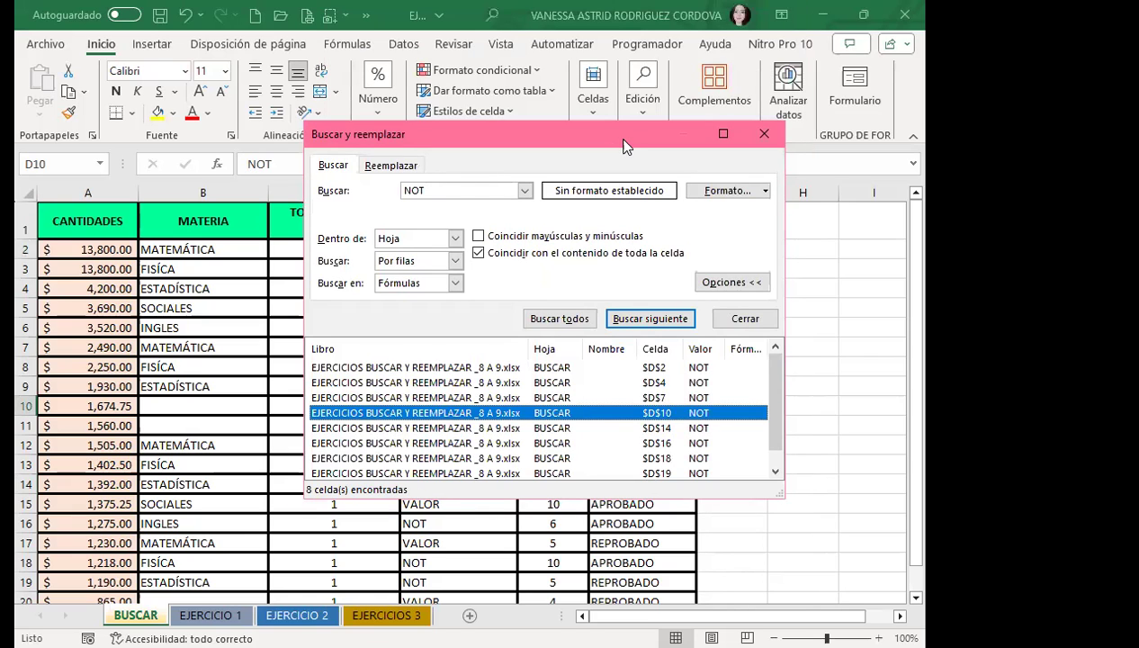
left_click(474, 459)
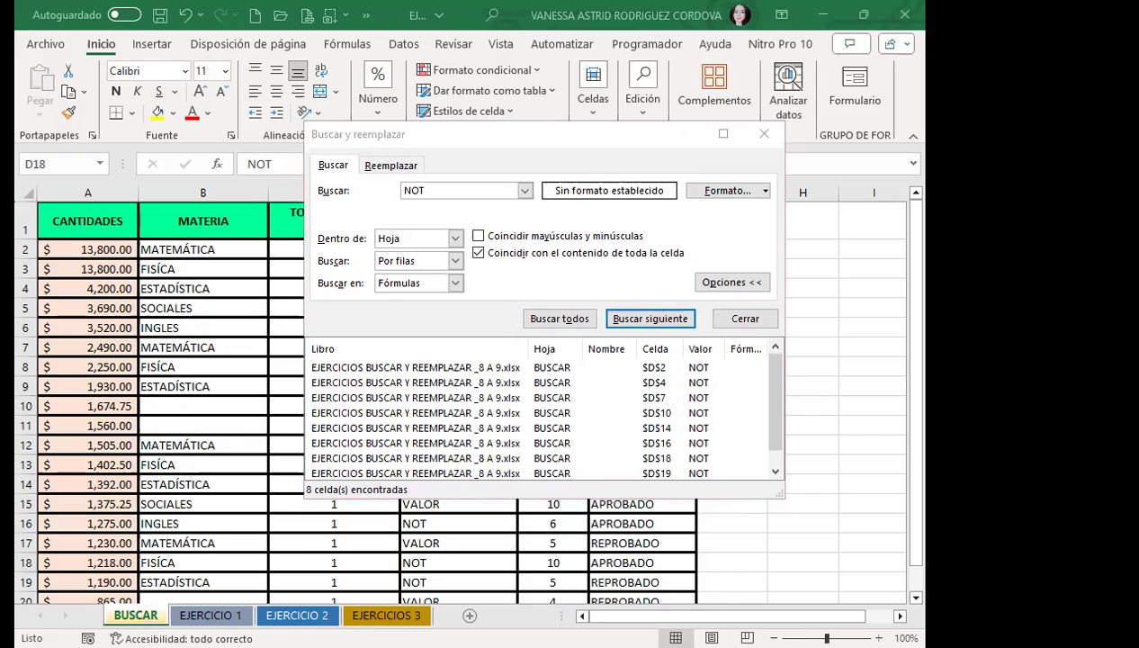
Step through the NOT matches in cells D4, D7 and D10
left_click(452, 387)
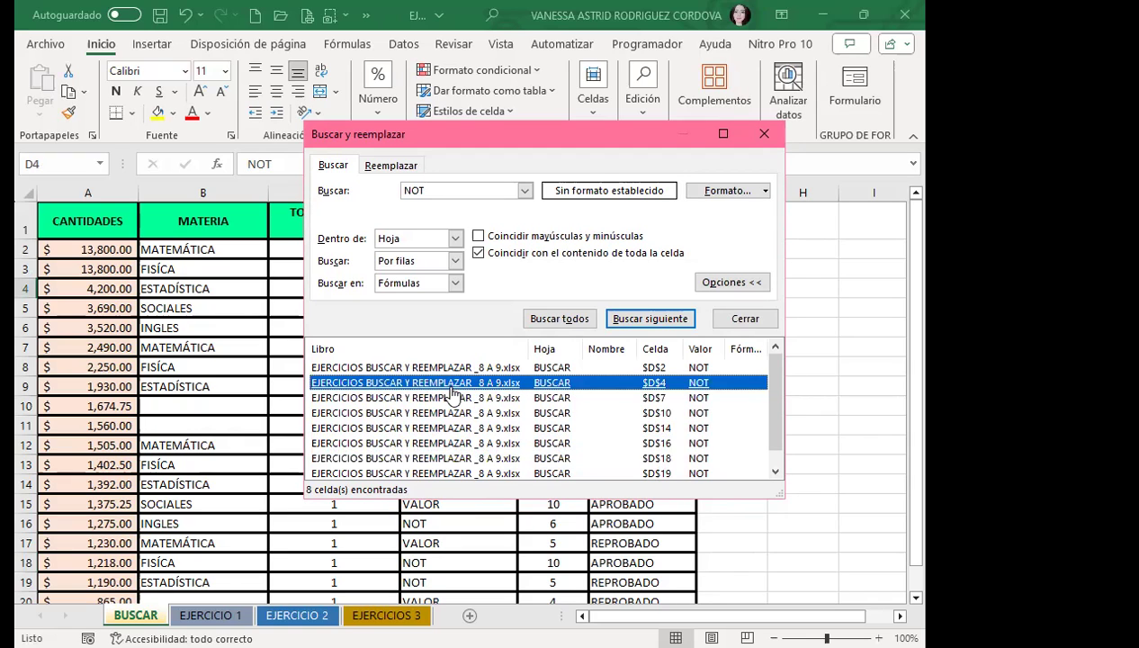
left_click(452, 395)
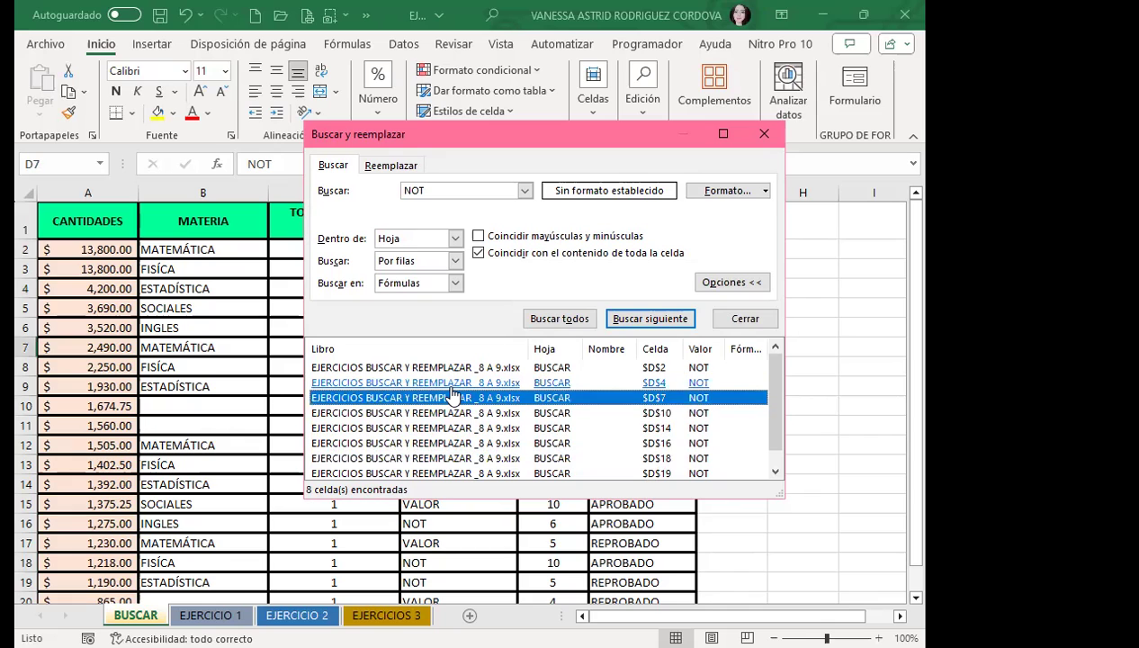
left_click(453, 412)
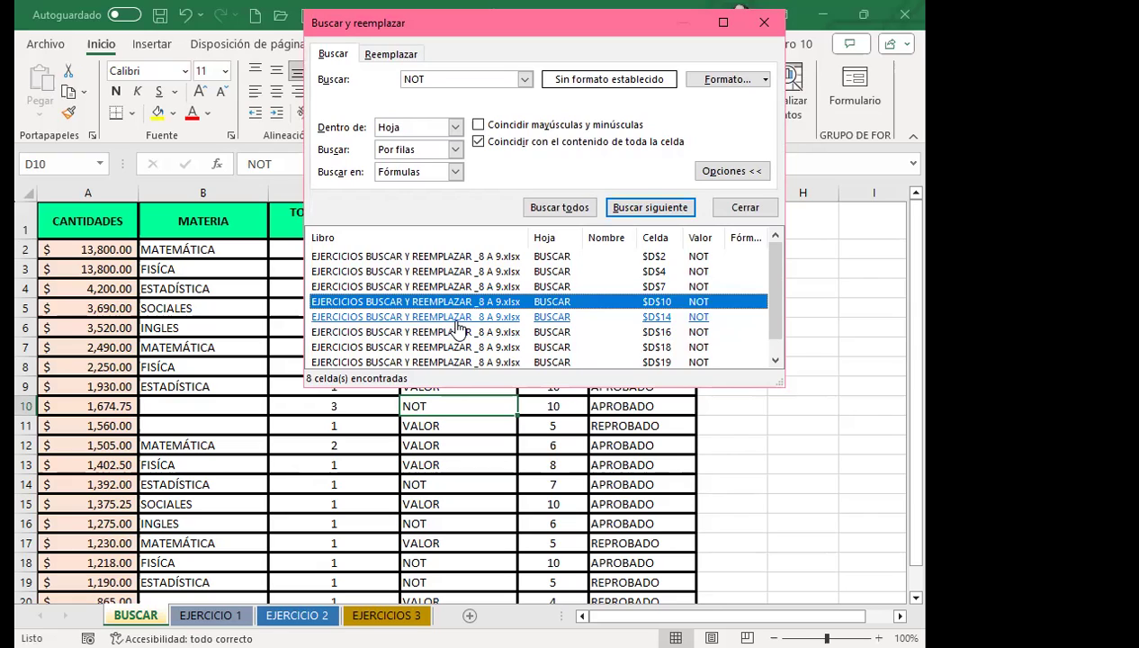
left_click(464, 286)
left_click(471, 306)
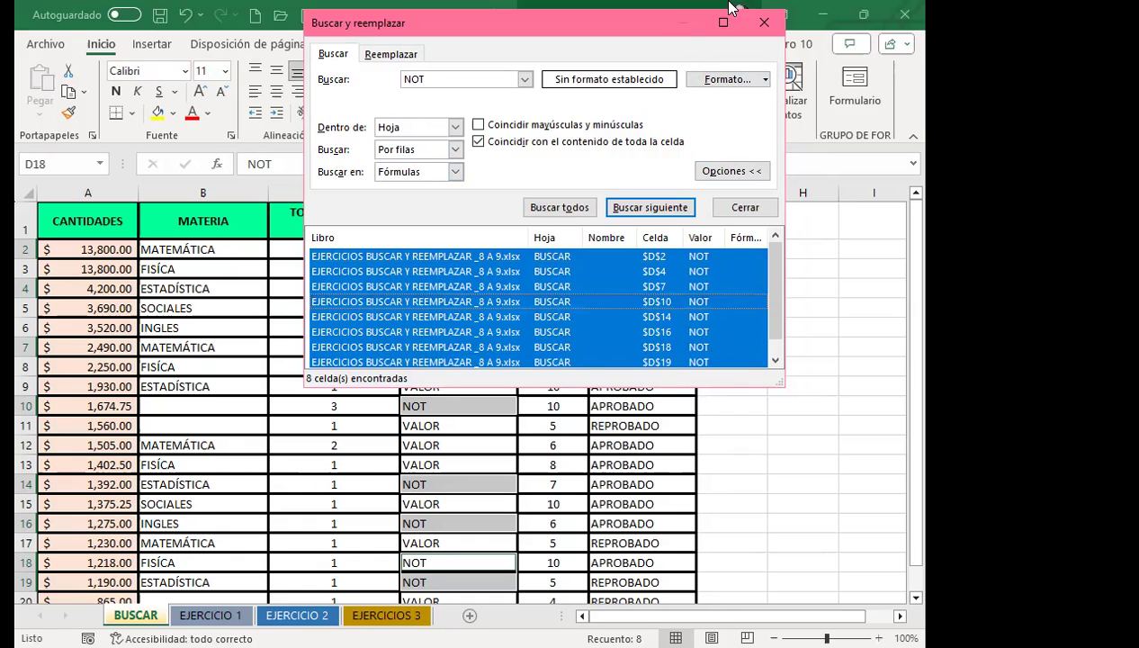
Close the search window and scroll the sheet to review the eight selected NOT cells
left_click(764, 22)
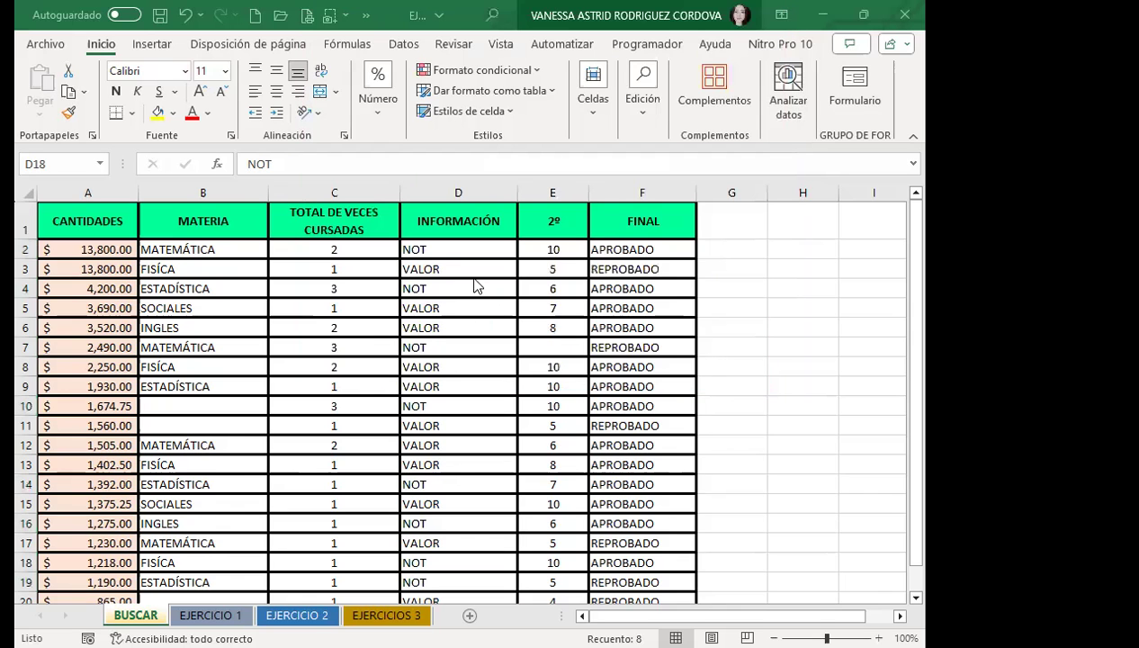
scroll(479, 360, "down", 2)
scroll(460, 432, "down", 2)
scroll(468, 396, "up", 4)
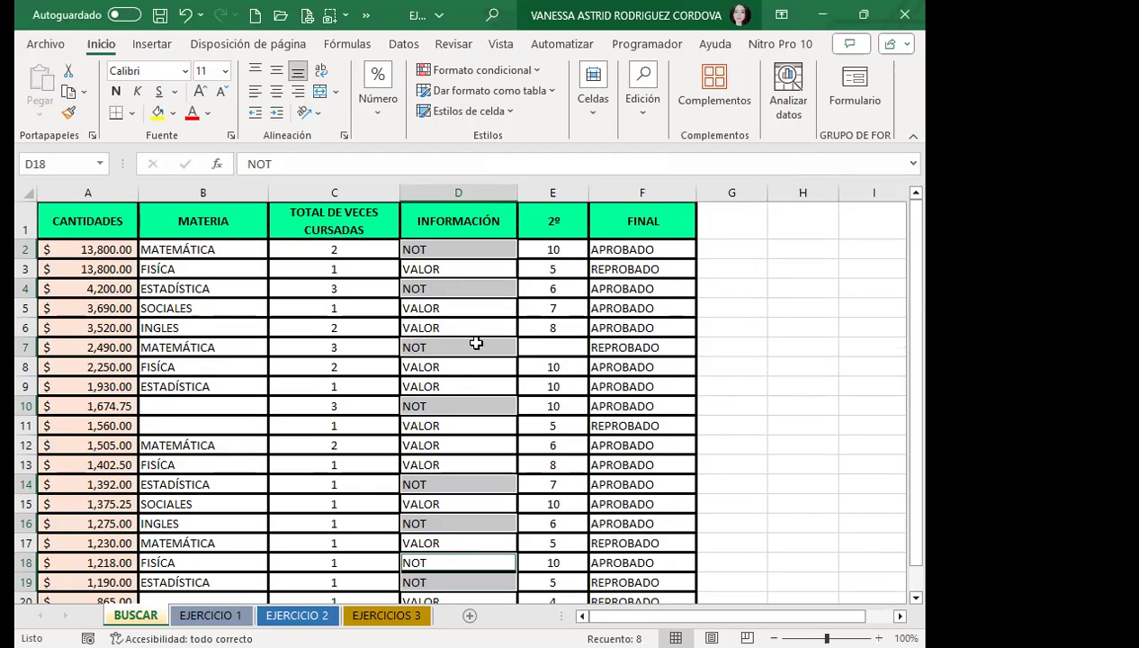
scroll(399, 322, "down", 2)
scroll(466, 353, "down", 2)
scroll(485, 463, "up", 2)
scroll(485, 464, "up", 2)
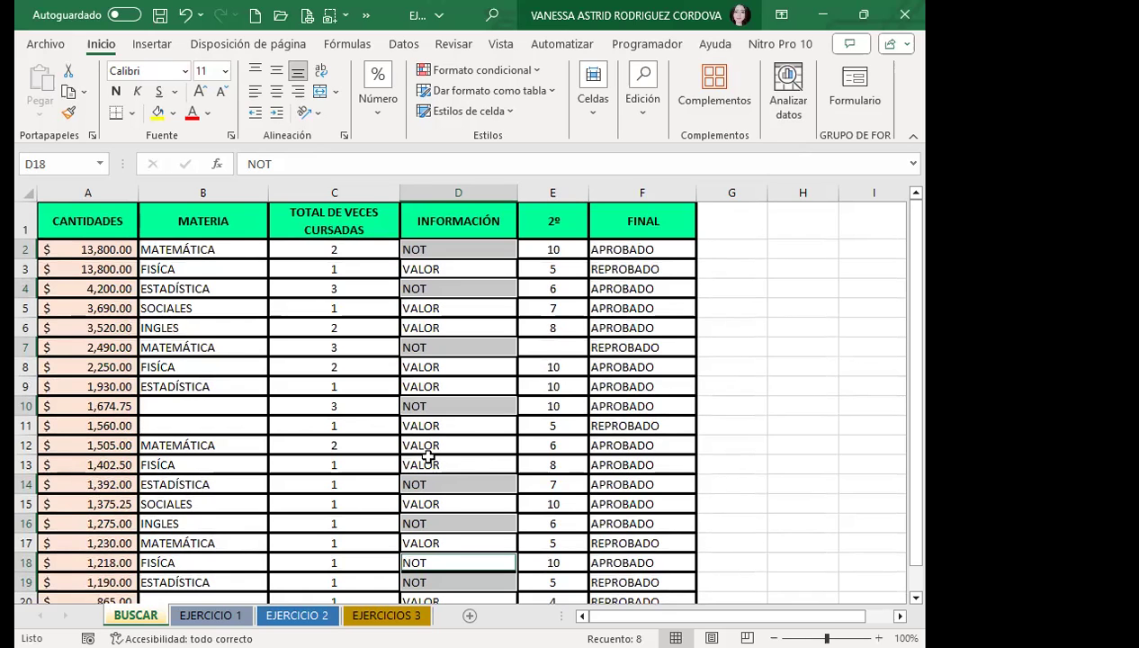
scroll(432, 458, "down", 3)
scroll(513, 423, "up", 3)
scroll(517, 402, "up", 1)
scroll(468, 342, "down", 3)
scroll(508, 455, "down", 10)
scroll(508, 455, "down", 7)
scroll(509, 456, "down", 5)
scroll(504, 441, "down", 3)
scroll(492, 384, "up", 10)
scroll(468, 458, "up", 11)
scroll(394, 384, "up", 6)
scroll(374, 420, "up", 3)
scroll(486, 356, "up", 1)
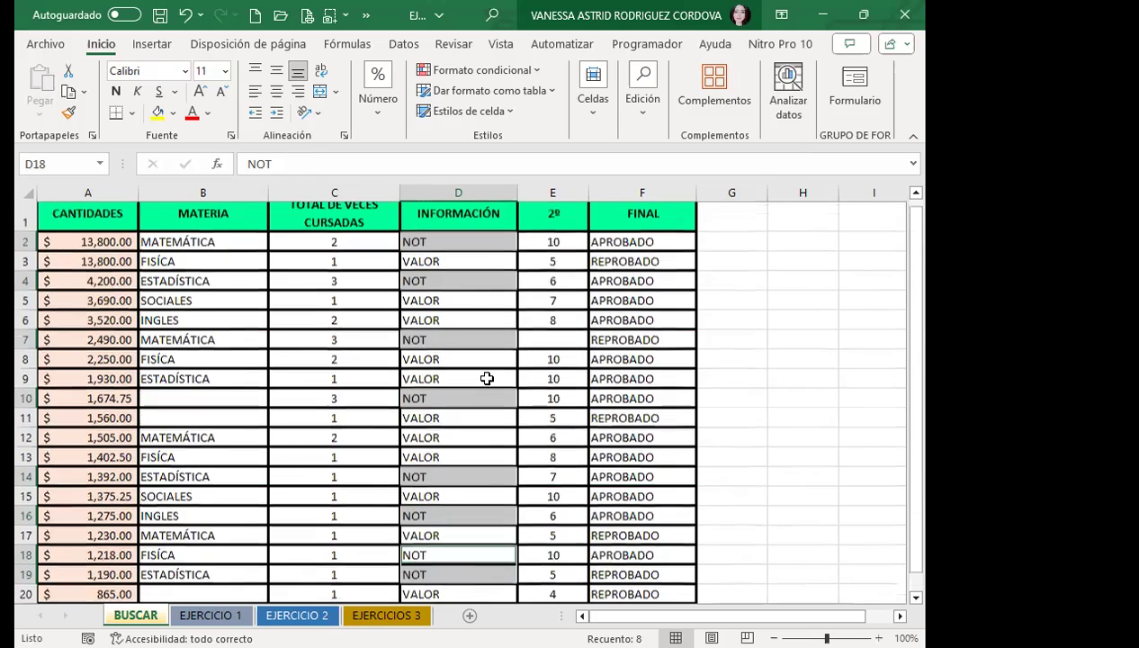
Try a yellow fill and red font on the NOT cells, undoing each
left_click(157, 115)
key("ctrl+z")
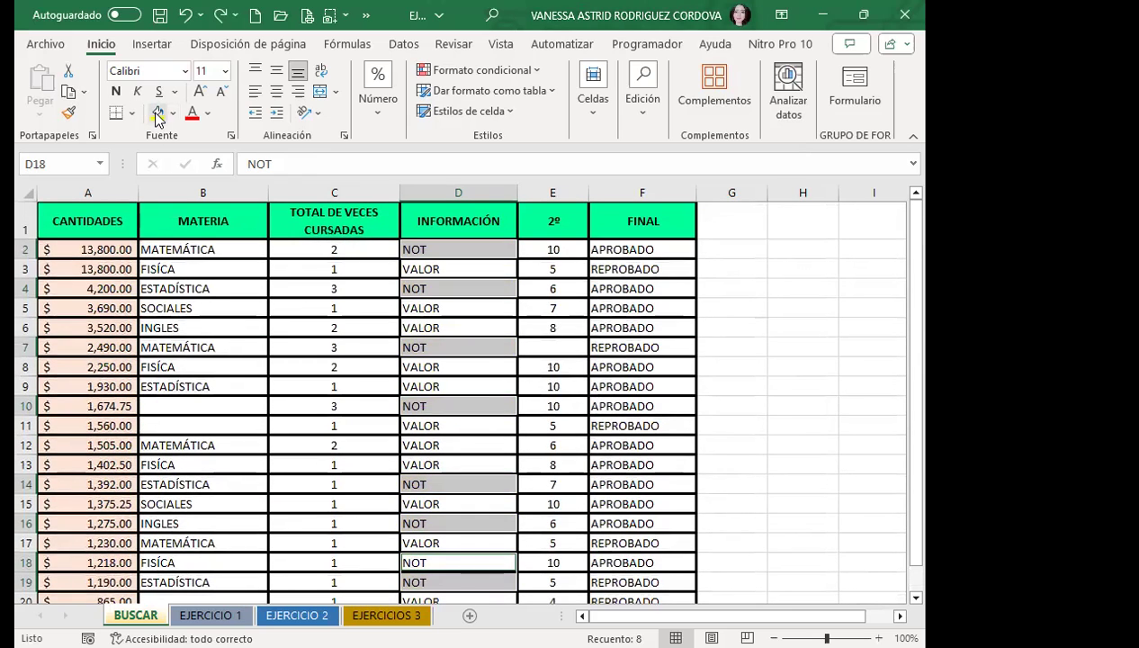
left_click(191, 119)
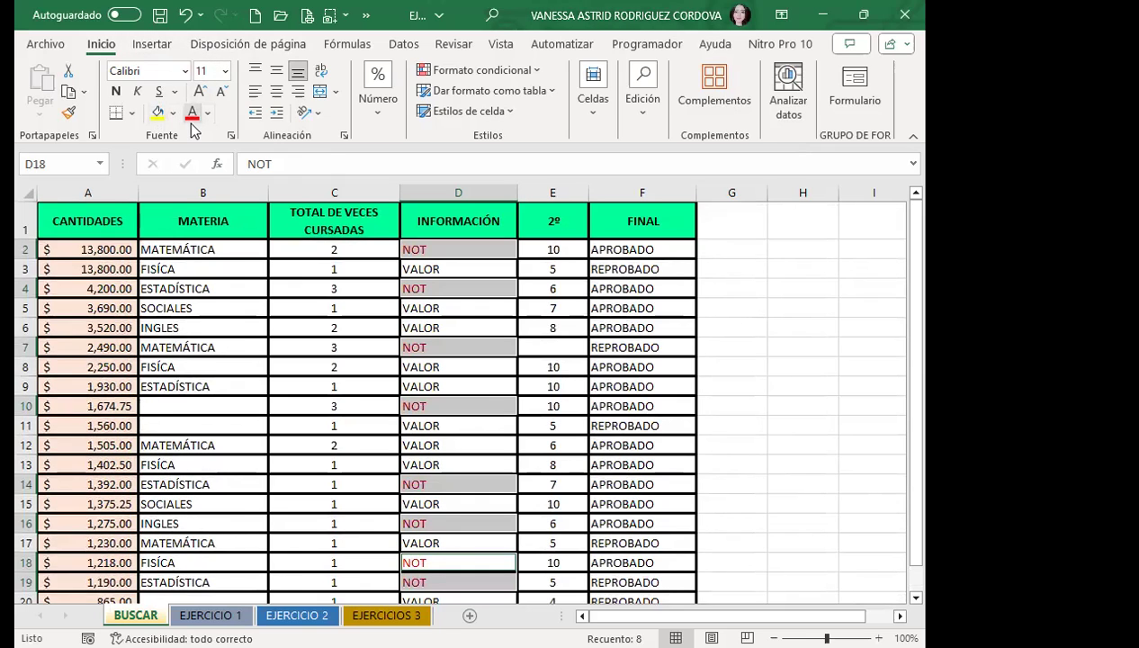
key("ctrl+z")
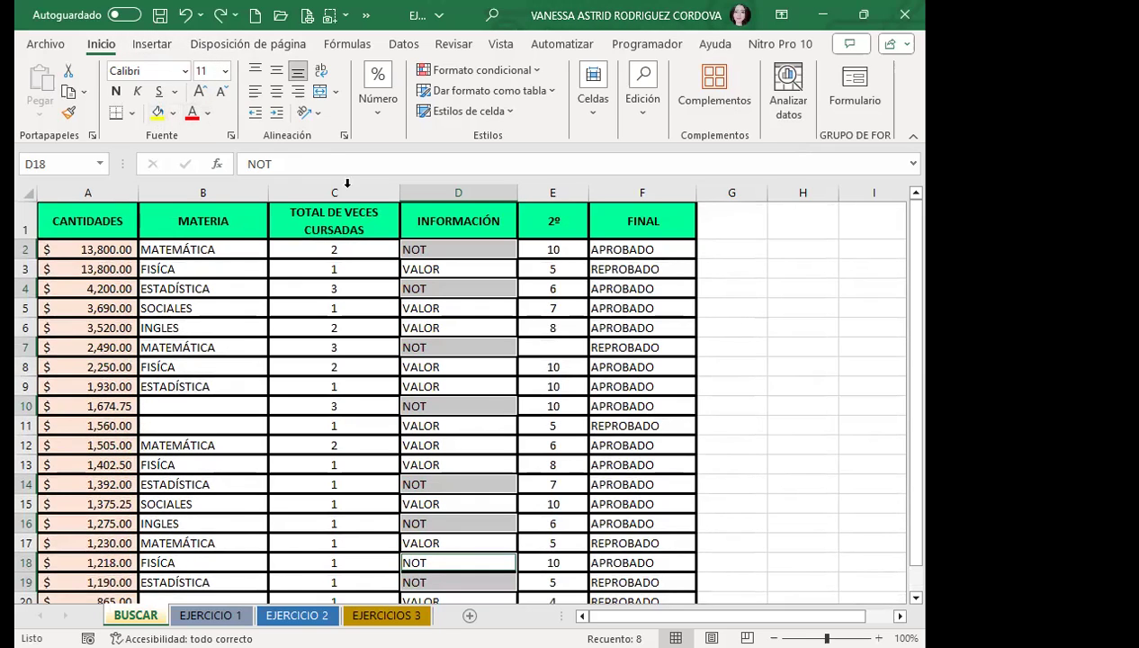
Reopen Buscar y reemplazar and list all 8 NOT matches again
scroll(461, 352, "down", 2)
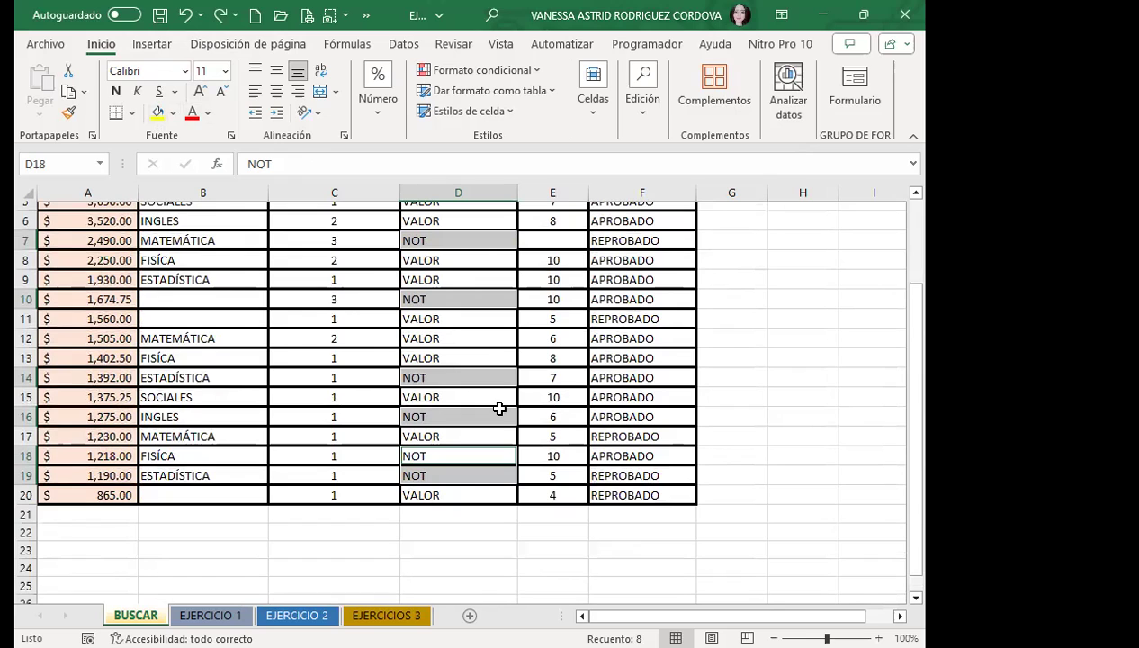
scroll(473, 389, "up", 2)
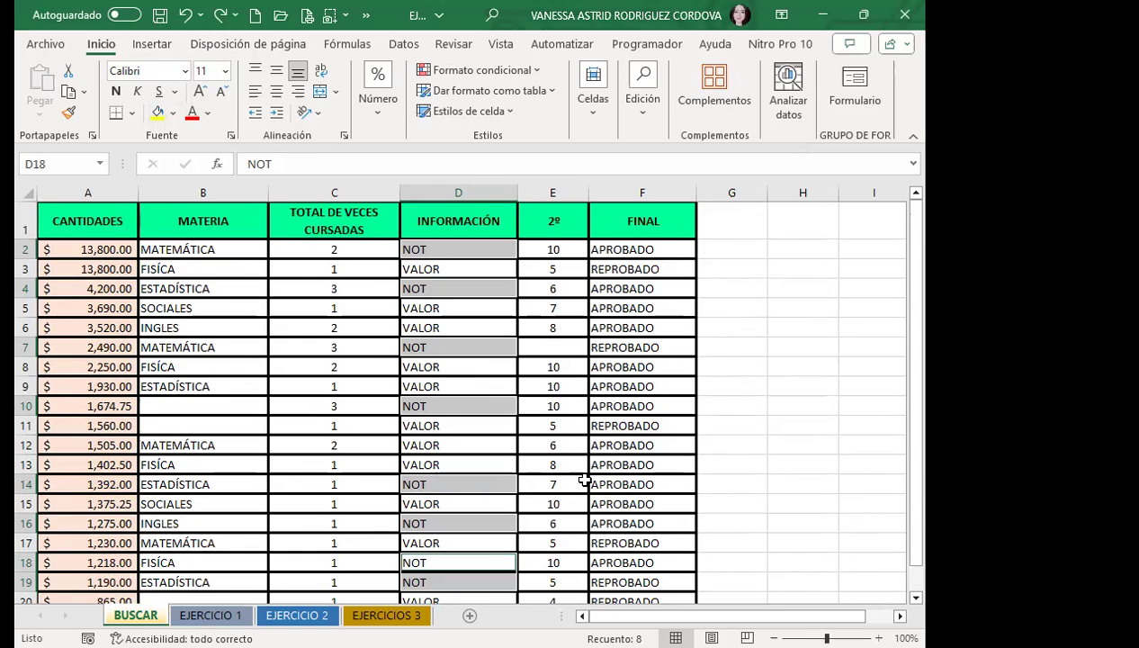
key("ctrl+b")
left_click(559, 309)
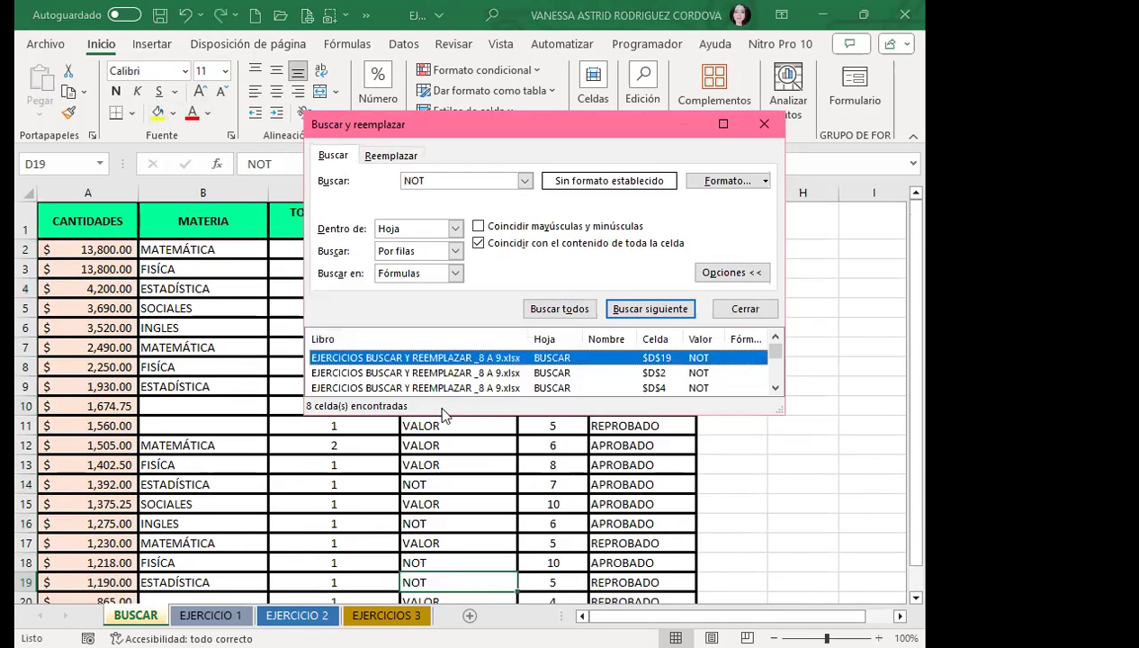
Select all eight found NOT cells, go to D2, and move the results window higher
key("ctrl+a")
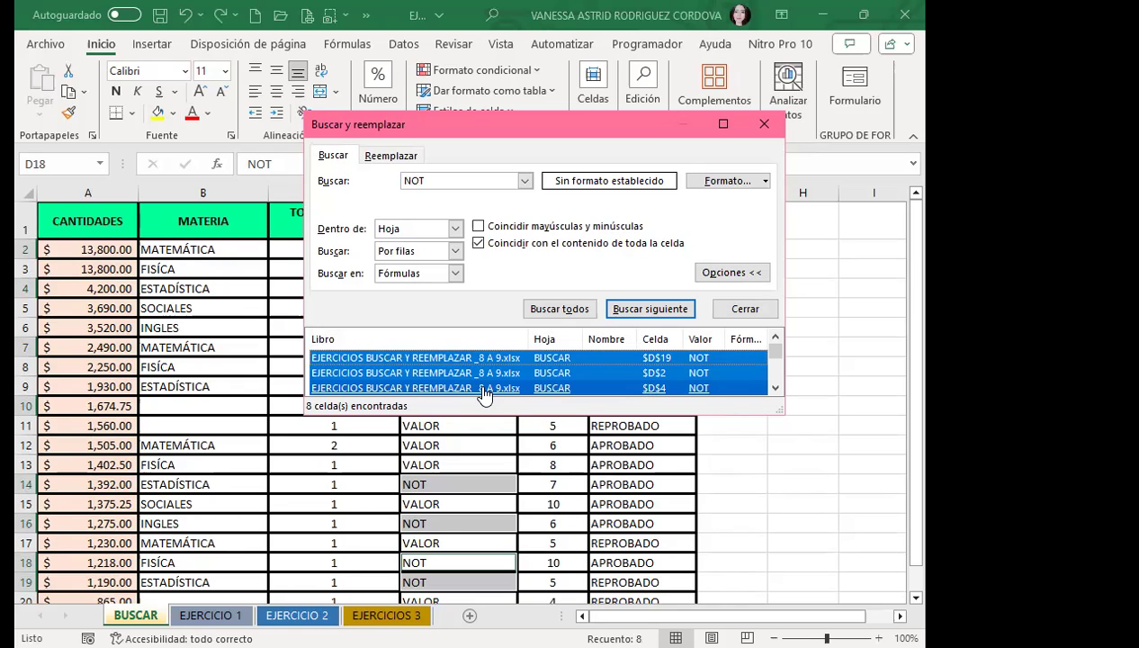
left_click(467, 374)
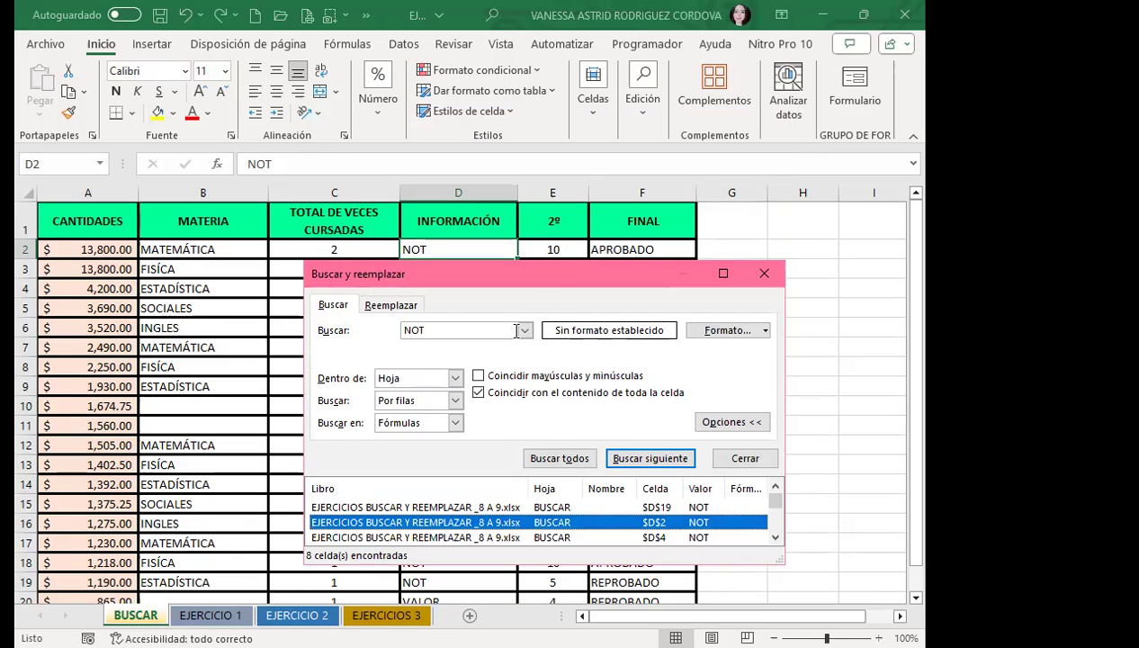
left_click_drag(556, 271, 584, 114)
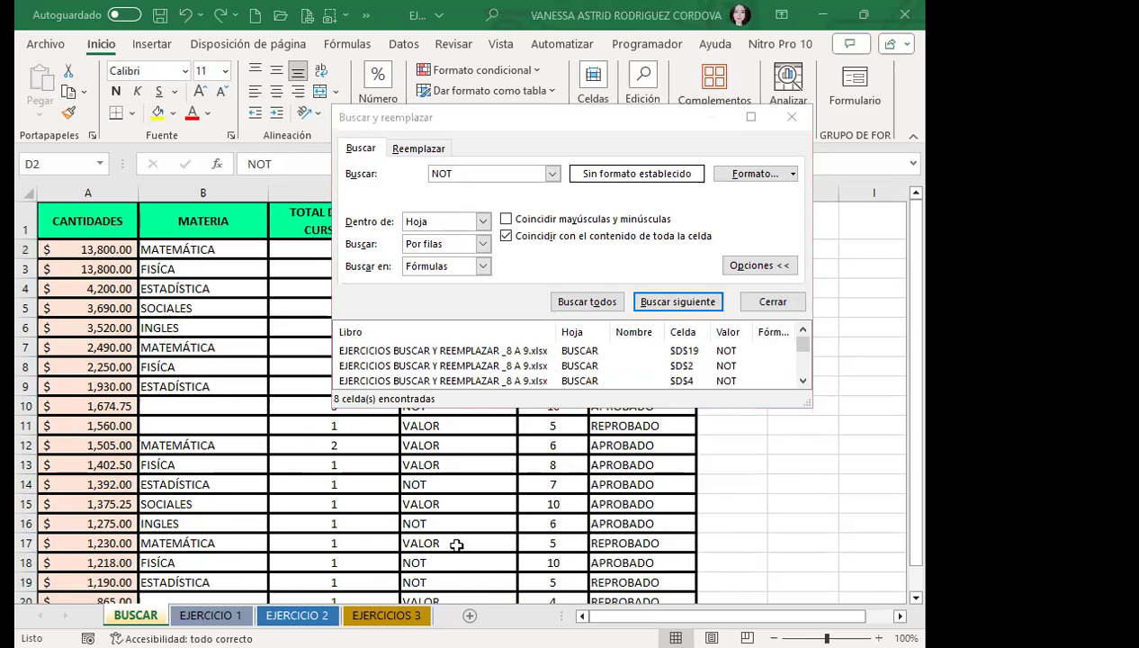
scroll(376, 368, "down", 1)
scroll(461, 360, "down", 1)
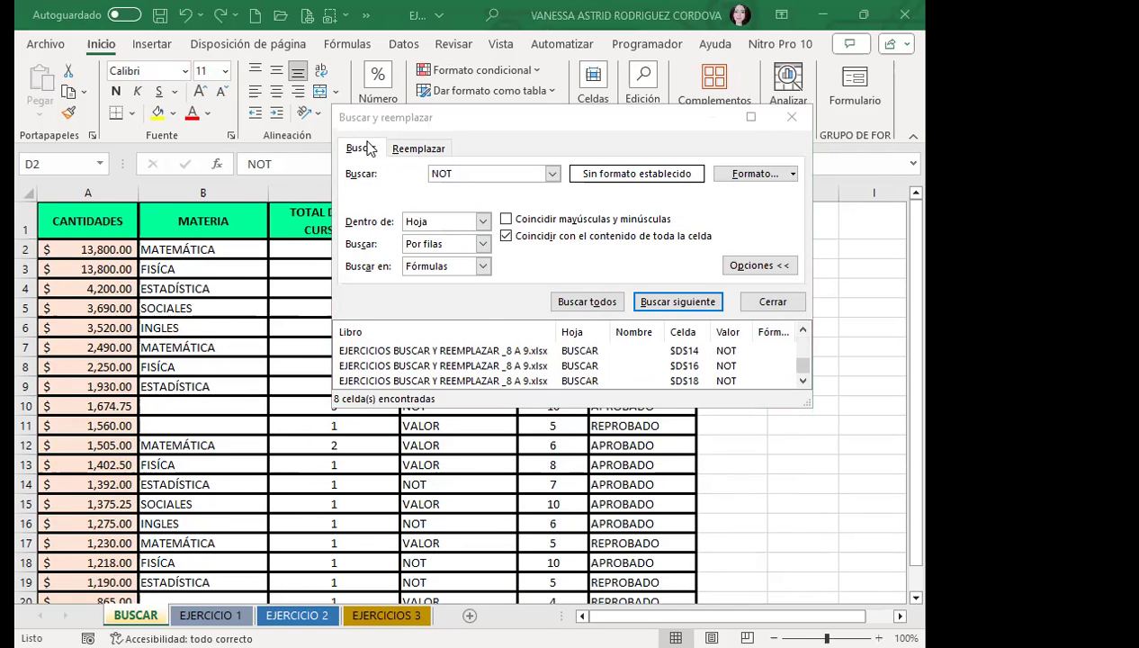
Replace all eight NOT entries with NOTA and confirm the replacements
left_click(420, 151)
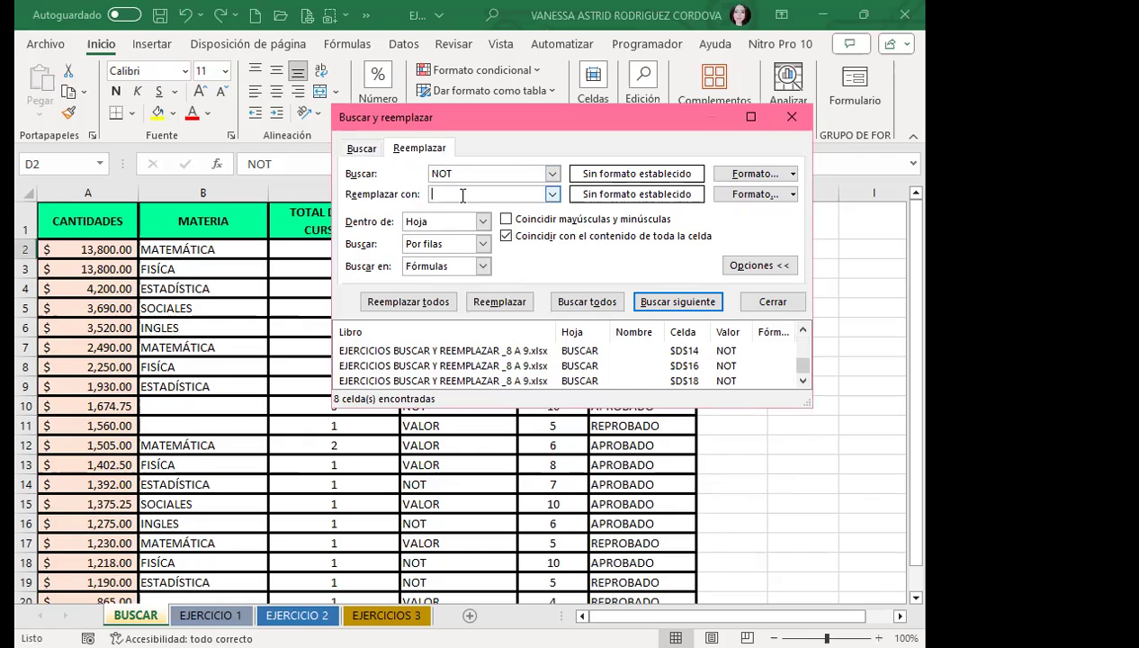
type("NO")
type("TA")
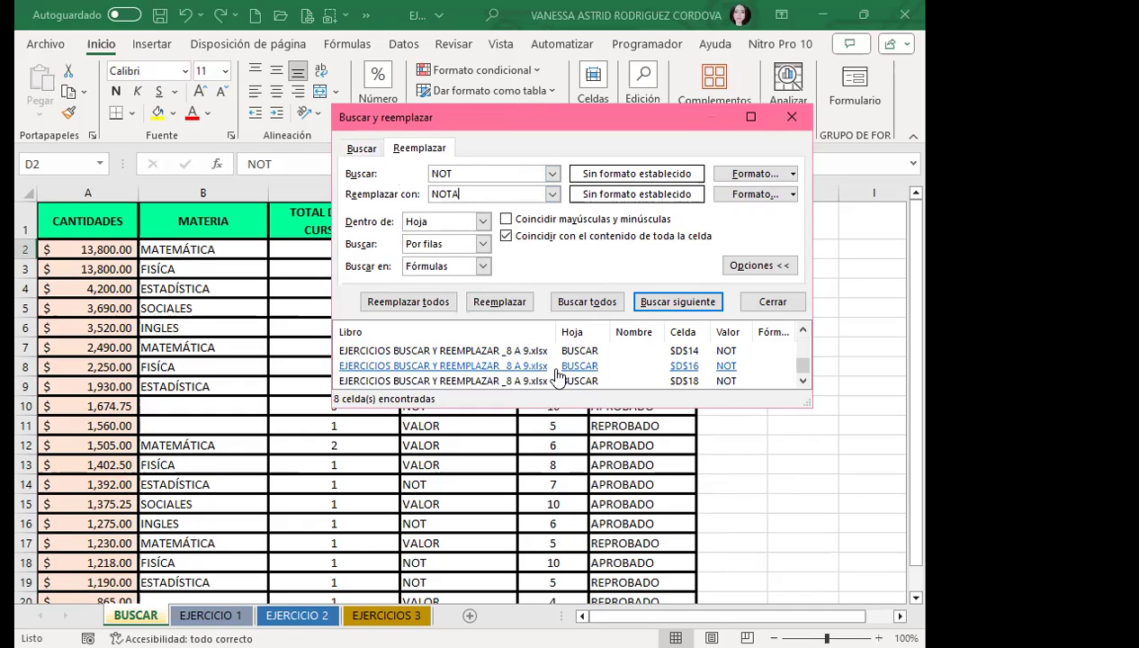
scroll(540, 385, "up", 2)
scroll(526, 382, "down", 1)
scroll(513, 380, "down", 1)
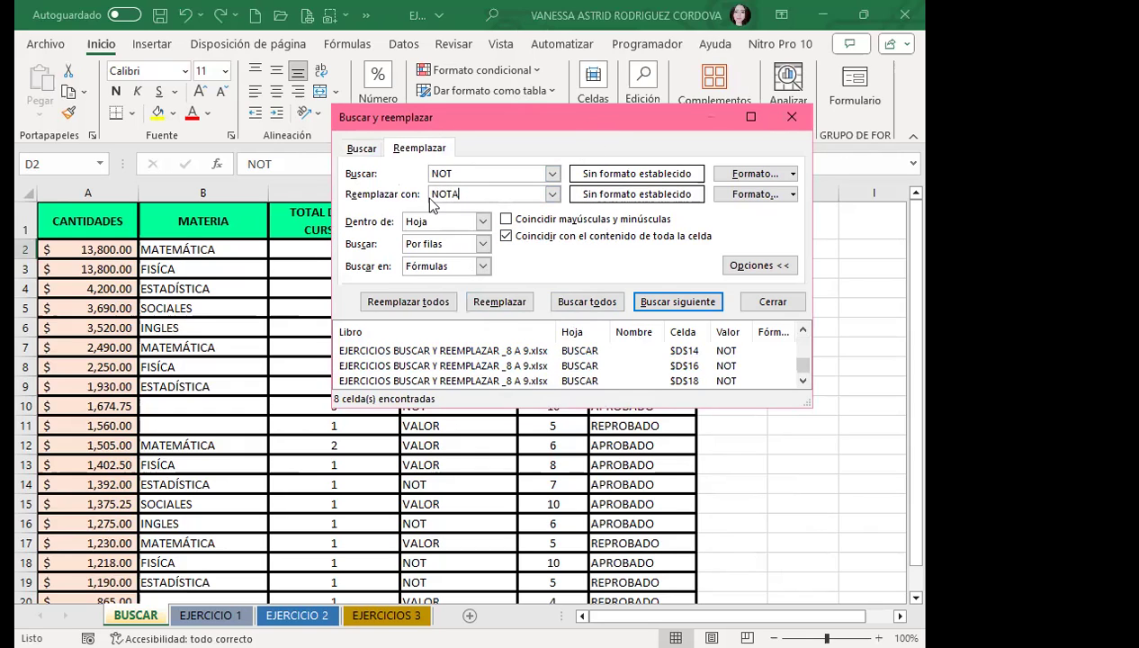
left_click_drag(598, 120, 547, 117)
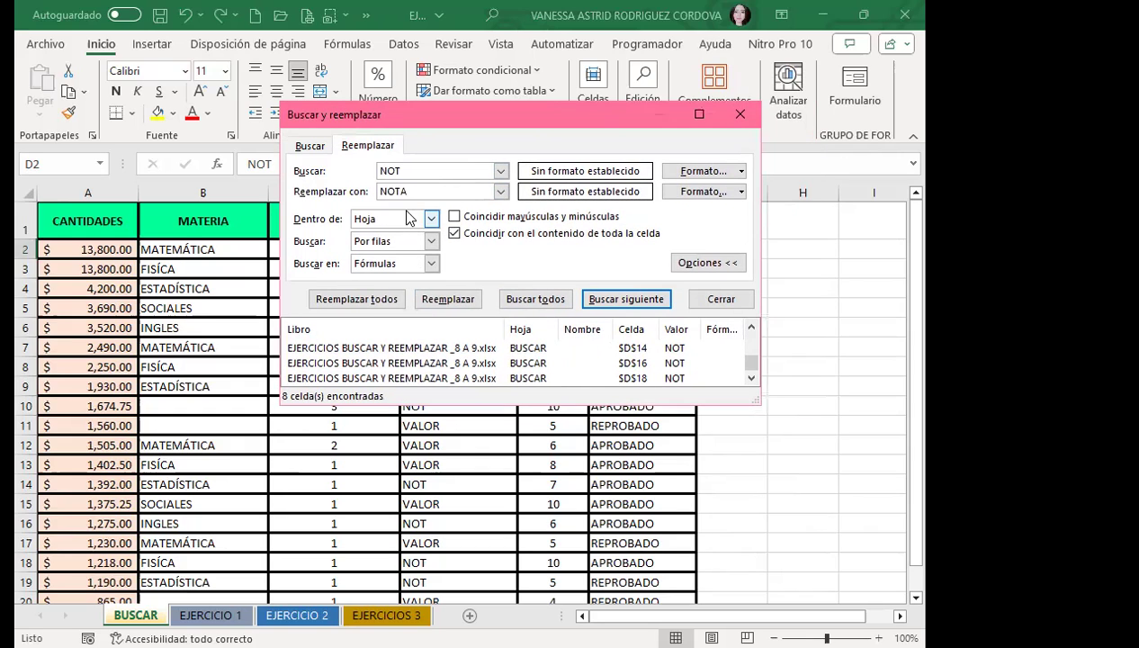
left_click(363, 303)
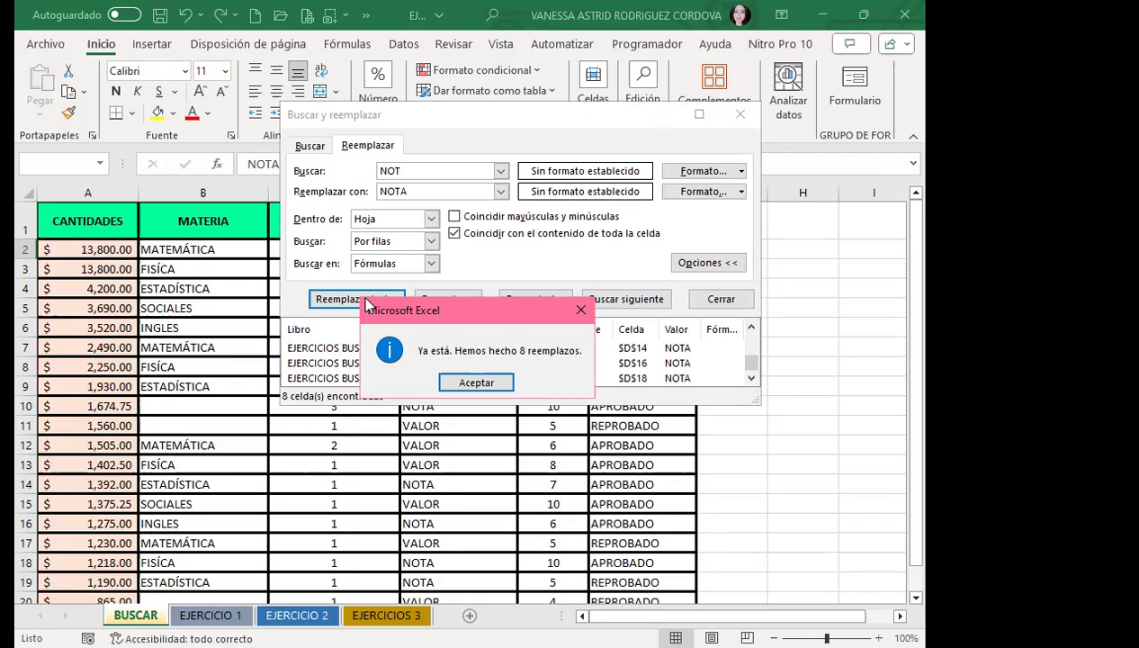
left_click(475, 381)
Clear the NOT search text and return to the Buscar tab
left_click(411, 191)
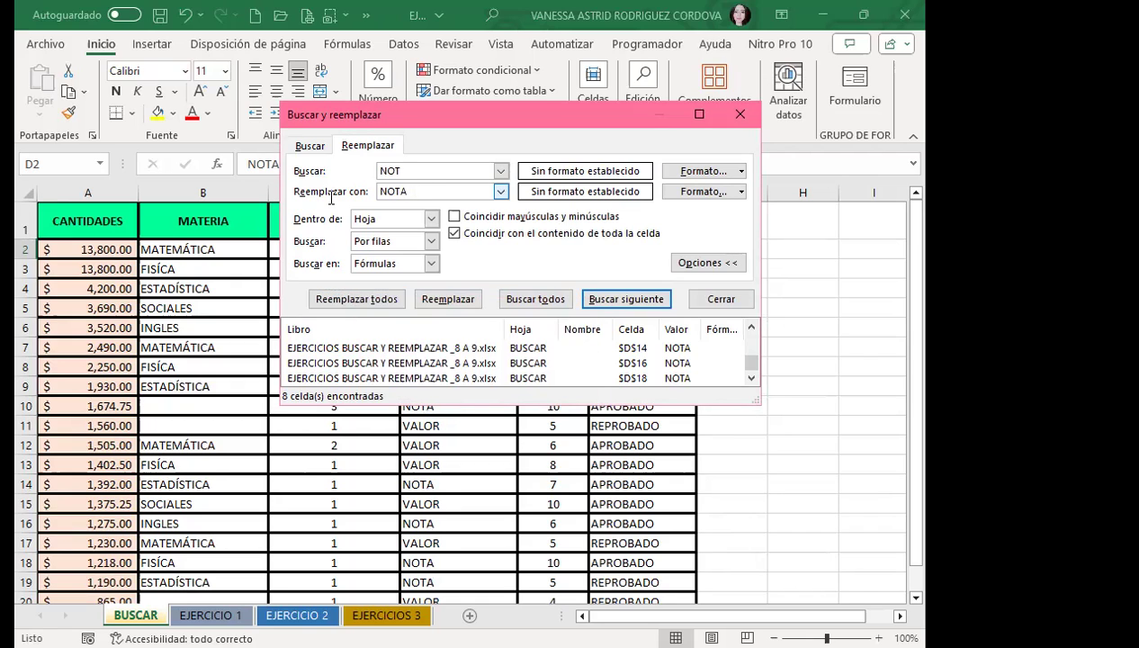
left_click_drag(421, 190, 342, 189)
left_click(404, 171)
left_click_drag(405, 170, 360, 171)
key("BackSpace")
left_click(308, 146)
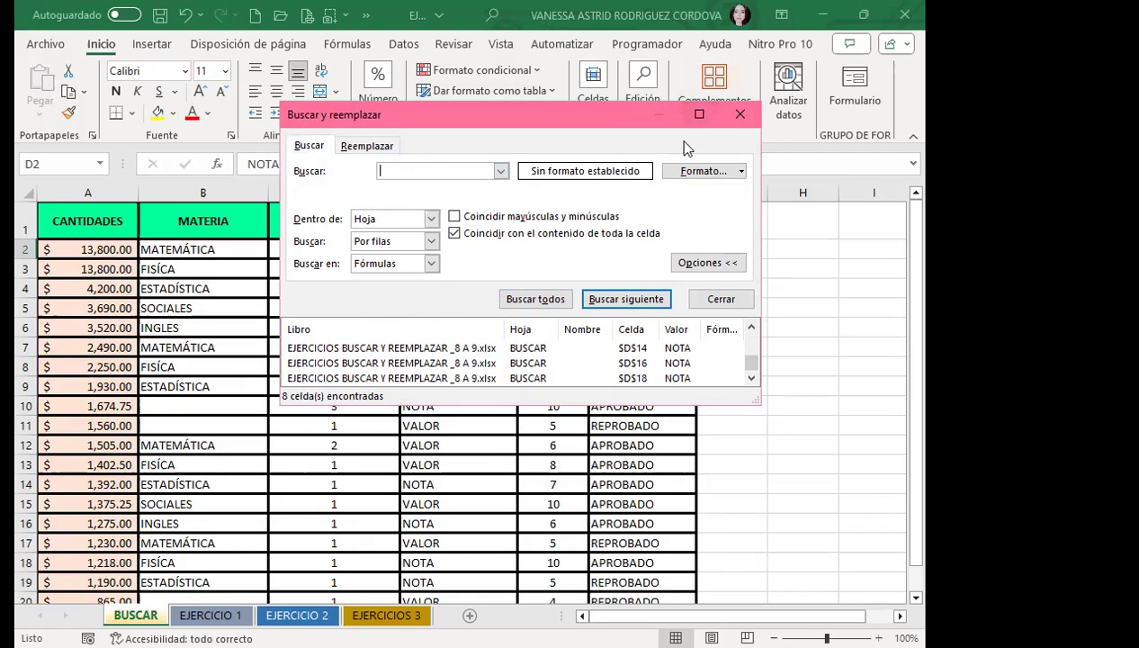
Close the search, review the NOTA cells (D2, D10, D14, D16, D19), and reopen Buscar y reemplazar
left_click(739, 115)
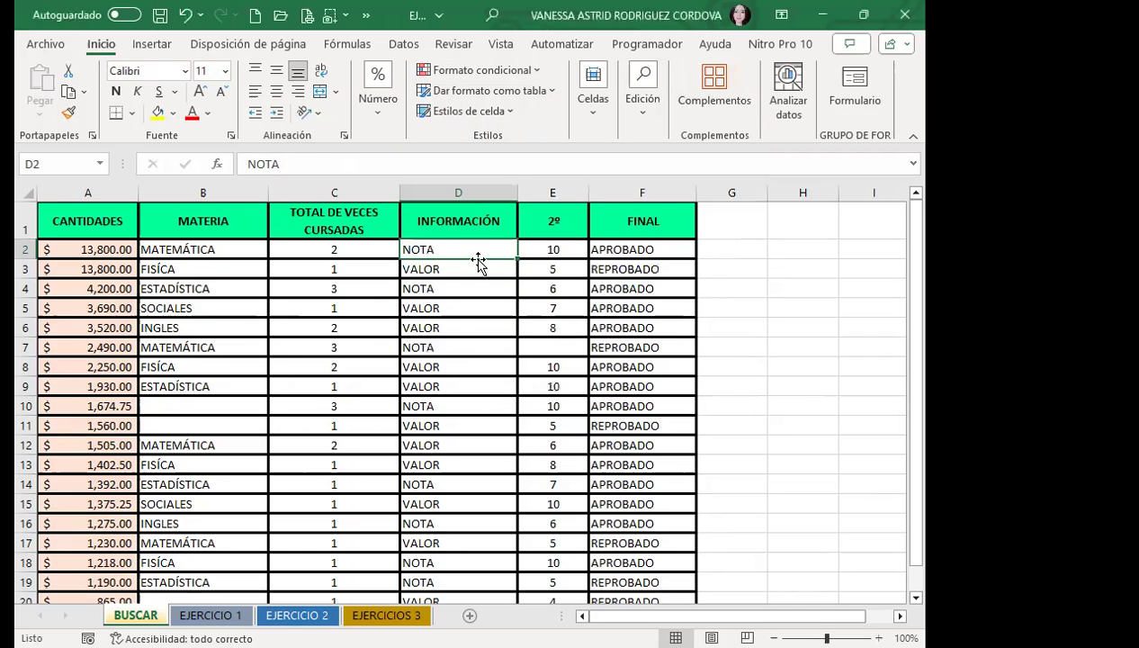
scroll(443, 424, "down", 2)
scroll(442, 425, "down", 1)
scroll(447, 442, "up", 2)
scroll(447, 394, "up", 1)
key("ctrl+b")
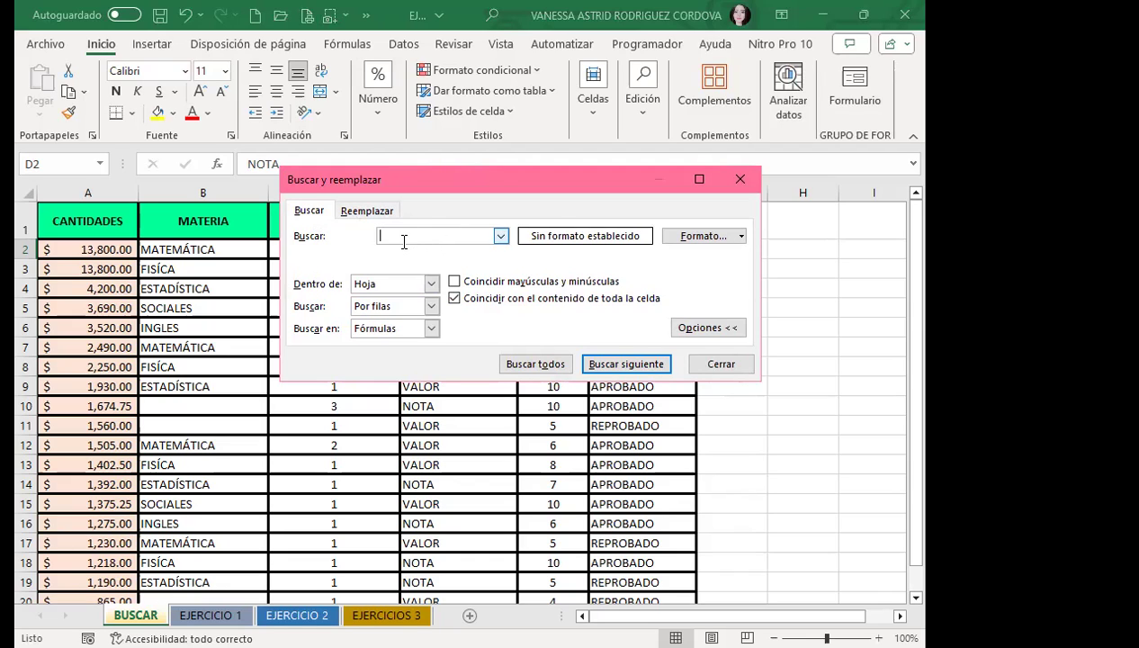
Find all 10 empty cells, enlarge the results list, and select them all with Ctrl+A
left_click(535, 364)
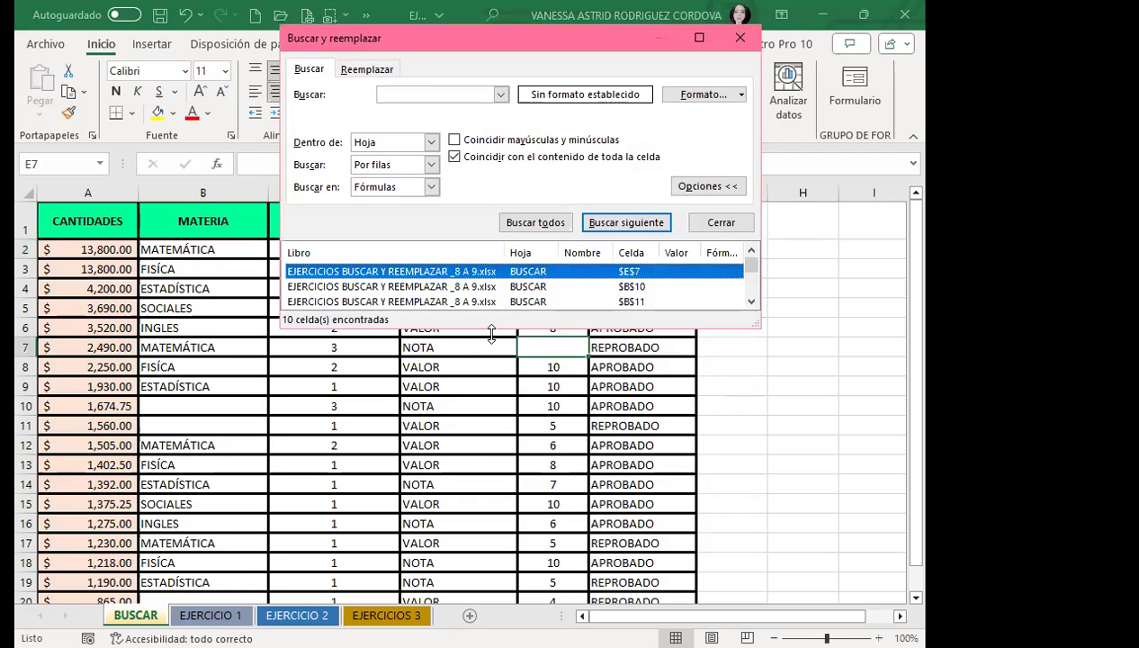
left_click_drag(491, 334, 502, 404)
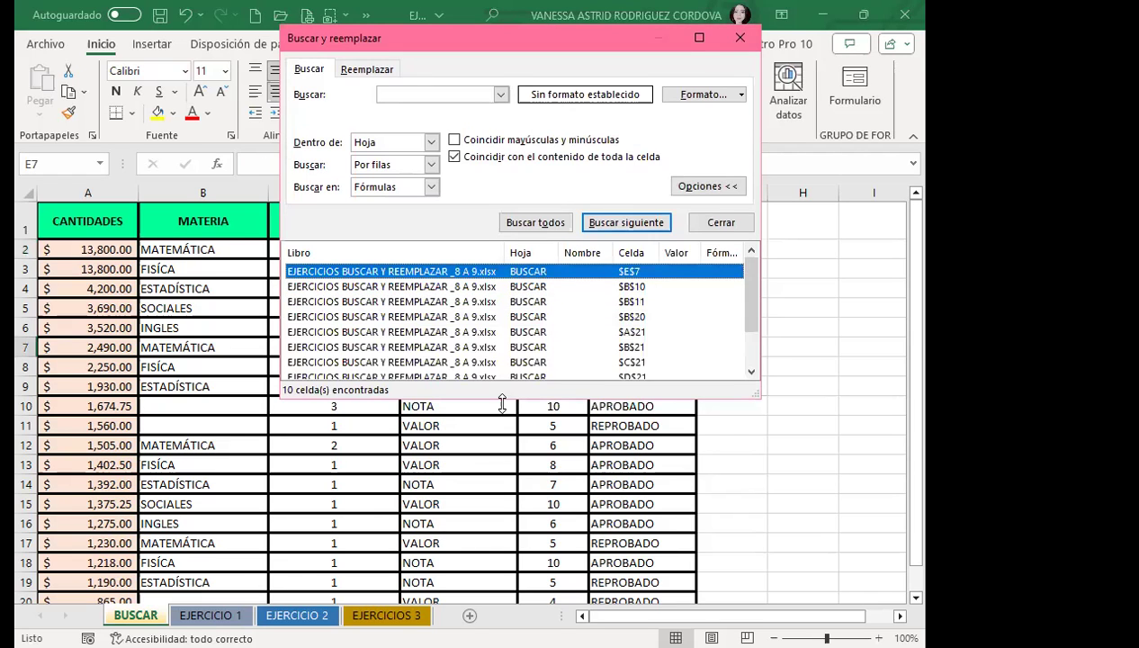
key("ctrl+a")
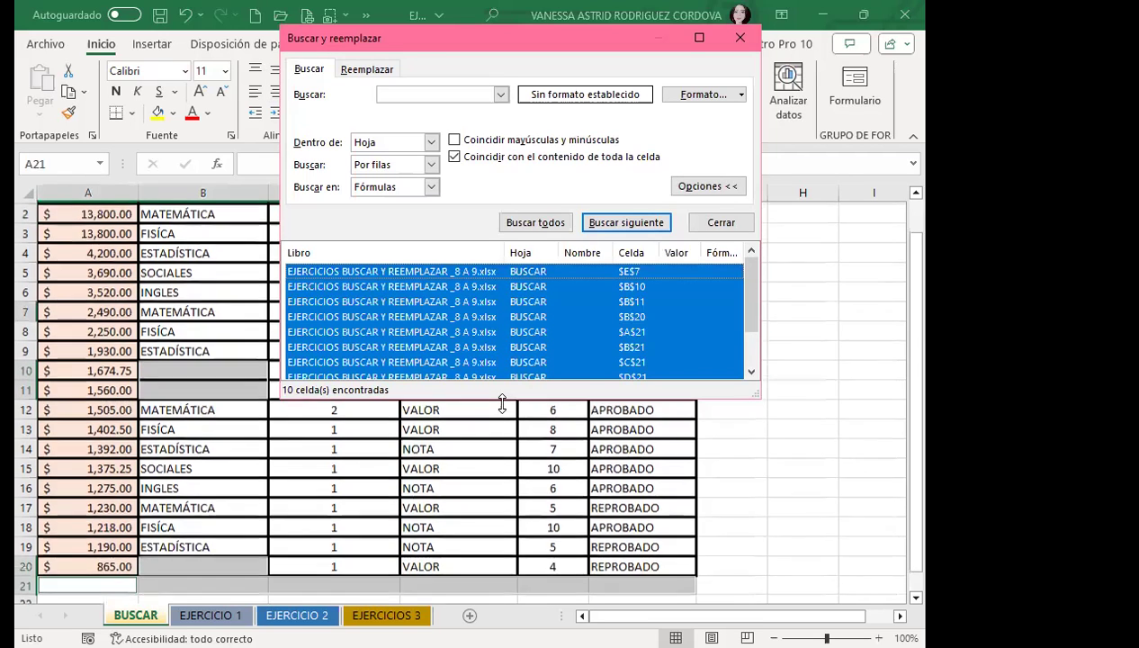
scroll(274, 441, "down", 4)
scroll(241, 396, "up", 3)
scroll(241, 396, "up", 1)
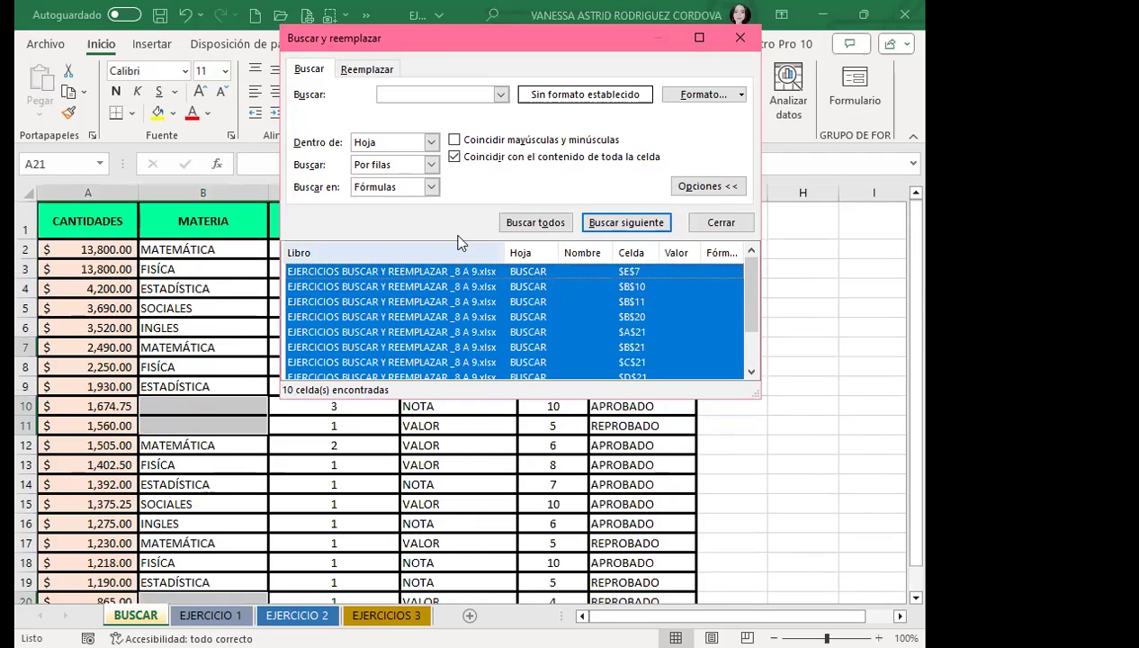
Close Buscar y reemplazar and check the selected blank cells such as E7, B10 and B11
left_click(739, 40)
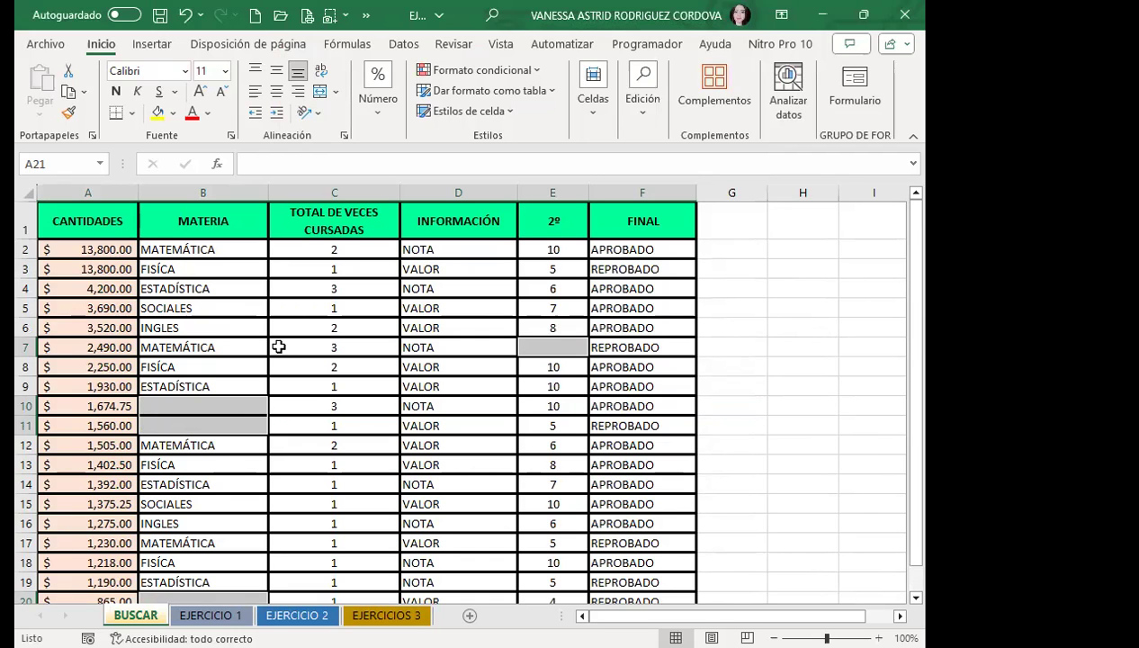
scroll(279, 347, "down", 1)
scroll(279, 346, "down", 2)
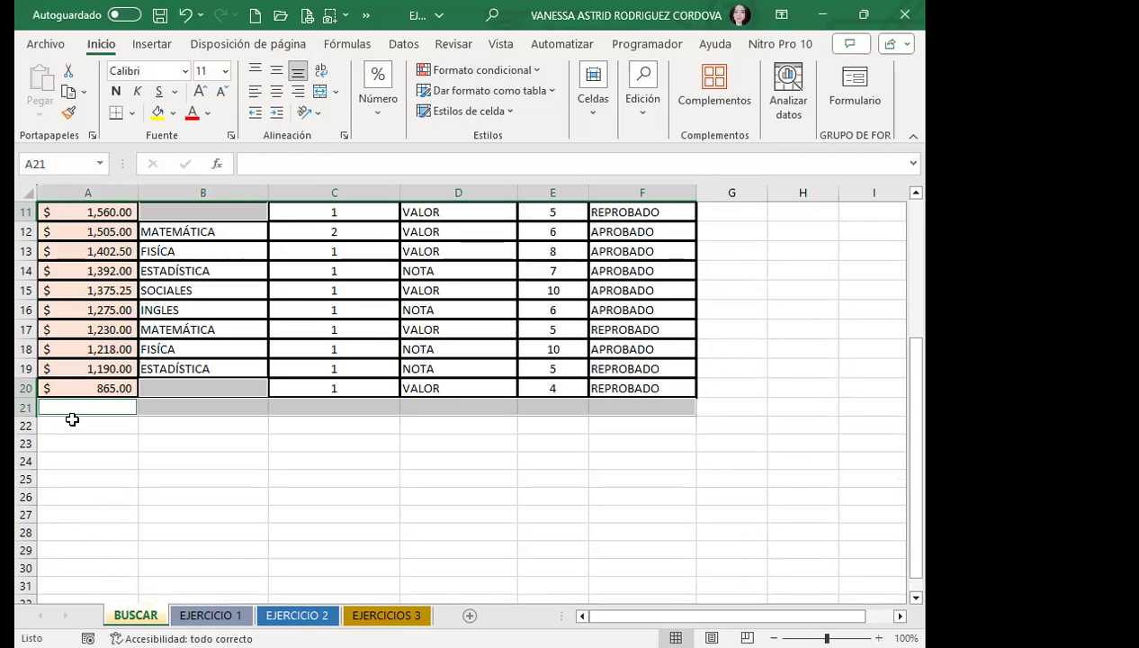
scroll(292, 361, "up", 2)
scroll(327, 356, "up", 2)
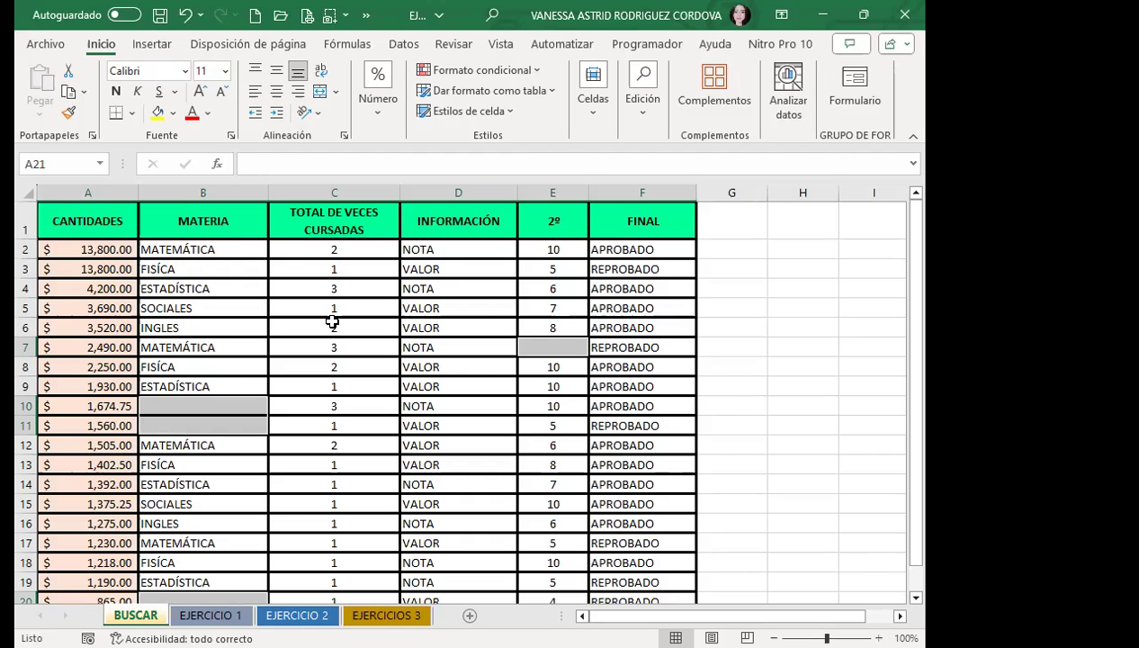
scroll(270, 342, "down", 3)
scroll(180, 369, "down", 2)
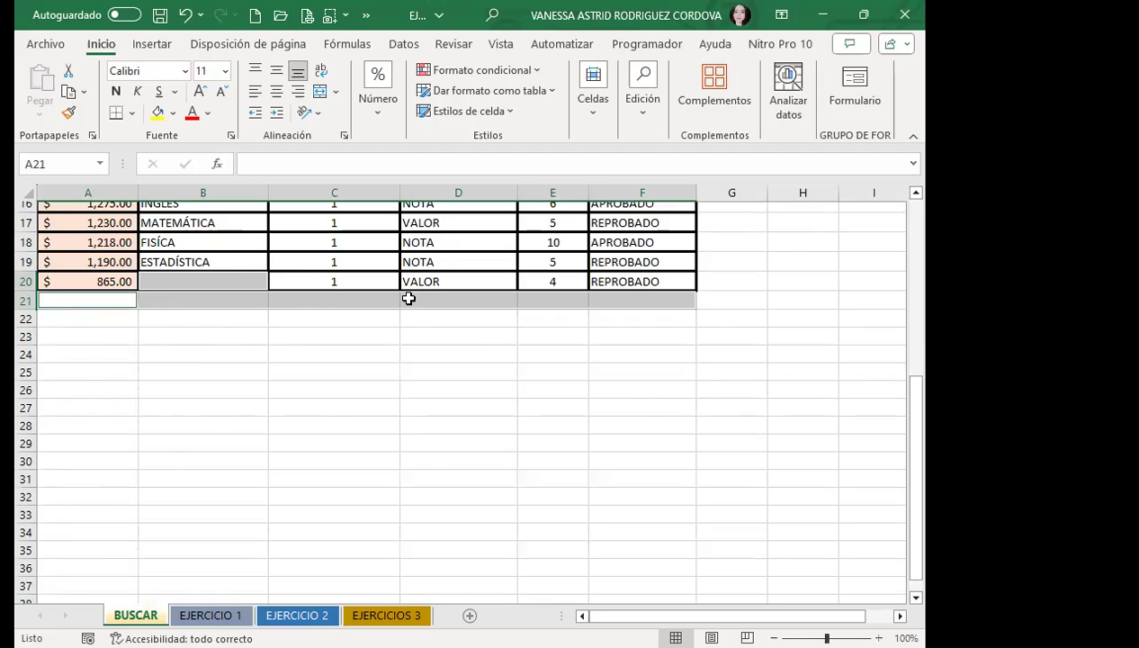
scroll(408, 297, "up", 5)
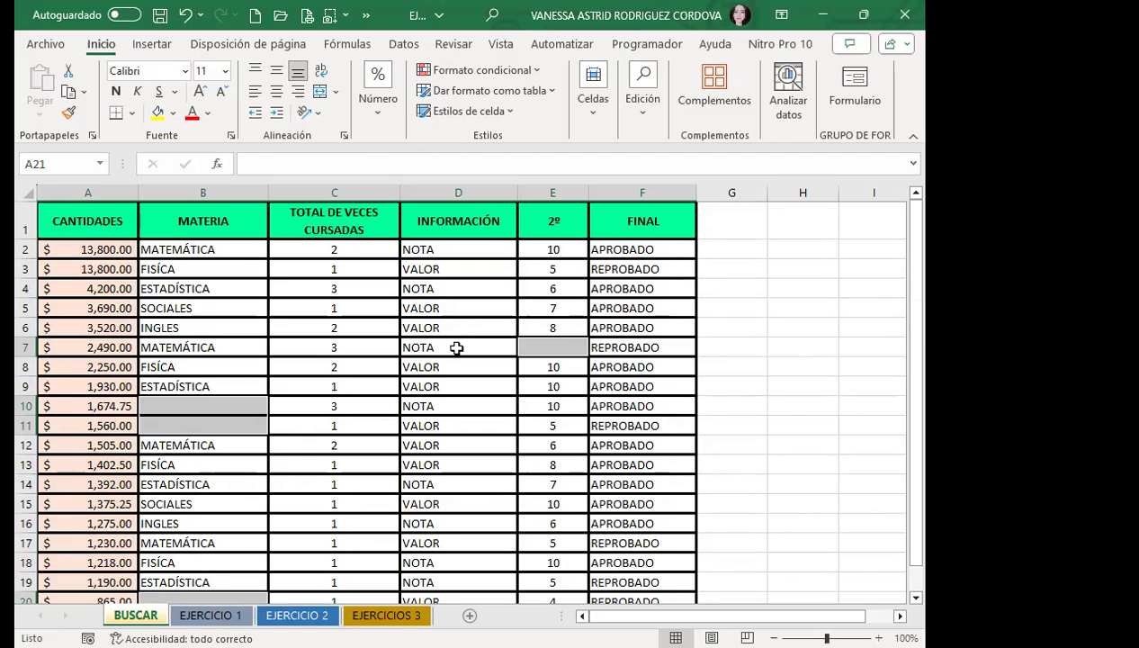
scroll(432, 329, "down", 3)
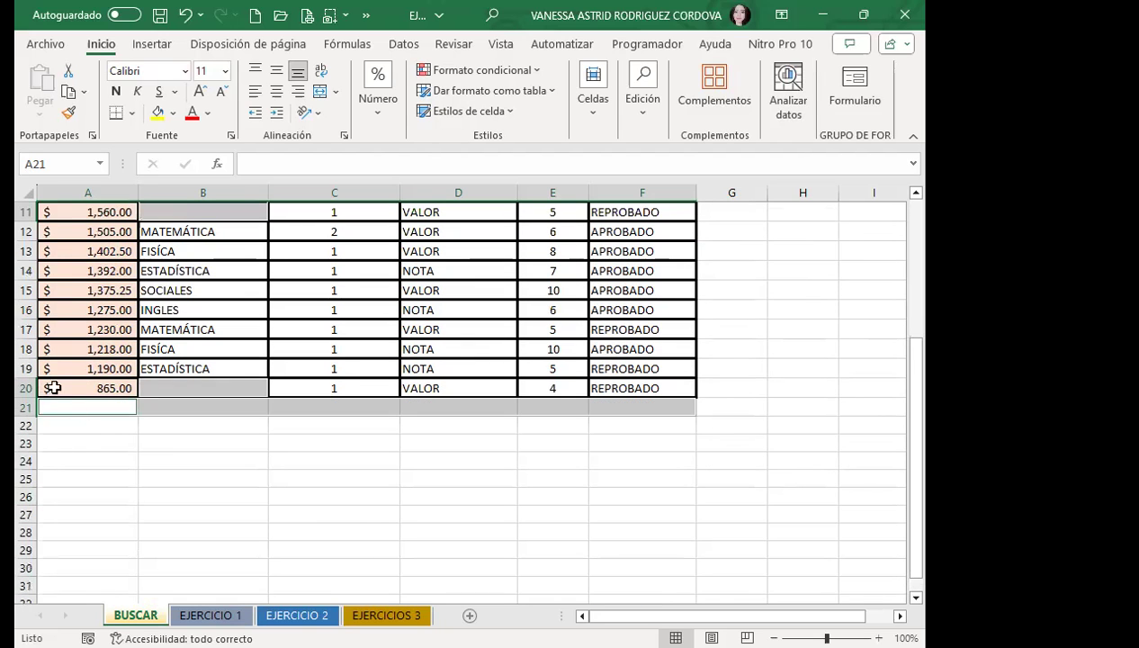
scroll(492, 358, "up", 4)
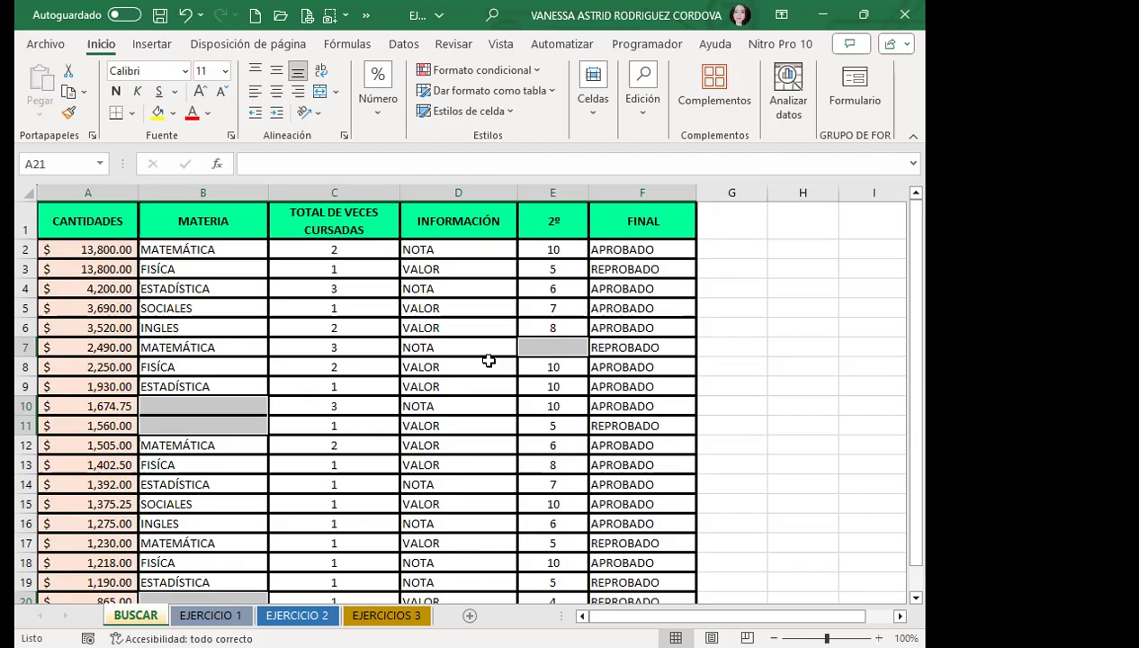
scroll(489, 359, "down", 2)
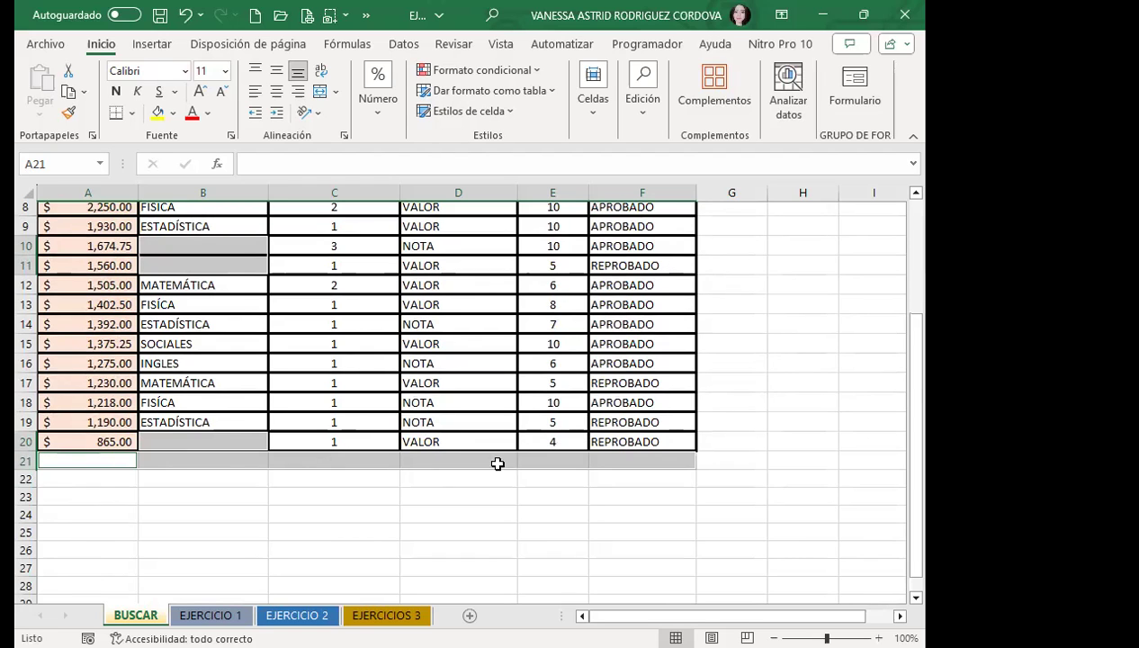
scroll(59, 395, "up", 3)
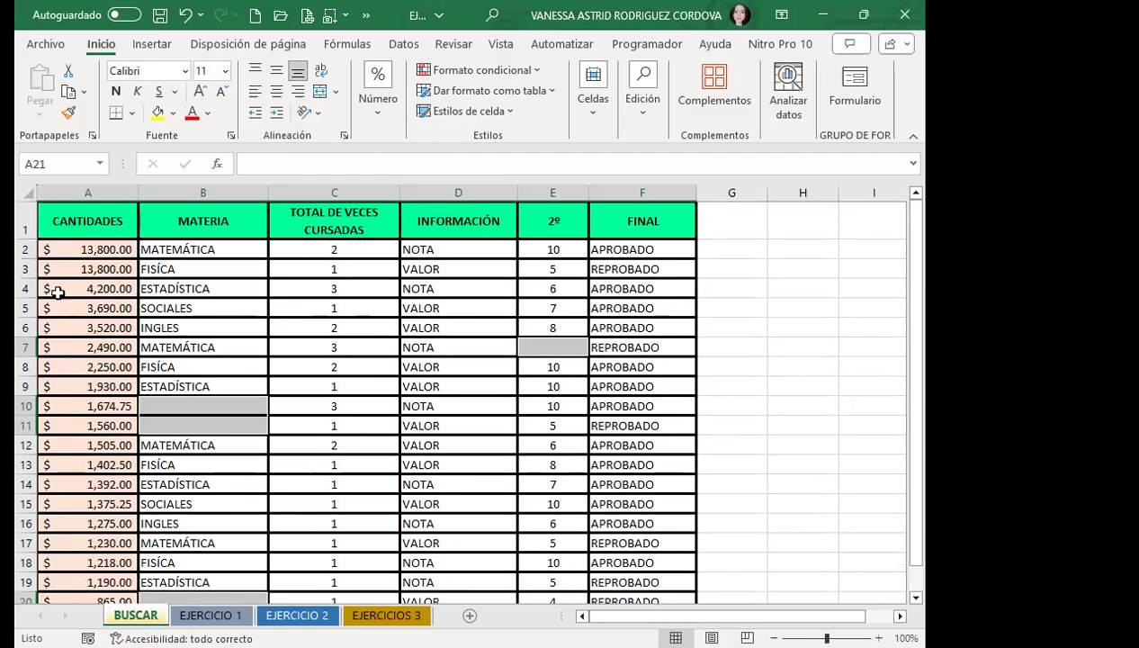
scroll(60, 423, "down", 4)
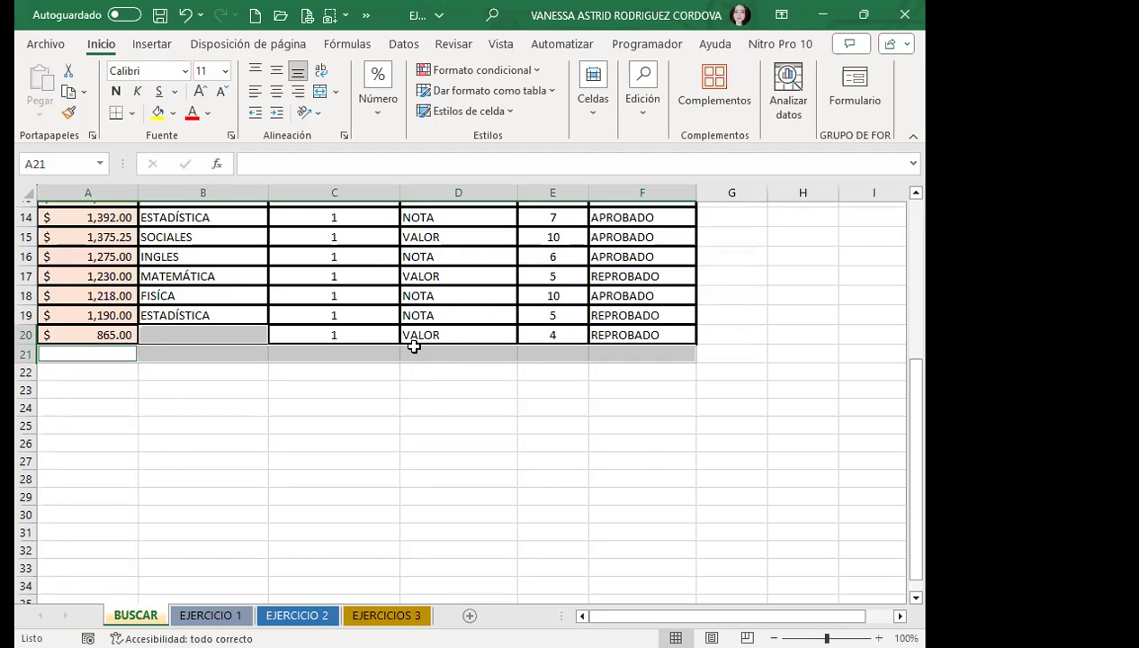
scroll(412, 347, "up", 5)
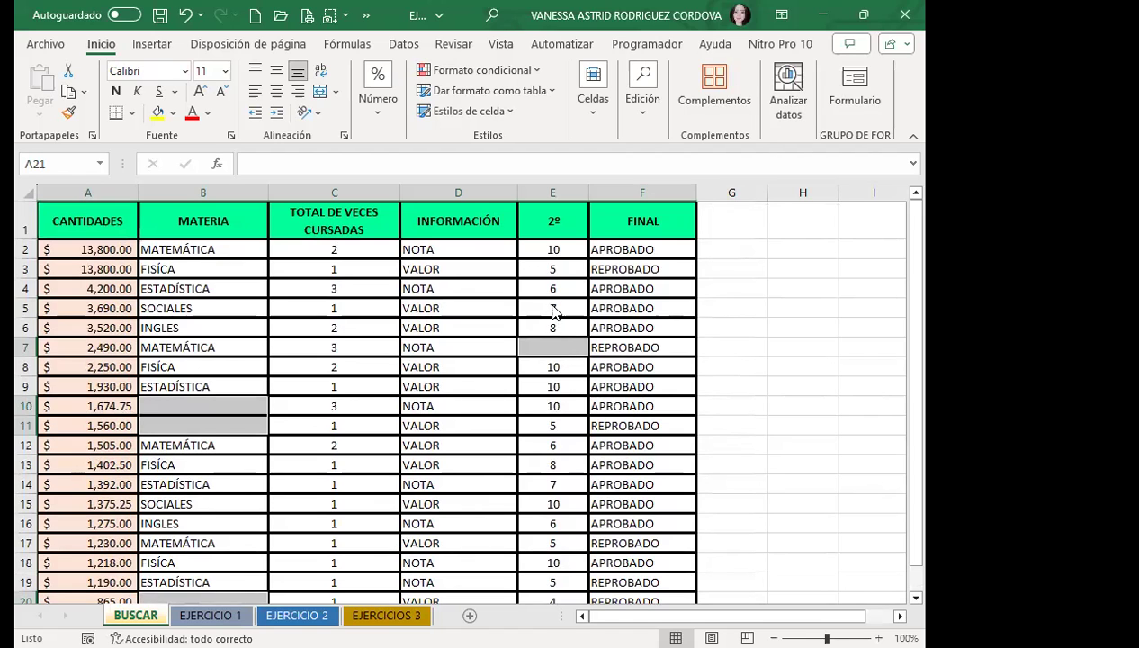
Replace all empty cells with EXCEL using Reemplazar todos, leaving the search field blank
key("ctrl+b")
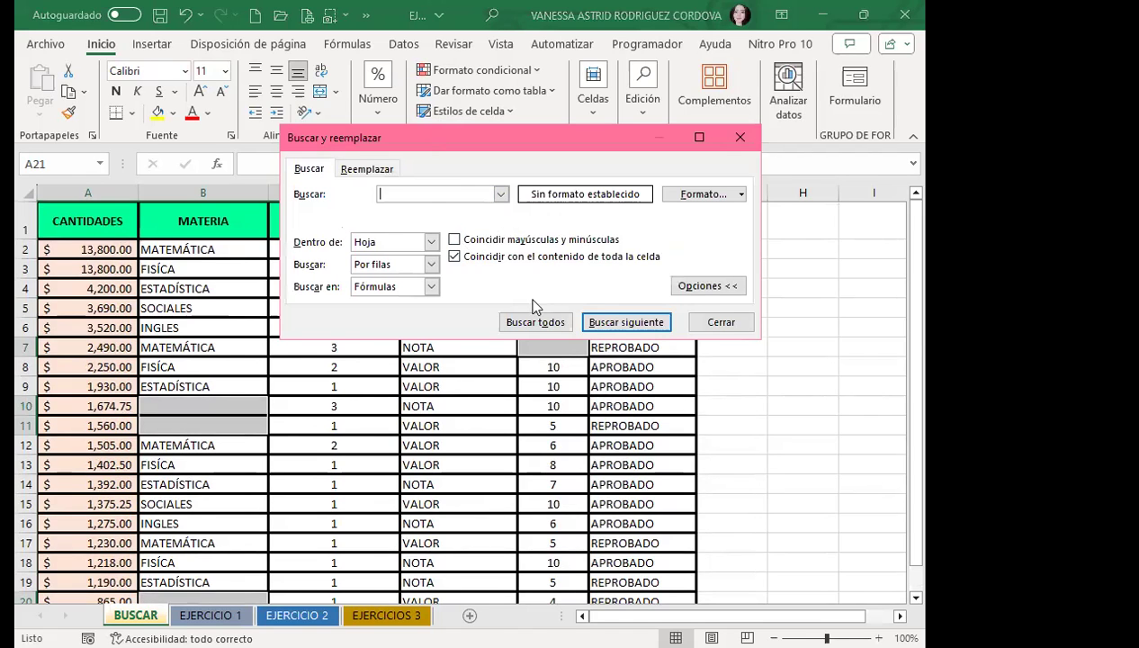
left_click(520, 323)
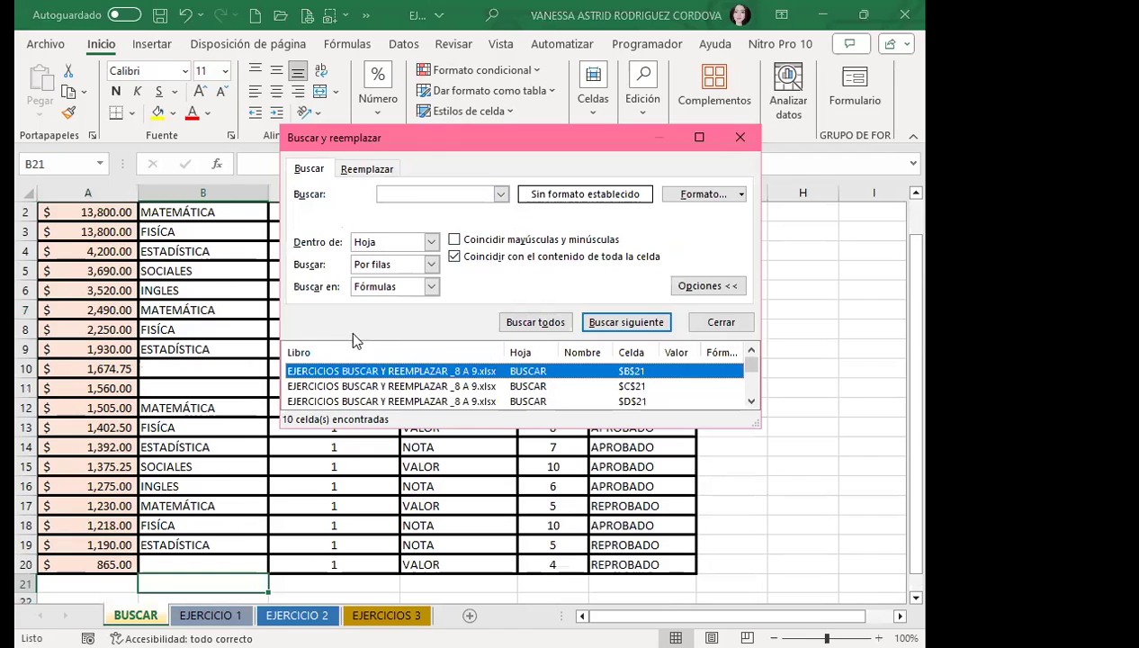
scroll(439, 377, "down", 1)
scroll(439, 378, "up", 1)
left_click(365, 168)
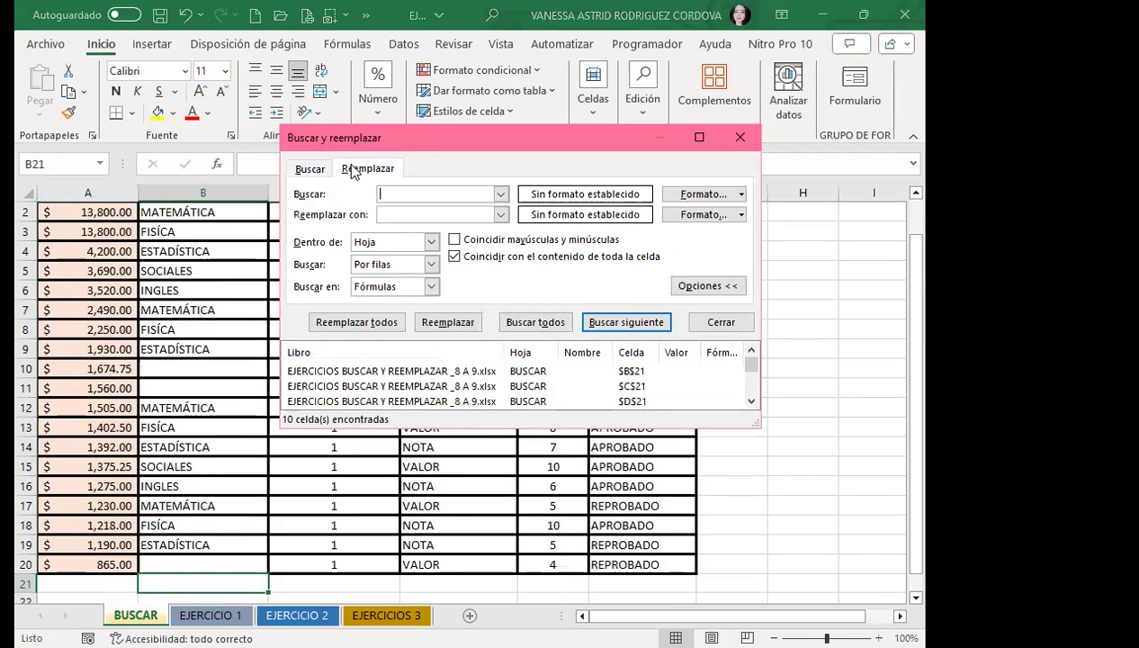
left_click(378, 194)
left_click(391, 215)
type("EXCEL")
left_click(359, 324)
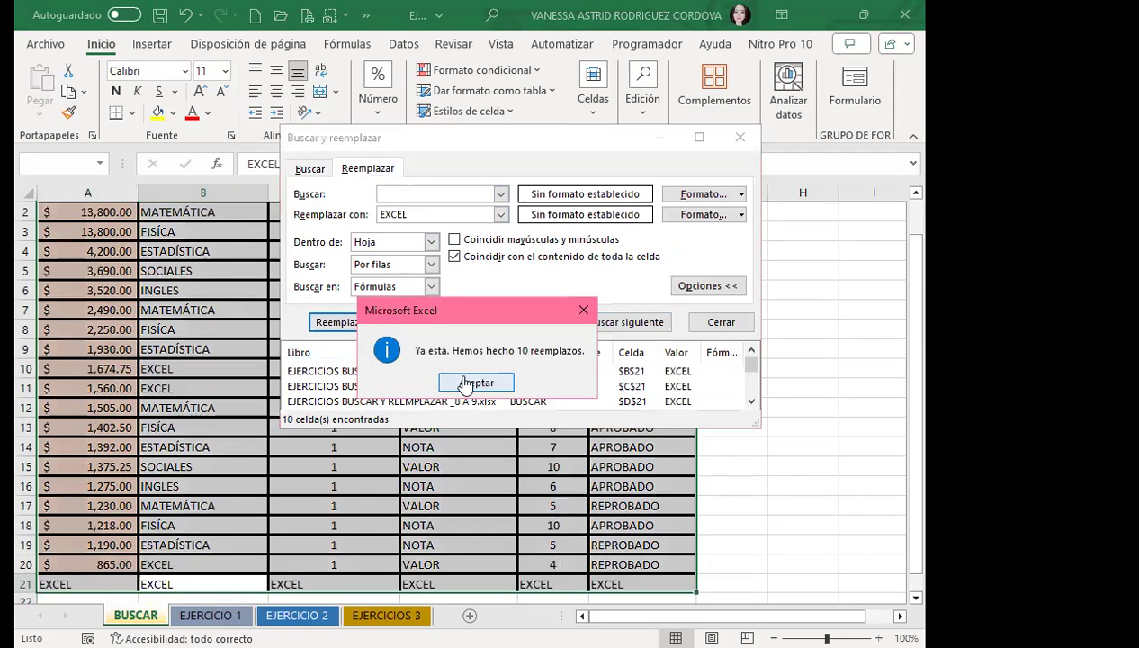
left_click(465, 384)
left_click(740, 136)
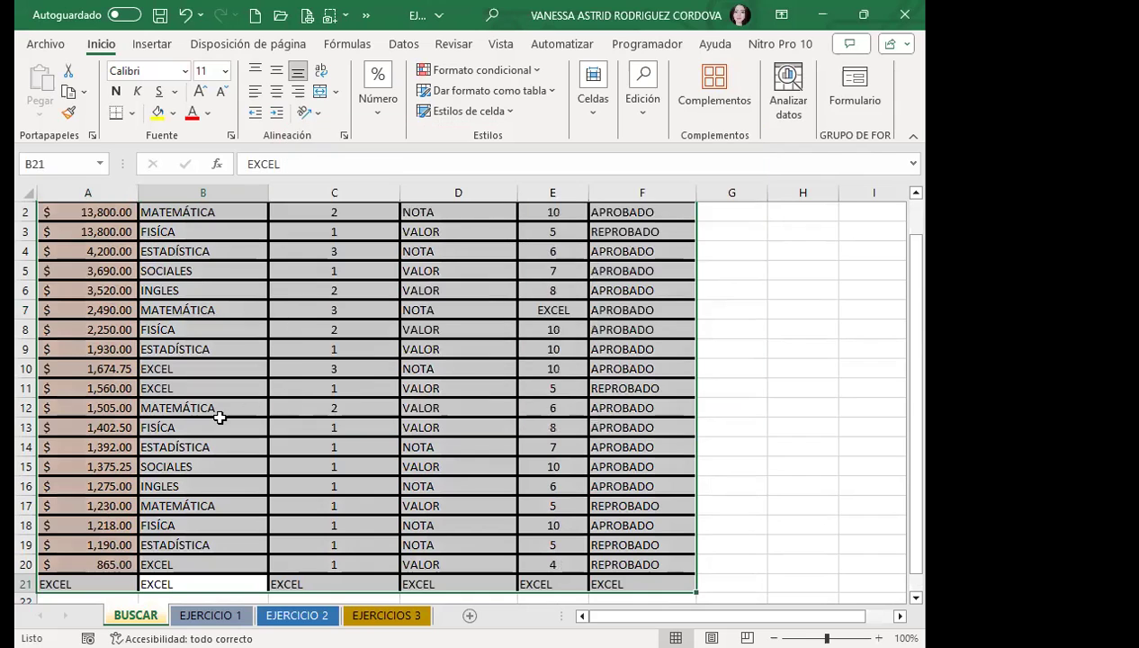
scroll(219, 418, "down", 3)
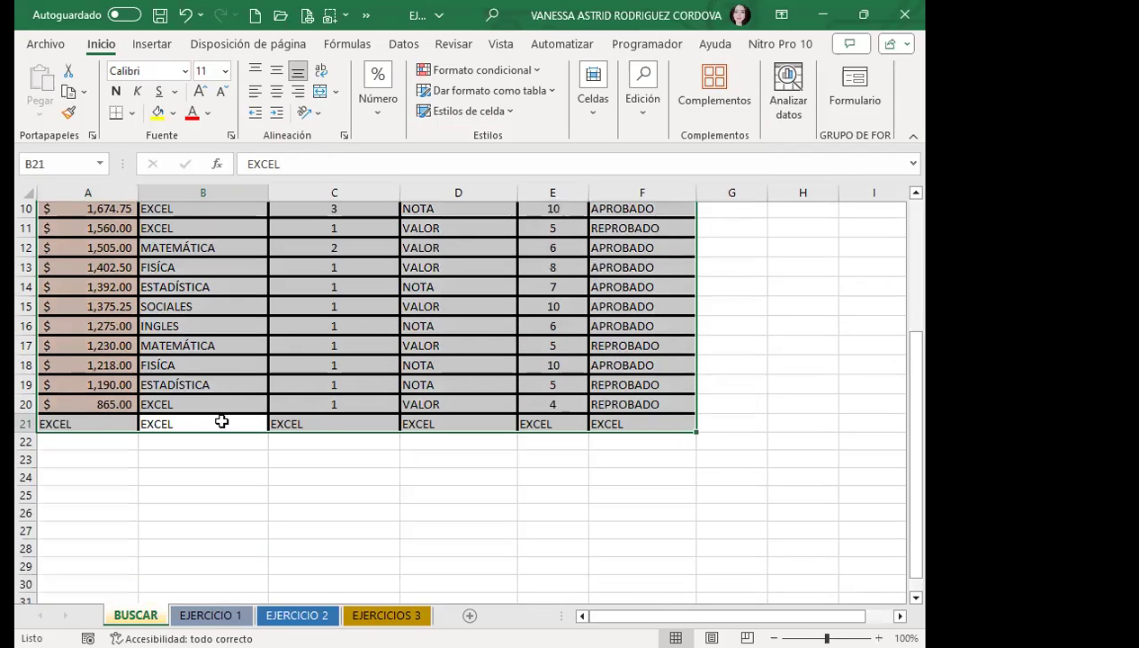
Clear the leftover replacement value, close the dialog, and confirm B21 now shows EXCEL
key("ctrl+b")
left_click(367, 233)
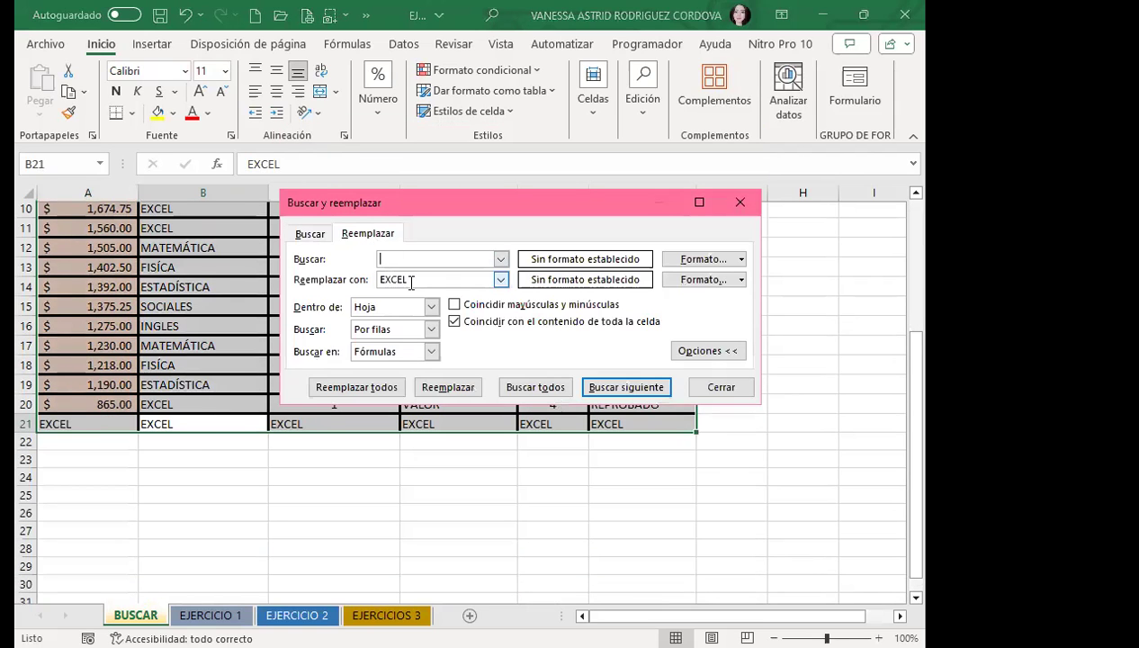
left_click(410, 280)
key("BackSpace")
key("BackSpace")
key("BackSpace")
key("BackSpace")
key("BackSpace")
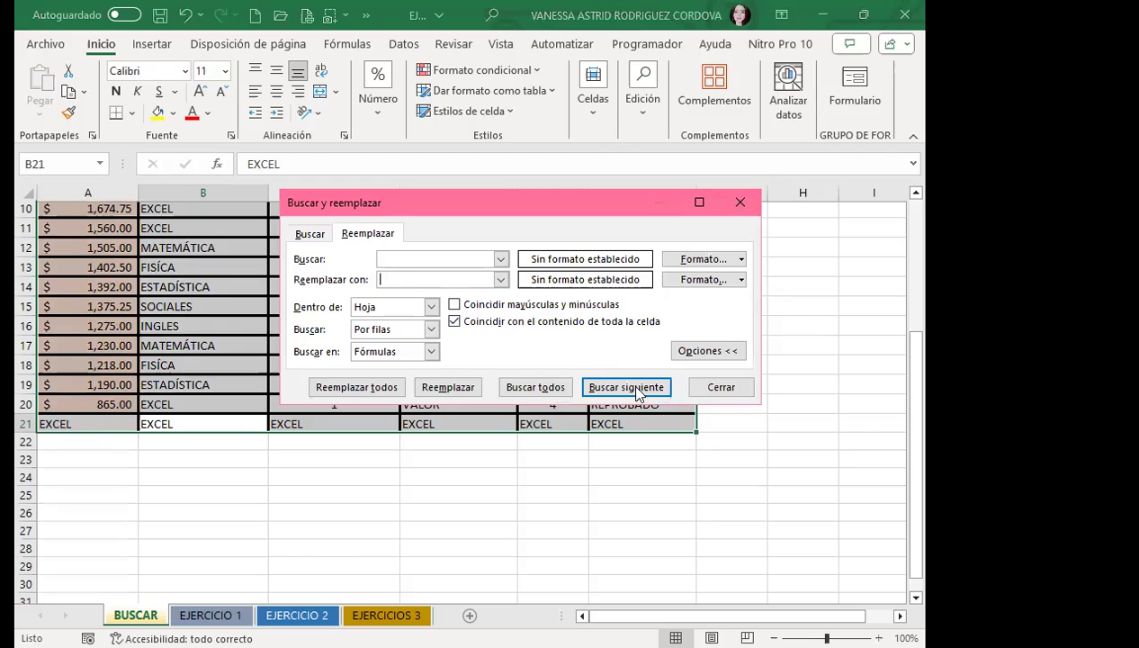
left_click(721, 387)
left_click(276, 362)
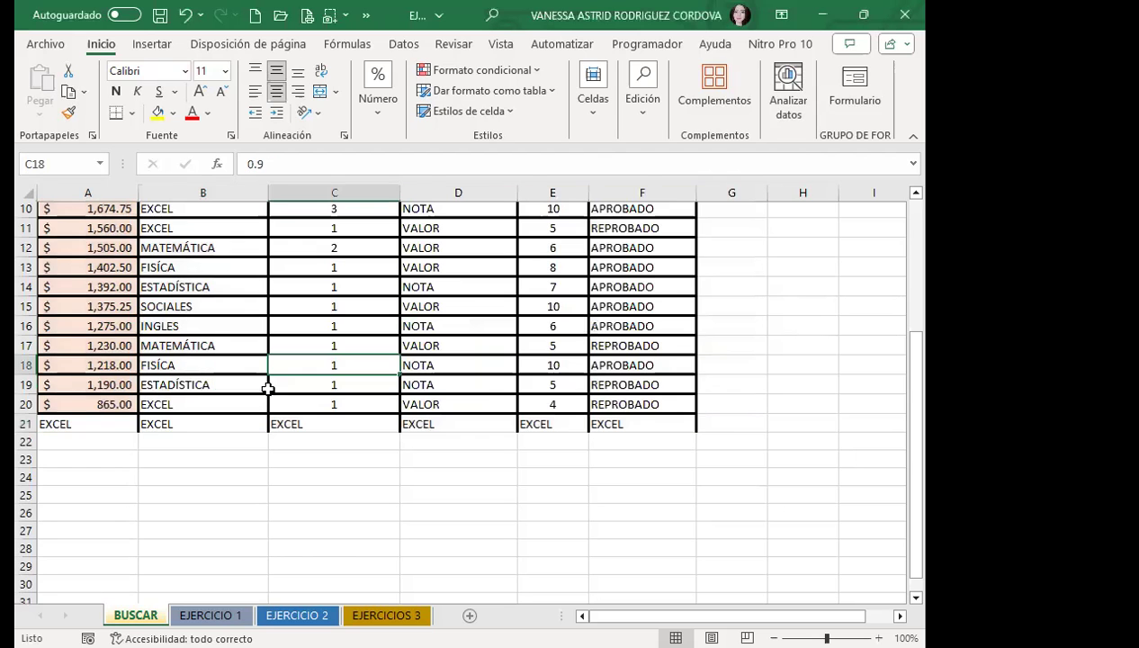
left_click(214, 421)
scroll(207, 385, "up", 3)
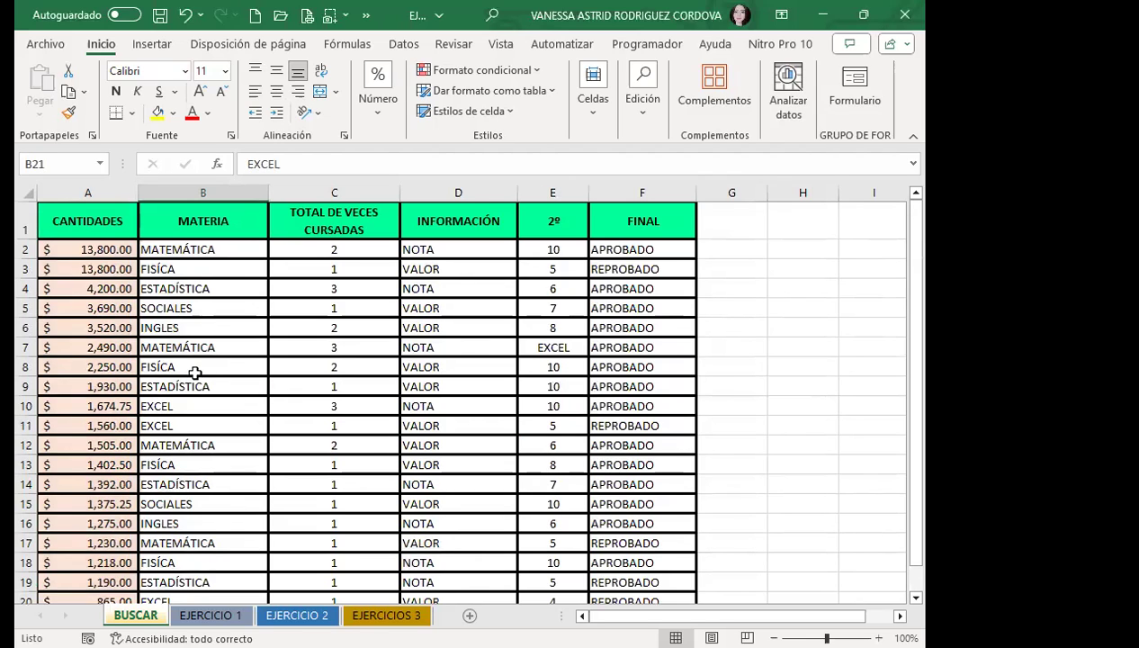
Confirm no empty cells remain, then enter APROBADO as the search term
key("ctrl+b")
left_click(540, 408)
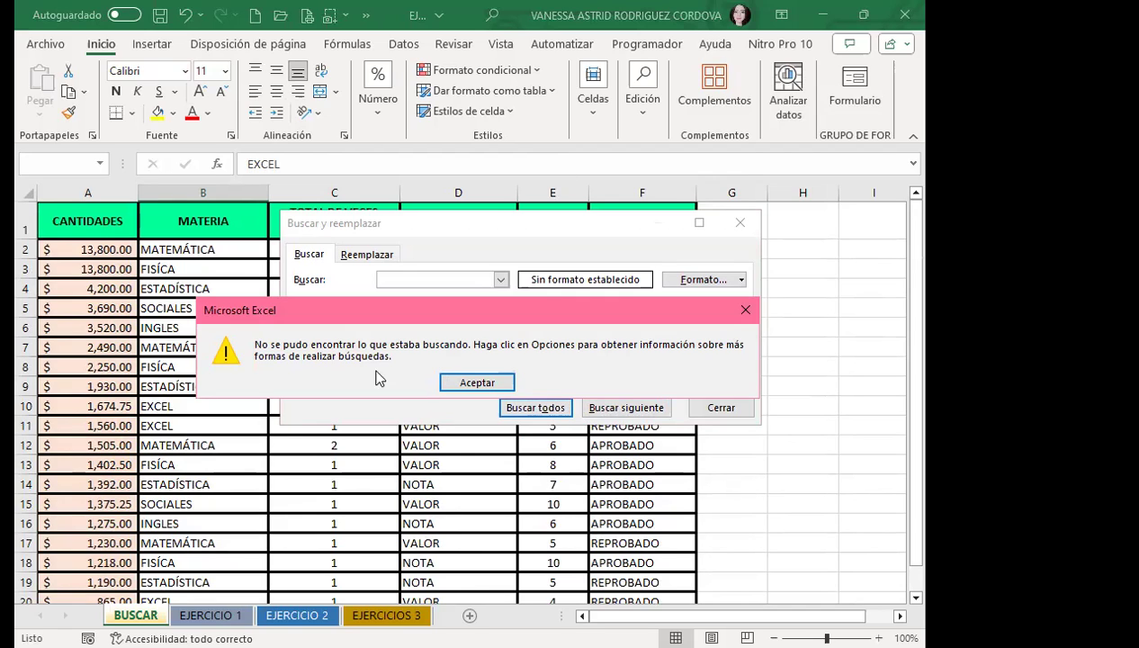
left_click(744, 315)
left_click(409, 280)
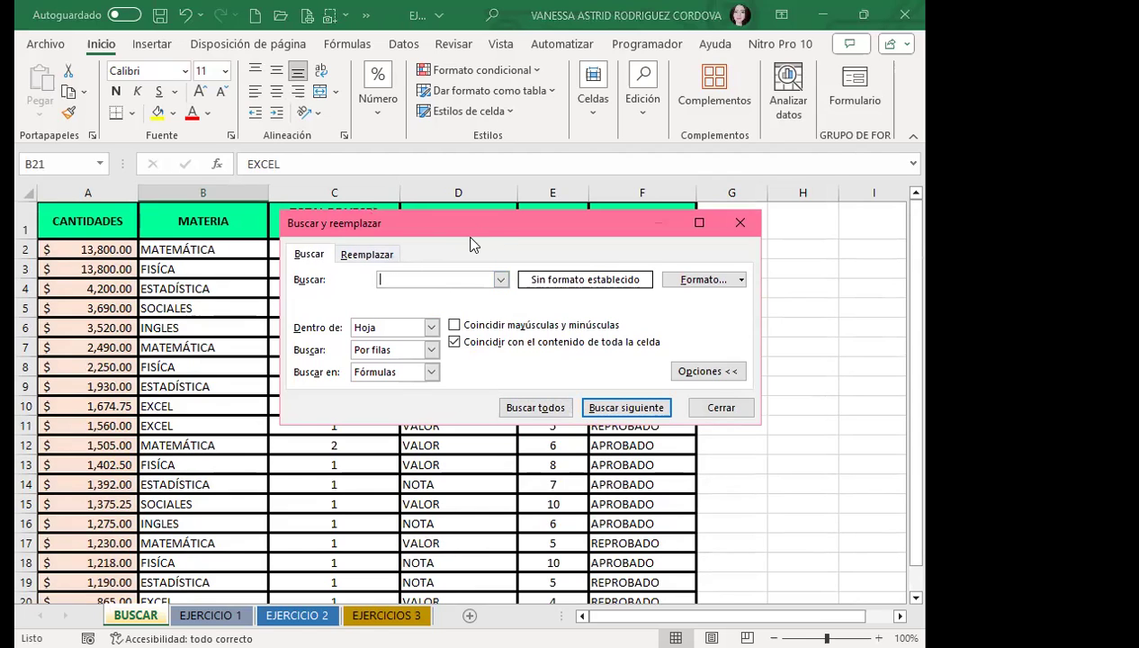
left_click_drag(493, 226, 457, 42)
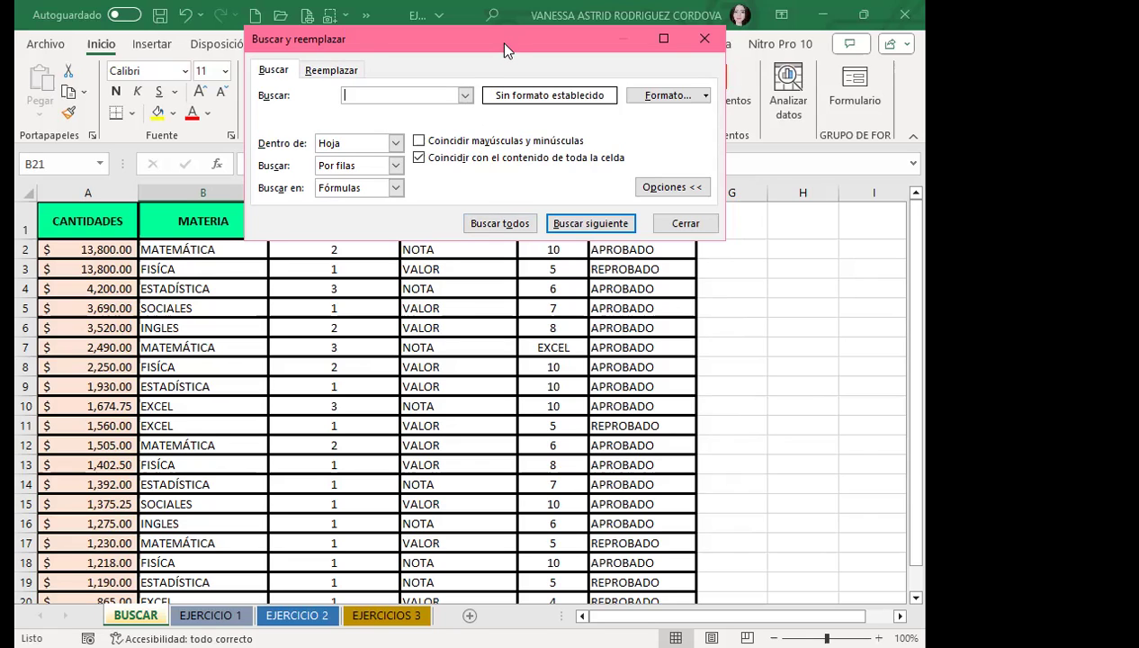
left_click_drag(504, 43, 492, 149)
type("APROBADO")
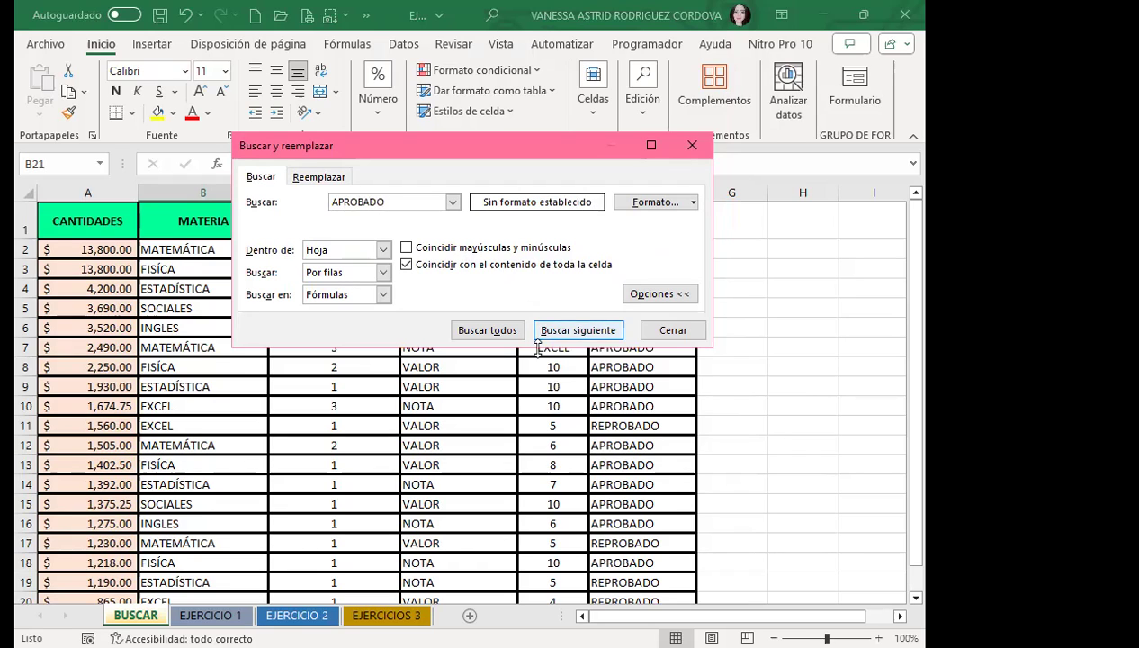
Search all for APROBADO several times, dismissing each not-found message
left_click(488, 329)
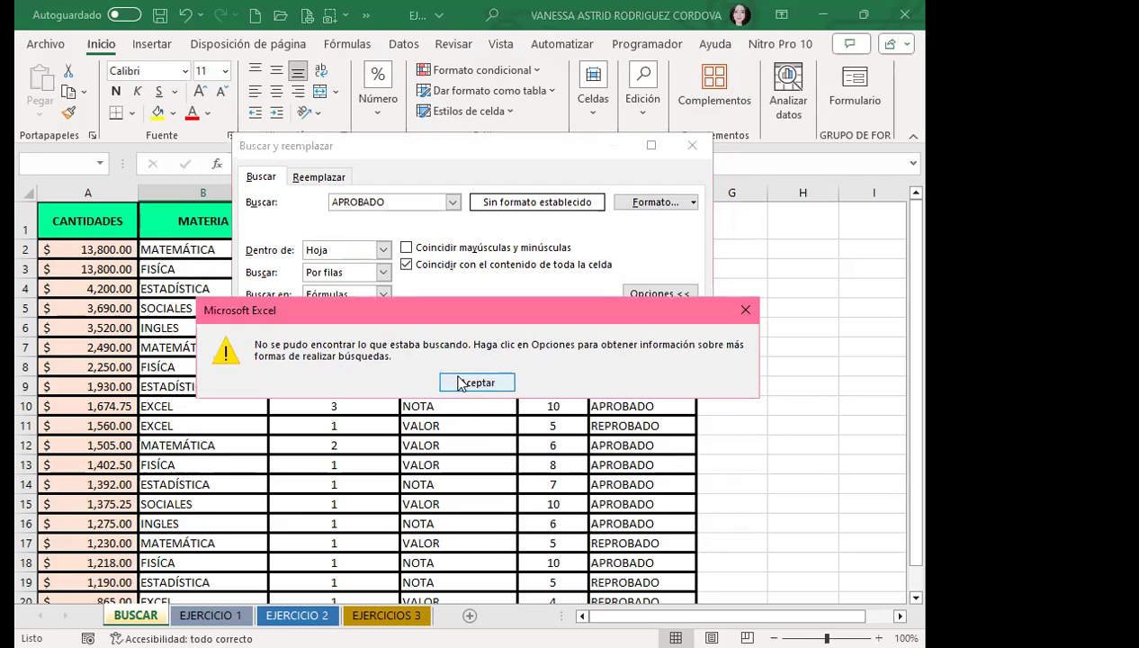
left_click(460, 383)
left_click(467, 330)
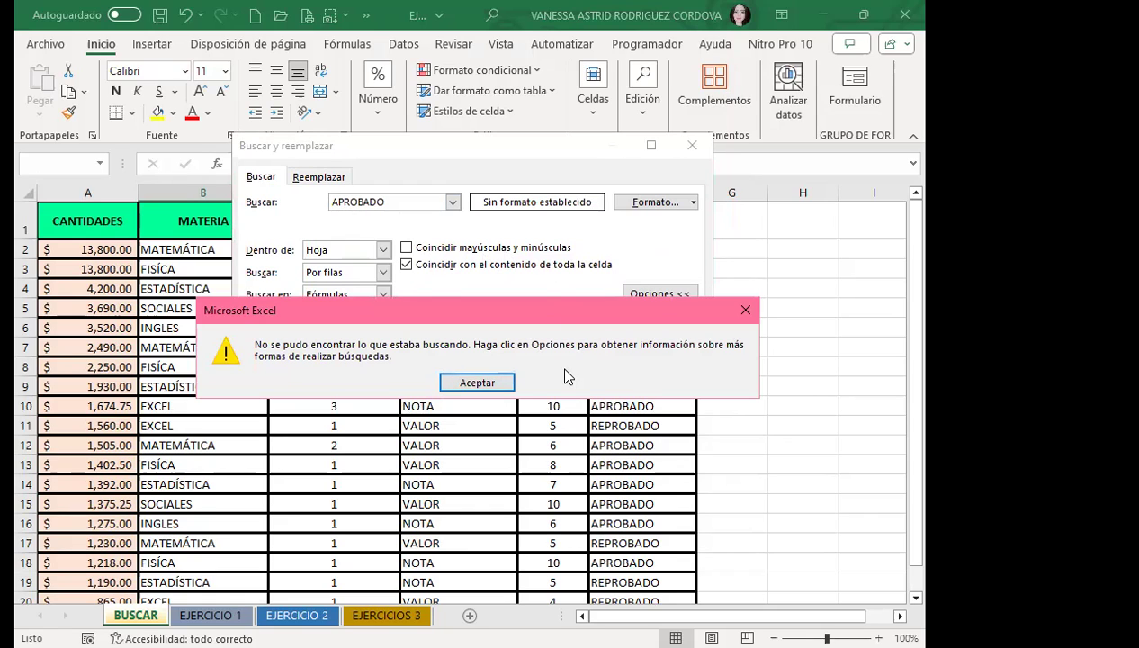
left_click(473, 383)
left_click(293, 384)
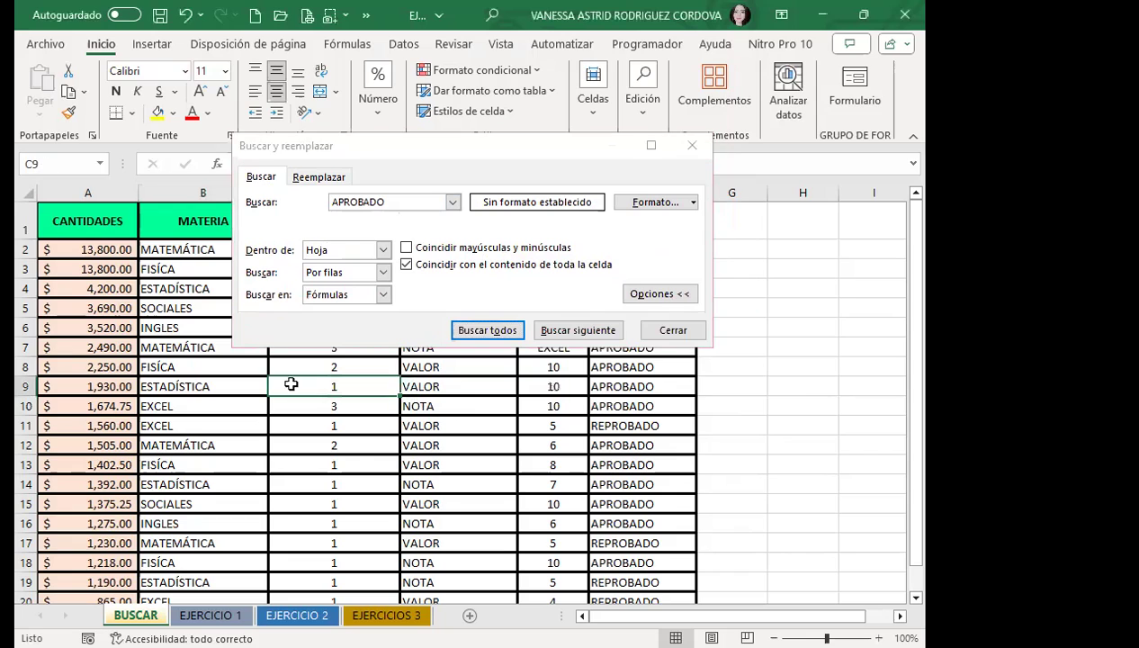
left_click(491, 338)
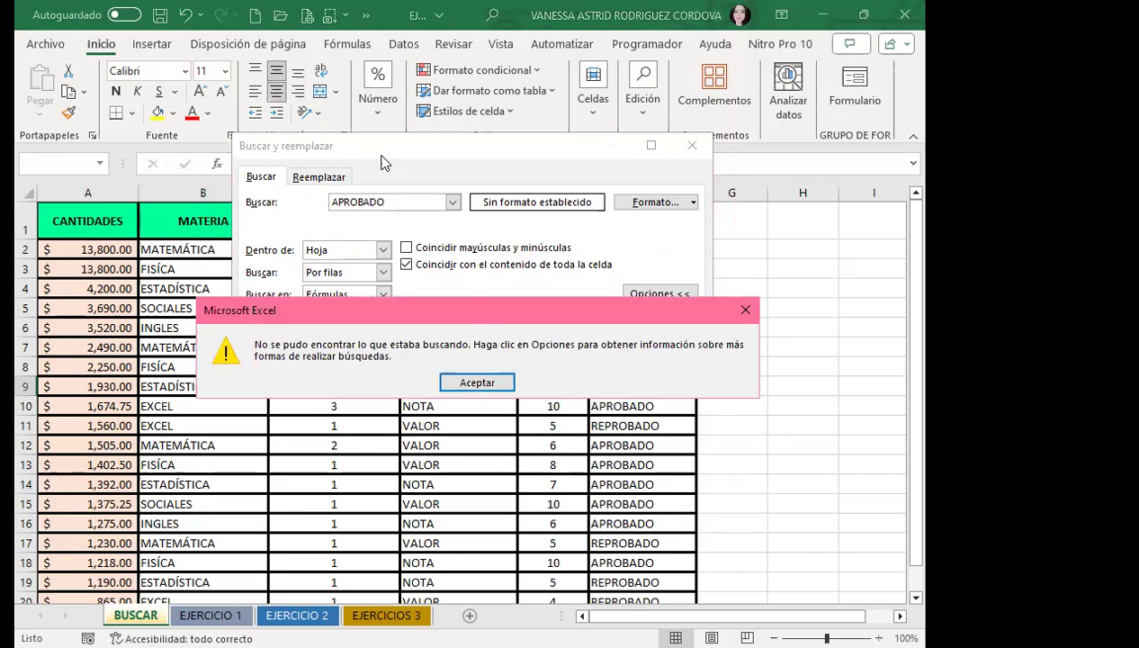
left_click(457, 383)
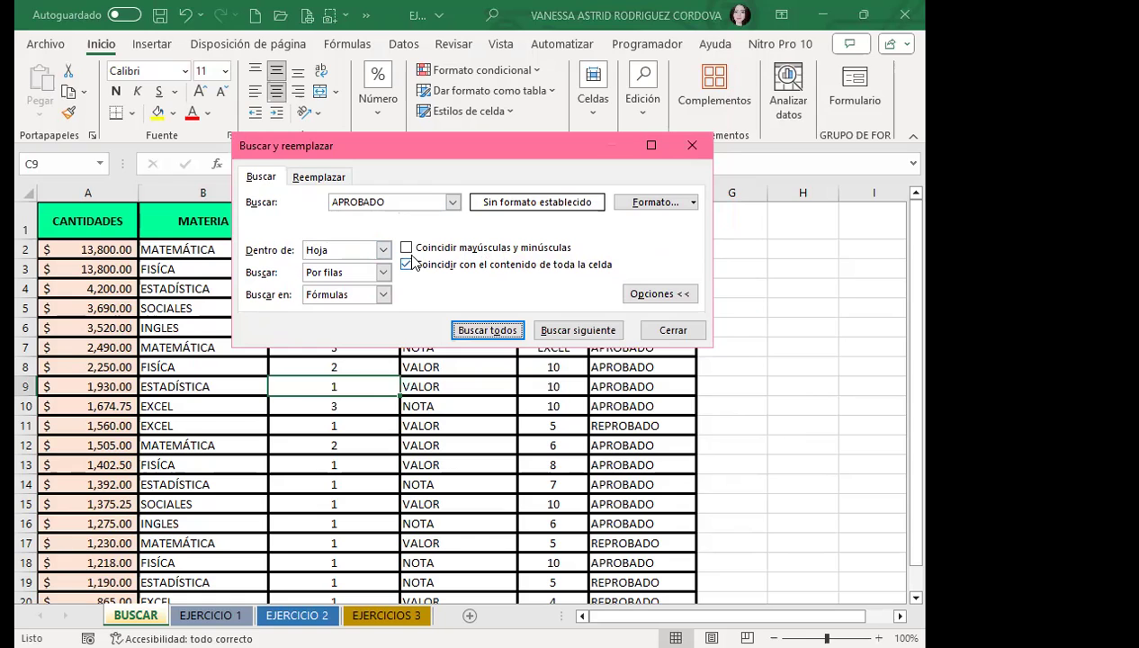
Enable Coincidir mayúsculas y minúsculas, retry the search, then set Buscar en to Valores
left_click(407, 248)
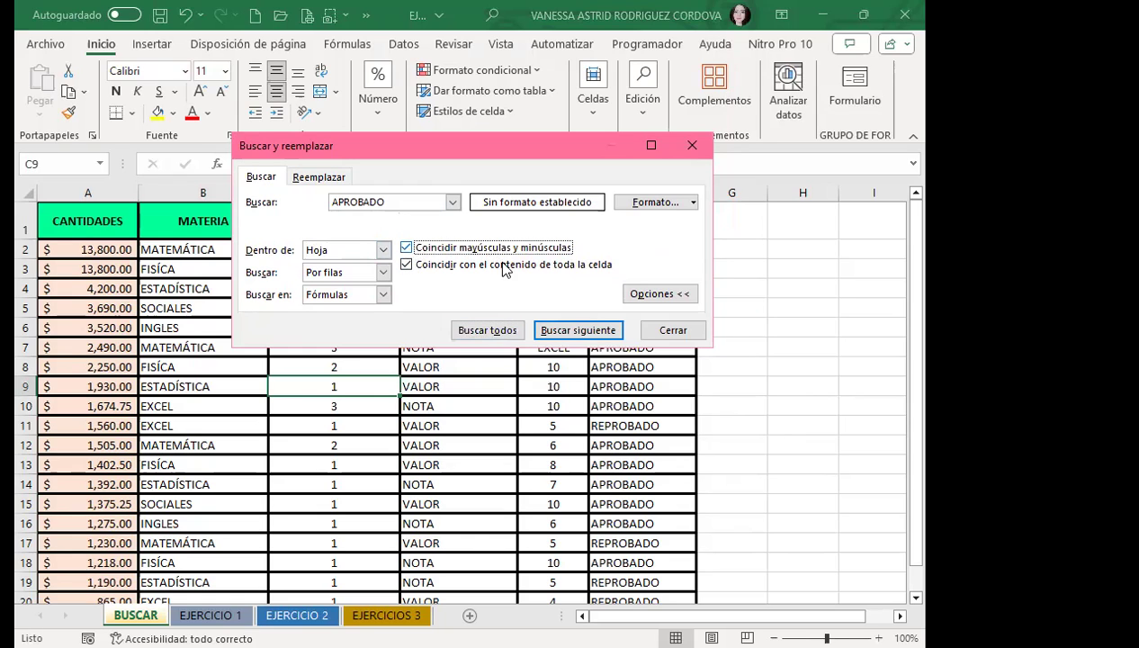
left_click(486, 331)
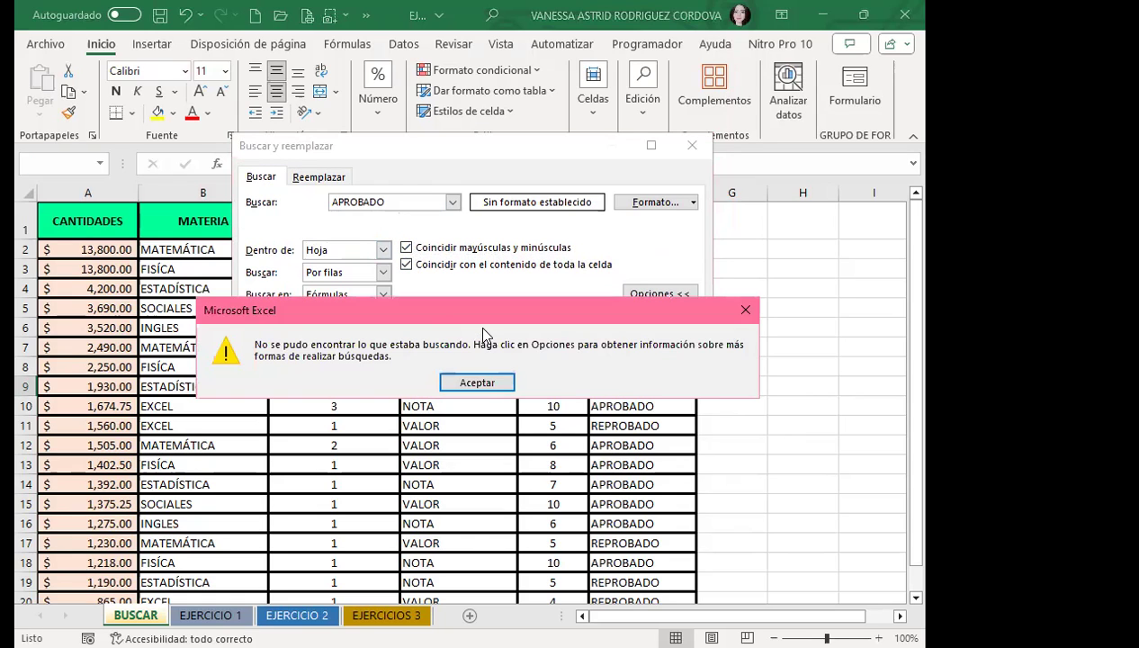
left_click(477, 383)
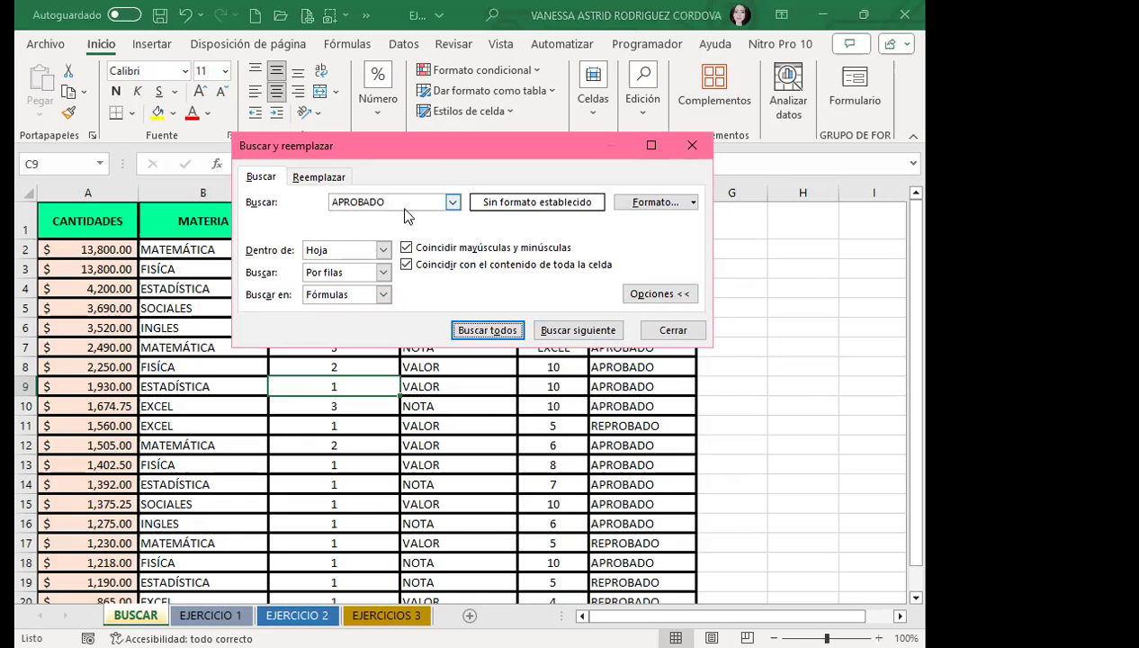
left_click(486, 333)
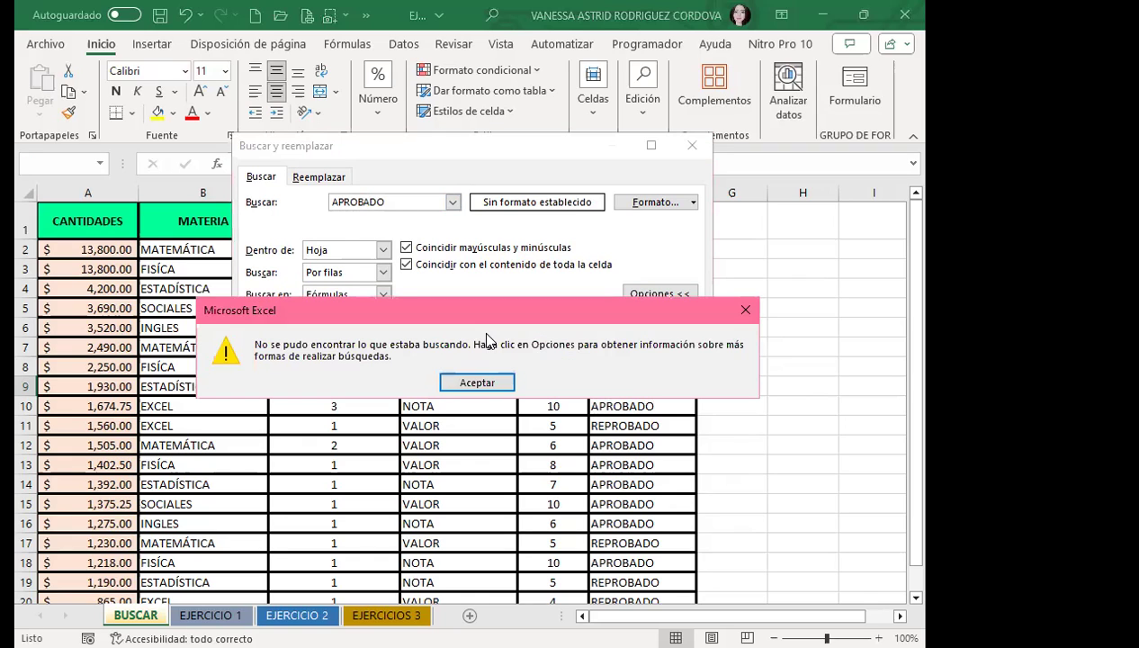
left_click(732, 306)
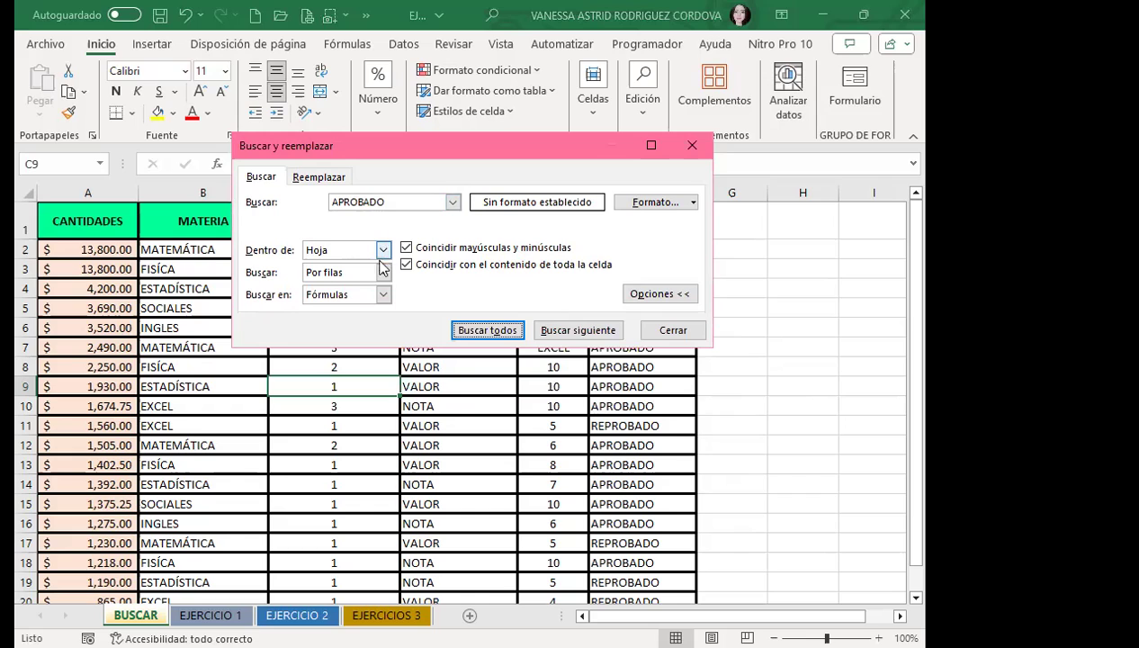
left_click(261, 179)
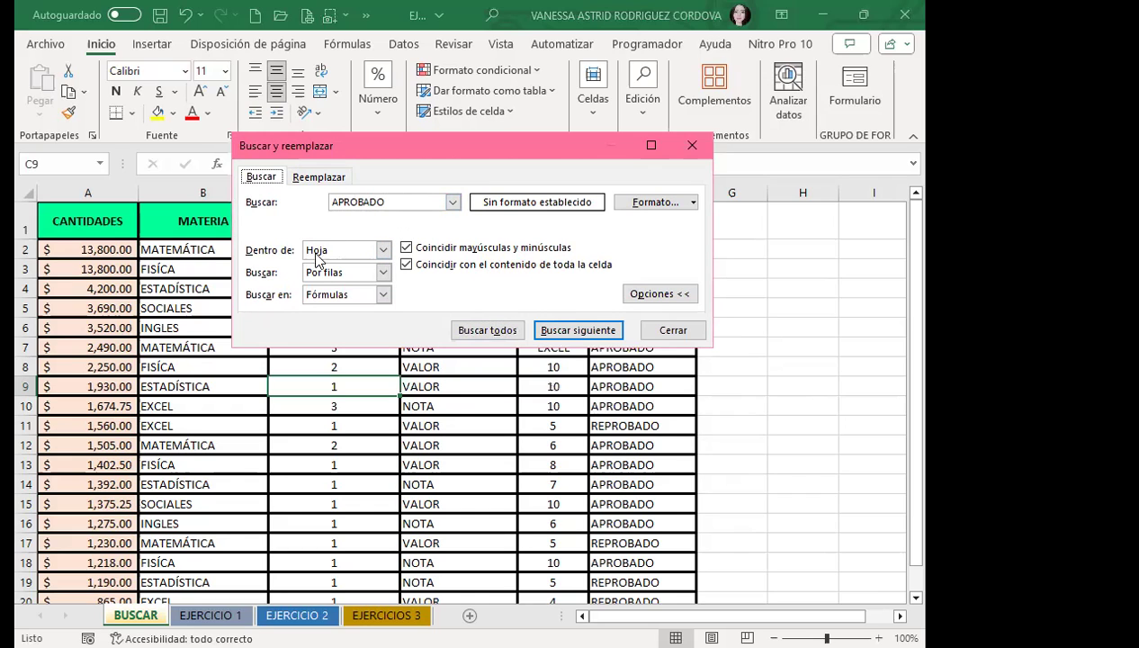
left_click(384, 297)
left_click(322, 322)
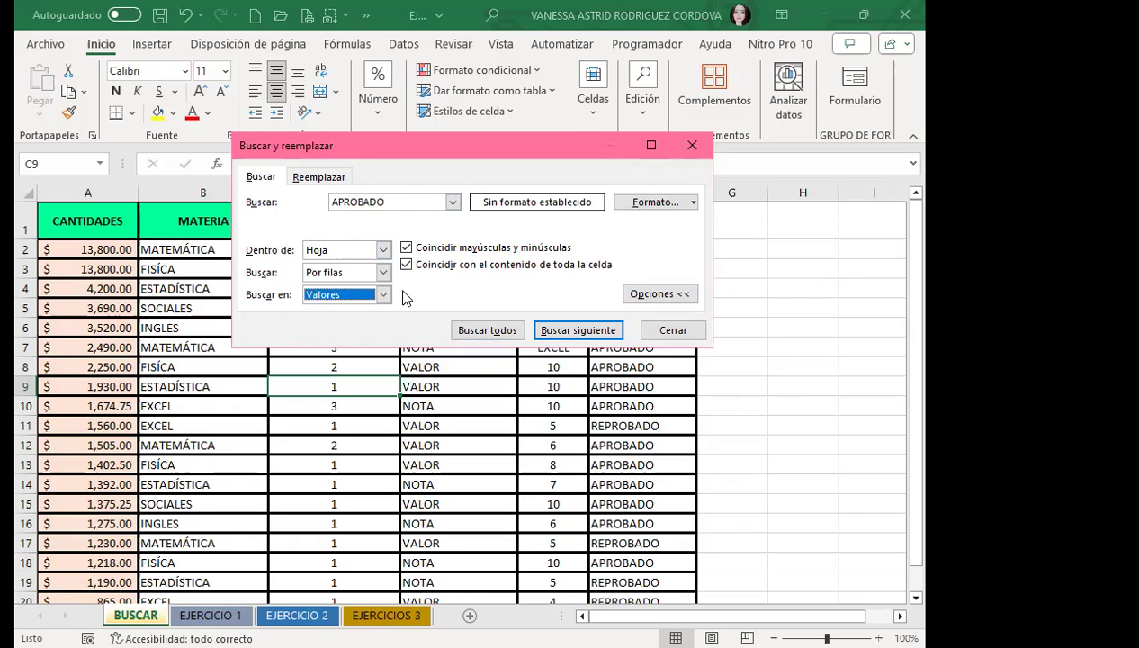
List the 14 APROBADO cells, then move, lengthen and widen the dialog to show them all
left_click(487, 330)
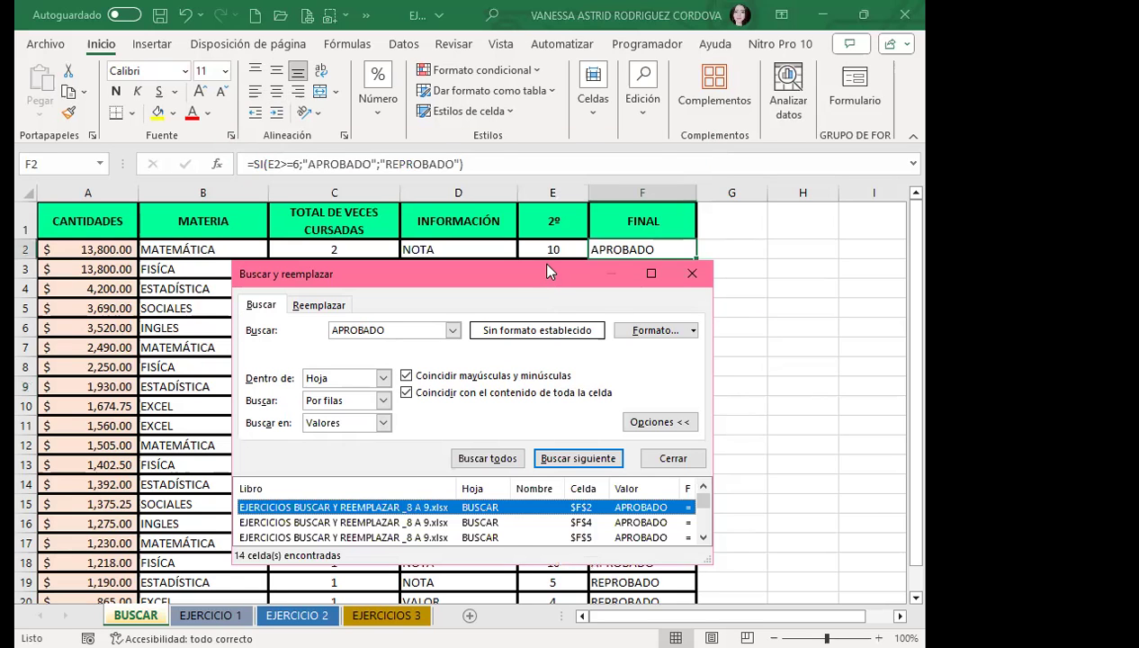
left_click_drag(551, 272, 537, 50)
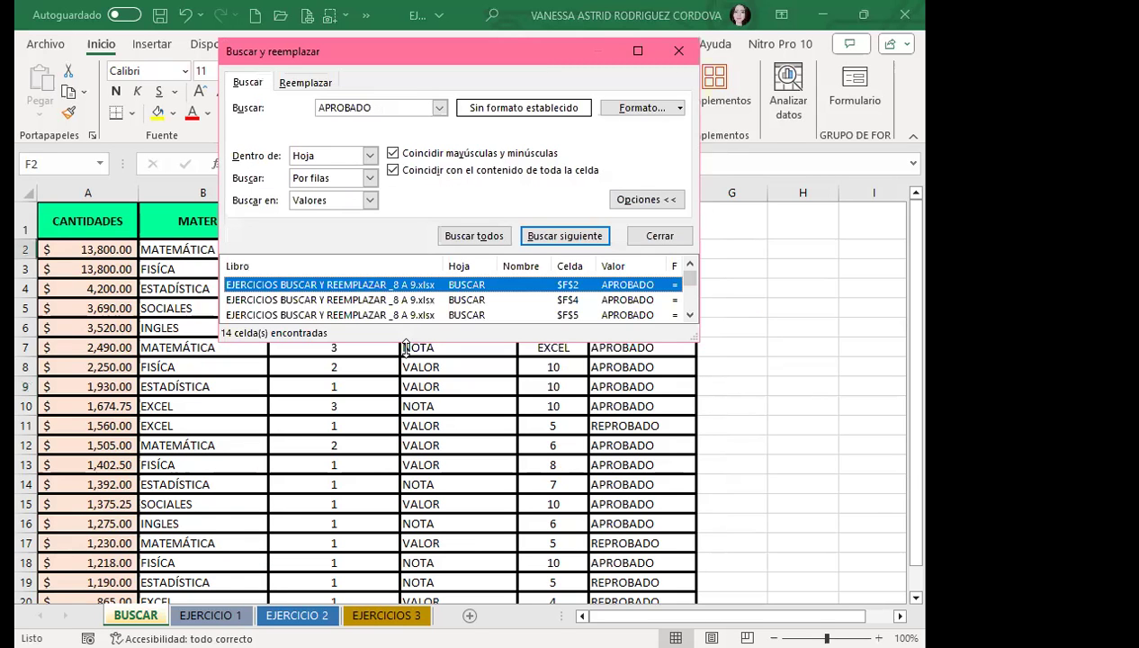
left_click_drag(406, 342, 406, 565)
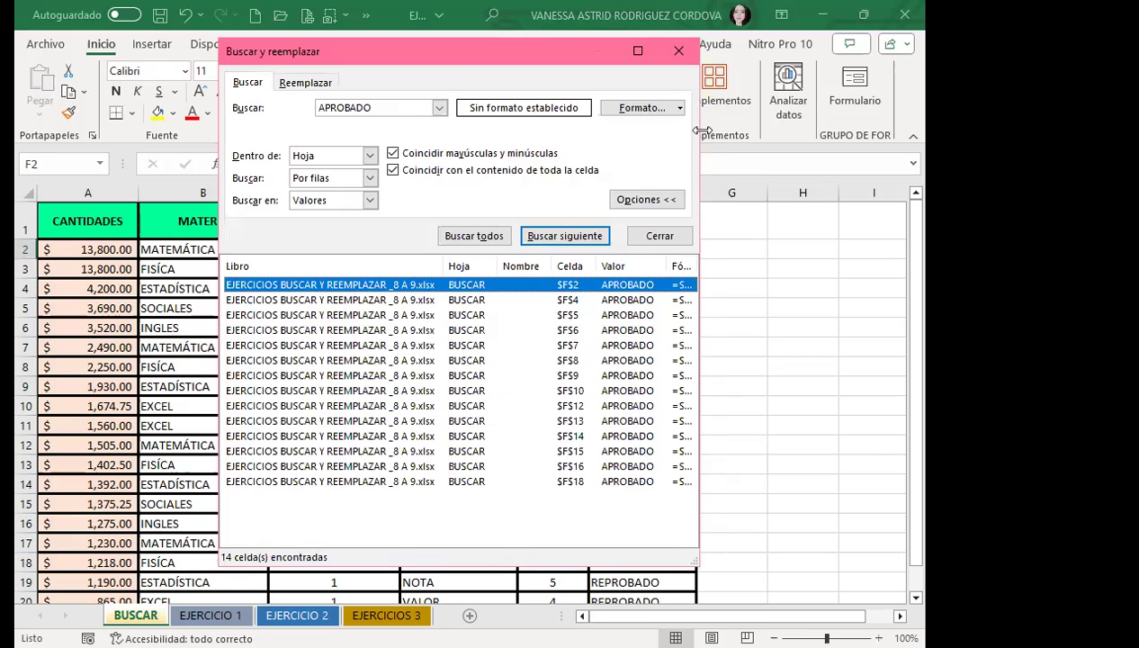
left_click_drag(699, 132, 921, 132)
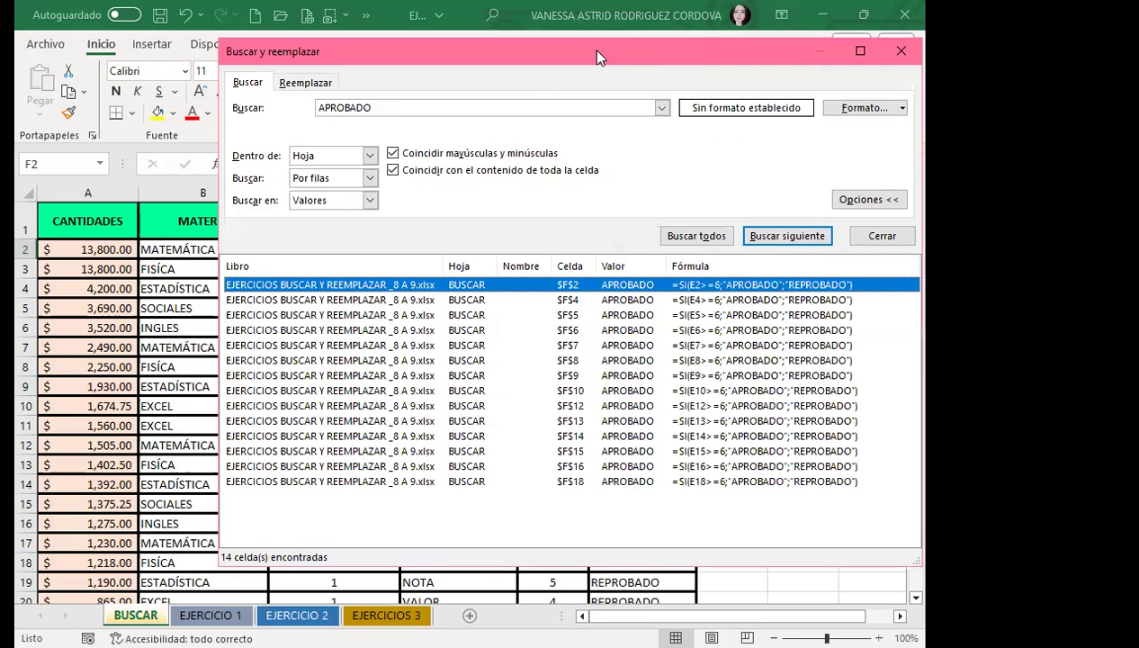
left_click_drag(598, 57, 493, 46)
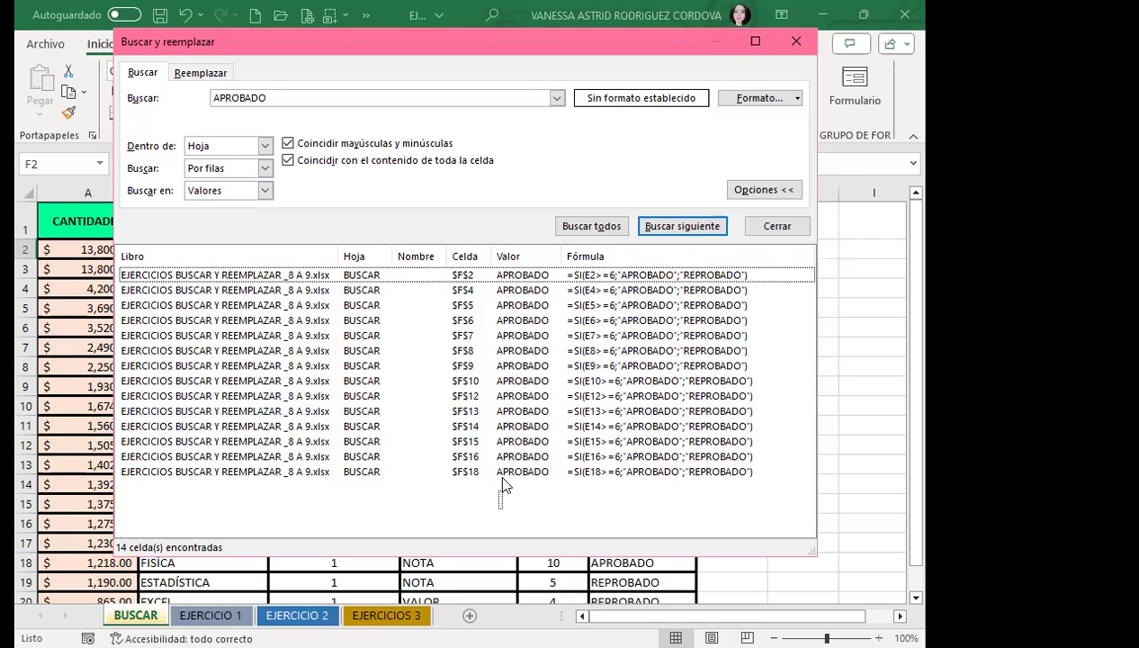
Select all 14 APROBADO results with Ctrl+A and close the search window
key("ctrl+a")
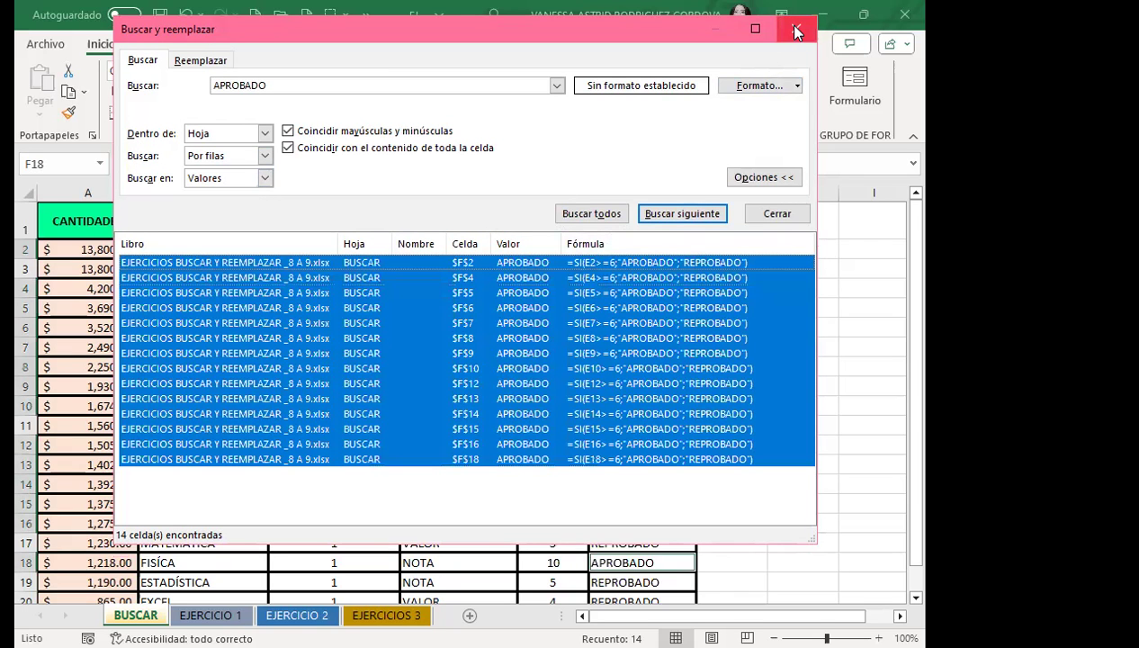
key("Escape")
scroll(725, 407, "down", 2)
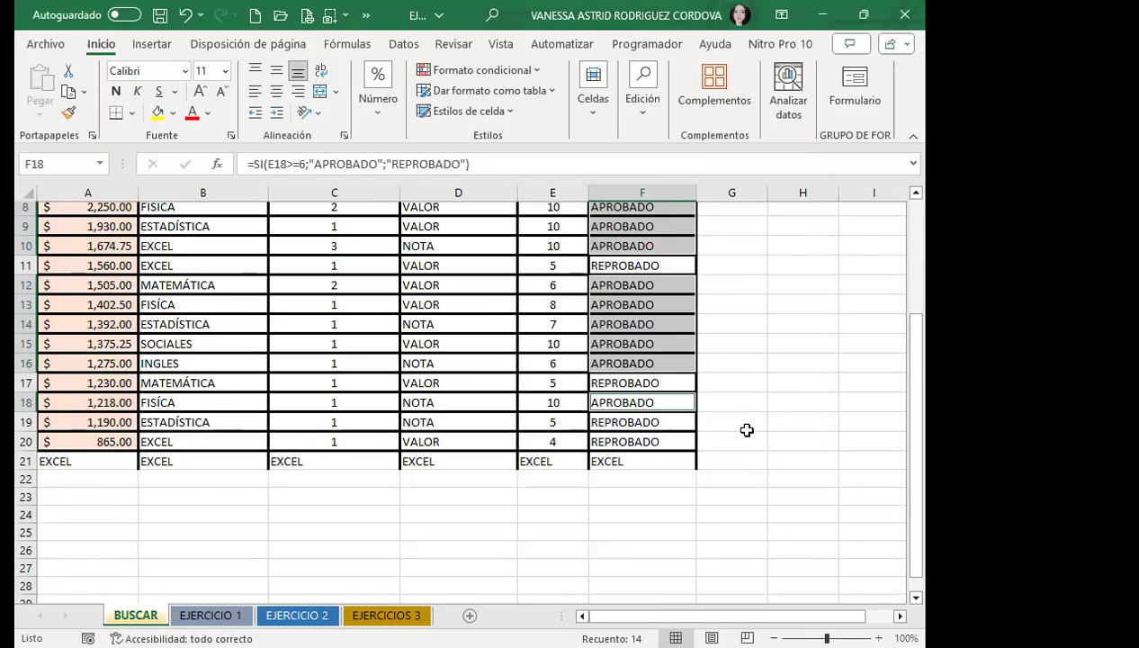
scroll(746, 430, "up", 3)
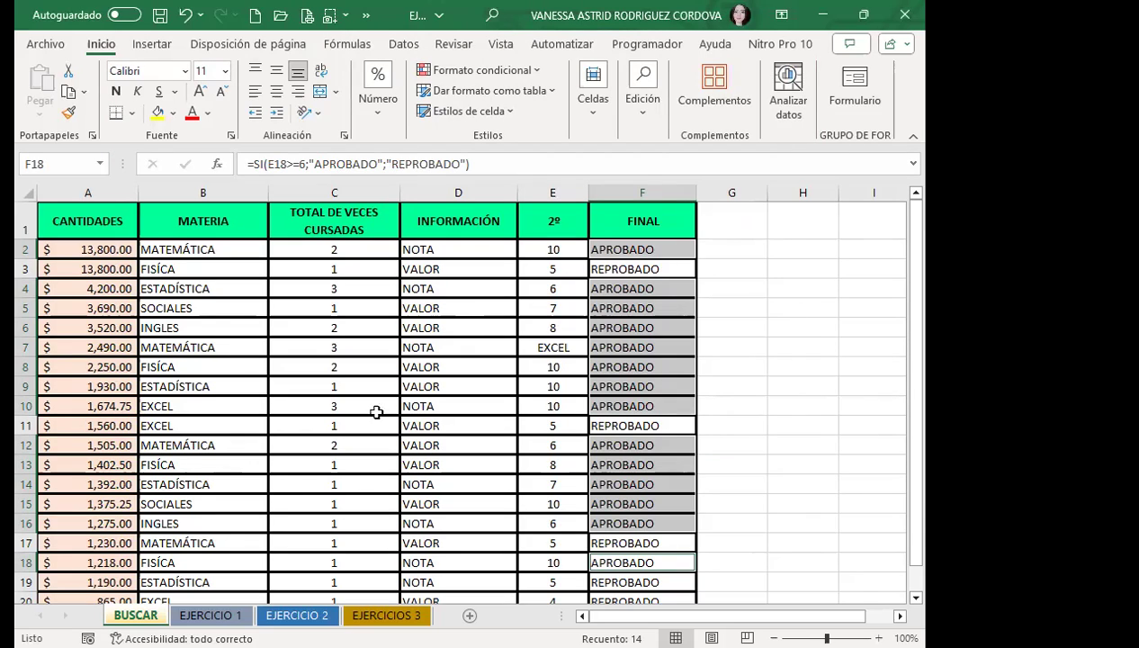
left_click(153, 115)
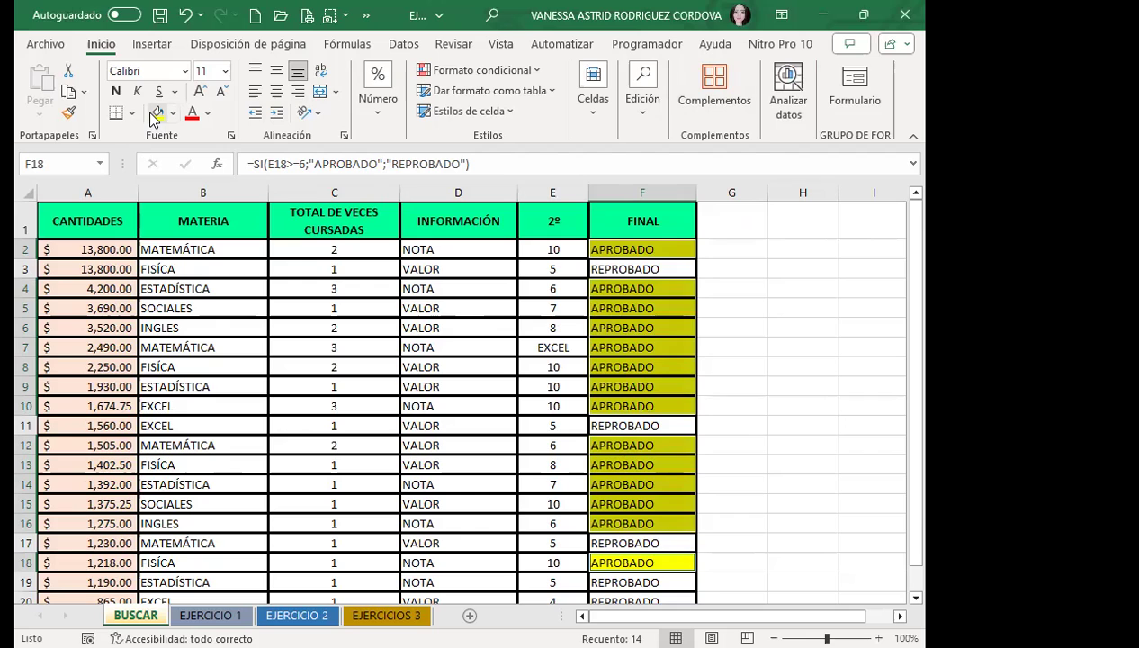
key("ctrl+z")
left_click(649, 270)
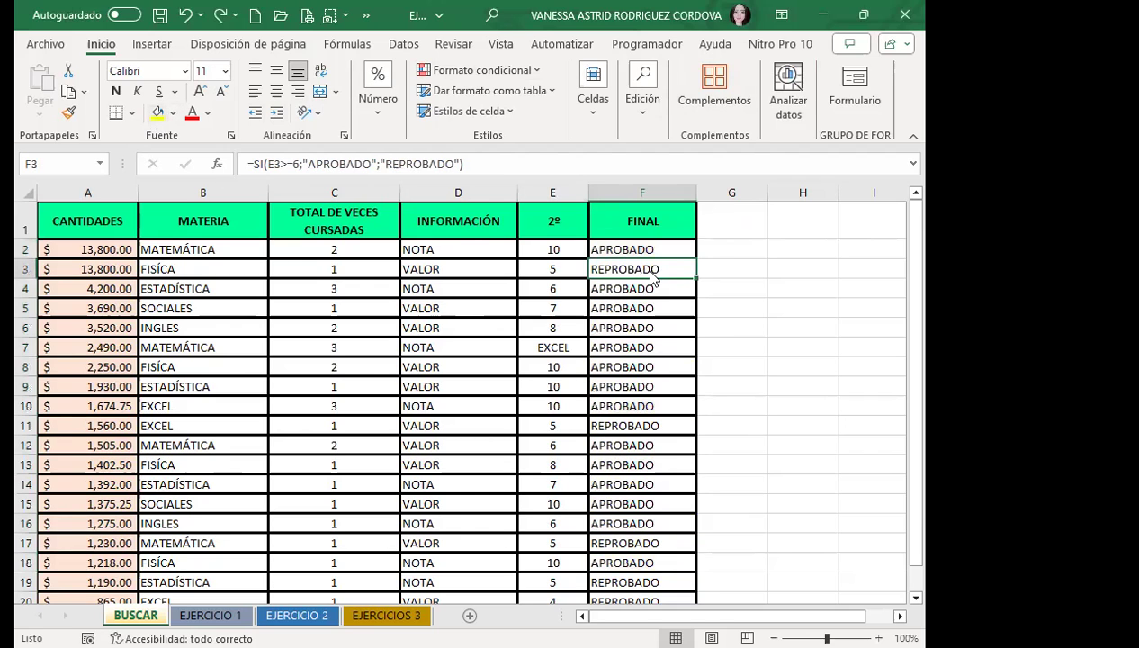
Reopen the search, list the 14 APROBADO cells F2–F18 again, and enlarge the results list
key("ctrl+b")
left_click(478, 390)
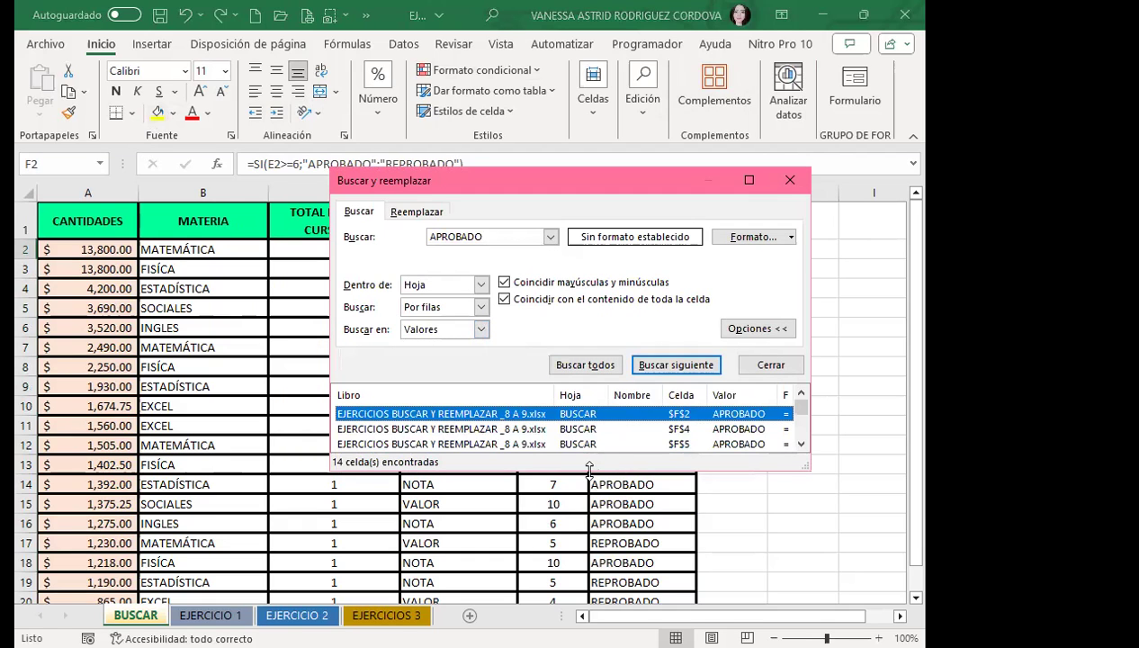
left_click_drag(588, 468, 589, 559)
scroll(536, 490, "down", 2)
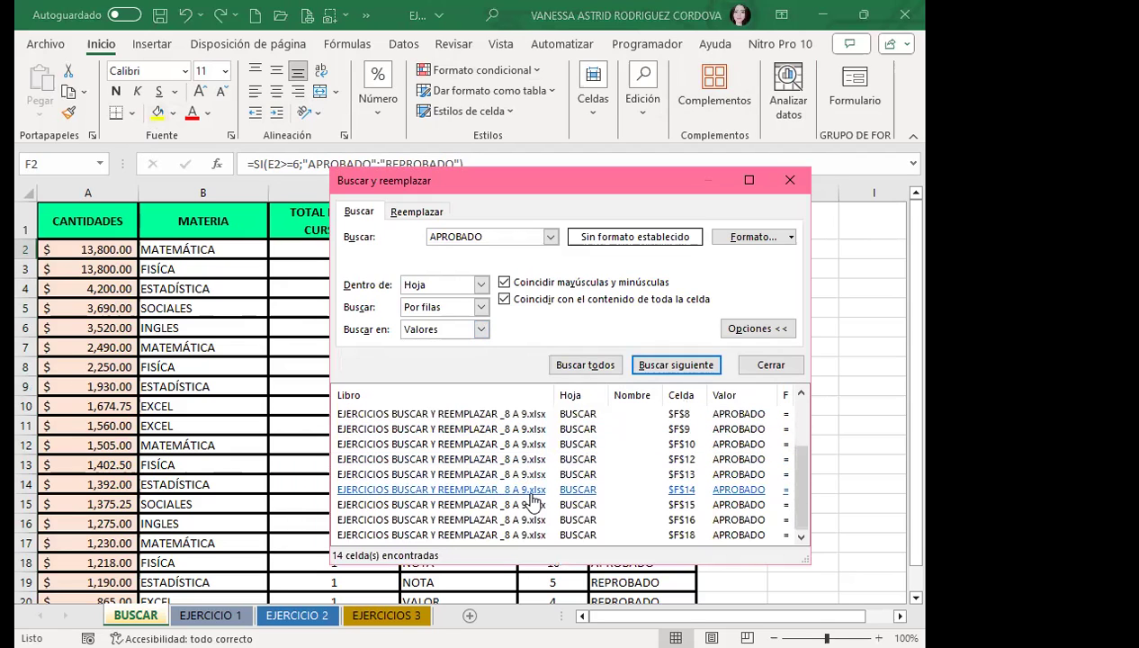
scroll(526, 502, "up", 2)
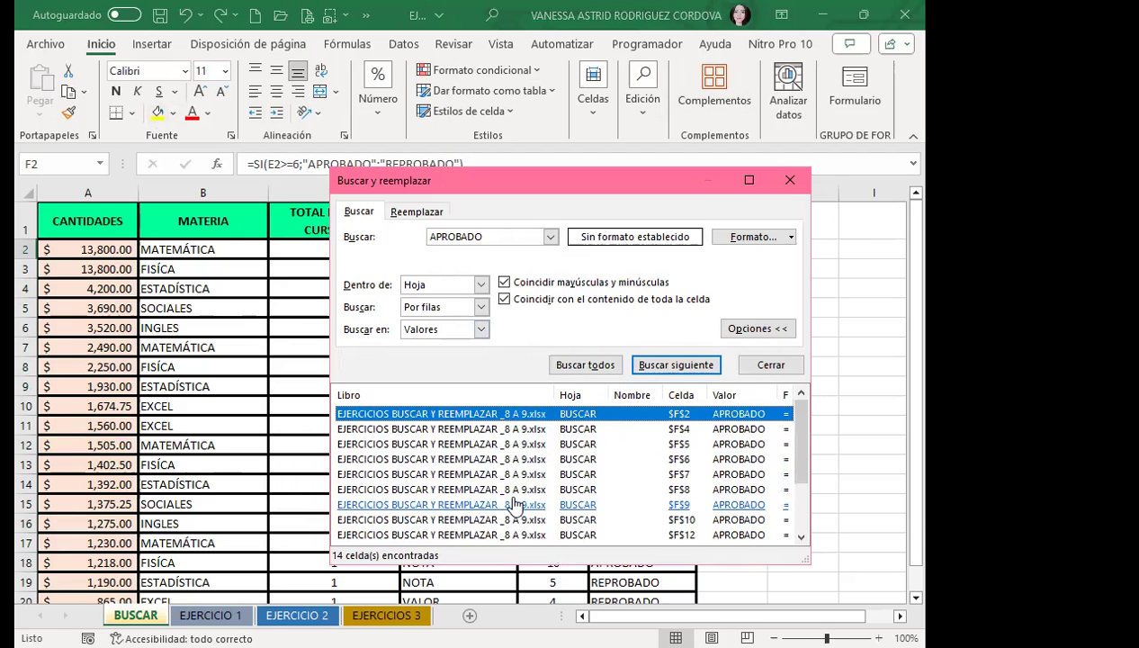
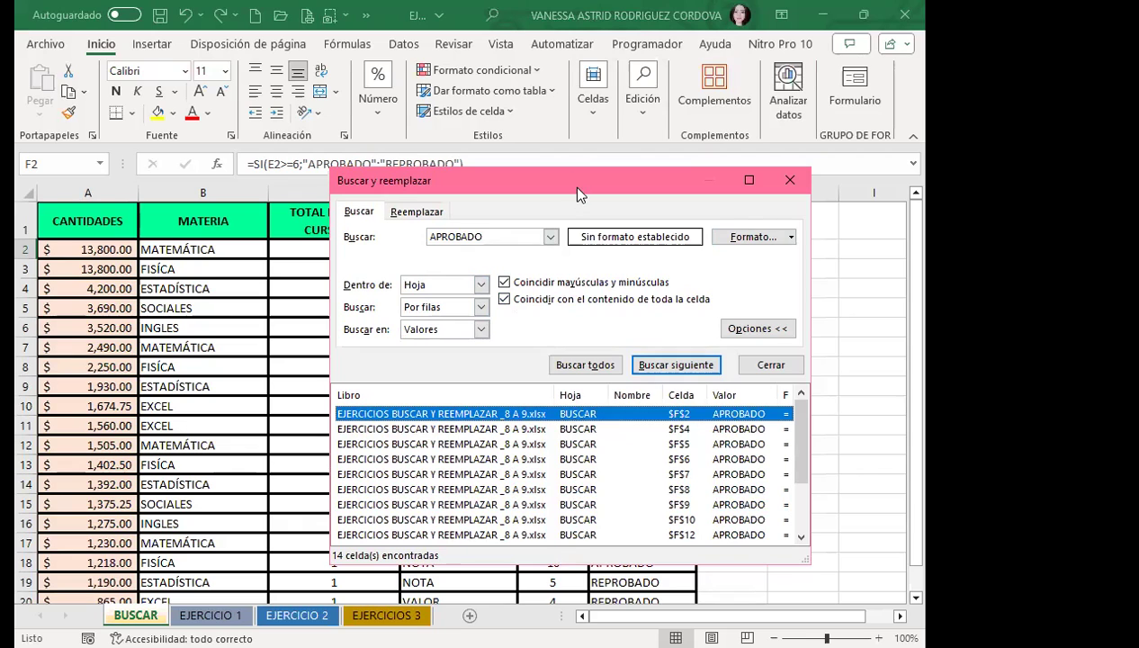
Move and widen the find window, then delete the APROBADO search text
left_click_drag(578, 182, 453, 133)
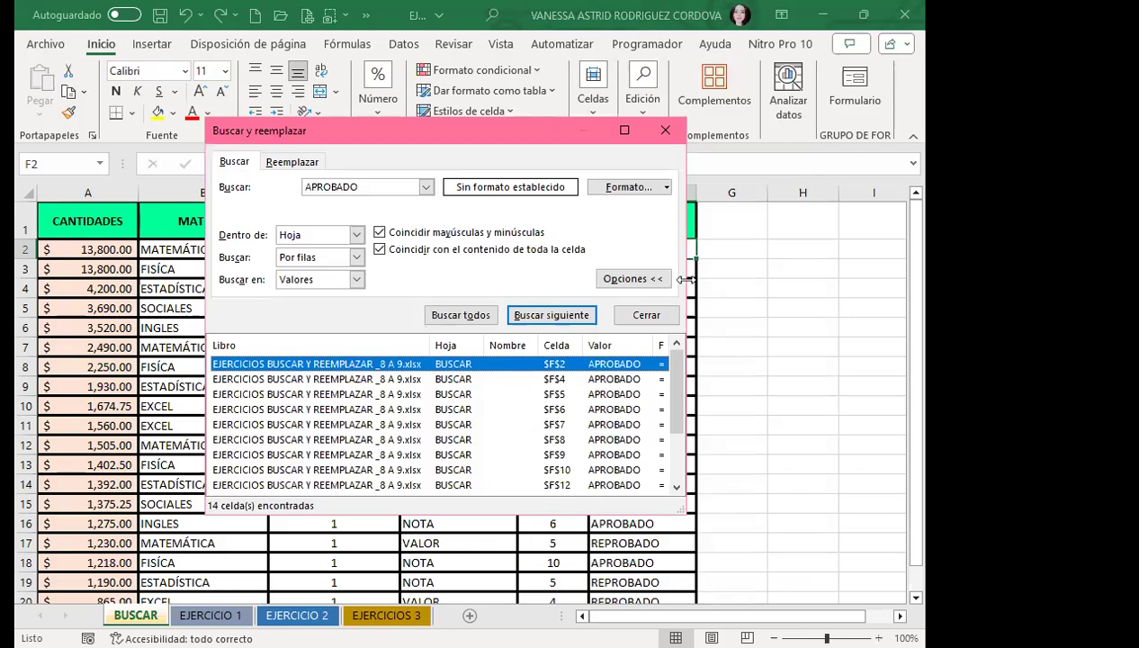
left_click_drag(686, 280, 924, 280)
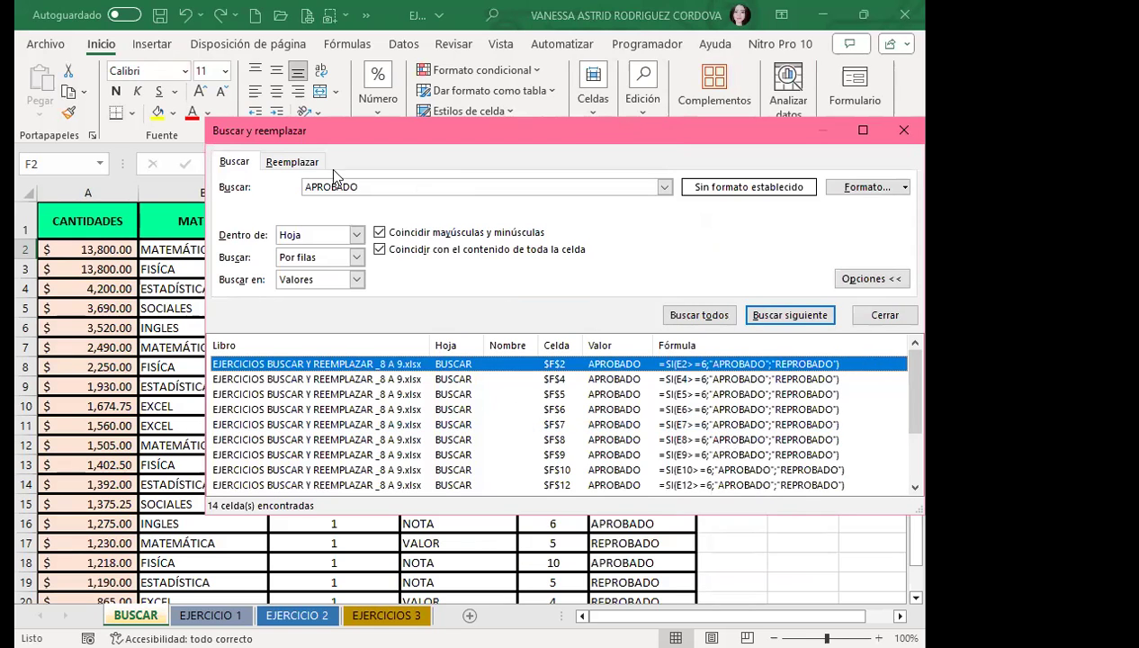
left_click_drag(367, 186, 251, 167)
key("BackSpace")
Turn off case matching, set Buscar en to Fórmulas, and close the dialog
left_click(379, 233)
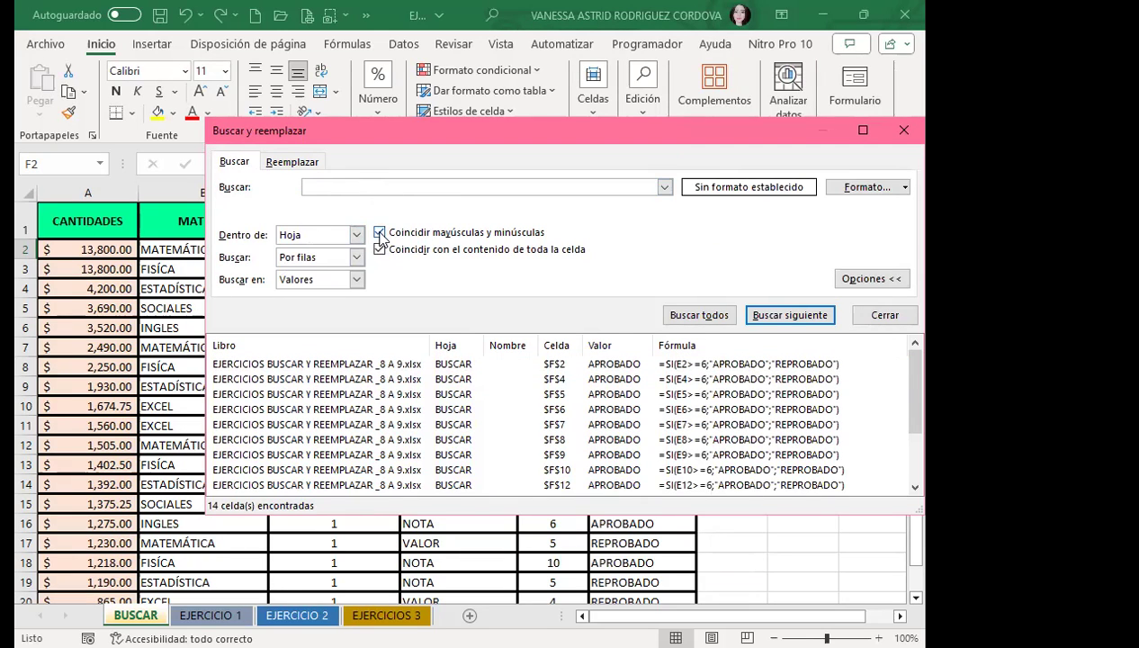
left_click(355, 280)
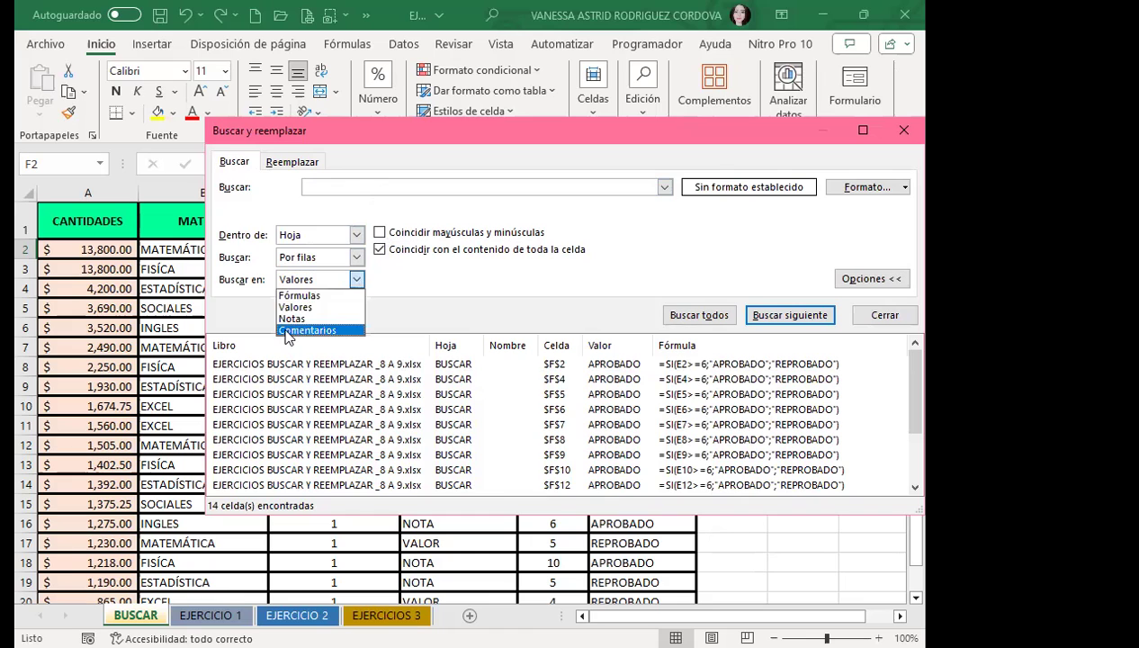
left_click(297, 296)
left_click(899, 127)
left_click(479, 364)
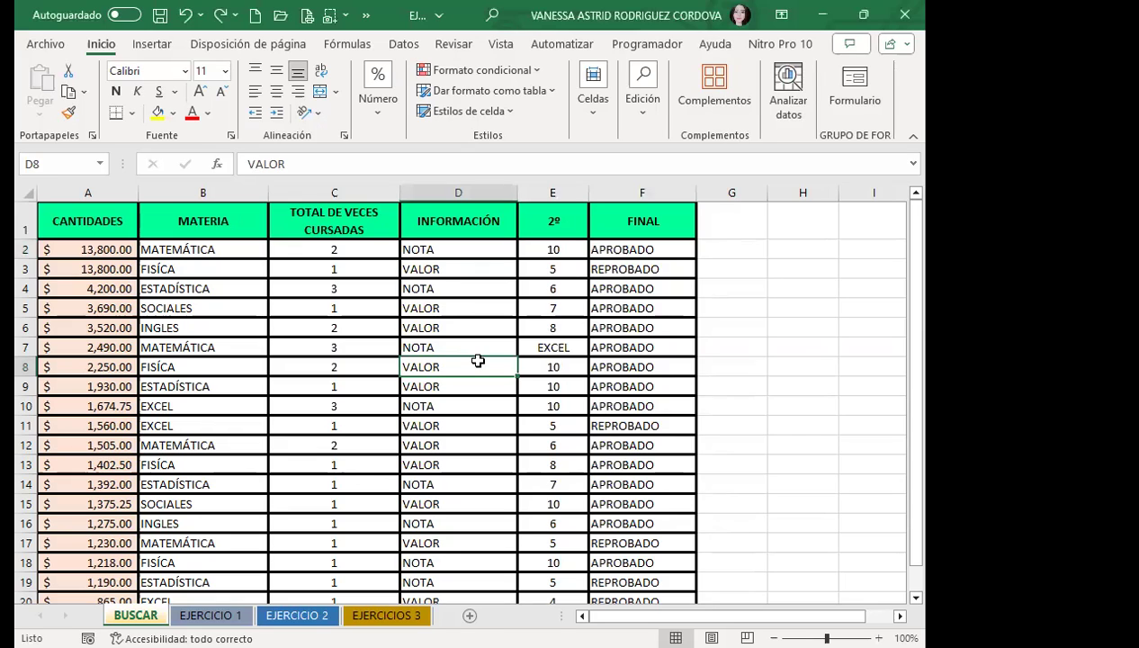
Reopen Buscar y reemplazar with the search format sampled from CANTIDADES header cell A1
key("ctrl+b")
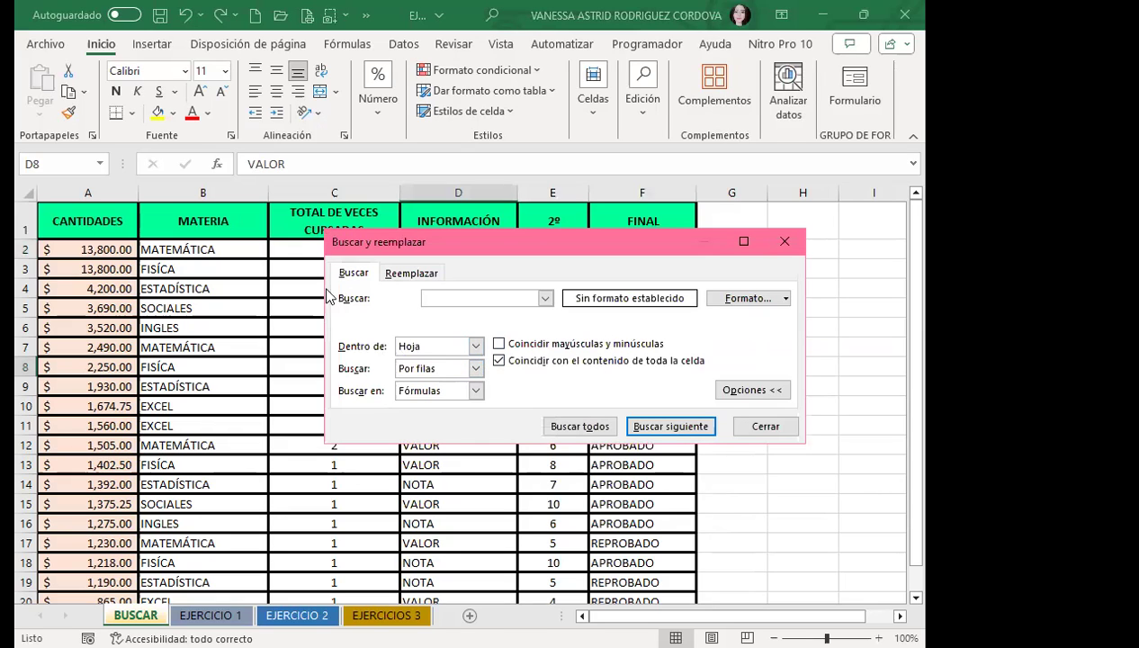
left_click(353, 274)
left_click_drag(495, 251, 433, 324)
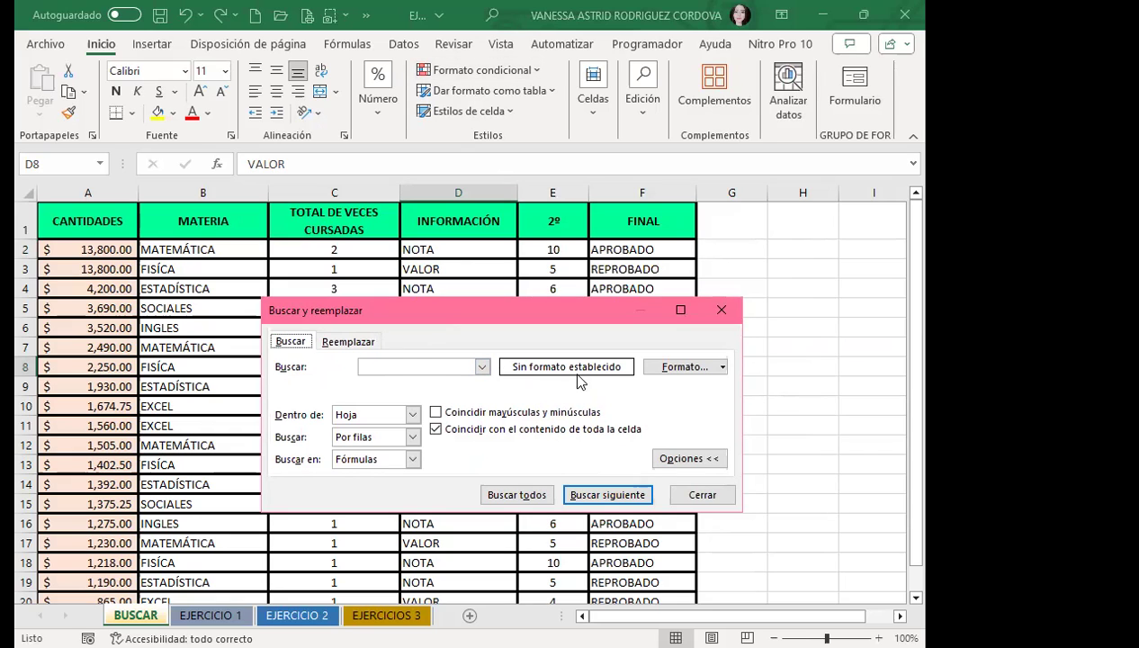
left_click(725, 372)
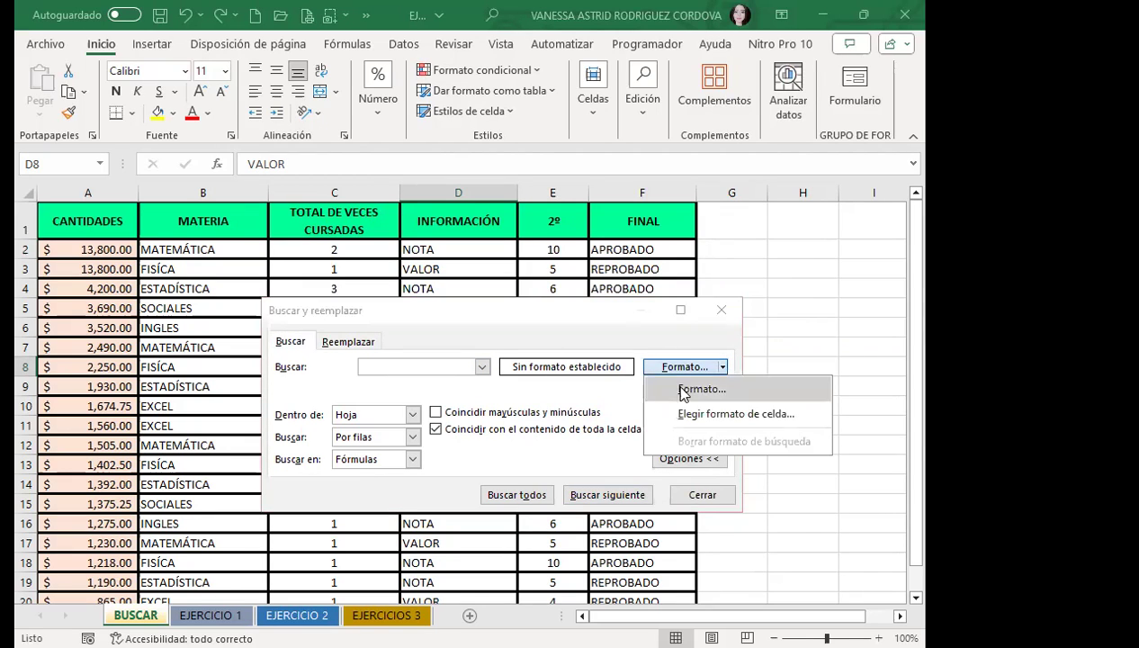
left_click(700, 420)
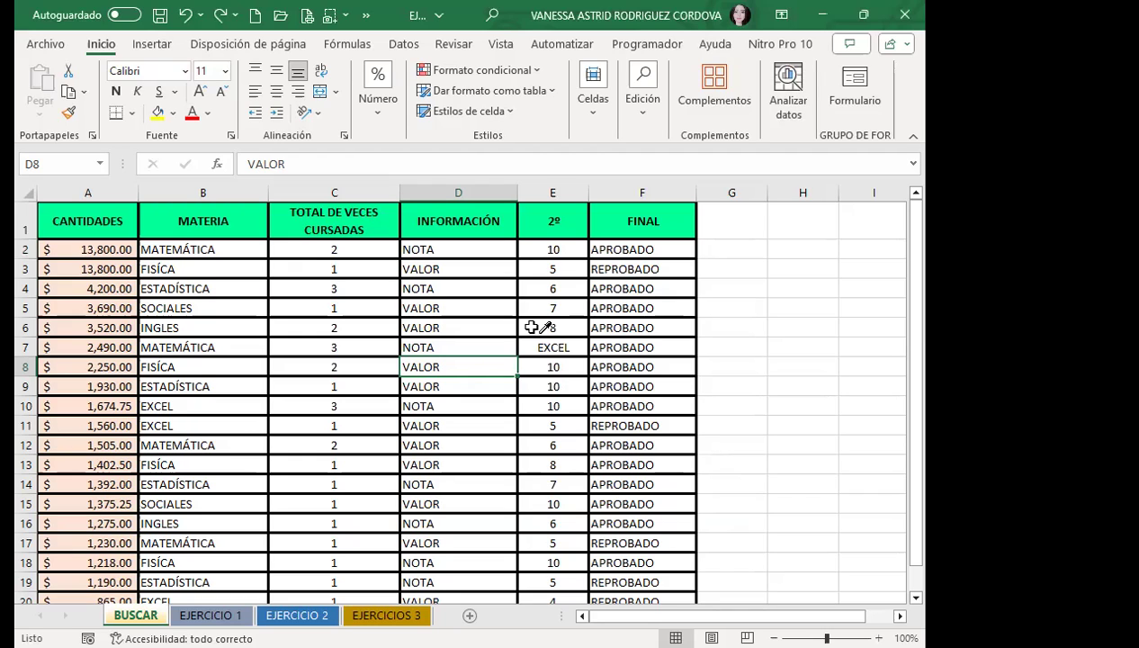
left_click(82, 215)
key("ctrl+b")
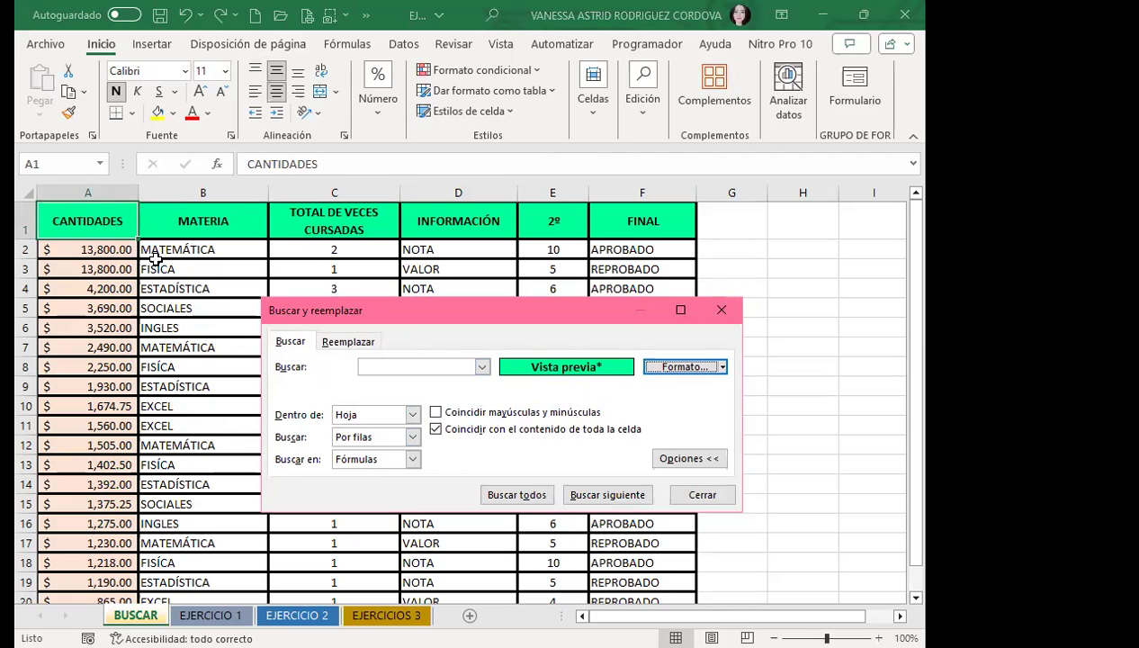
Switch to the Reemplazar tab and open the Formato options for Reemplazar con
left_click(350, 343)
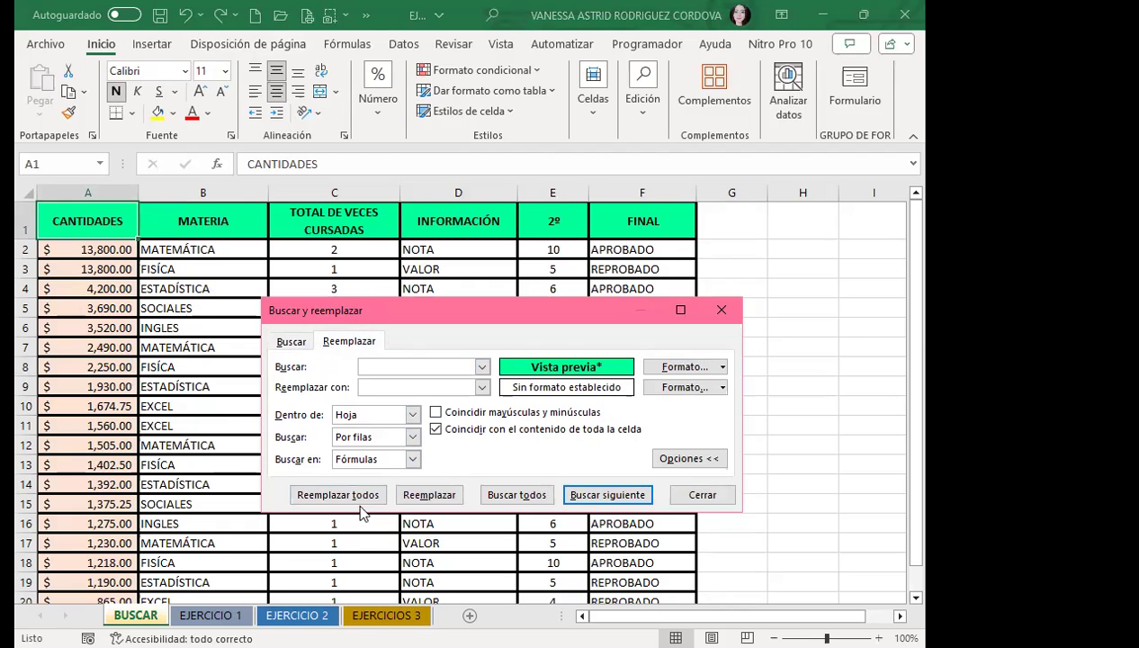
left_click(297, 346)
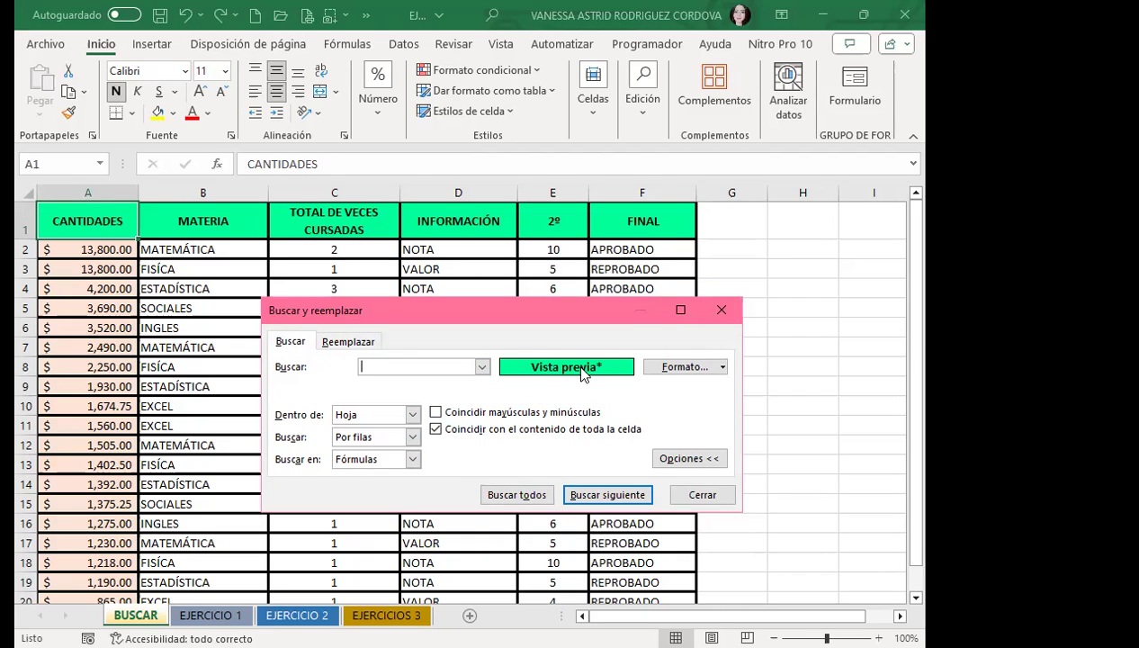
left_click(345, 345)
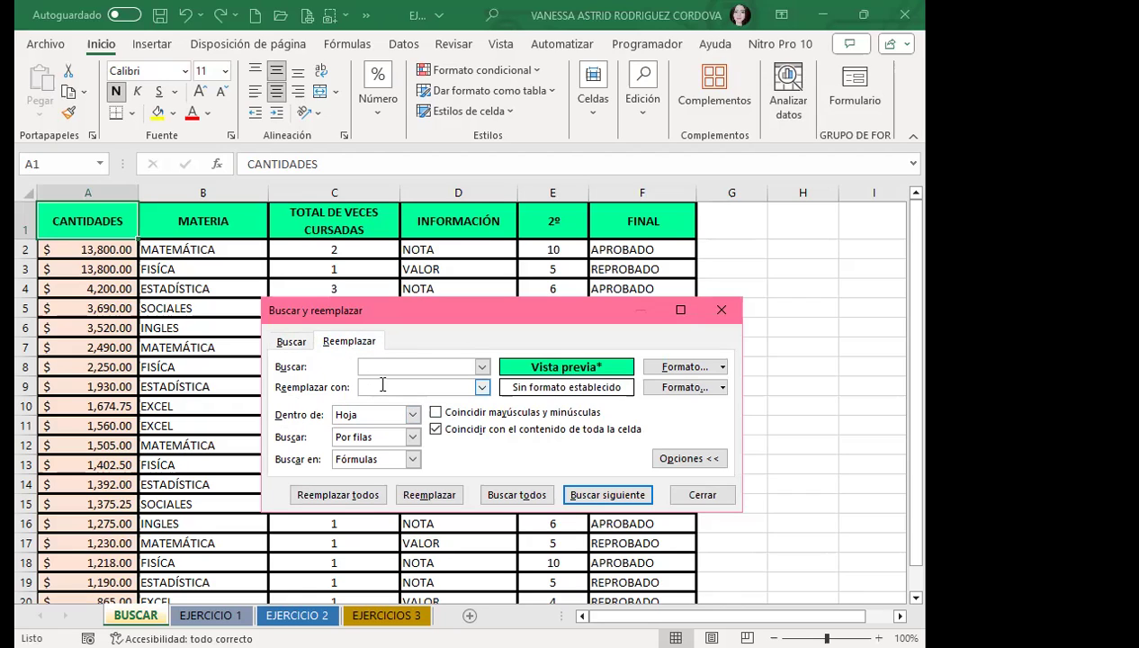
left_click(723, 388)
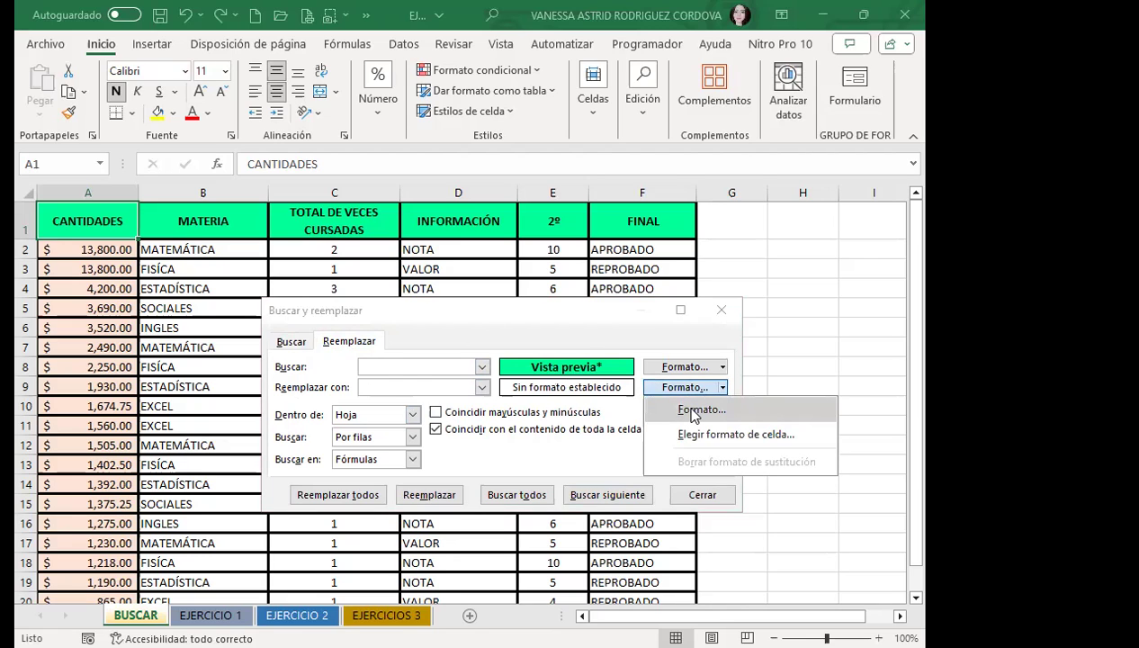
Set the replacement fill to a two-color gradient from green to light blue
left_click(701, 409)
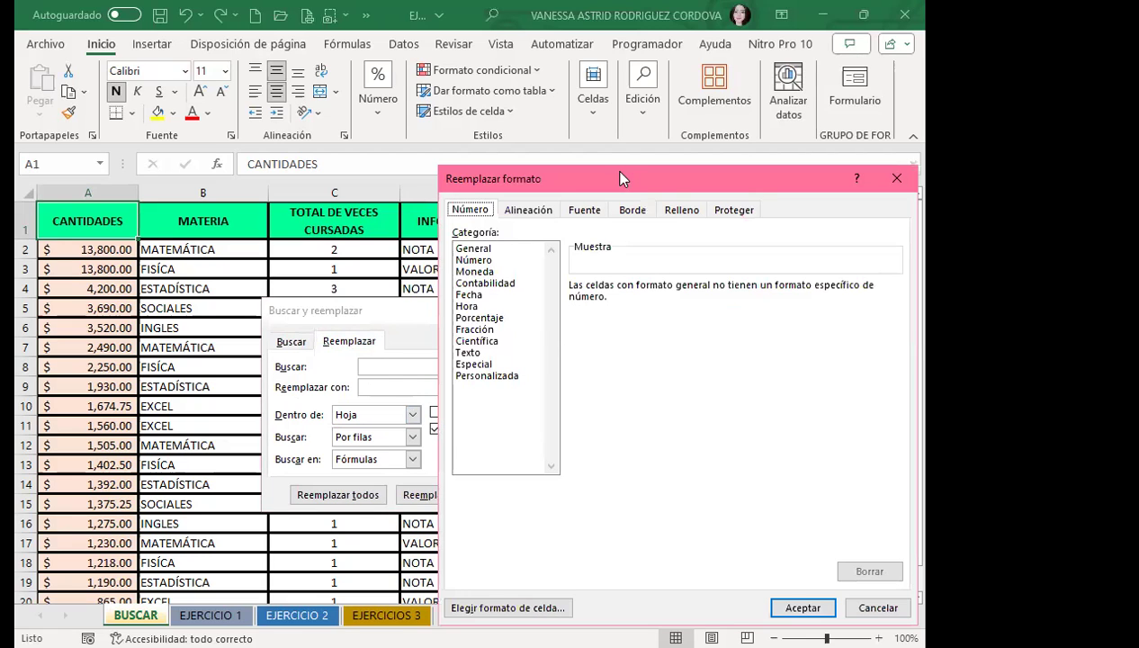
left_click_drag(619, 178, 453, 180)
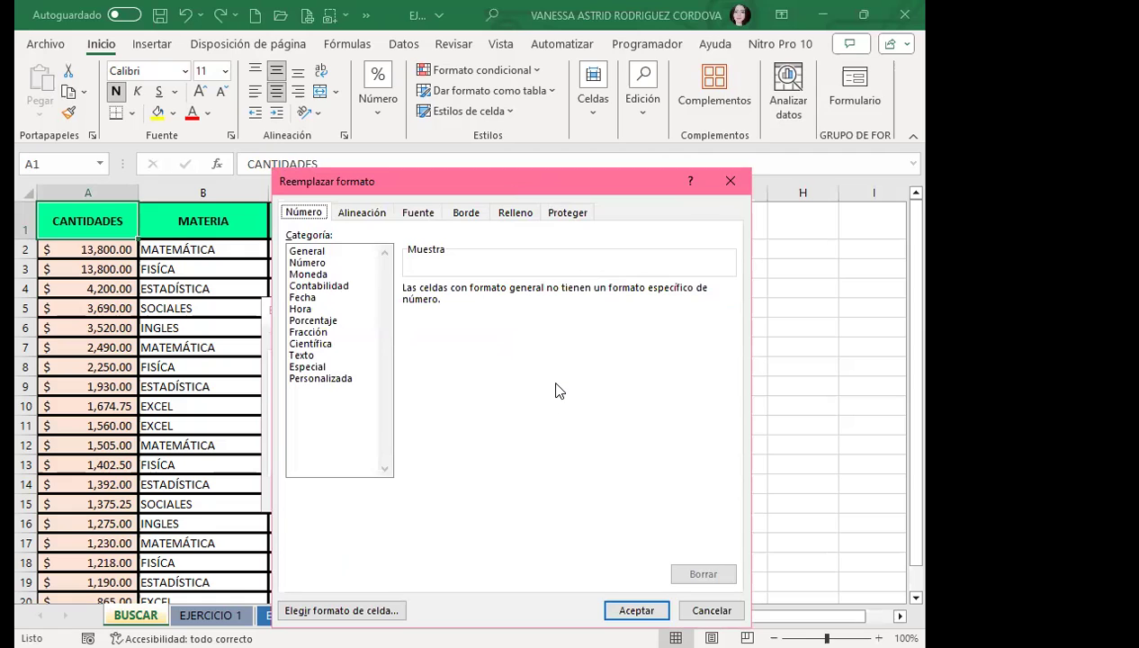
left_click(509, 214)
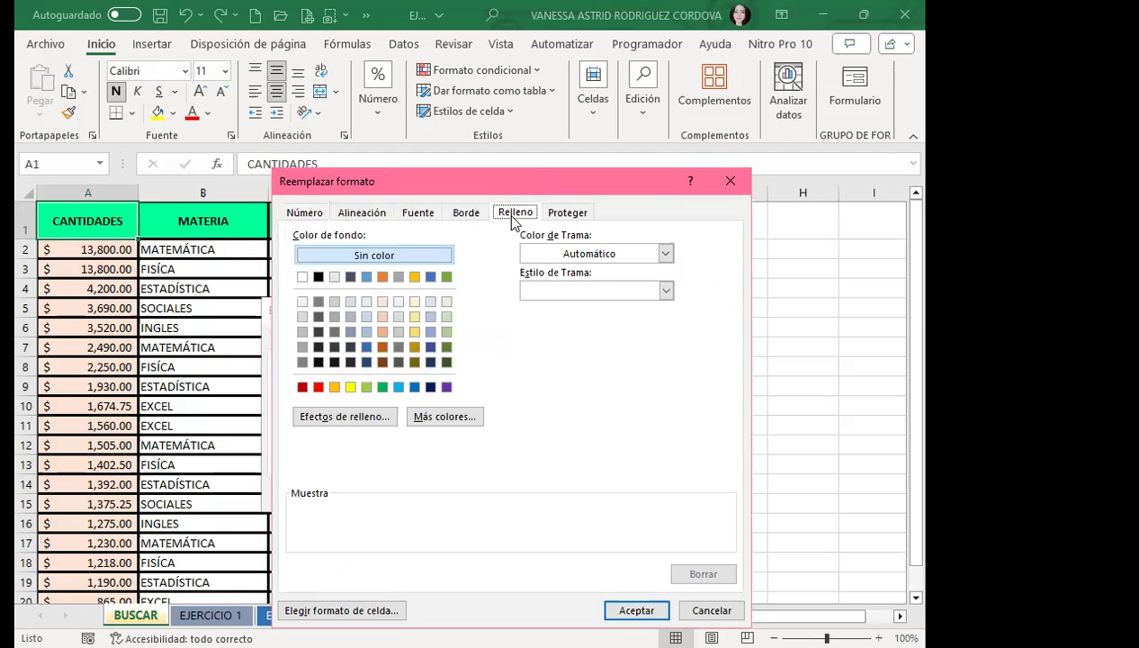
left_click(320, 418)
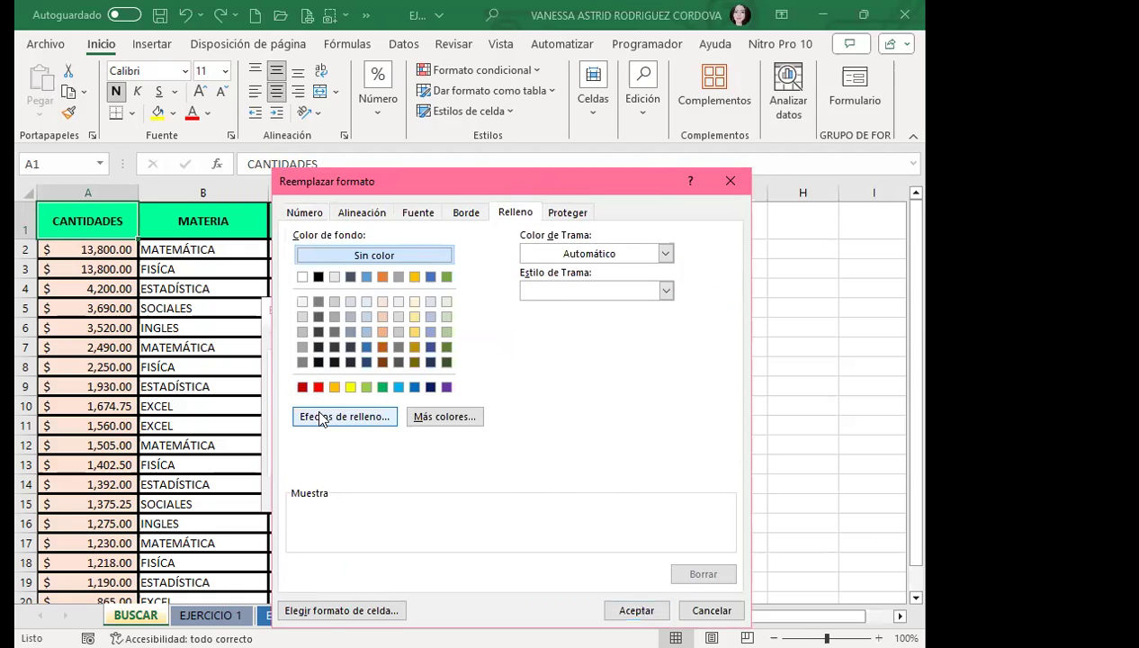
left_click_drag(658, 199, 502, 160)
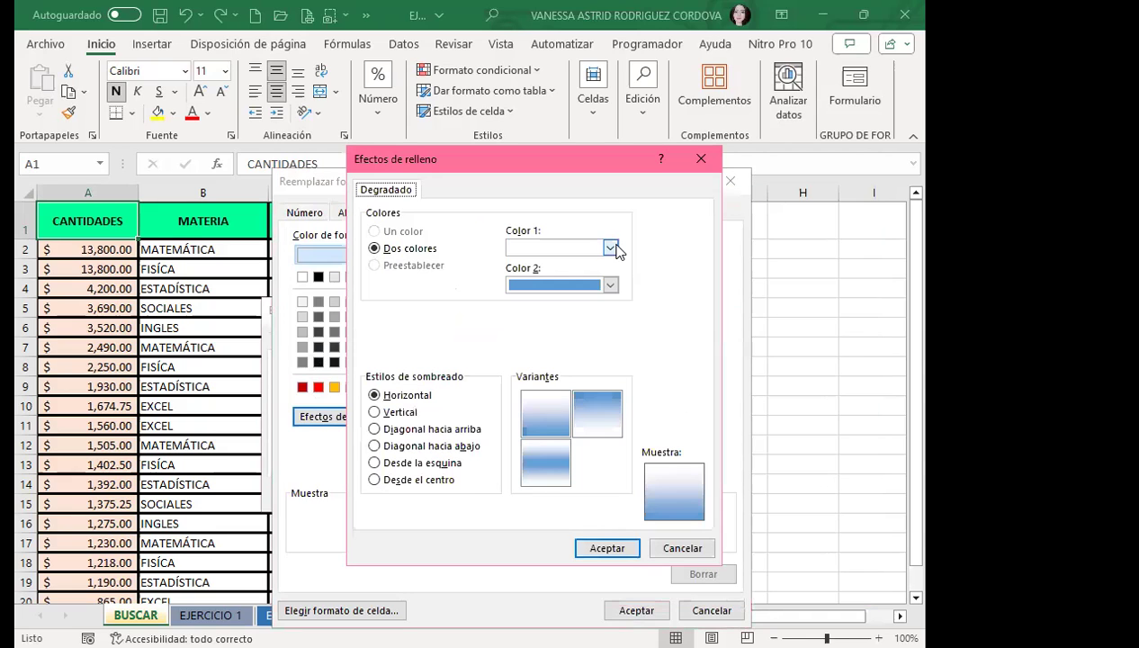
left_click(610, 247)
left_click(585, 412)
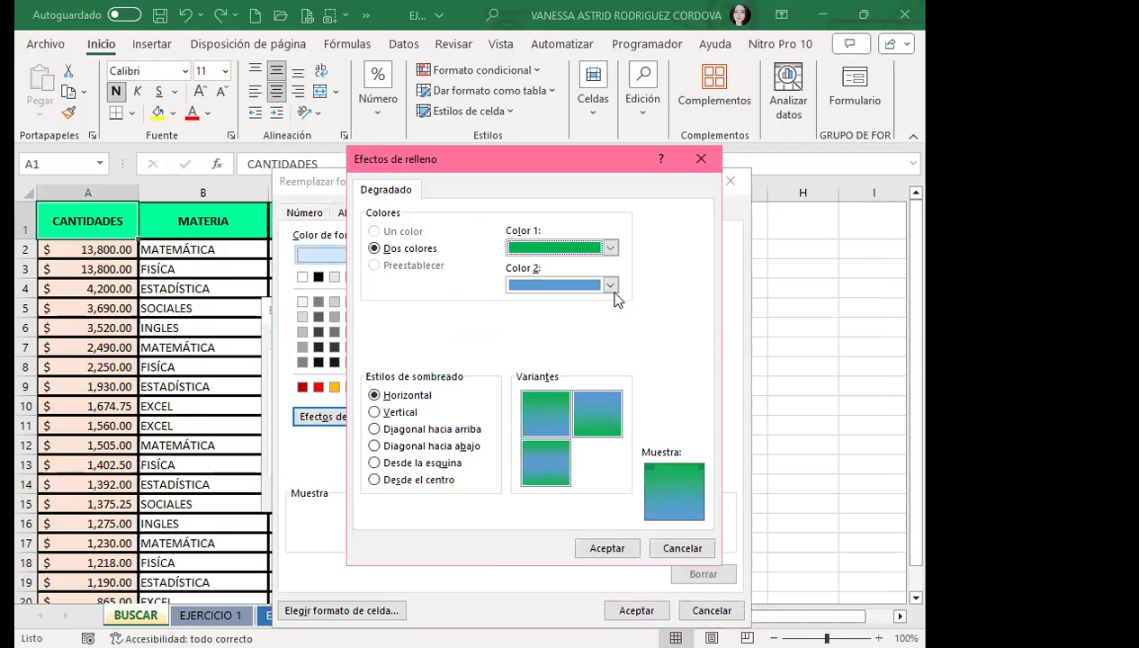
left_click(611, 286)
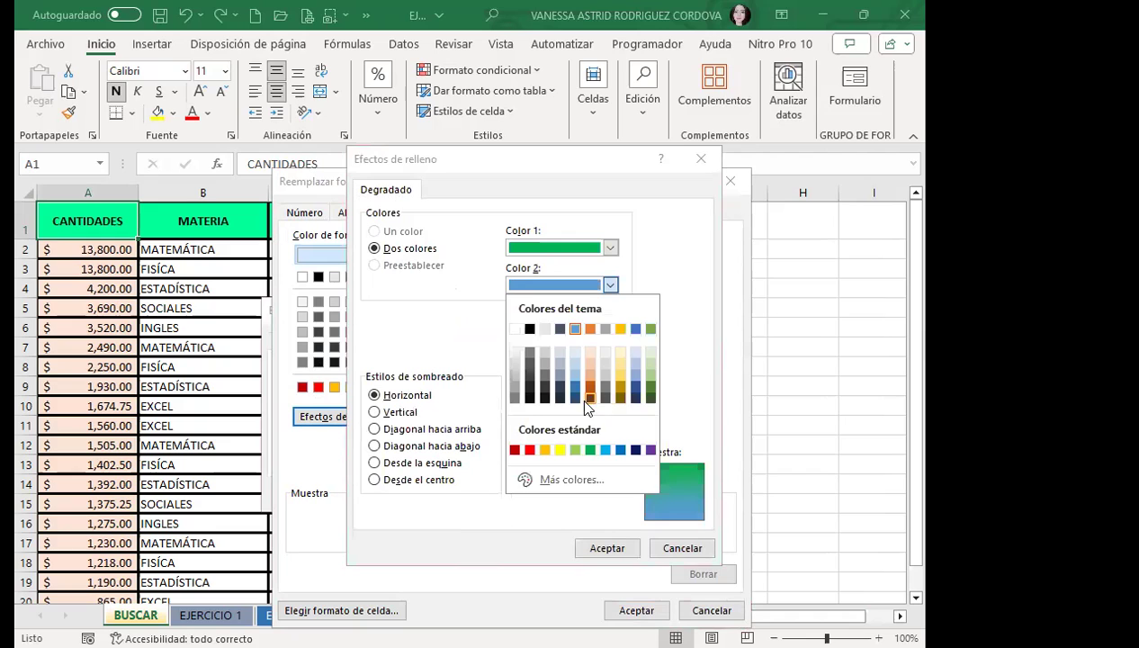
left_click(603, 450)
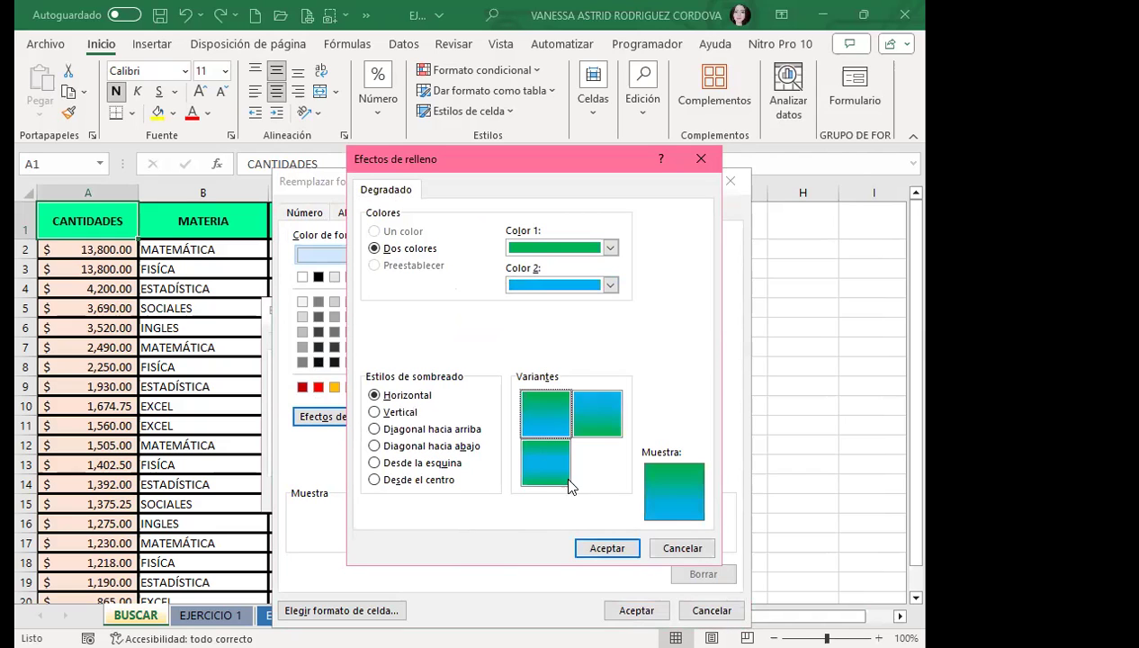
left_click(607, 551)
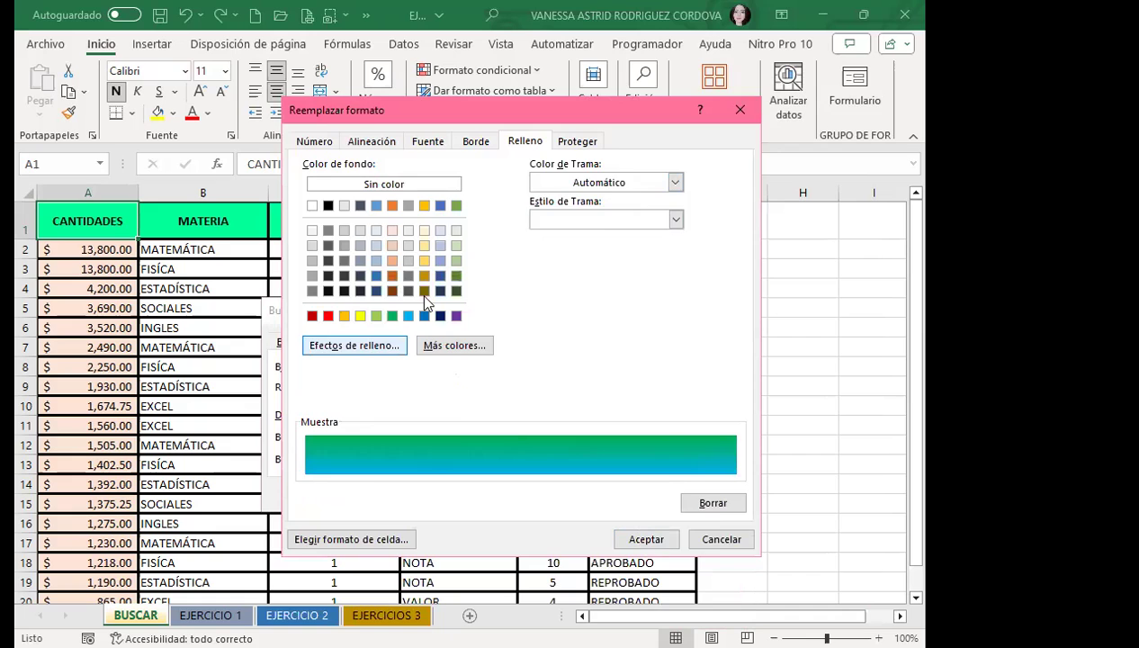
Change the gradient's first color to a custom dark green and confirm the replacement format
left_click(378, 345)
left_click(610, 248)
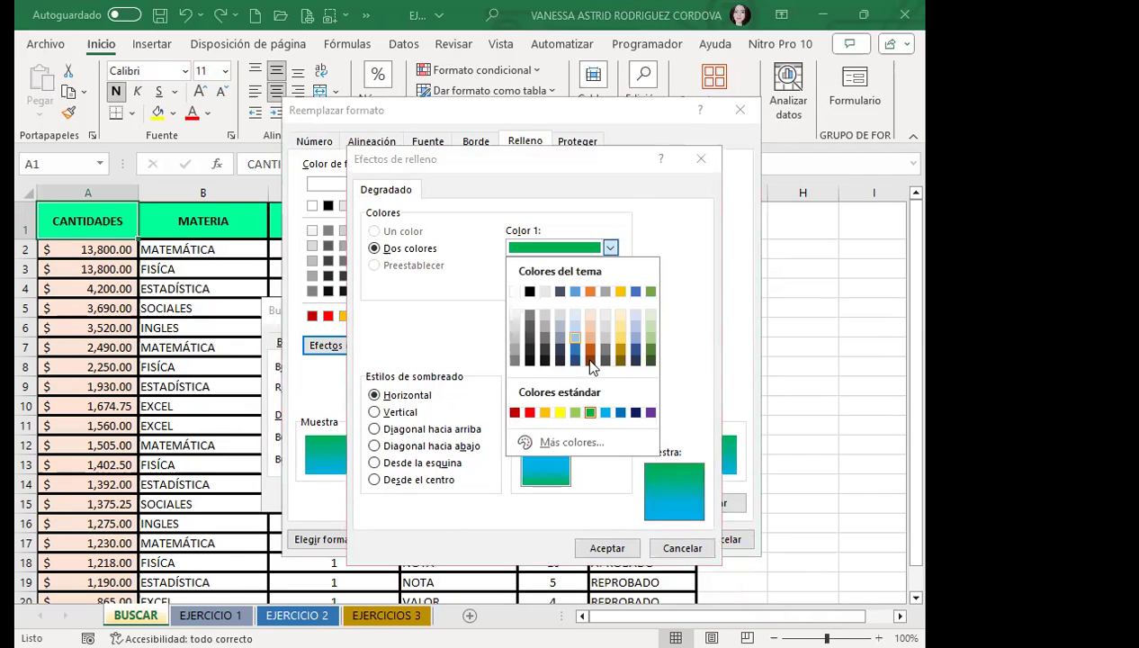
left_click(554, 443)
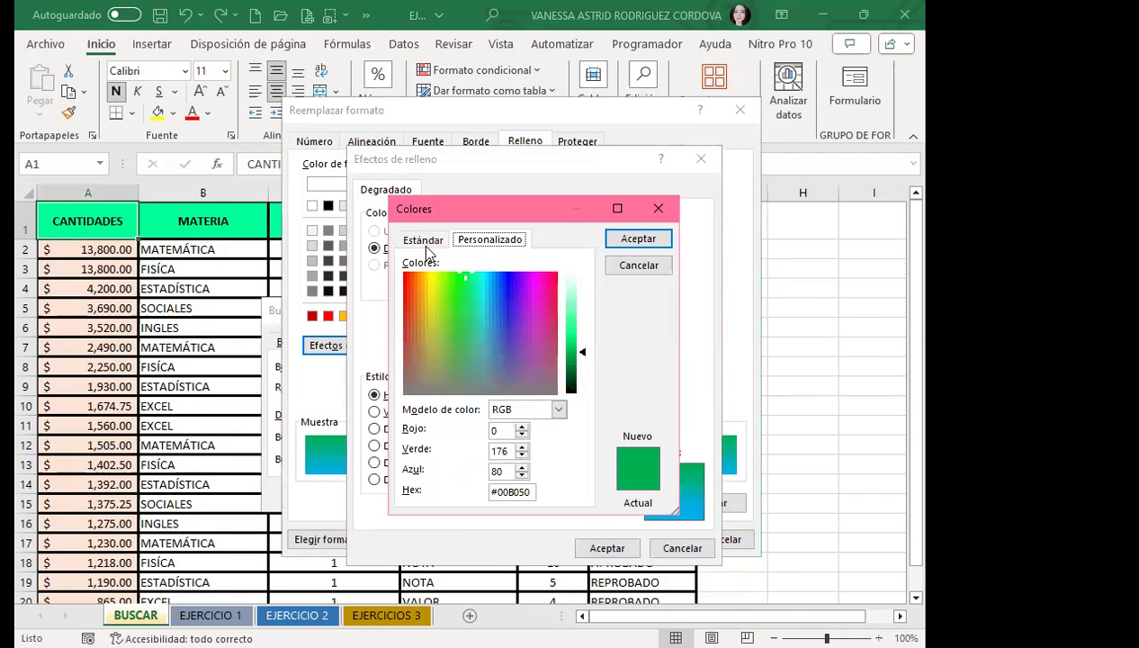
left_click(415, 355)
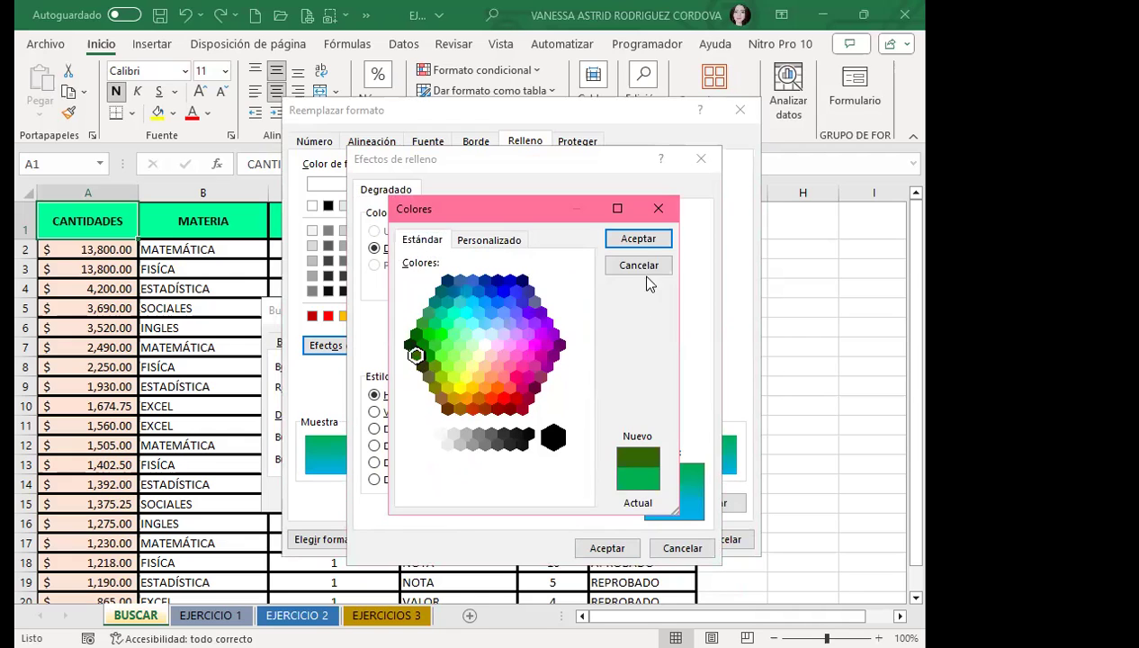
left_click(644, 239)
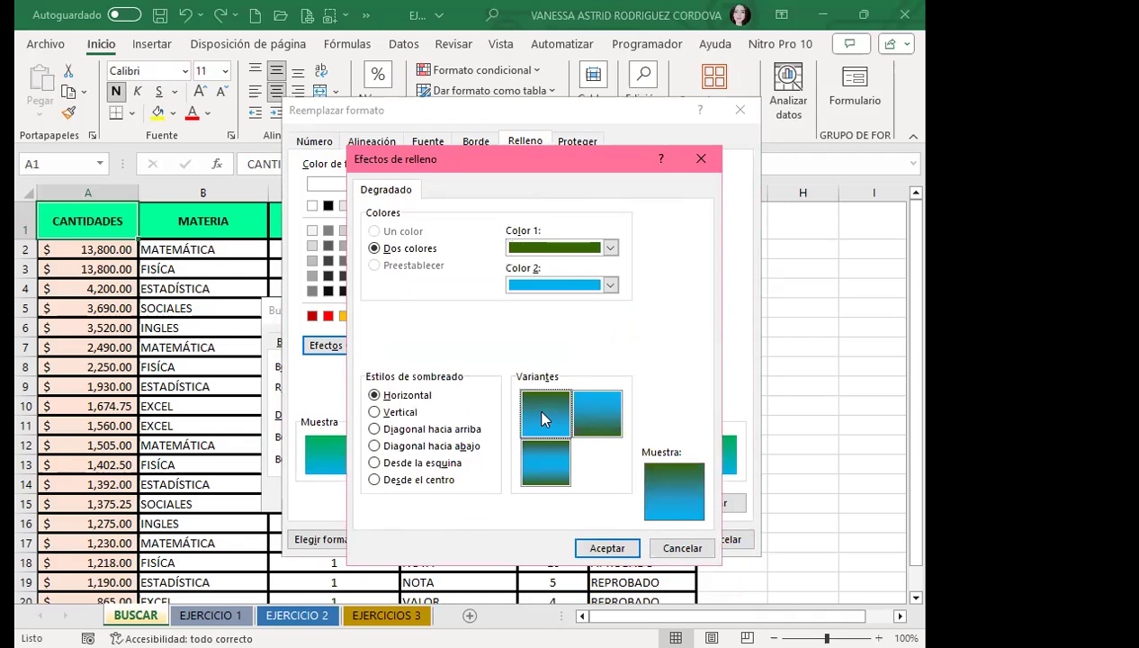
left_click(589, 549)
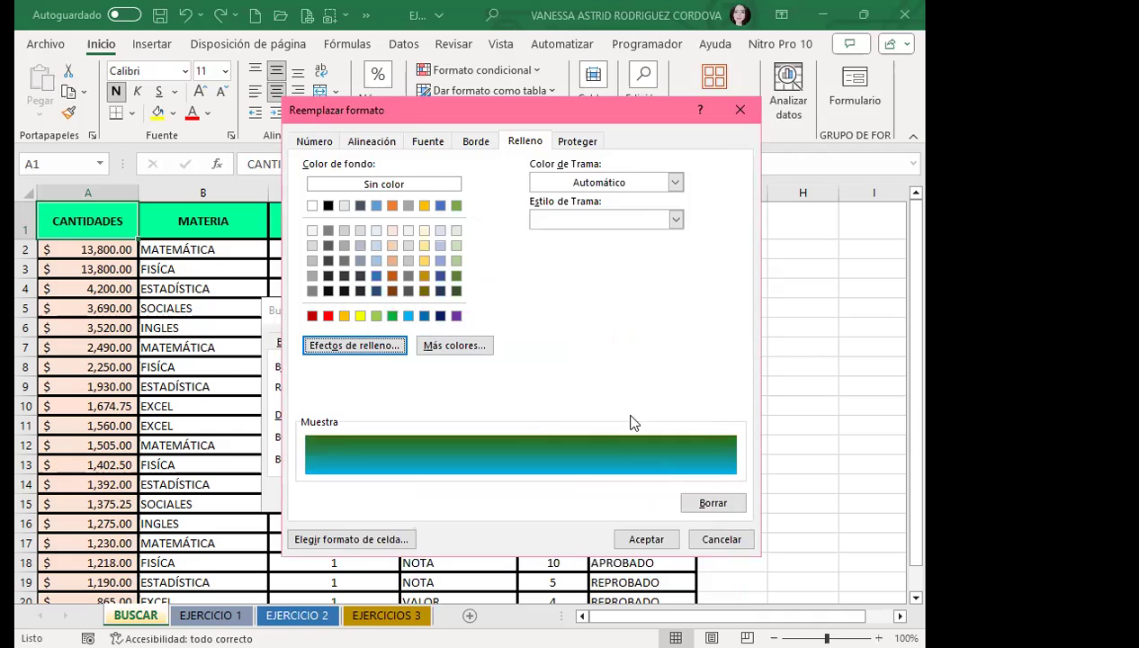
left_click(636, 537)
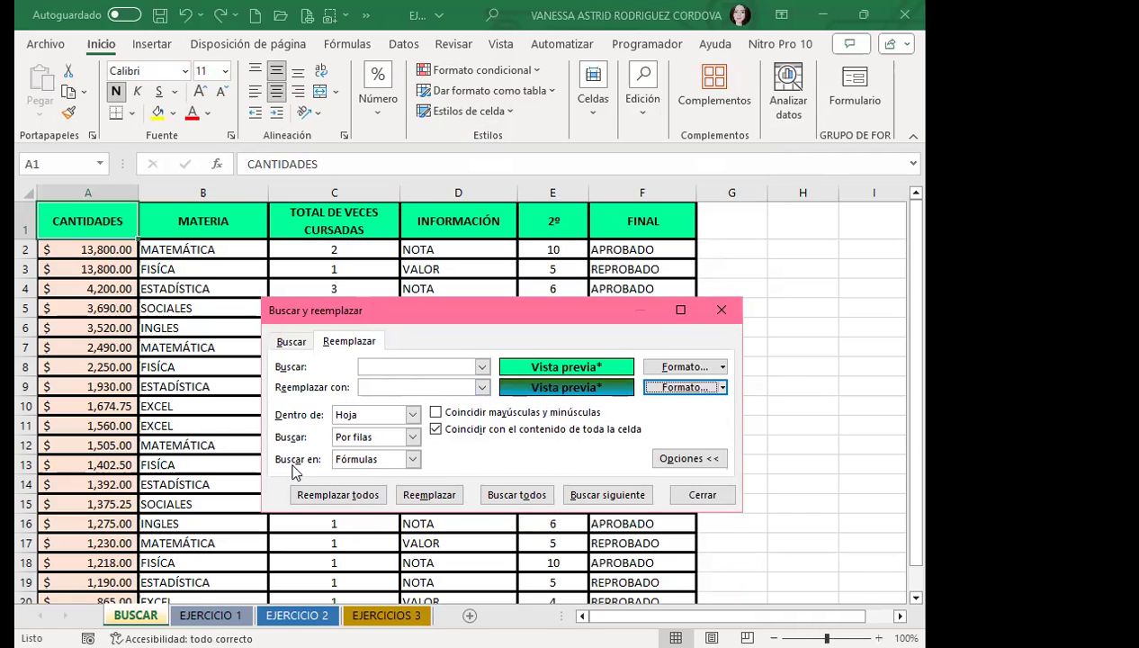
Replace all matching header formats with the gradient (2 replacements), close, and select A1
left_click(340, 494)
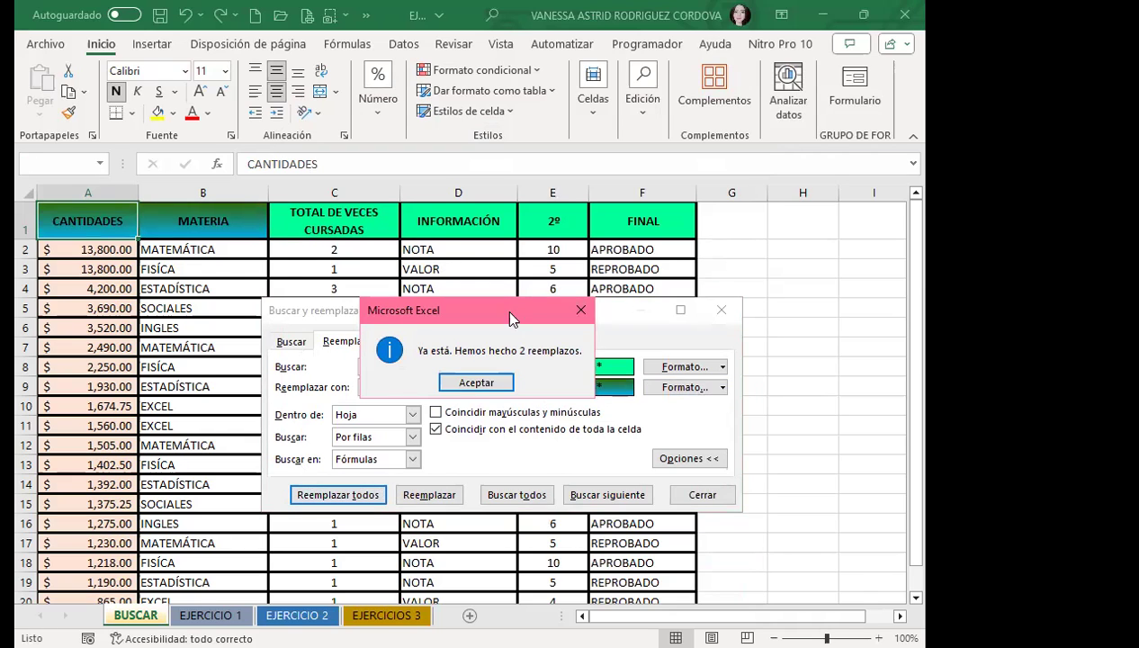
left_click(475, 384)
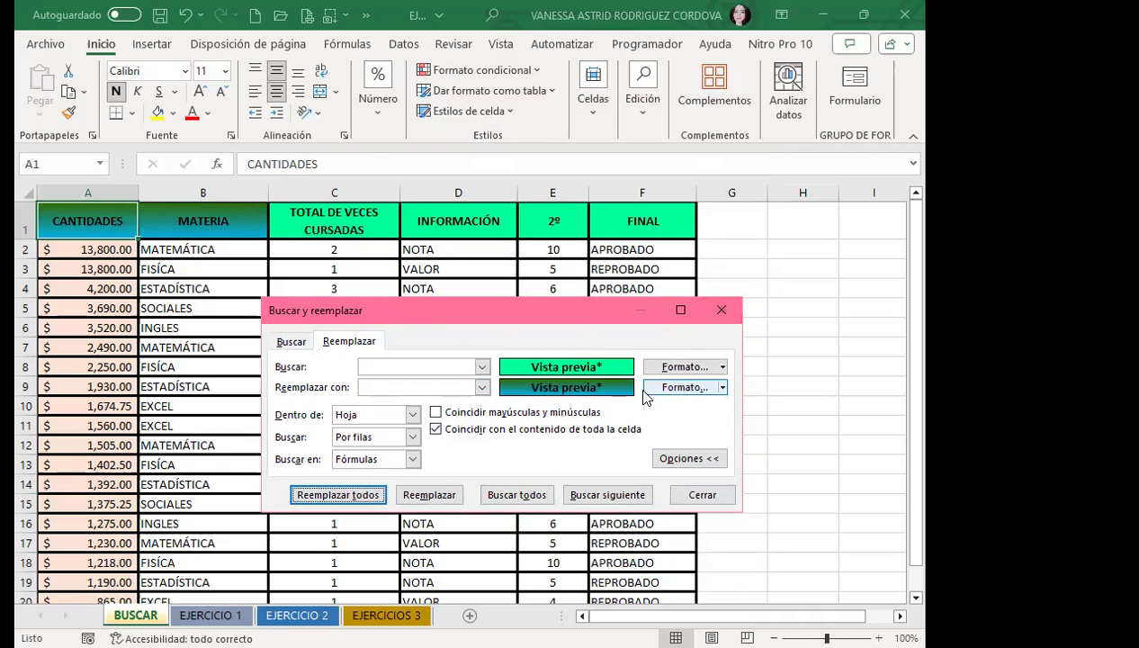
left_click(706, 496)
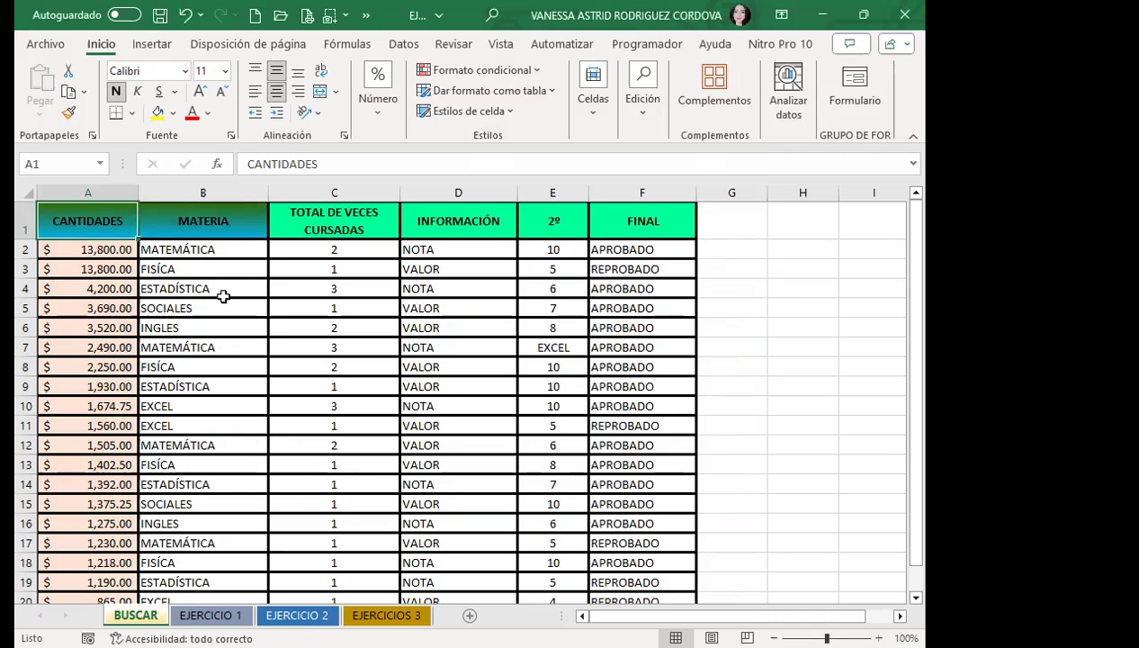
left_click(203, 286)
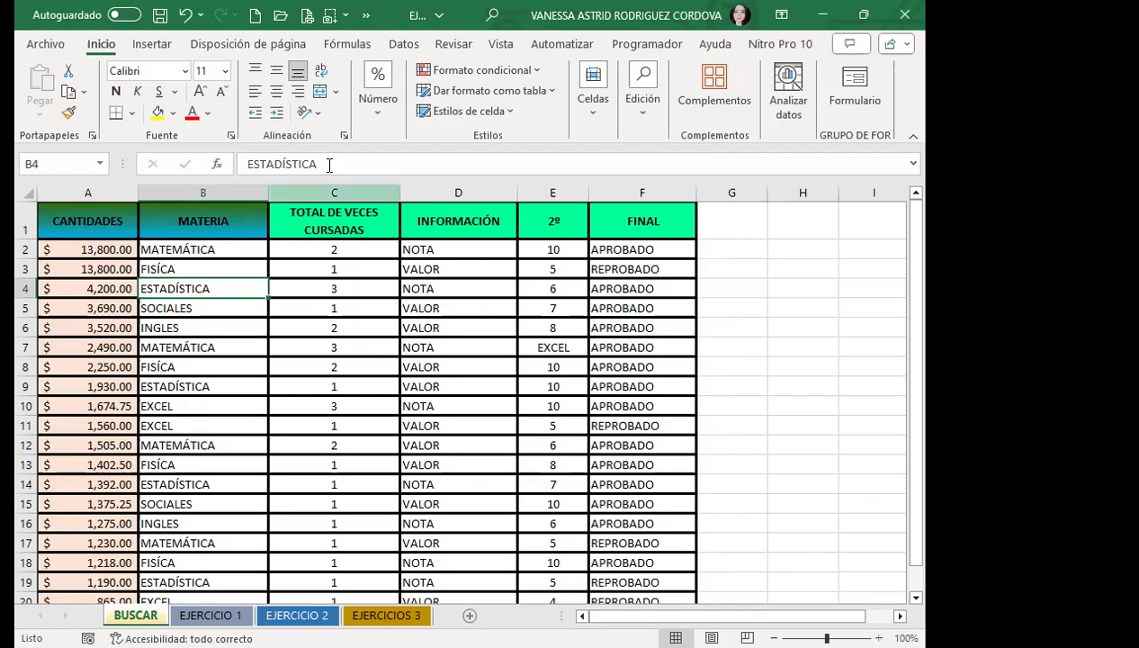
left_click(92, 216)
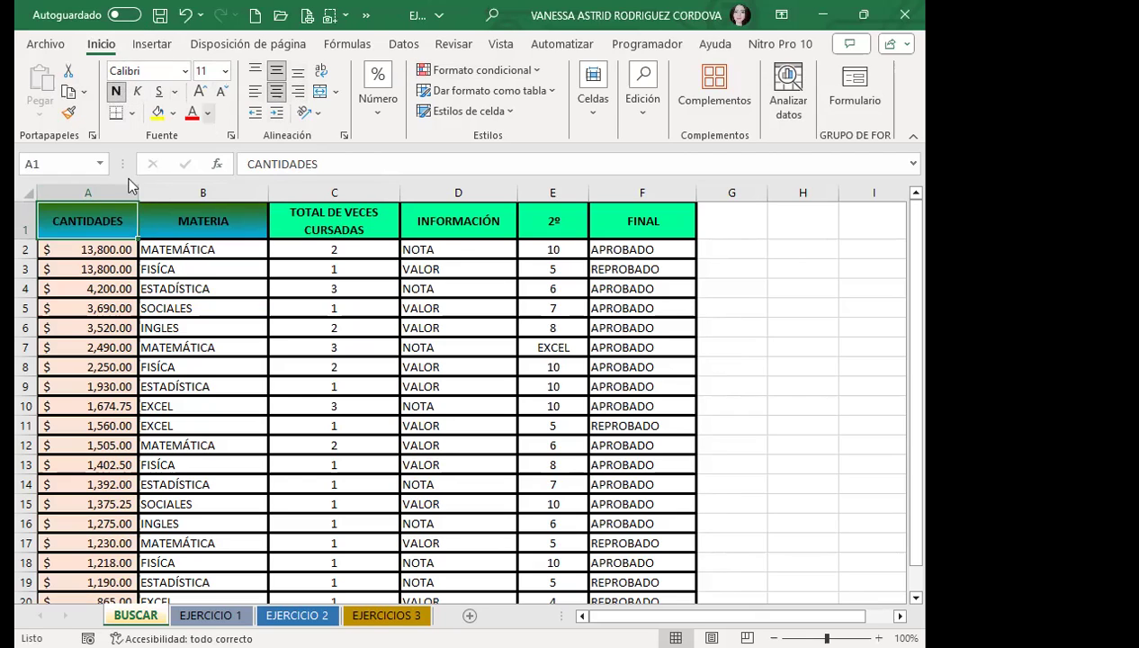
Inspect the formats of headers MATERIA through FINAL in B1 to F1
left_click(213, 221)
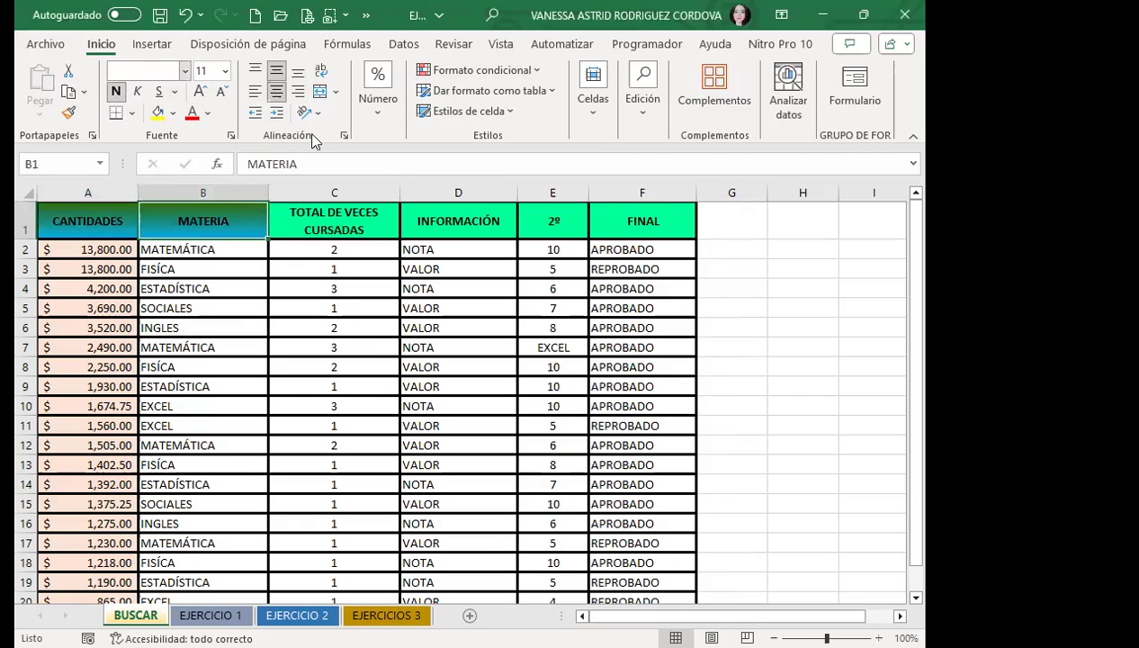
left_click(364, 224)
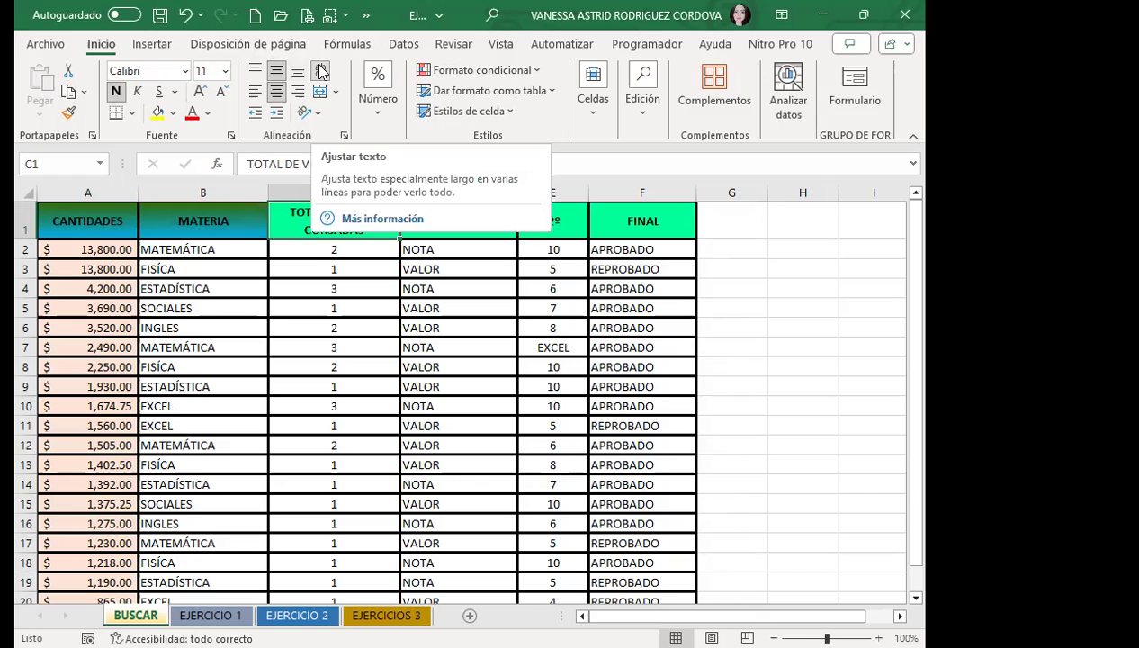
left_click(196, 229)
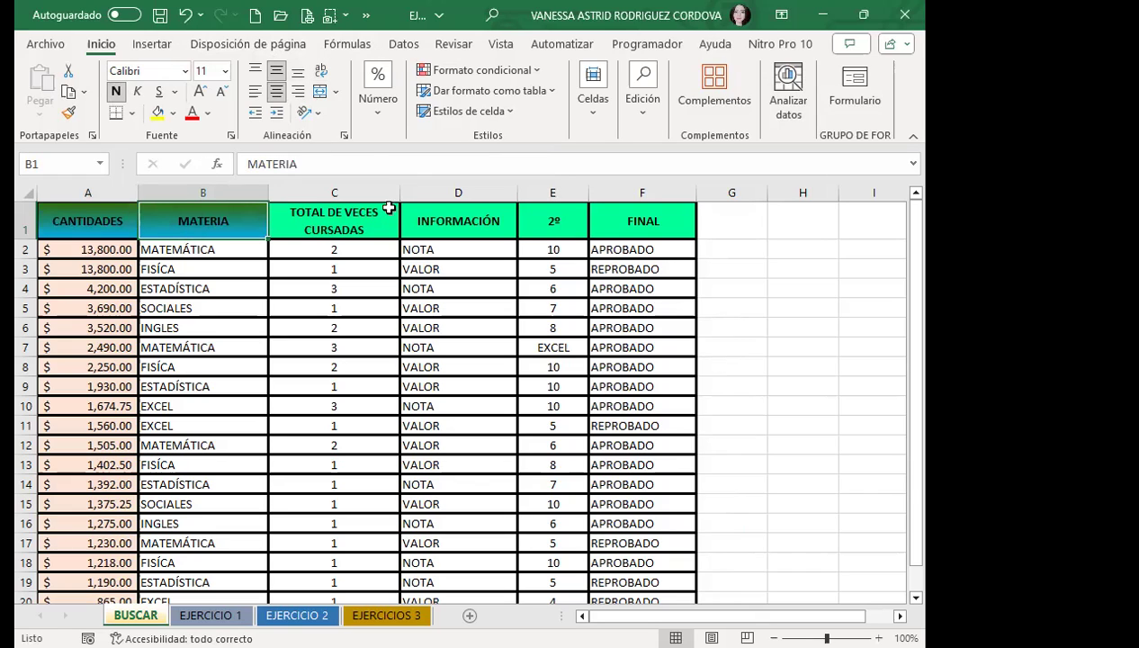
left_click(436, 211)
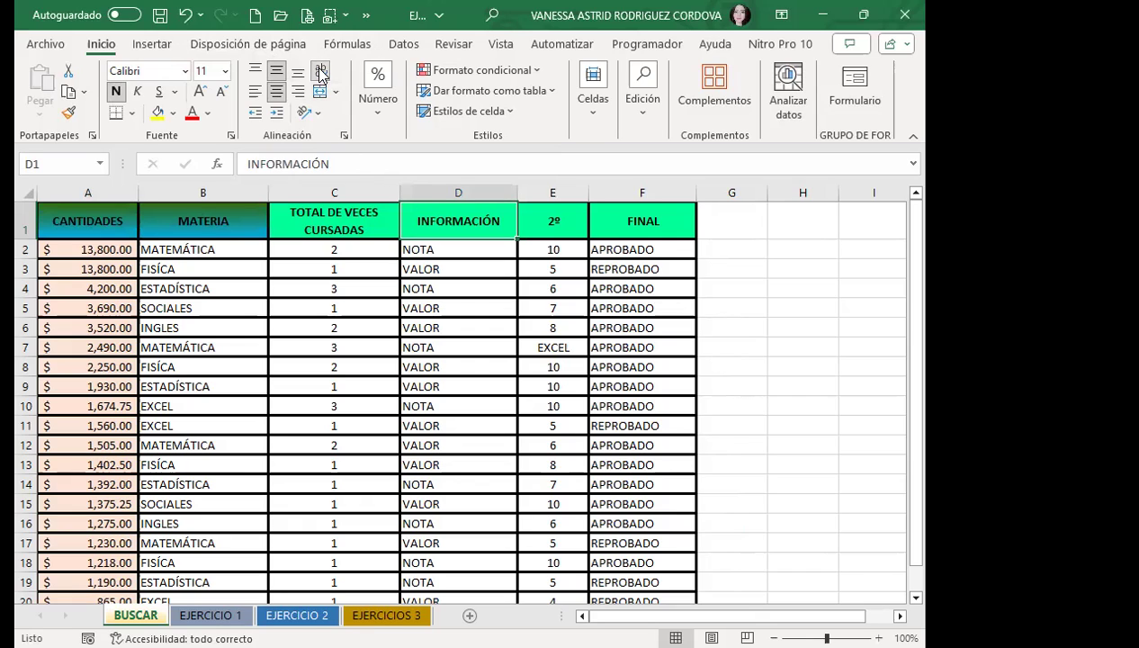
left_click(219, 222)
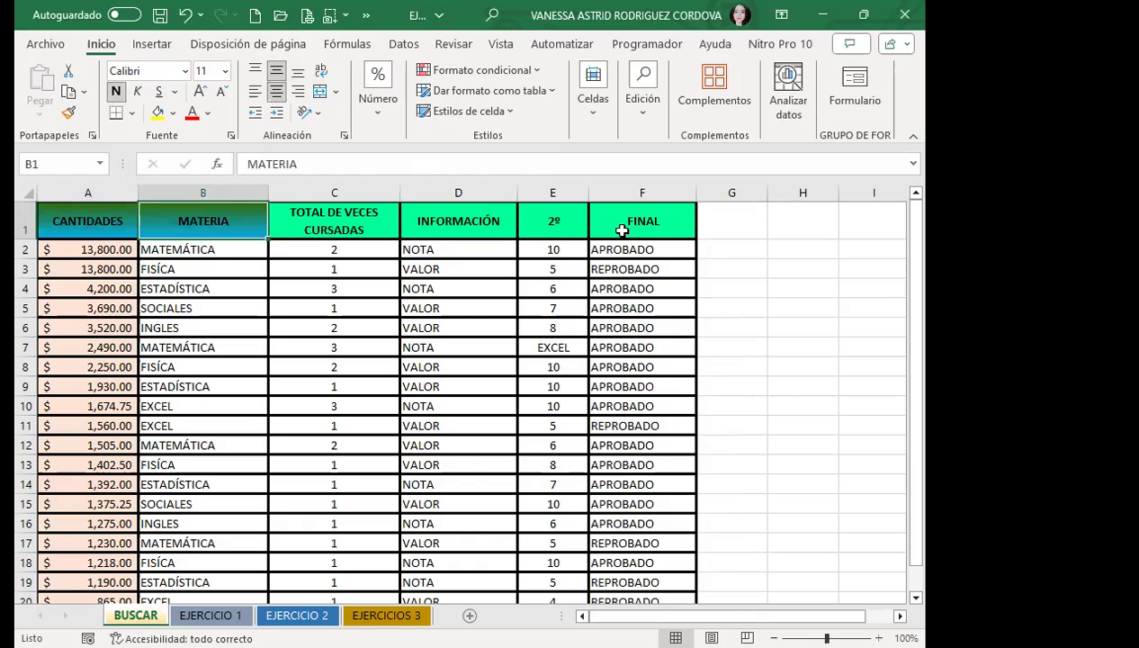
left_click(554, 225)
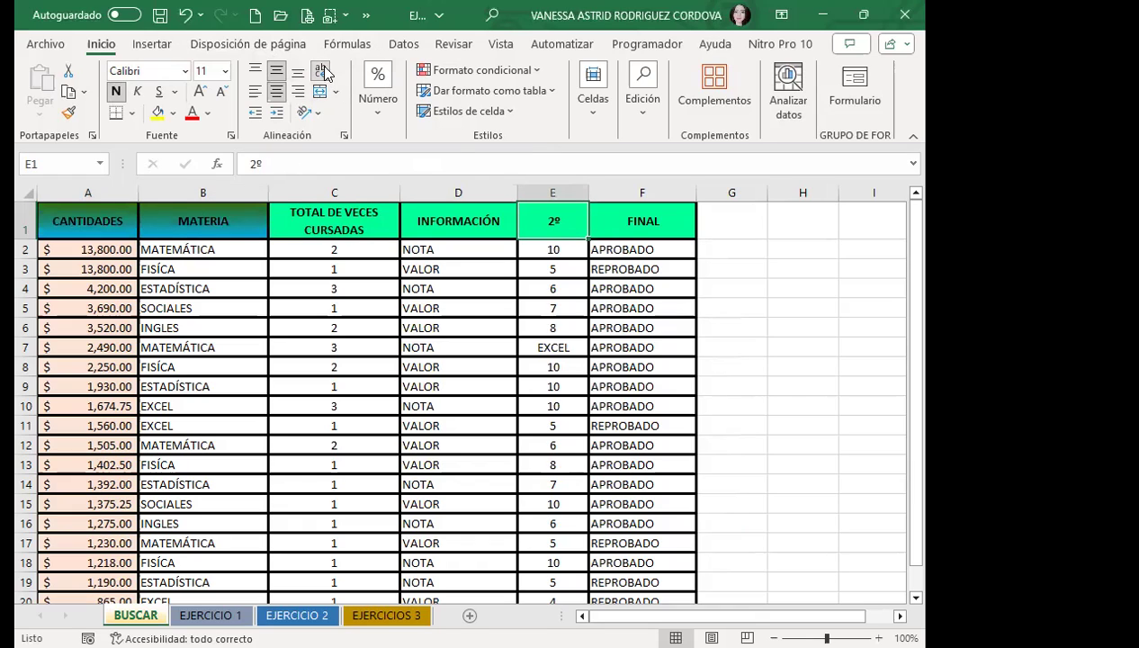
left_click(634, 232)
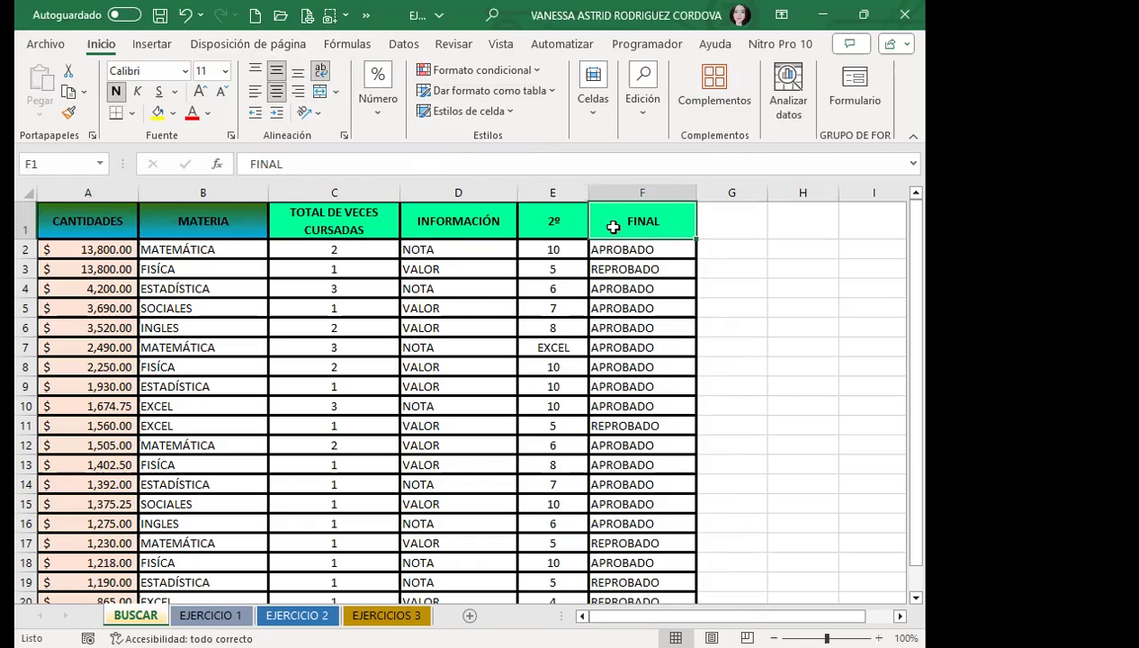
Reselect the CANTIDADES and MATERIA headers, return to A1, and reopen Buscar y reemplazar
left_click_drag(113, 220, 207, 225)
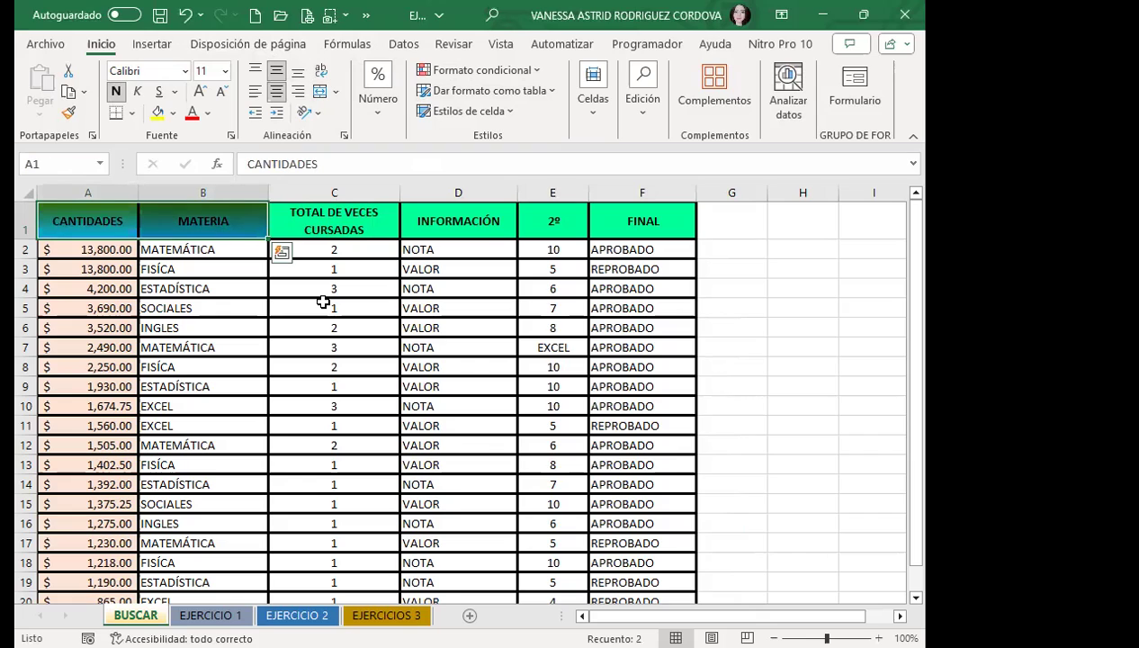
left_click(178, 247)
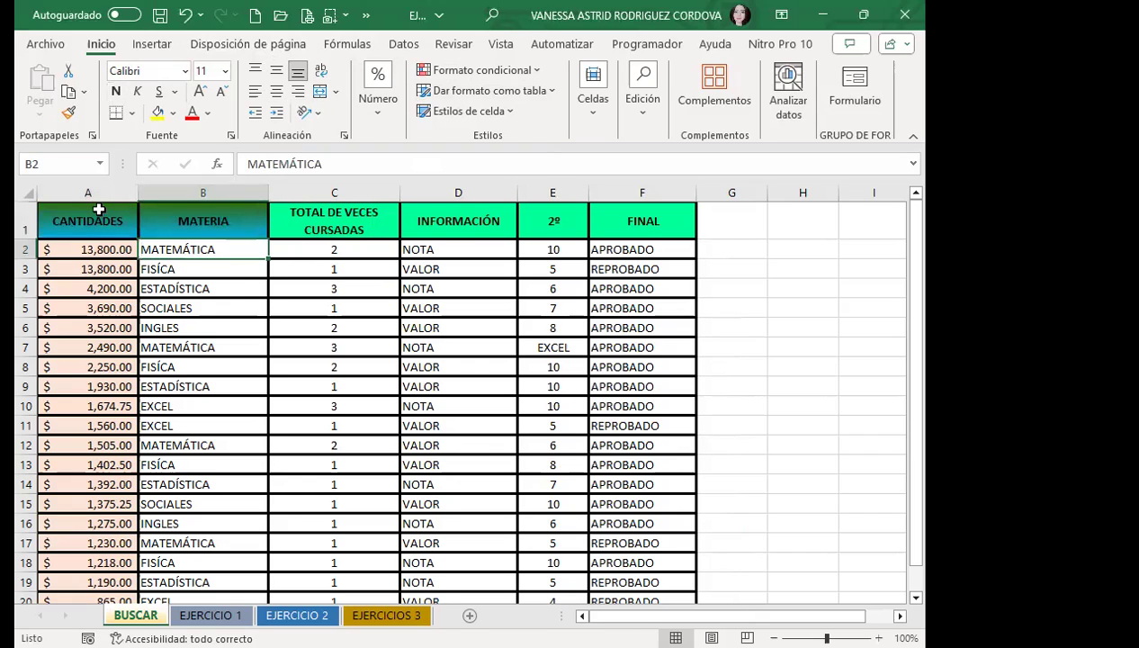
left_click(103, 224)
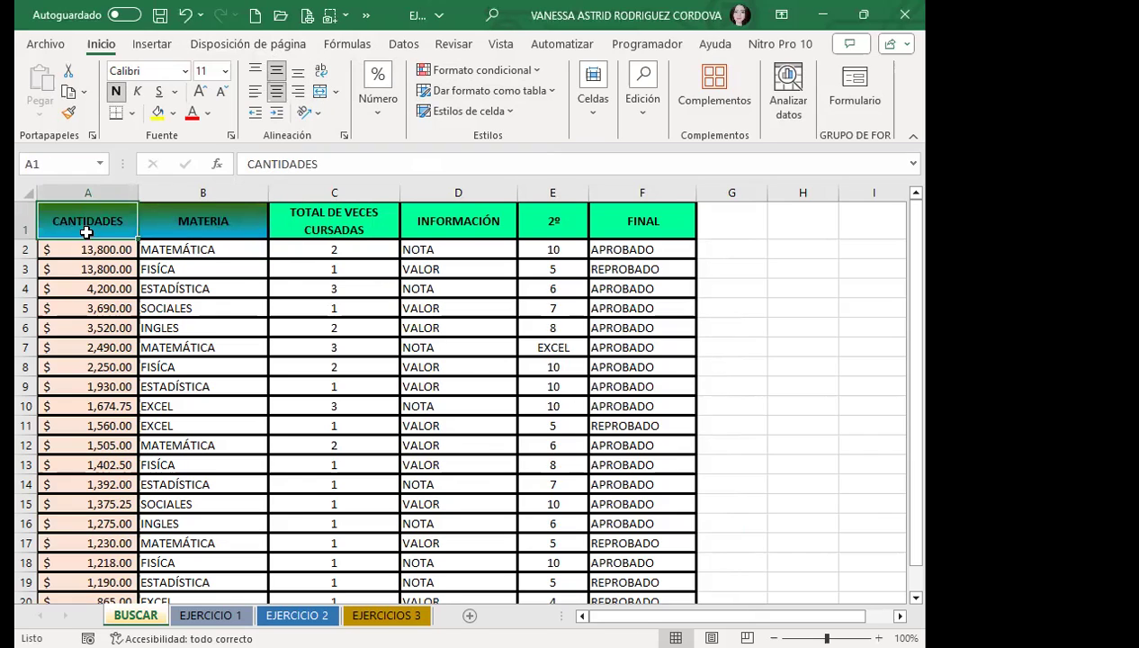
left_click(256, 224)
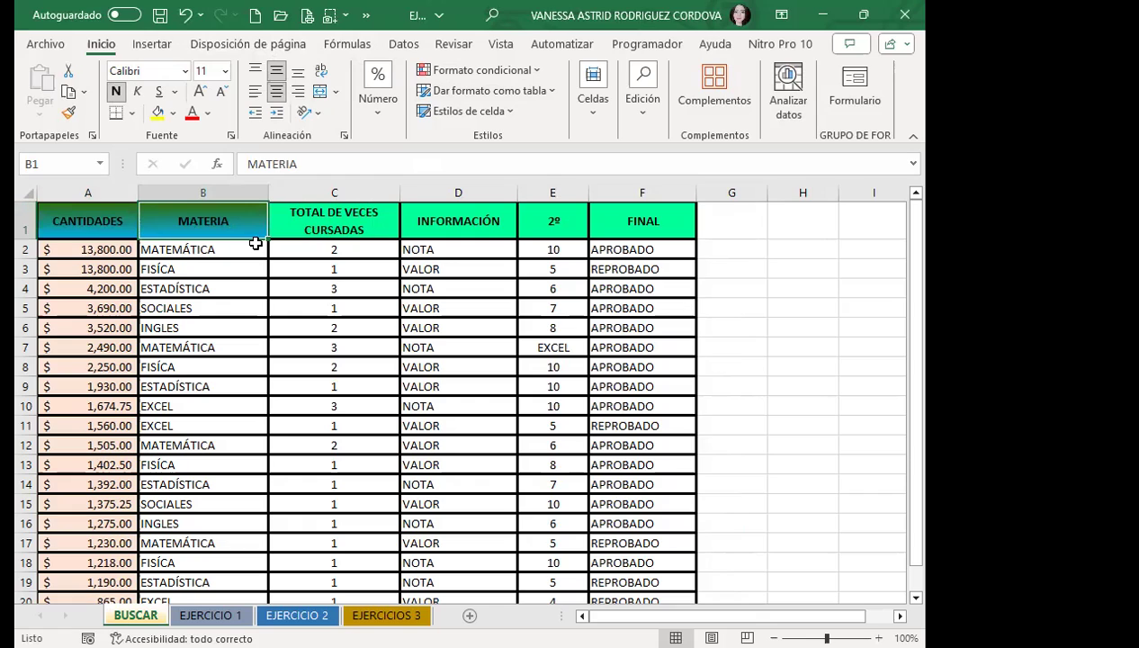
left_click(103, 223)
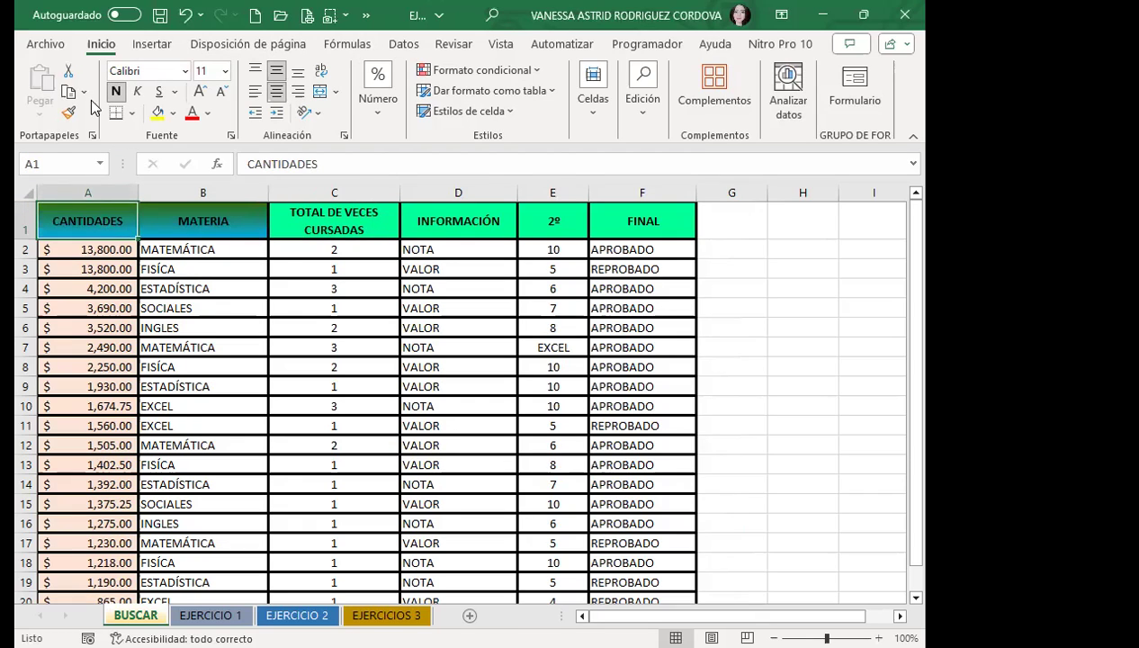
left_click_drag(133, 216, 189, 222)
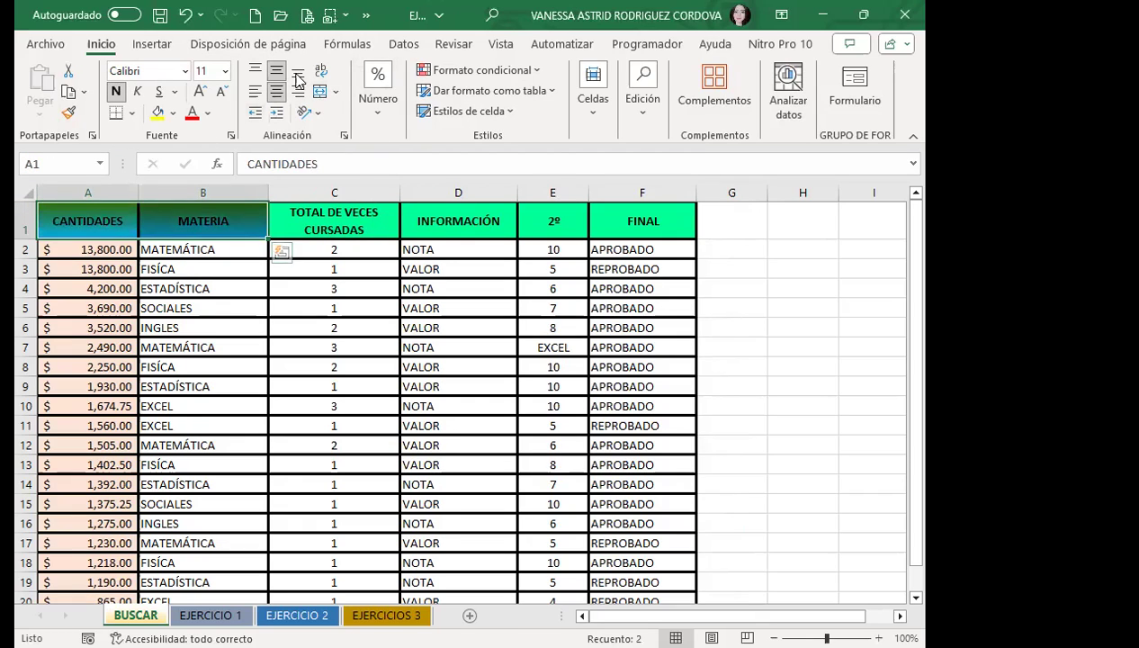
left_click(157, 221)
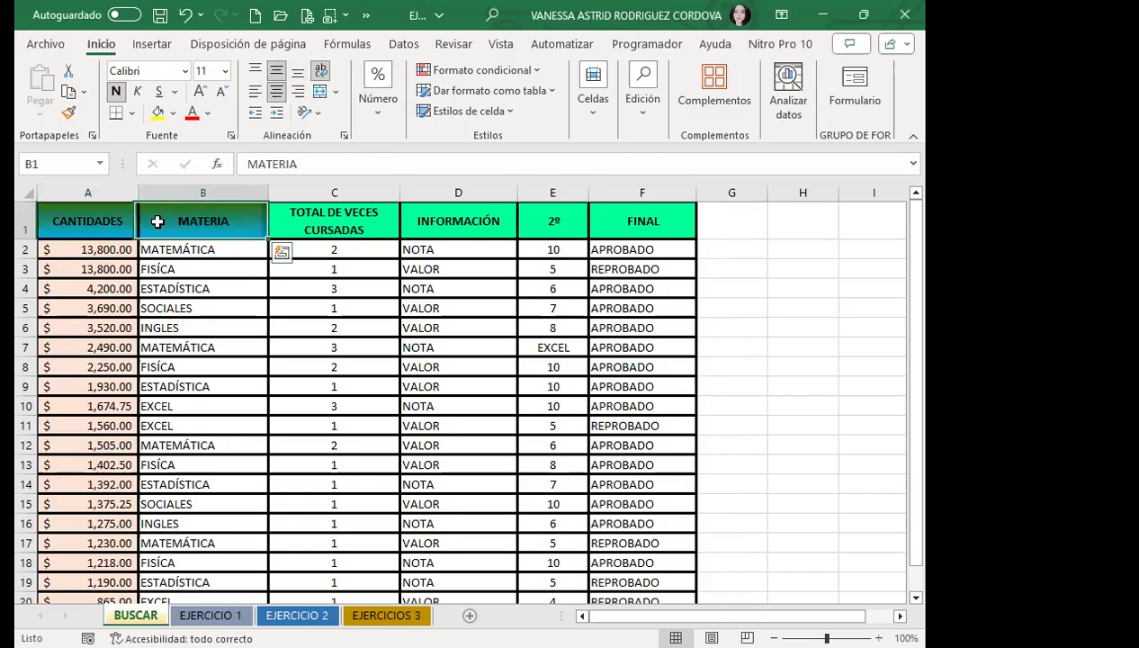
key("Left")
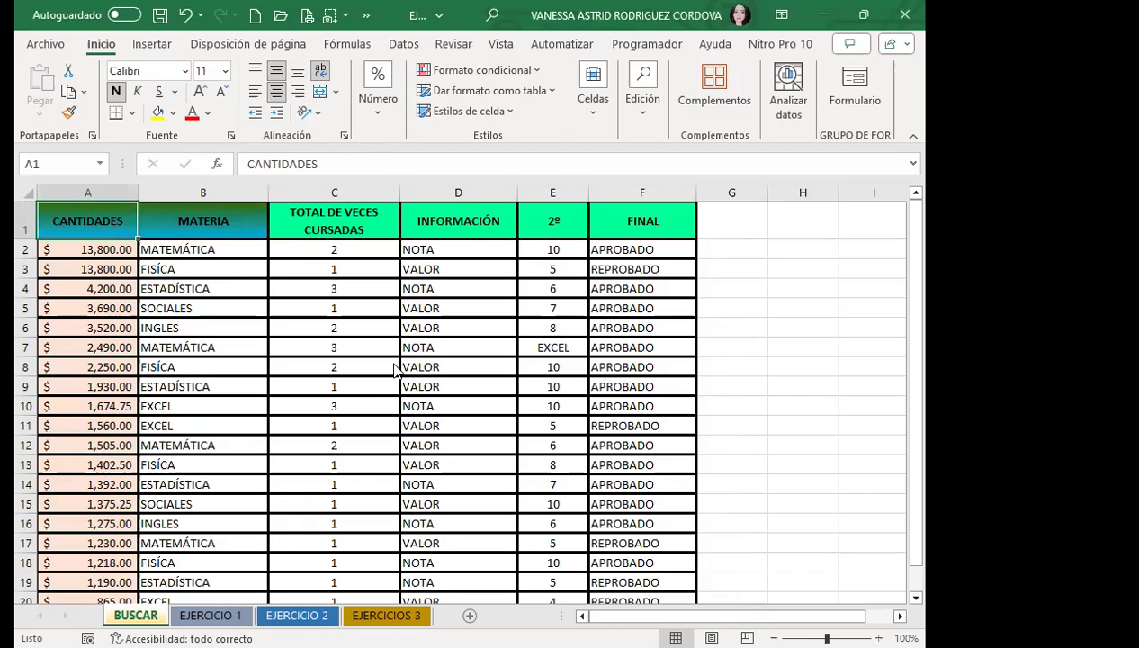
key("ctrl+b")
Try Reemplazar todos twice, dismissing the nothing-to-replace message each time
left_click(349, 363)
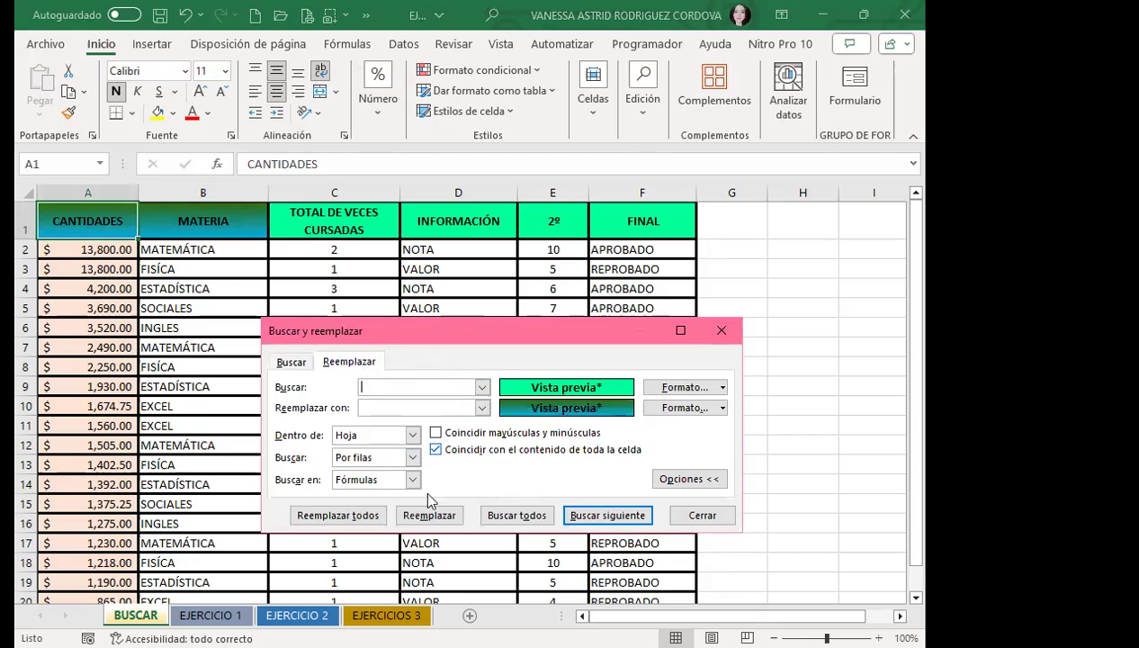
left_click(326, 515)
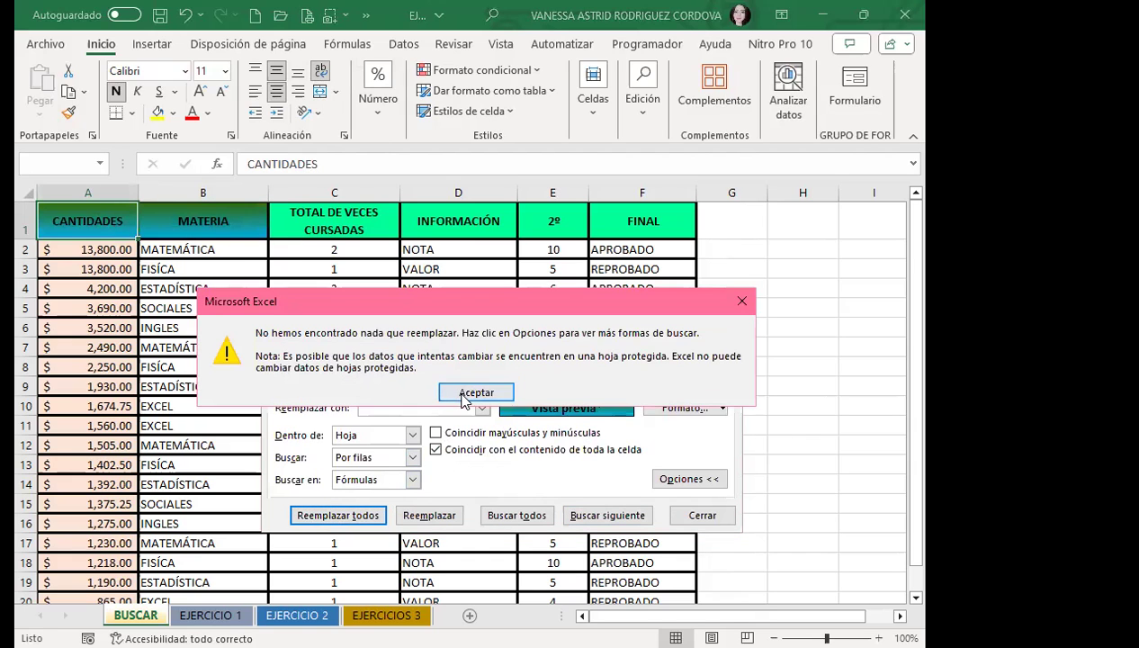
left_click(465, 400)
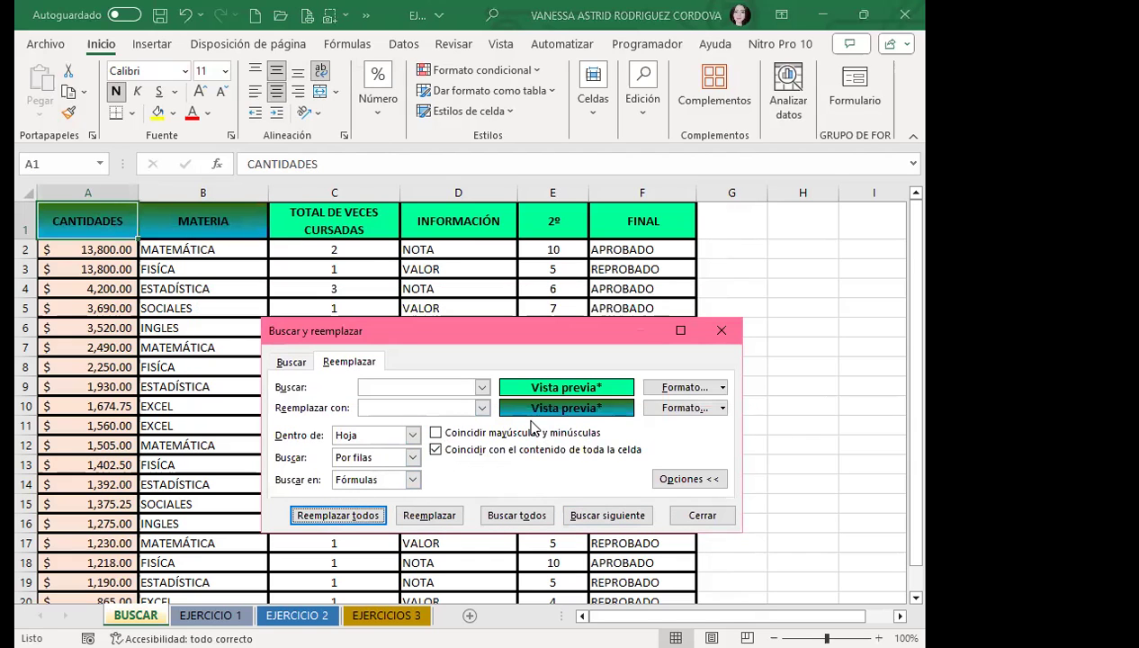
left_click(348, 520)
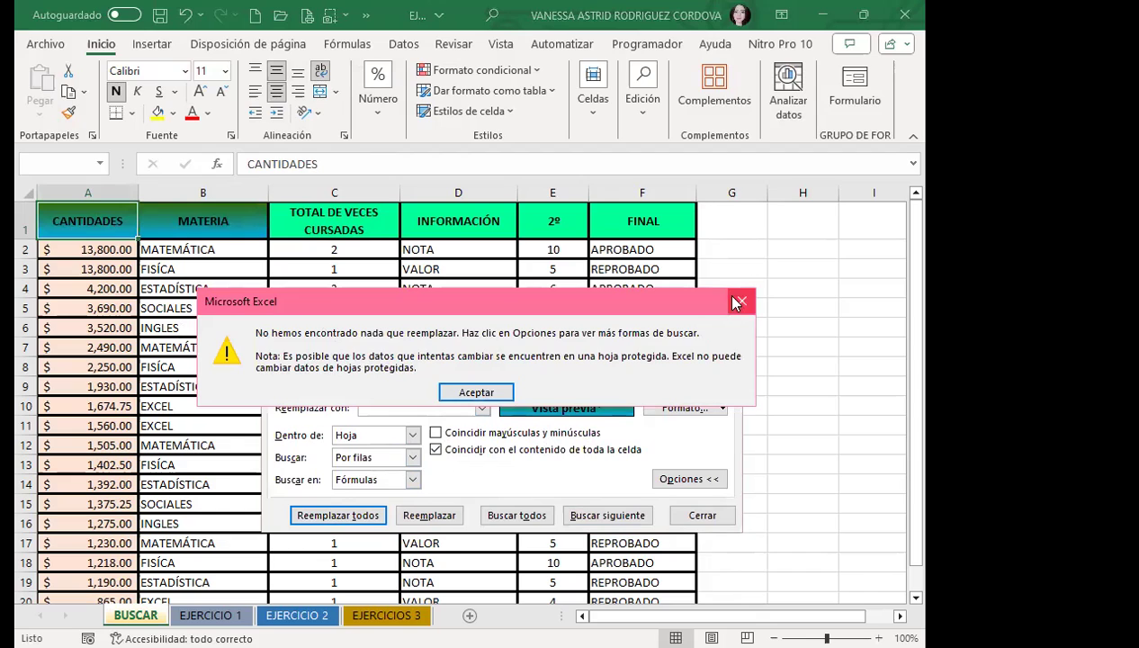
key("Return")
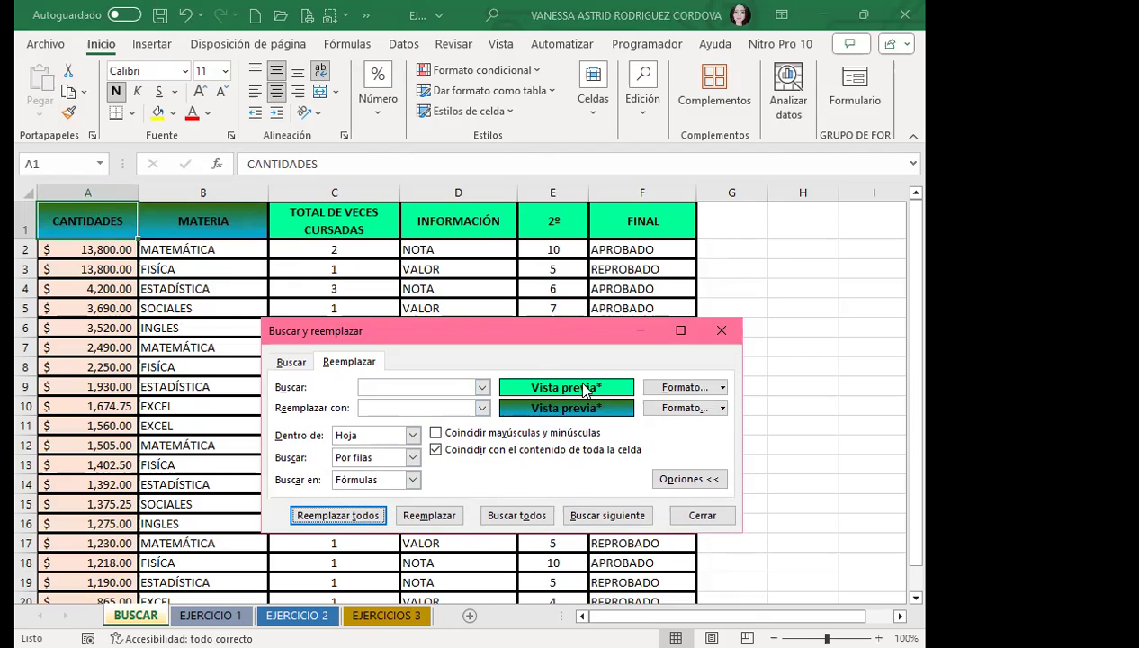
Sample header C1 as the search format and replace all, making 4 replacements
left_click(724, 388)
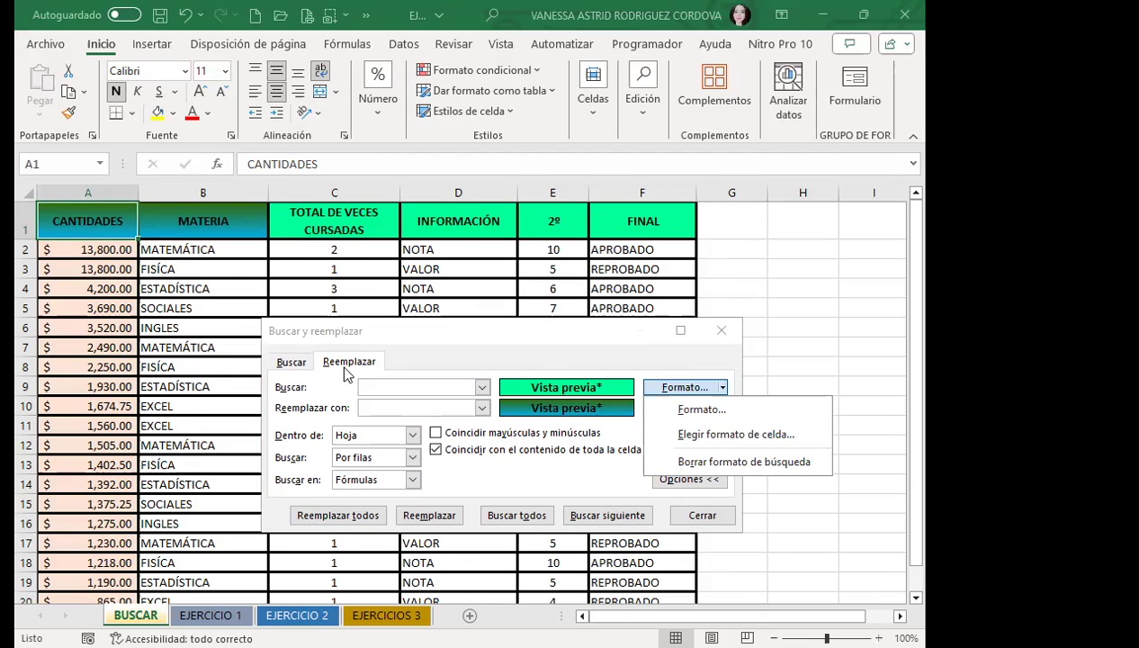
left_click(698, 435)
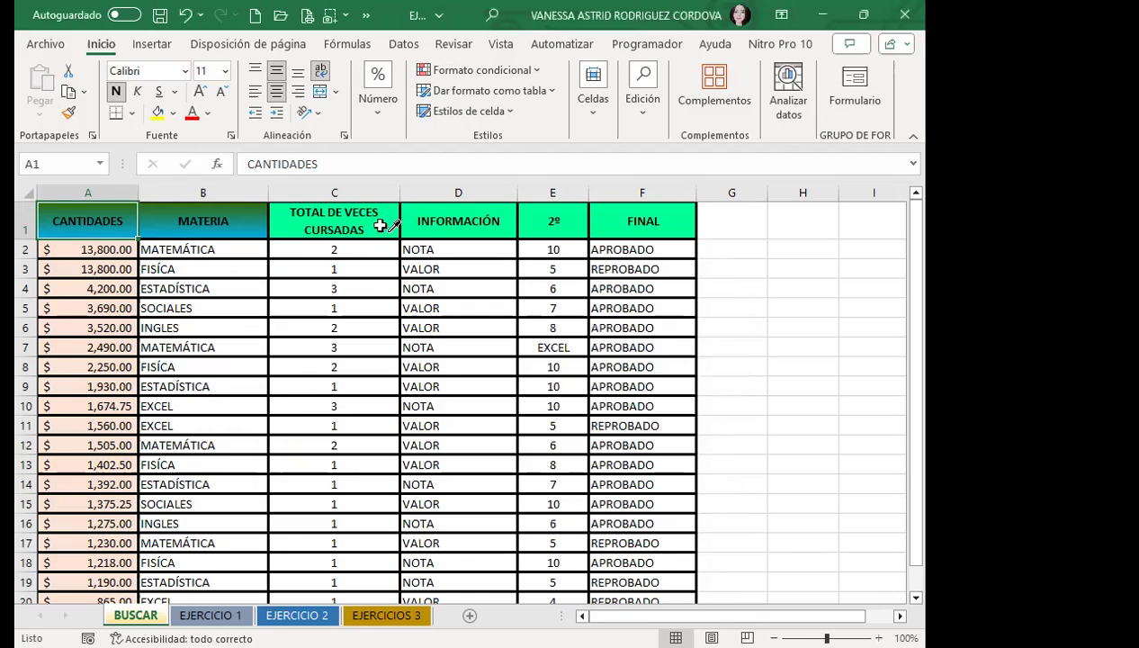
left_click(362, 214)
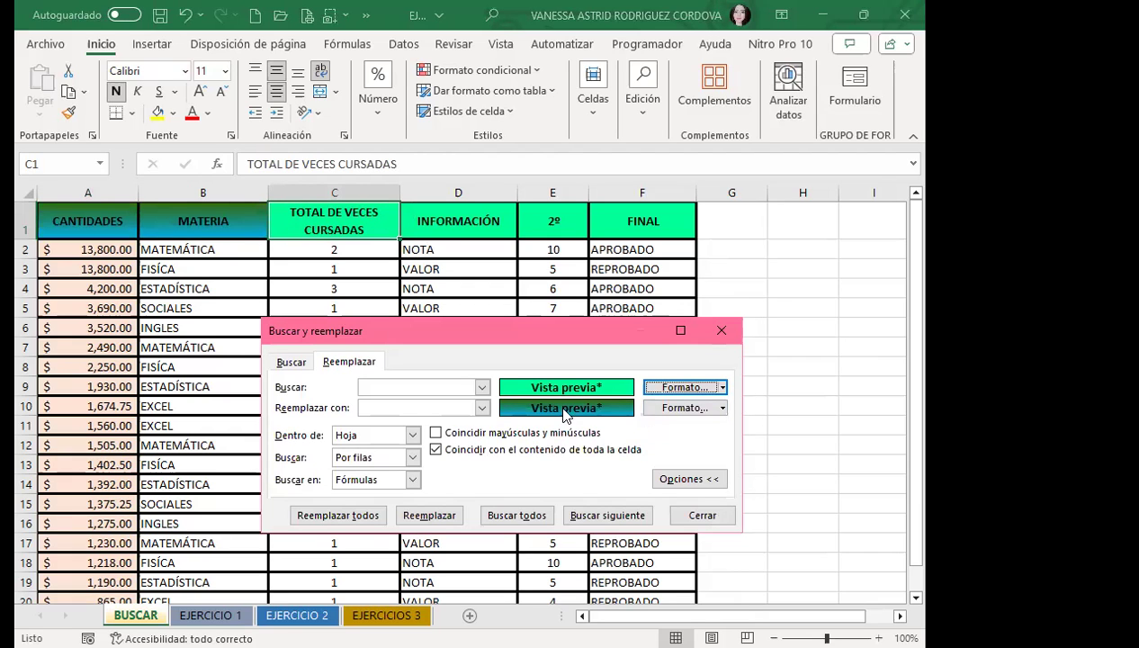
left_click(341, 517)
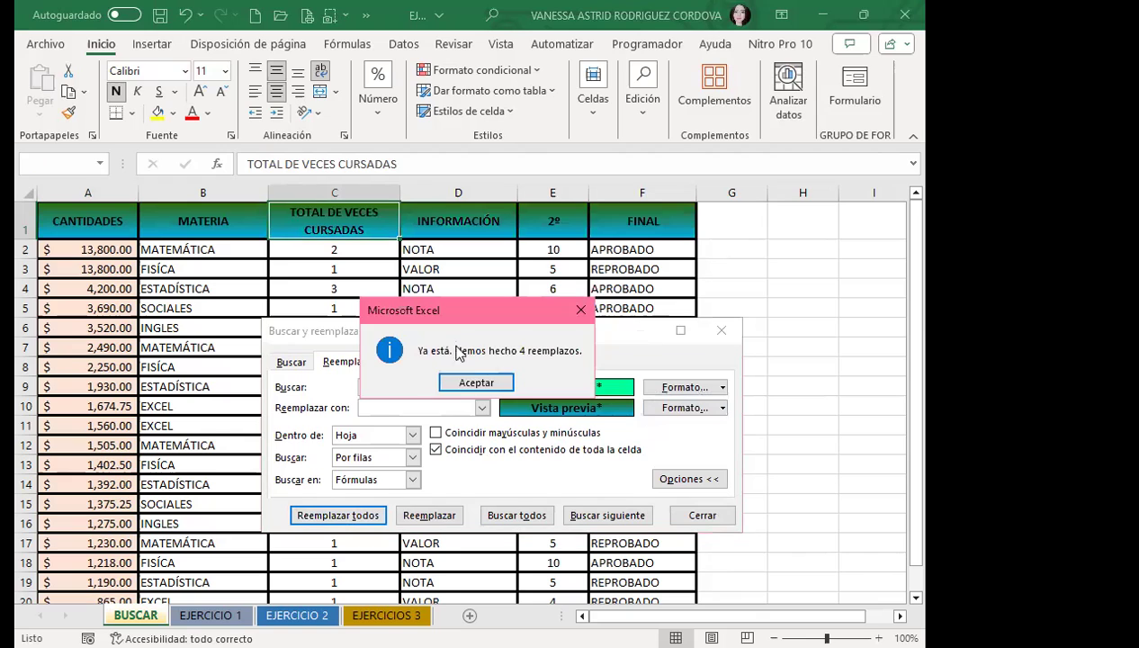
left_click(472, 387)
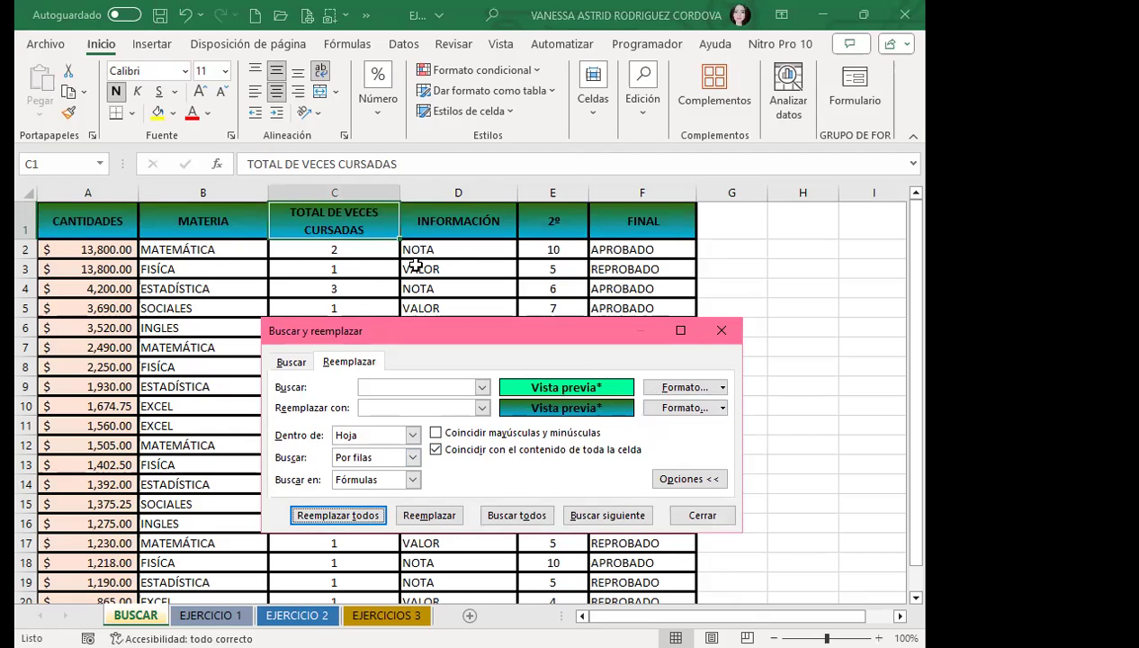
Clear both the search and replacement formats and close the dialog
left_click(721, 387)
left_click(713, 462)
left_click(722, 407)
left_click(691, 483)
left_click(292, 363)
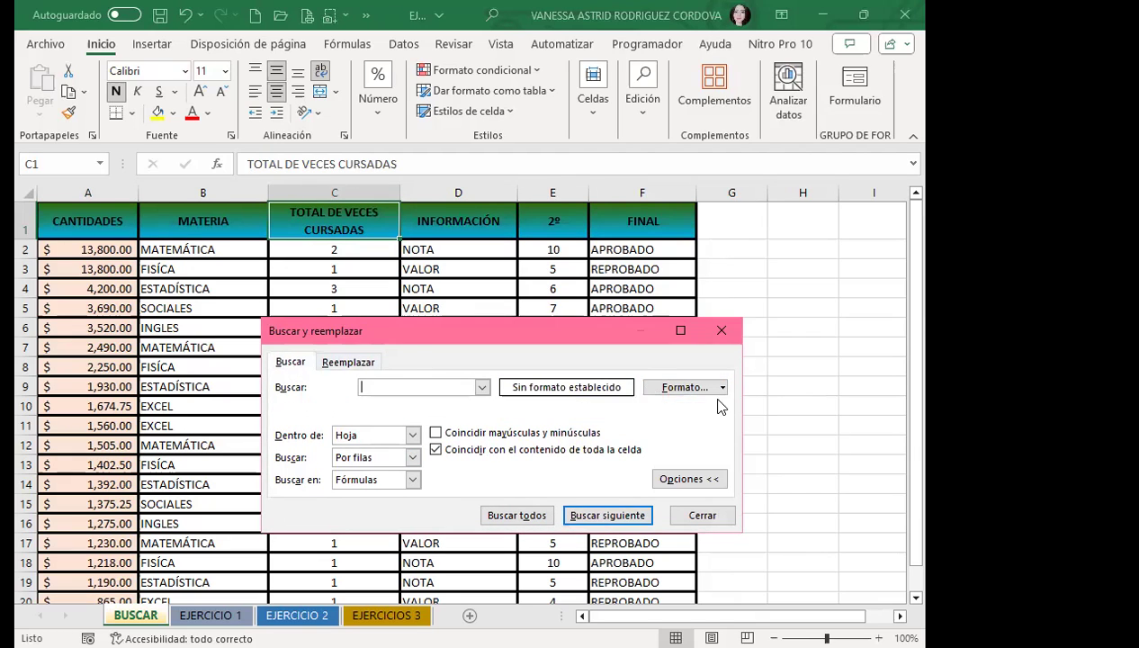
left_click(698, 515)
left_click(657, 351)
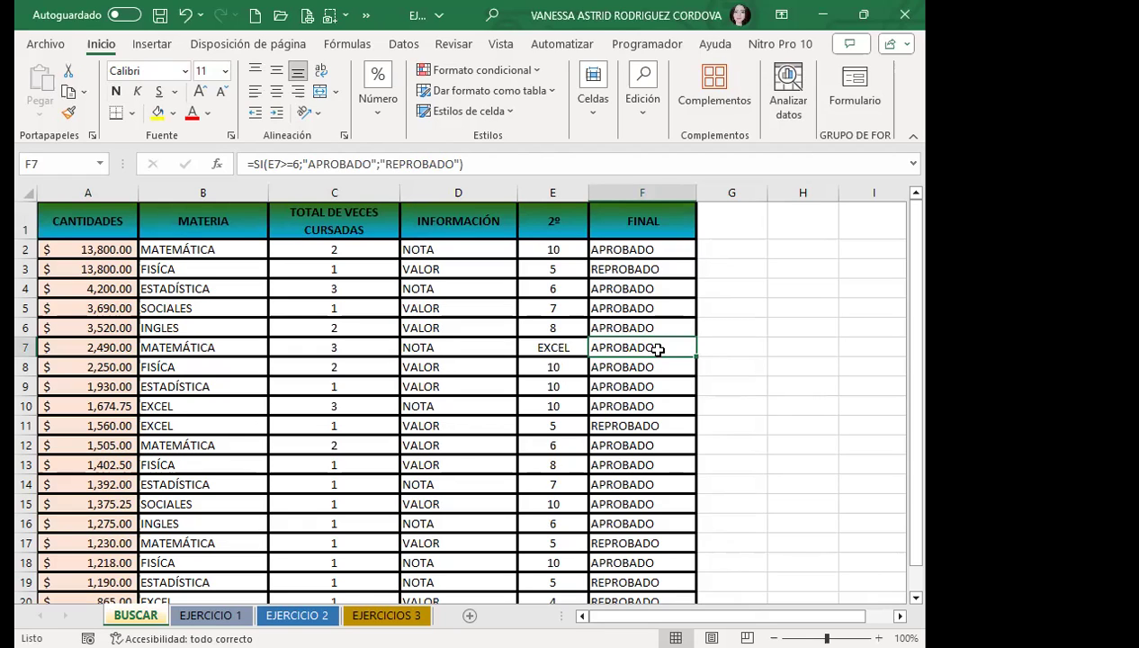
Reopen find and replace and copy the search format from pink amount cell A2
key("ctrl+b")
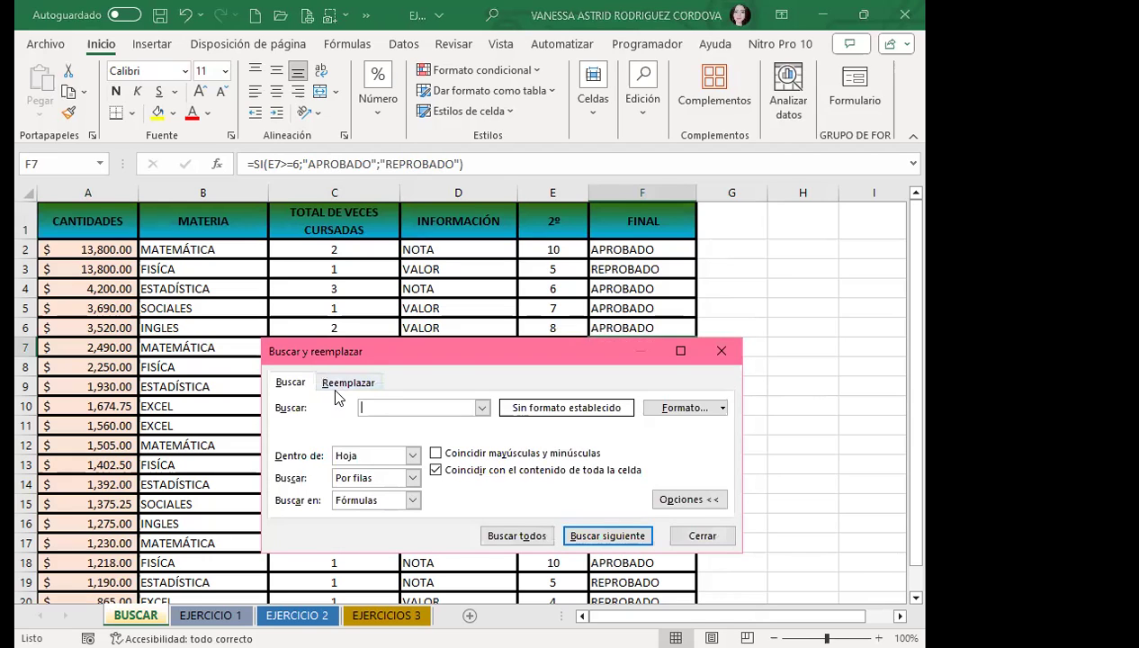
left_click_drag(447, 352, 470, 311)
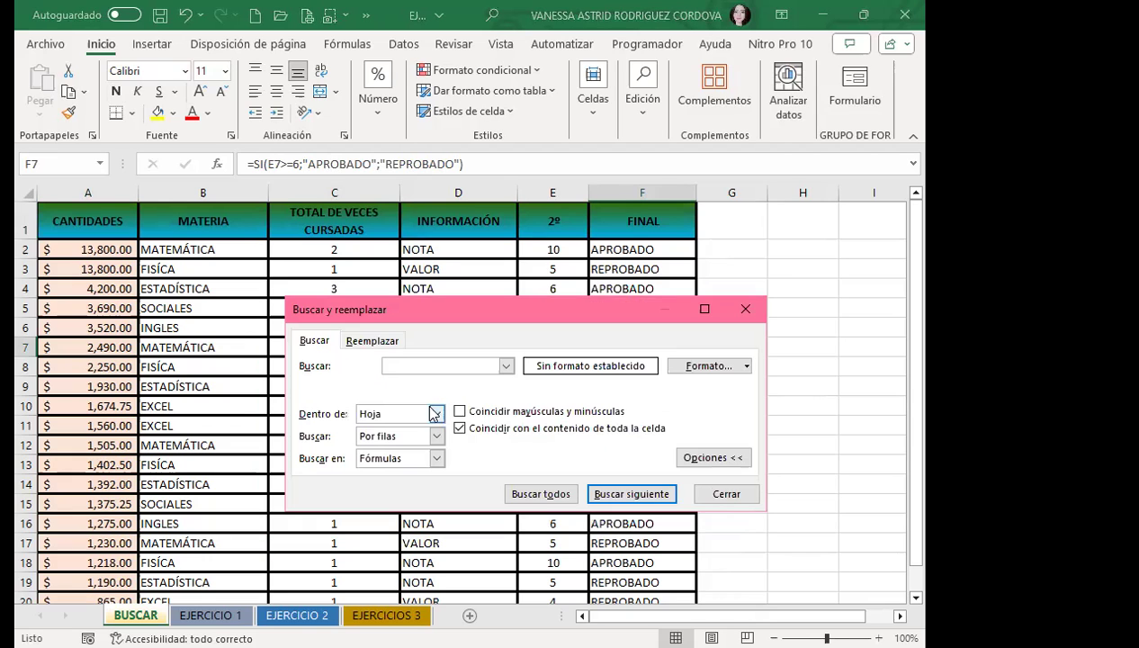
left_click(372, 341)
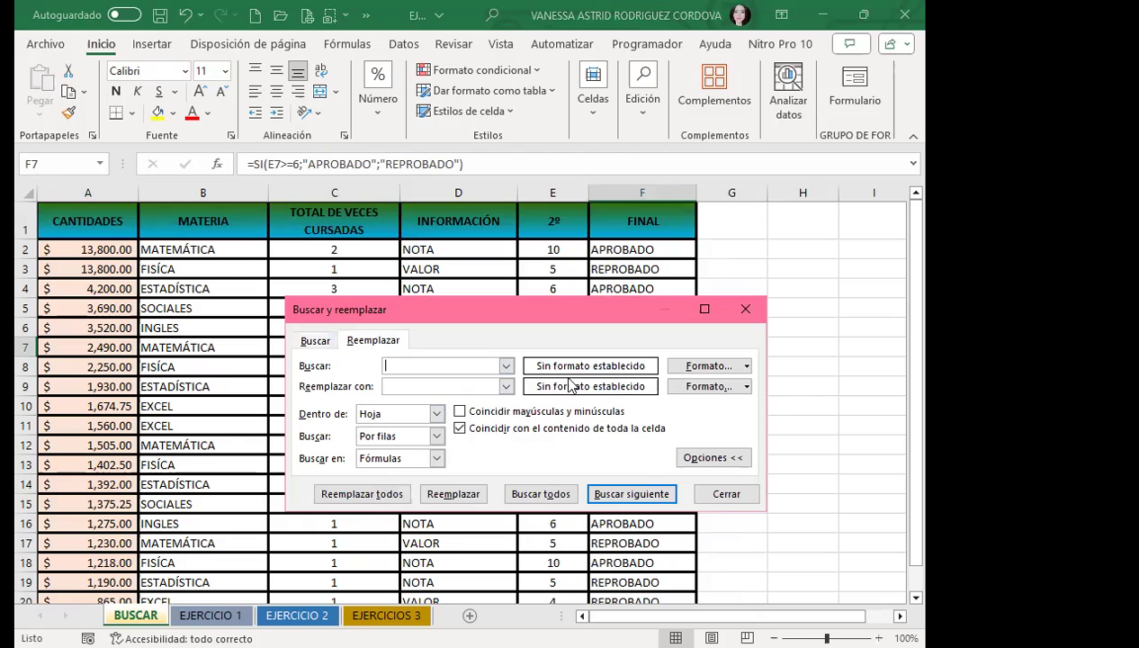
left_click(397, 386)
left_click(756, 311)
left_click(477, 306)
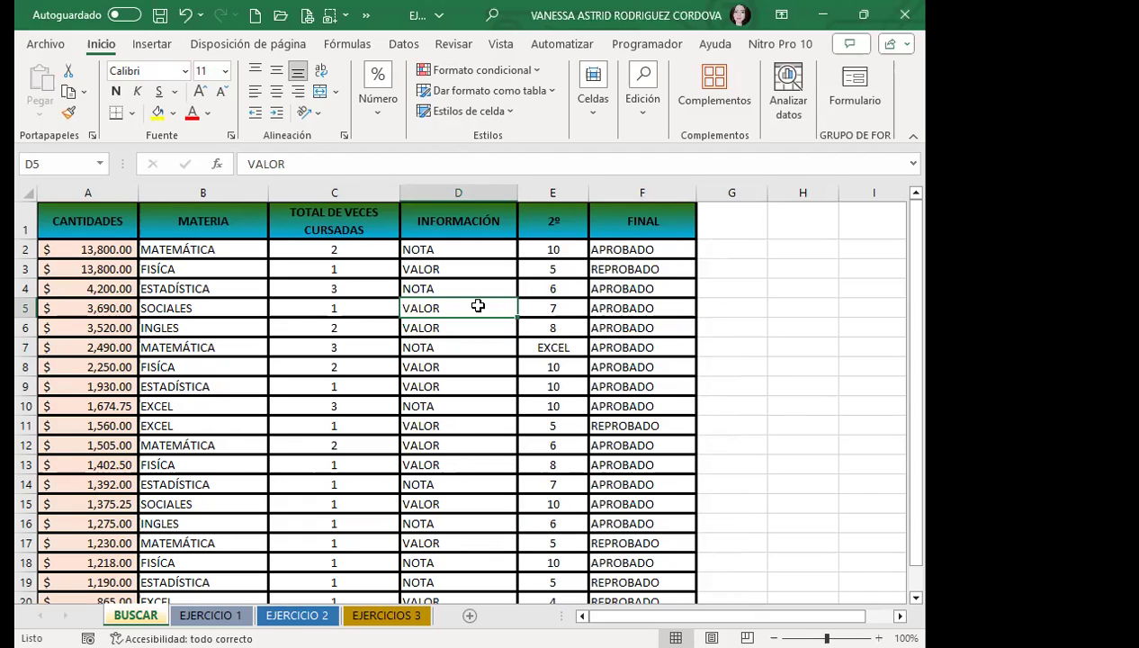
key("ctrl+b")
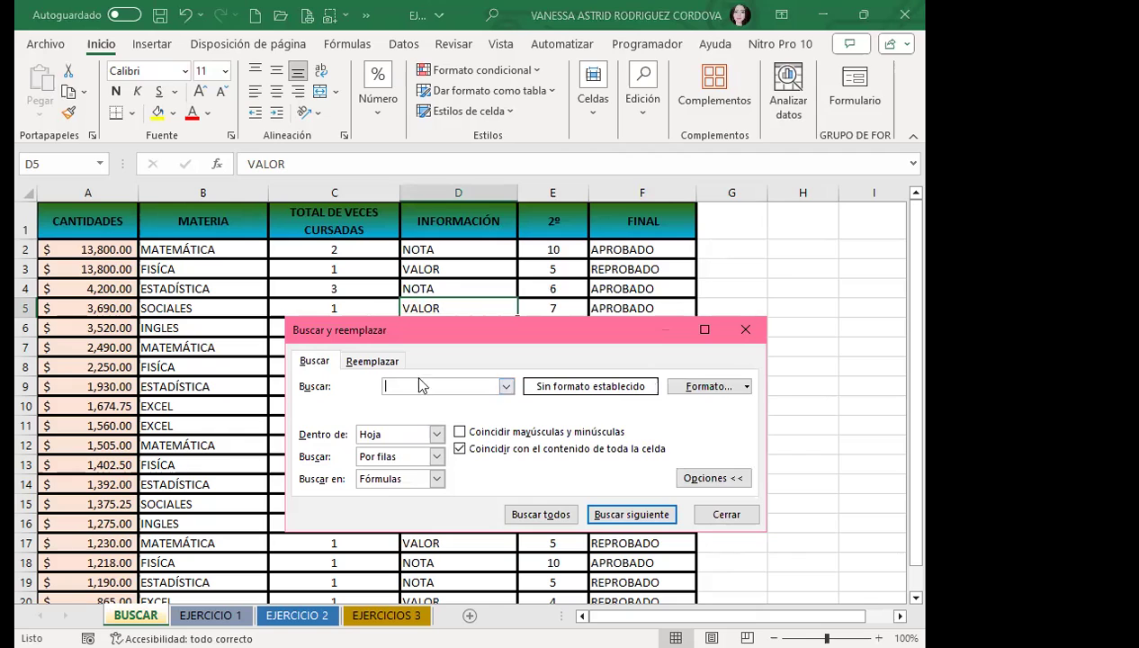
left_click(747, 386)
left_click(724, 433)
left_click(110, 248)
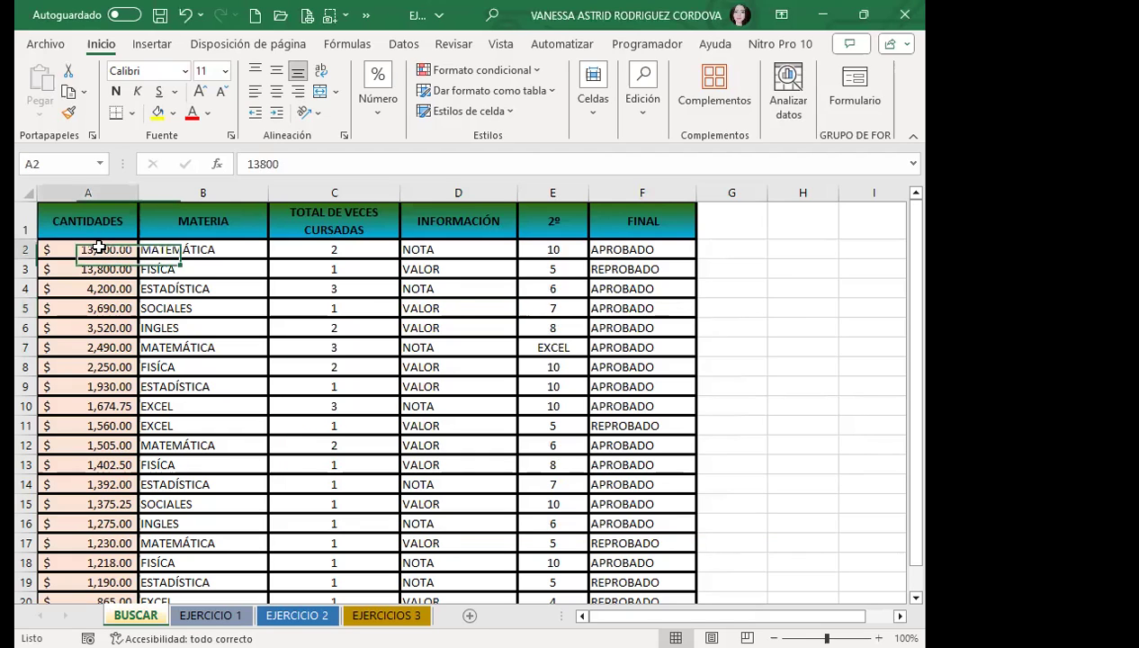
On the Reemplazar tab, open the full replacement format settings
left_click(371, 362)
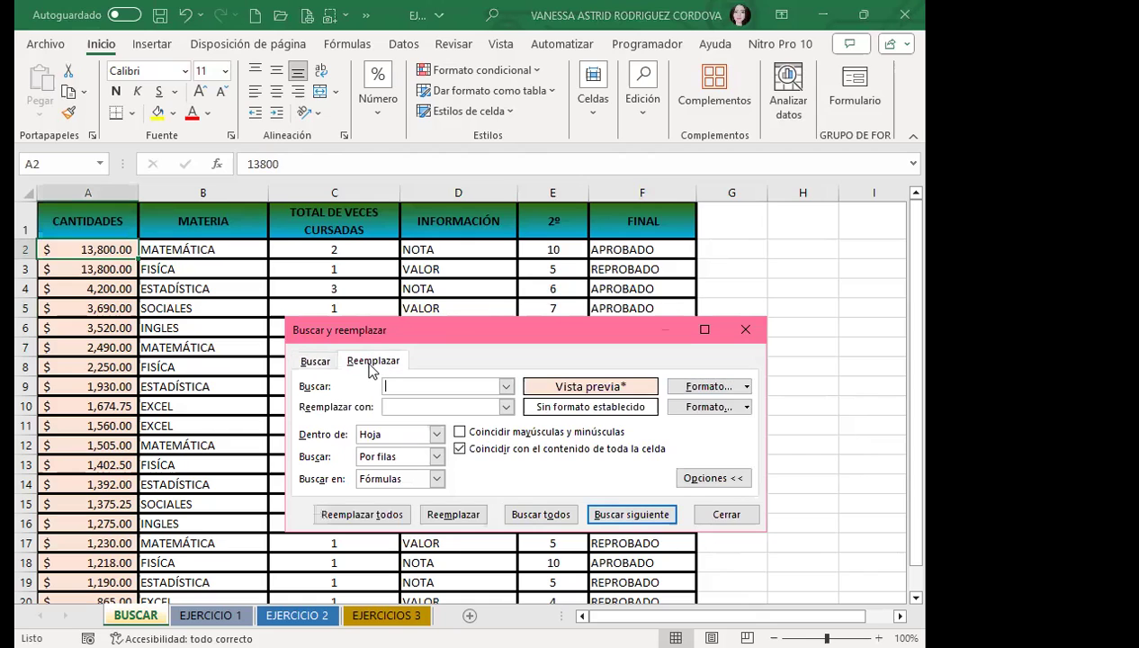
left_click(745, 409)
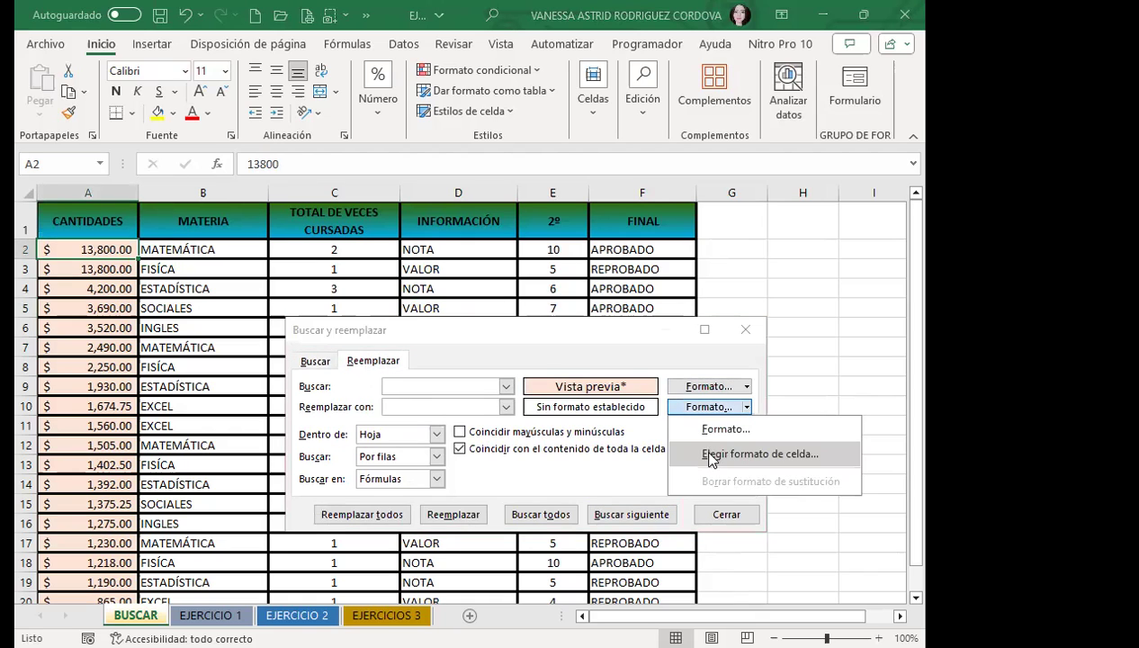
left_click(711, 457)
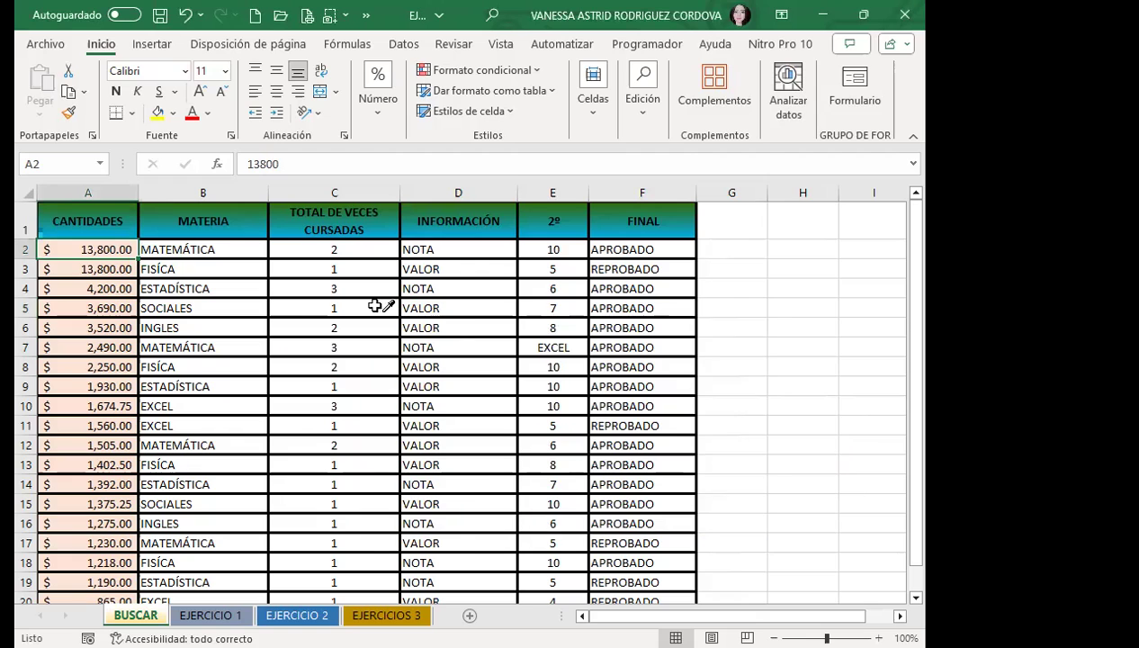
left_click(484, 311)
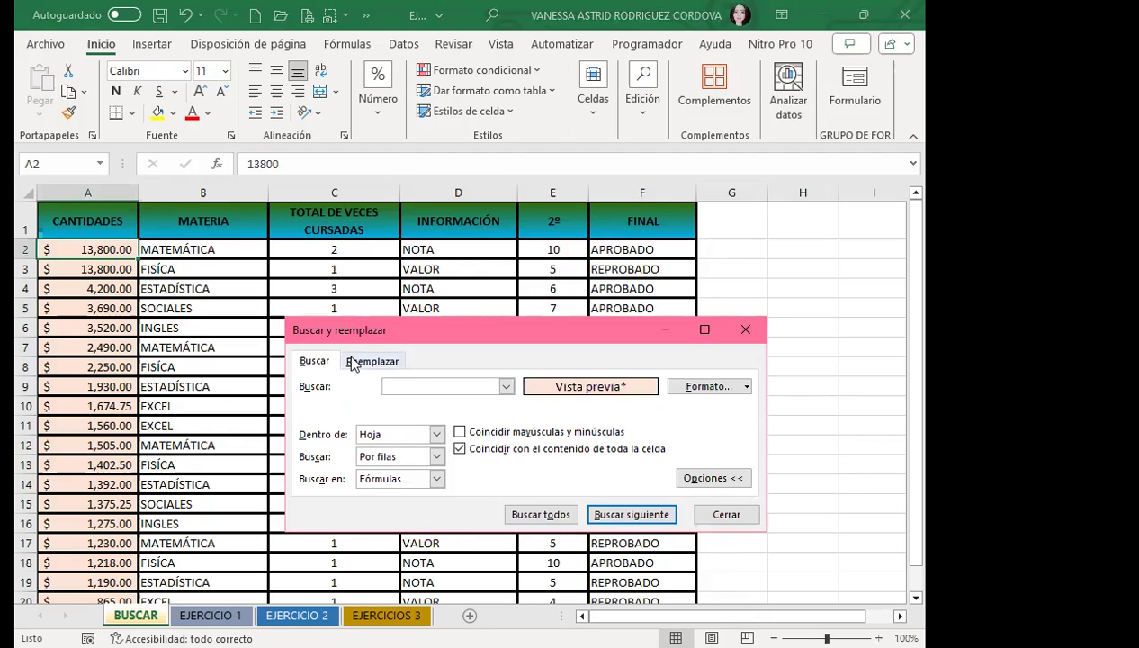
left_click(358, 361)
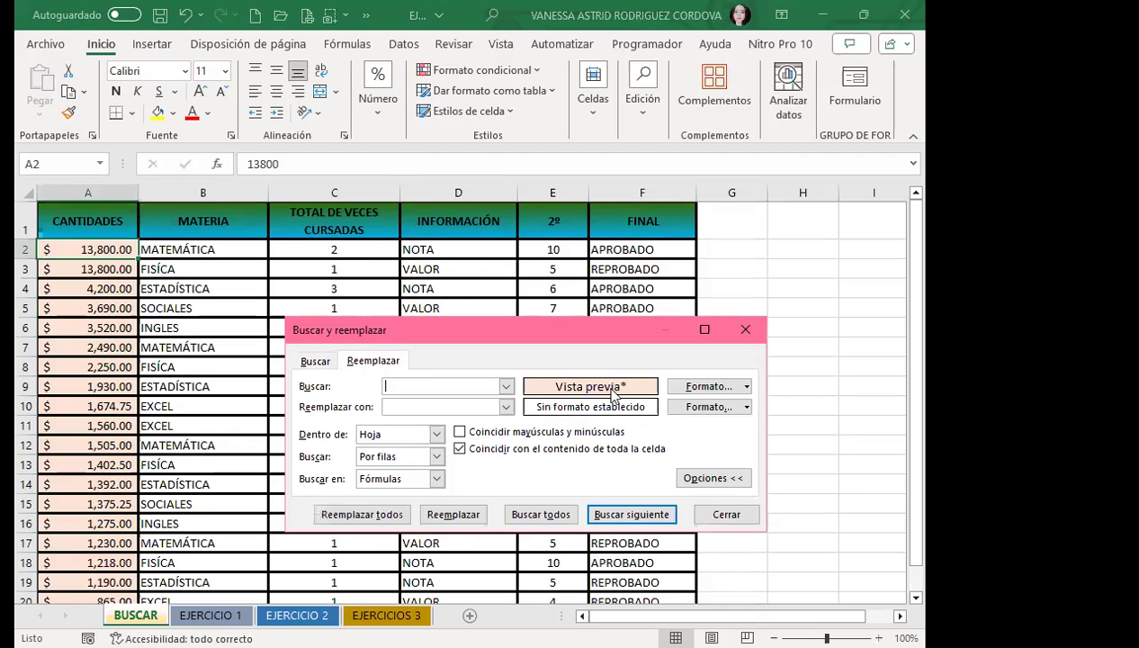
left_click(745, 407)
left_click(718, 429)
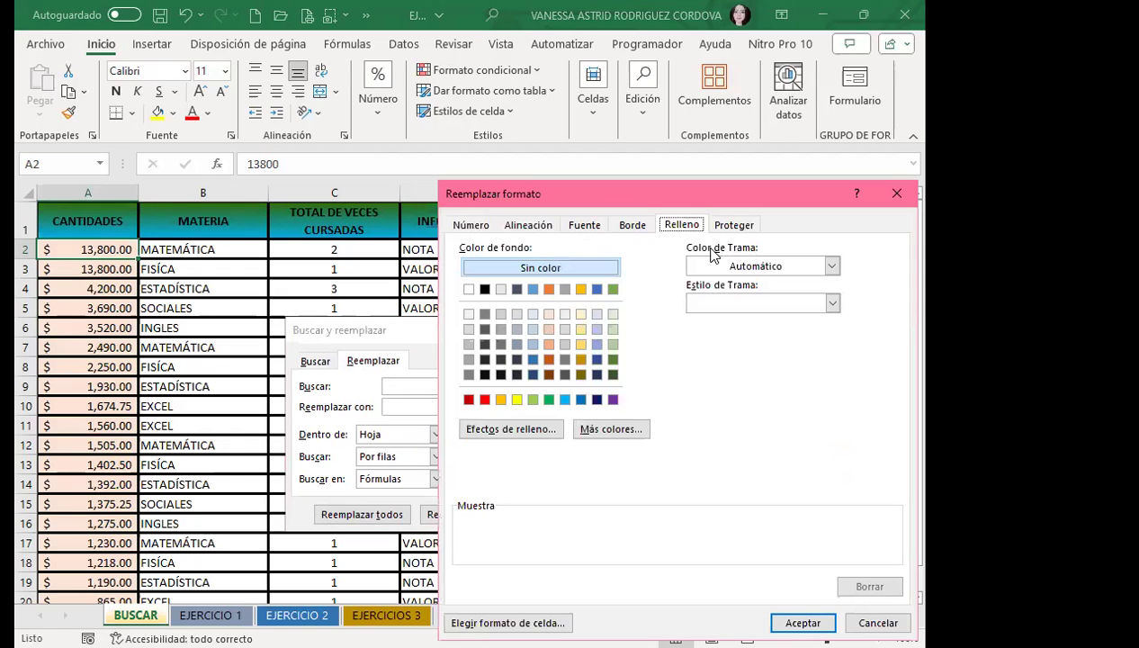
Set a thin vertical-stripe pattern with dark green pattern color and confirm
left_click(833, 266)
left_click(833, 266)
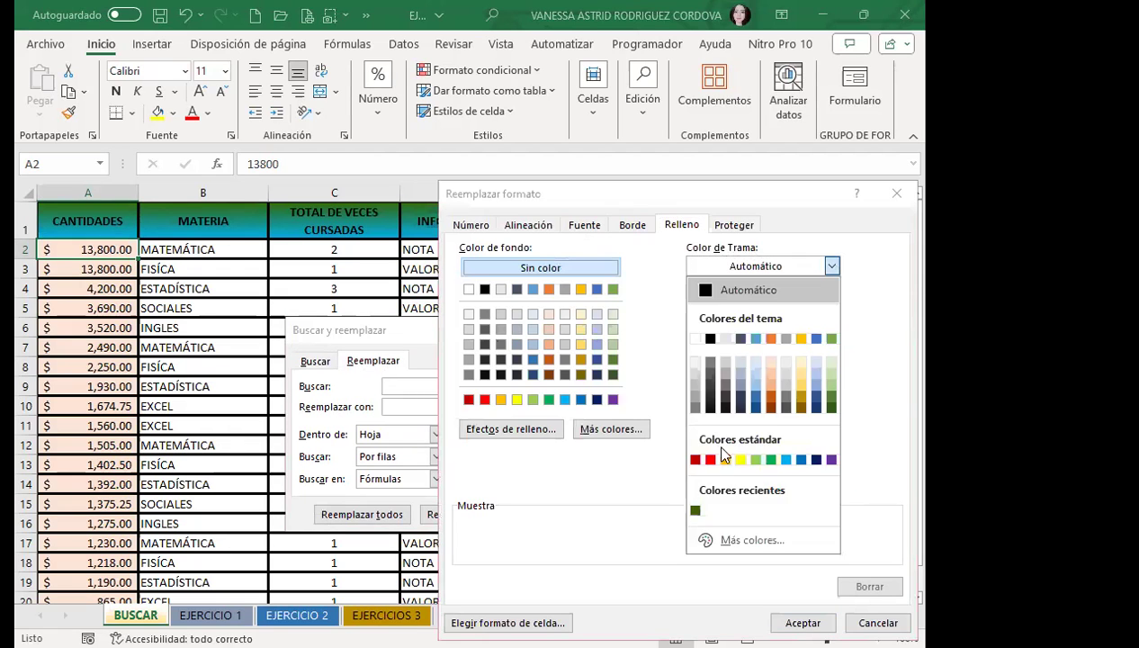
left_click(772, 399)
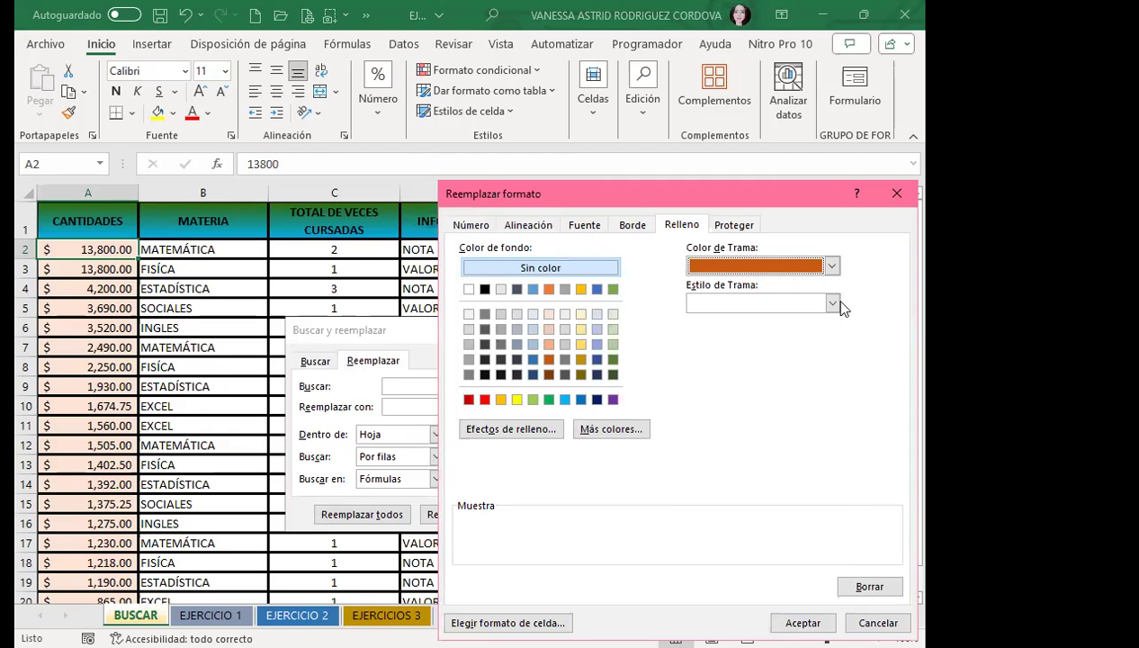
left_click(833, 303)
left_click(721, 371)
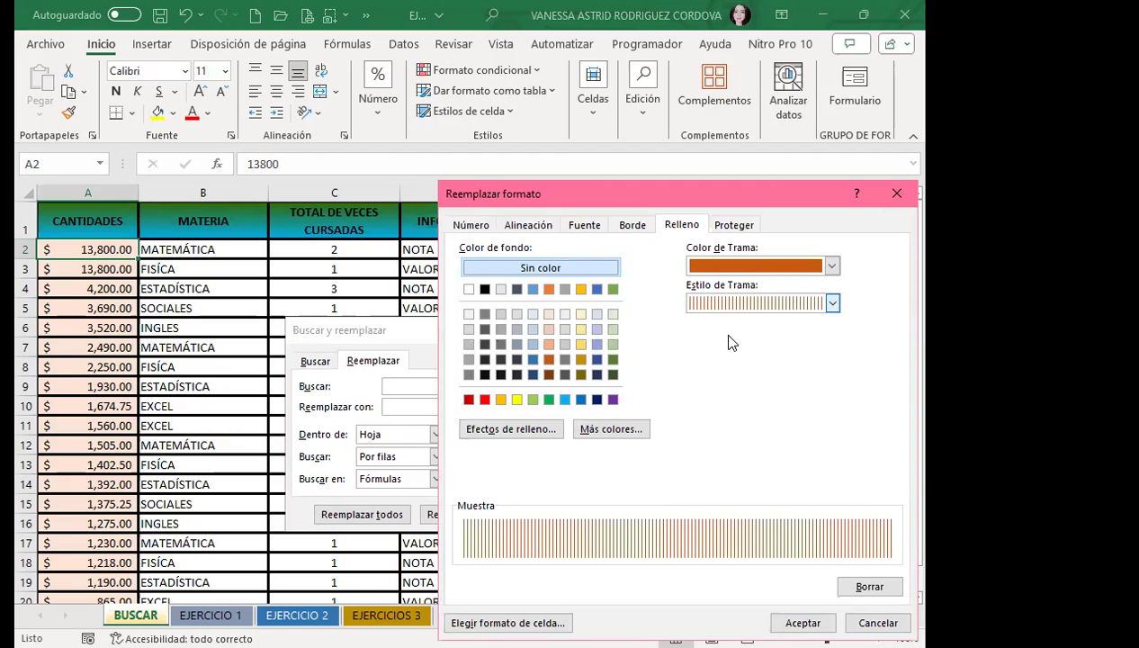
left_click_drag(633, 195, 471, 119)
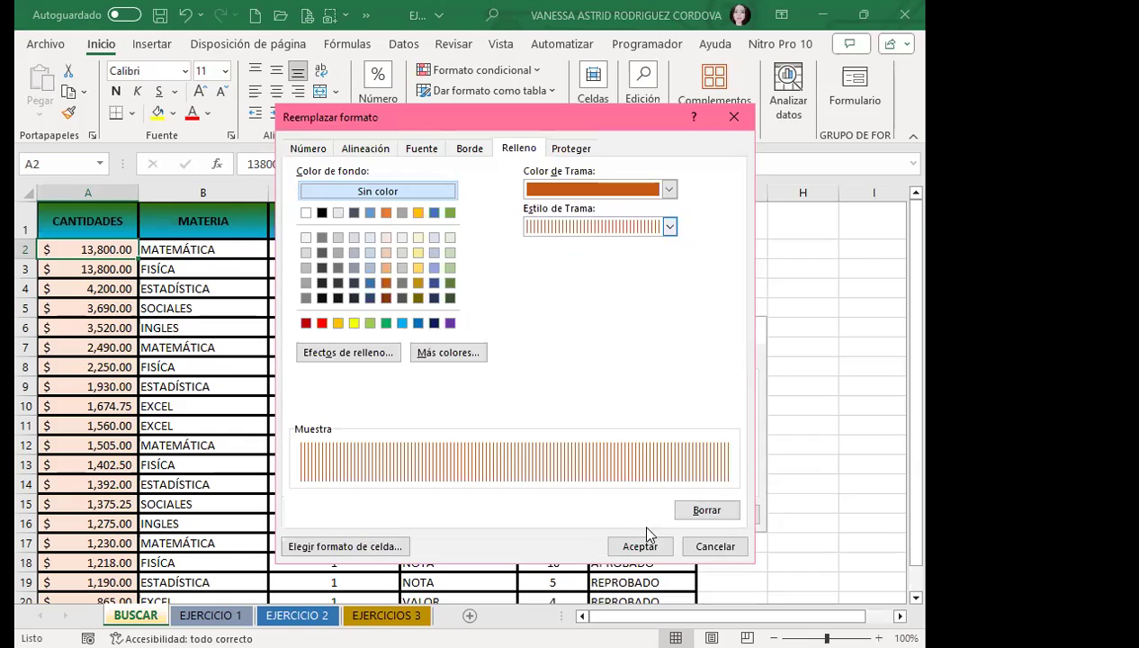
left_click(669, 190)
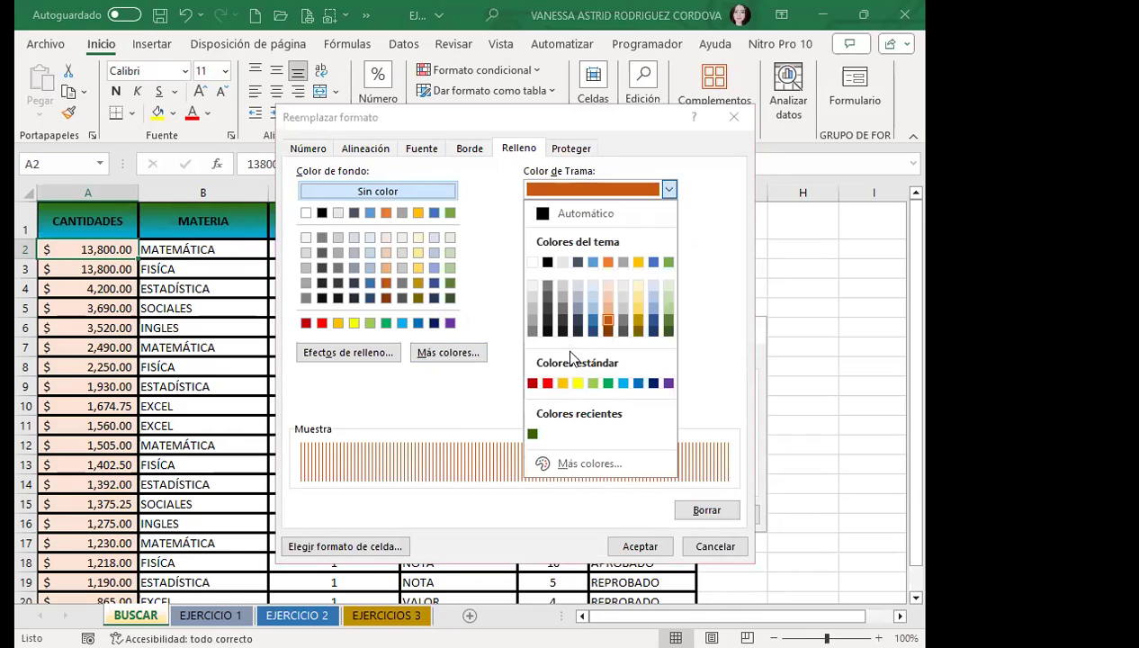
left_click(669, 189)
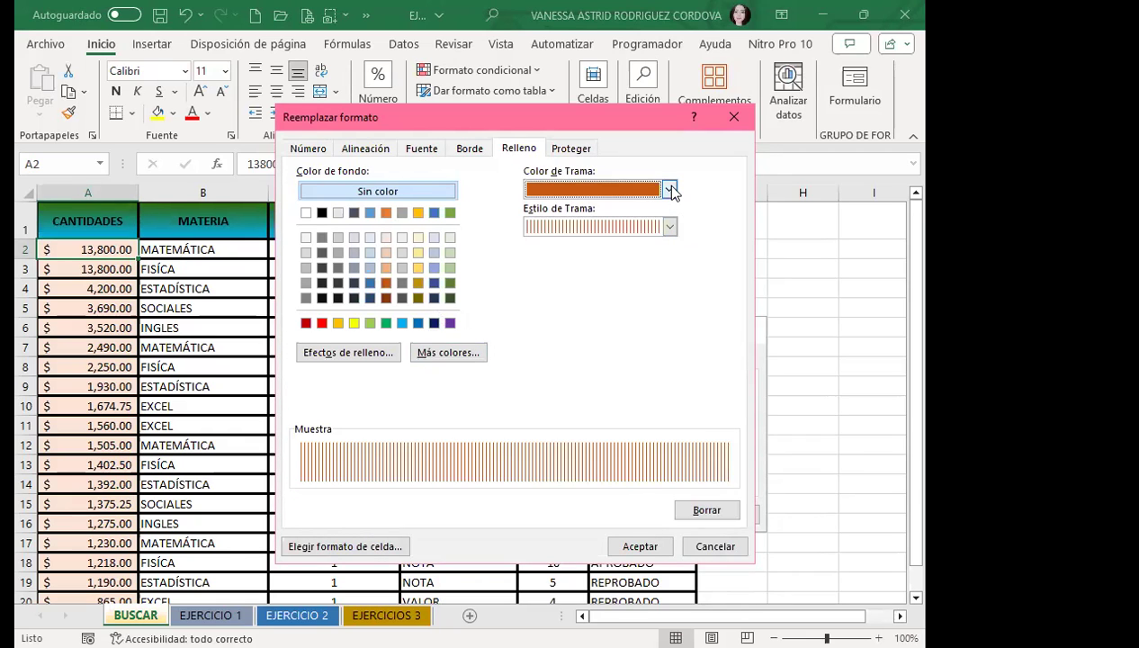
left_click(668, 190)
left_click(667, 329)
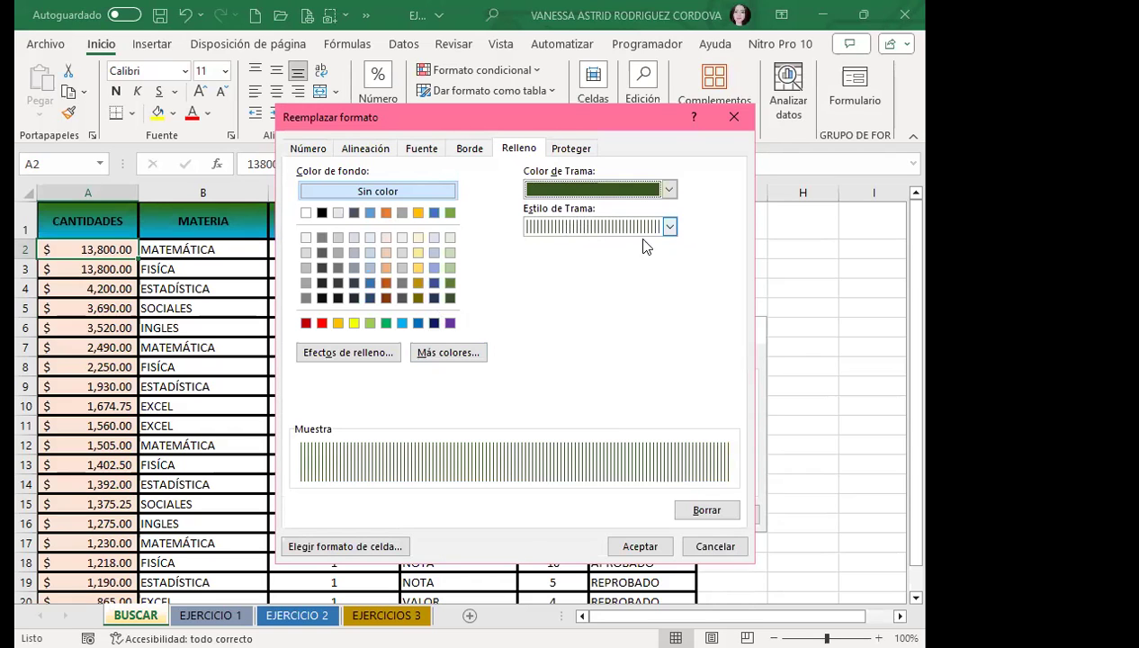
left_click(633, 538)
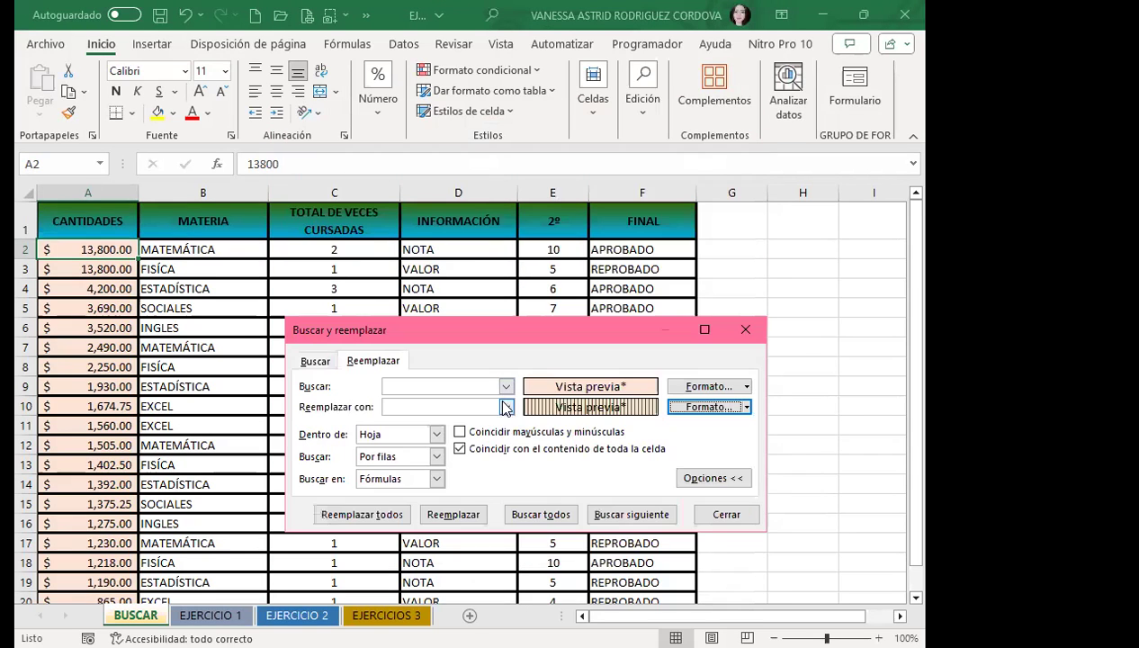
Replace the pink amount format with the green stripes everywhere and acknowledge the count
left_click(364, 517)
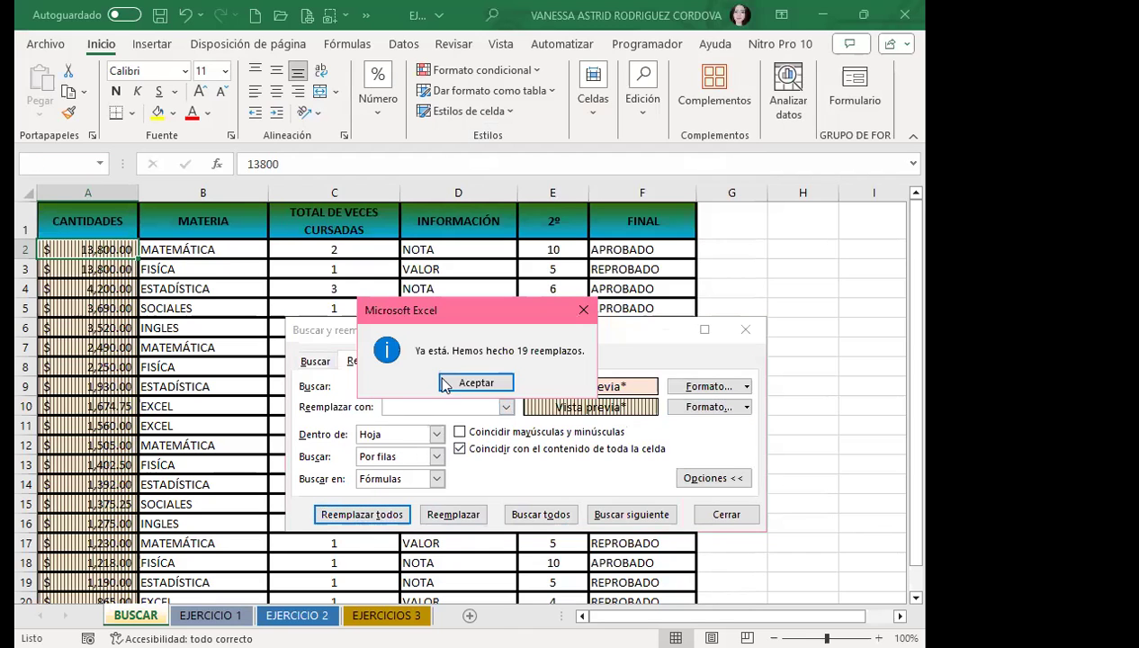
left_click(483, 380)
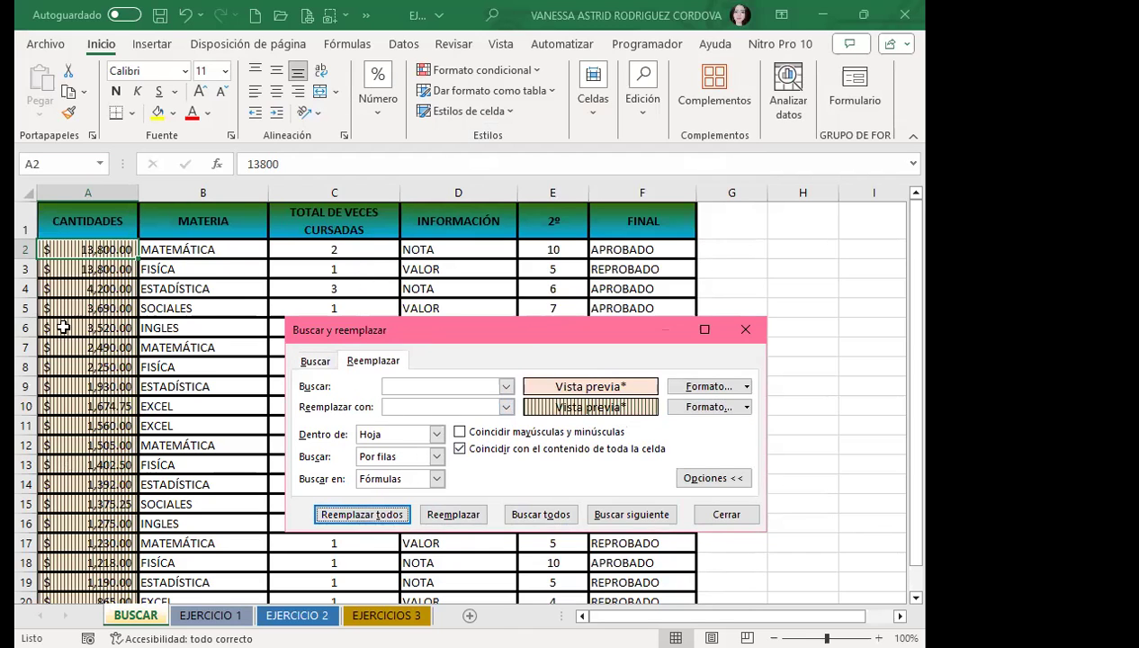
scroll(132, 378, "down", 3)
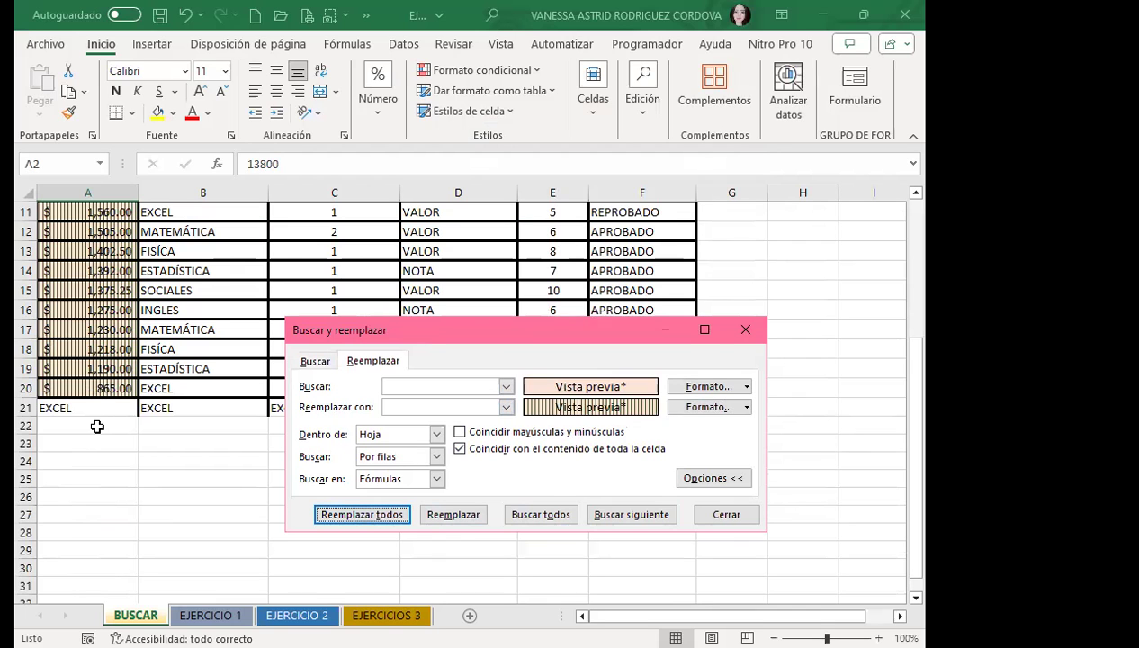
scroll(96, 396, "up", 2)
scroll(99, 360, "up", 1)
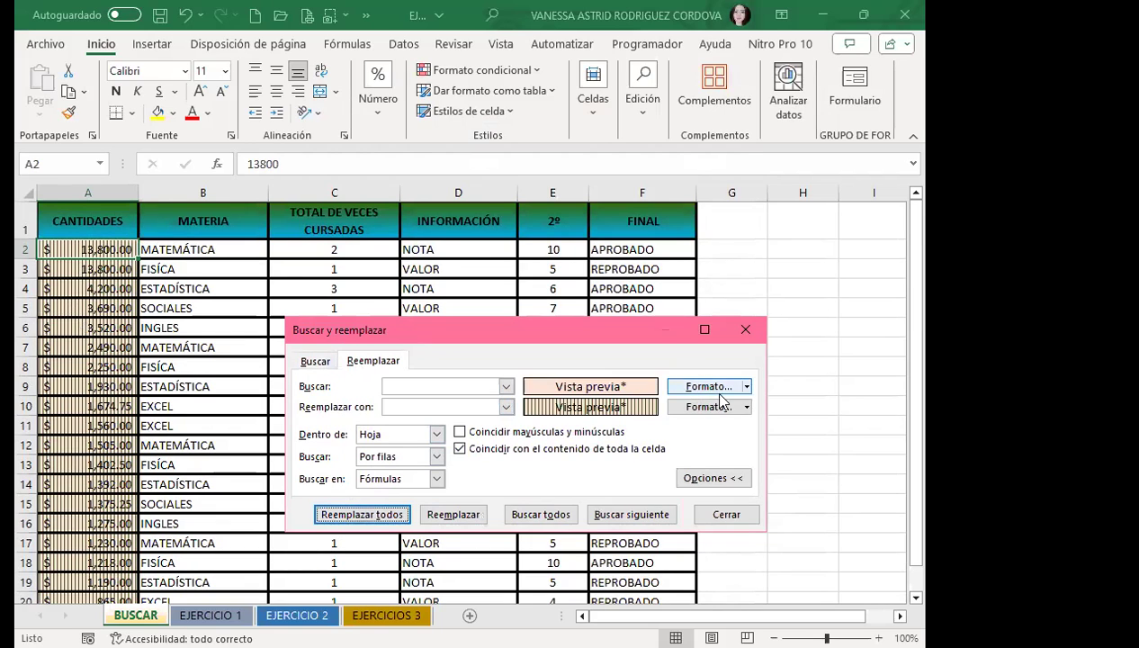
Sample a striped amount cell as the search format and clear the replacement's hatch pattern
left_click(747, 387)
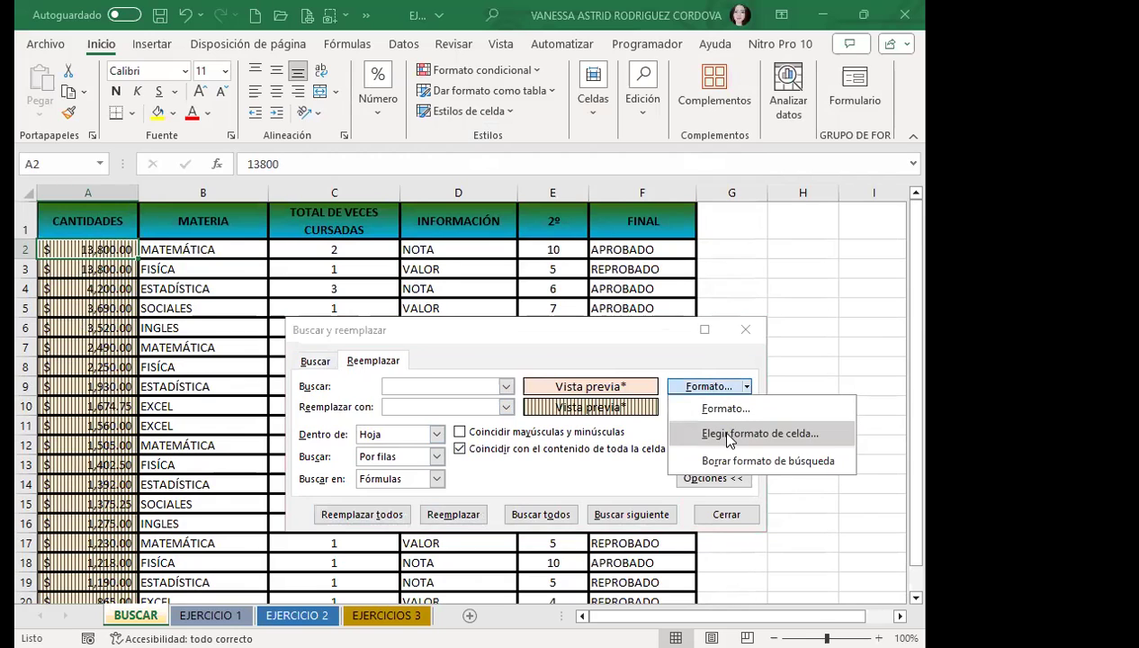
left_click(720, 430)
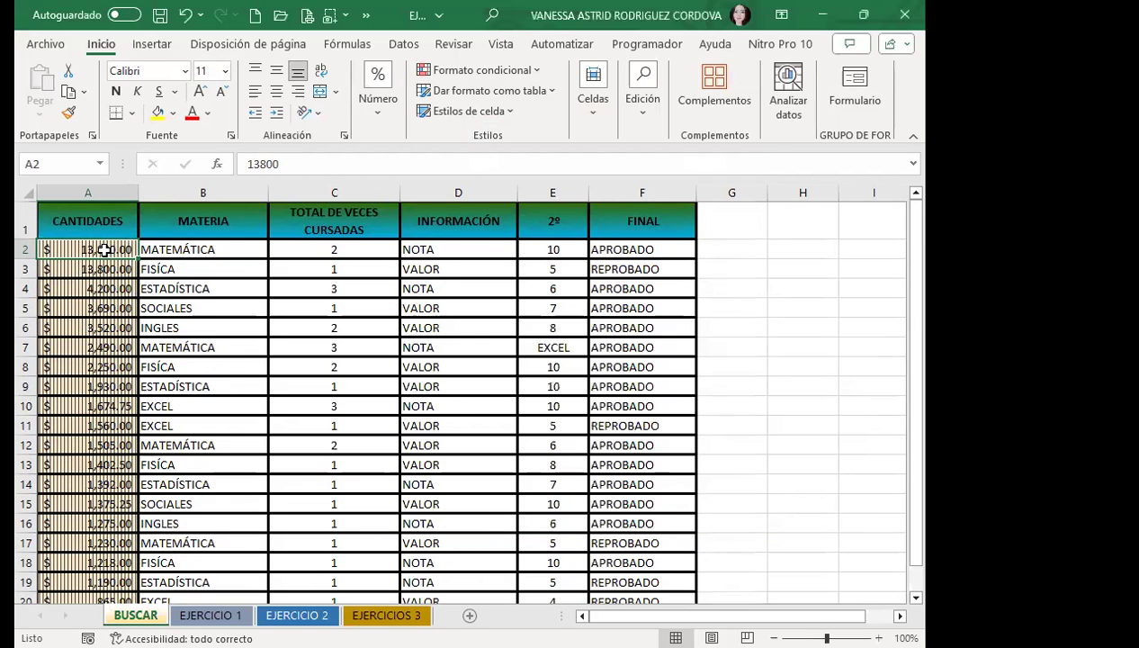
left_click(709, 412)
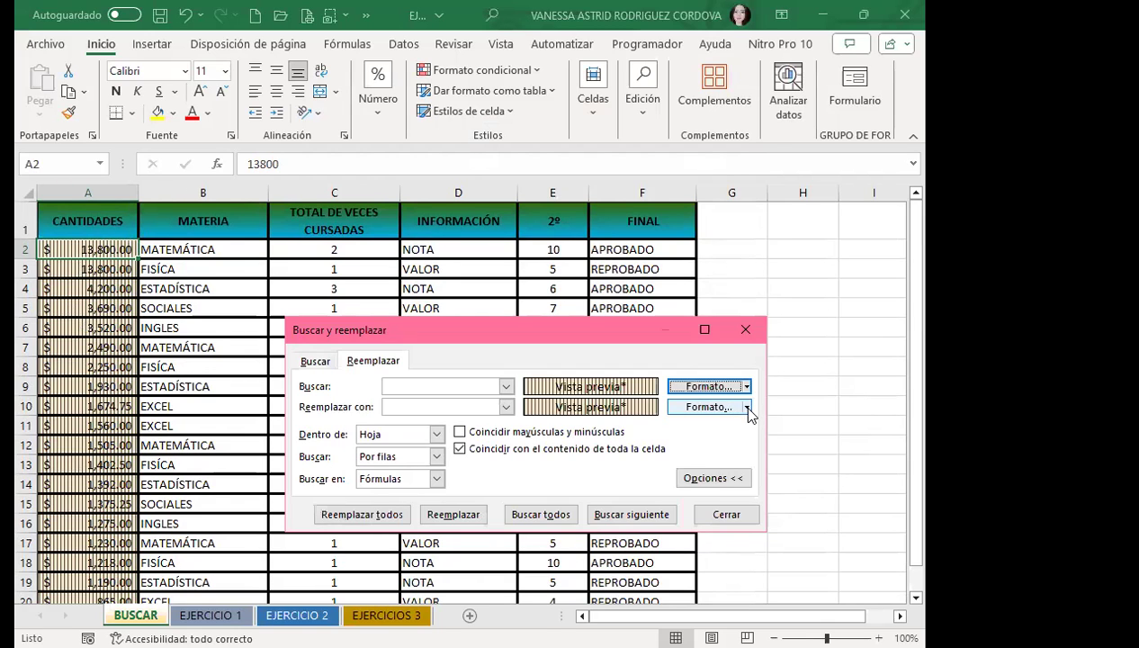
left_click(748, 410)
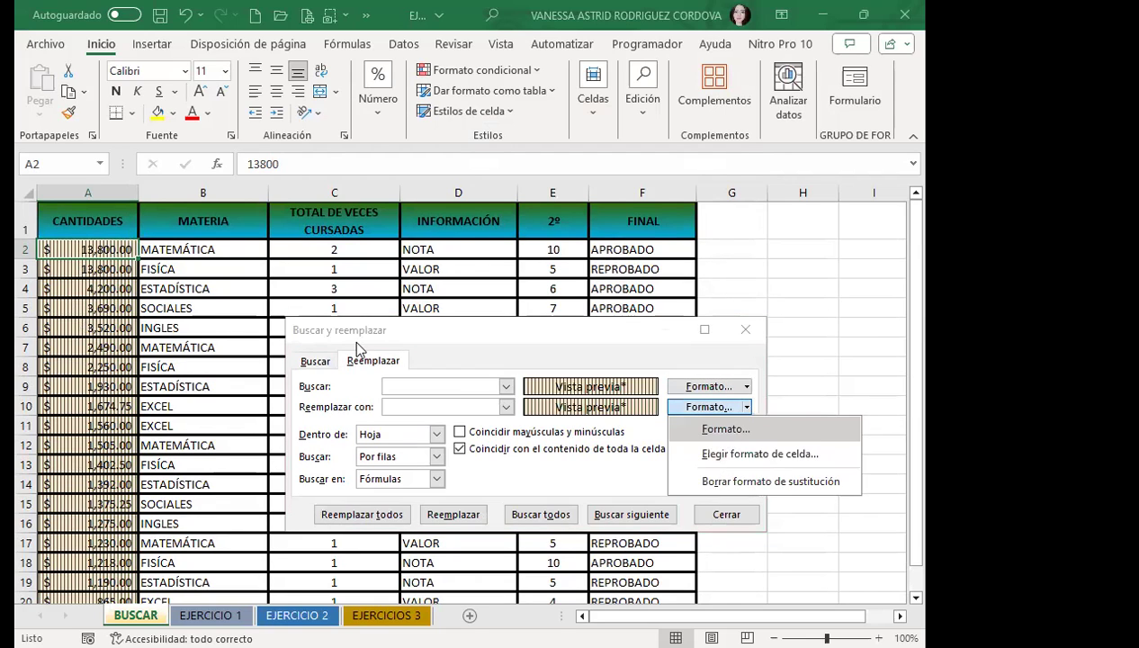
left_click(731, 430)
left_click(809, 272)
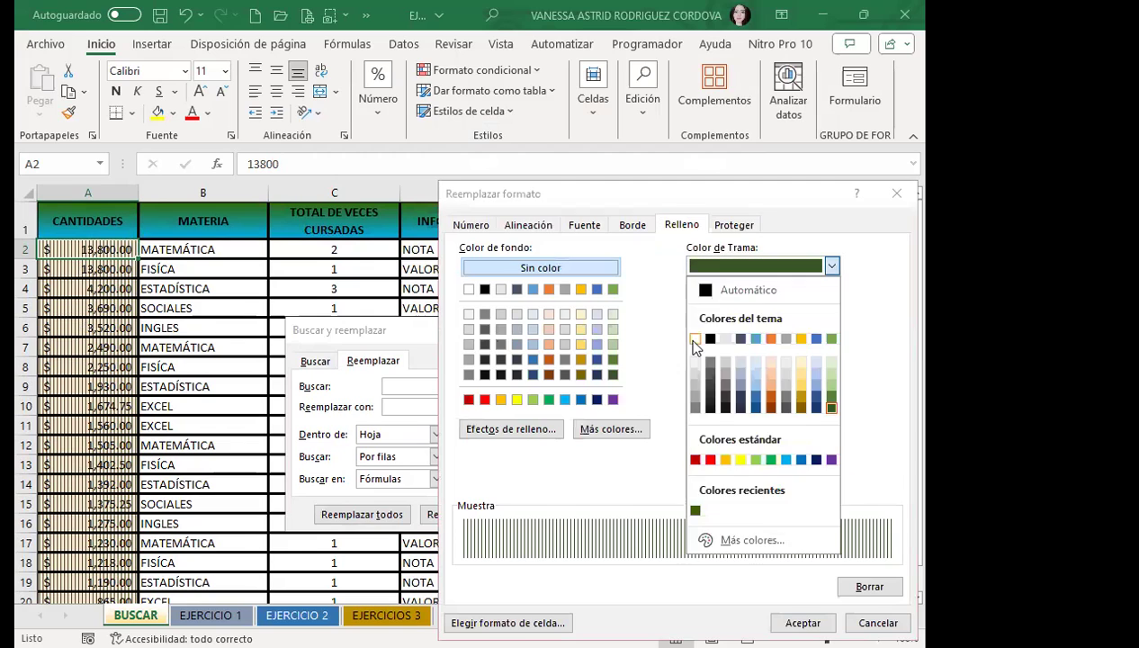
left_click(695, 339)
left_click(833, 303)
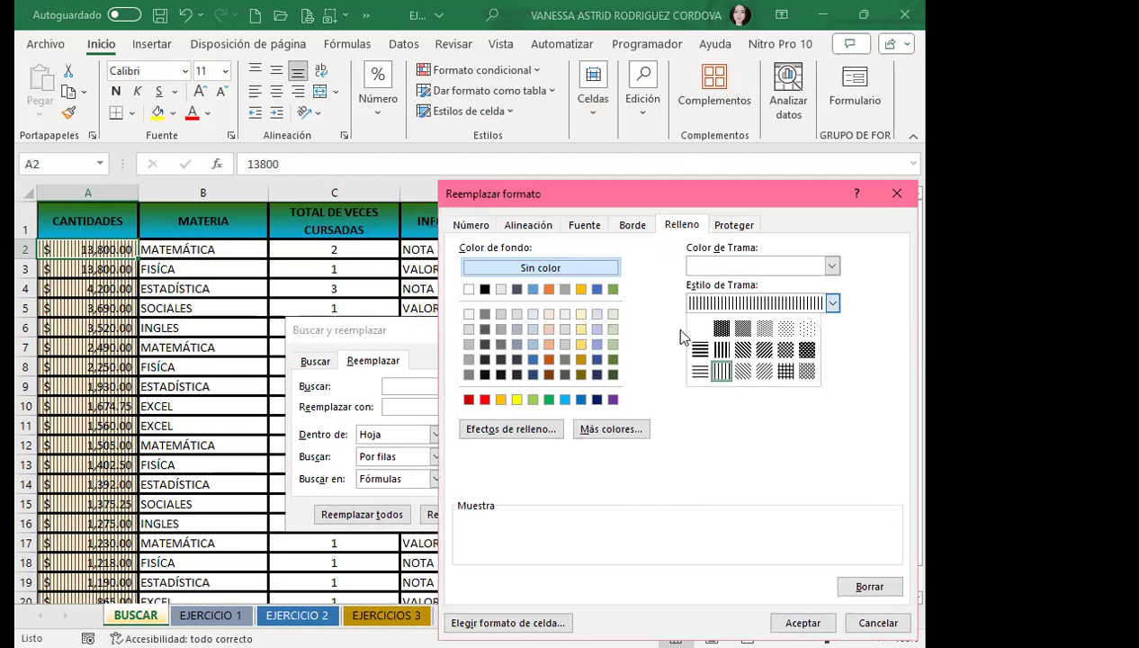
left_click(673, 326)
Set the replacement fill to a red-to-white gradient and confirm
left_click(482, 432)
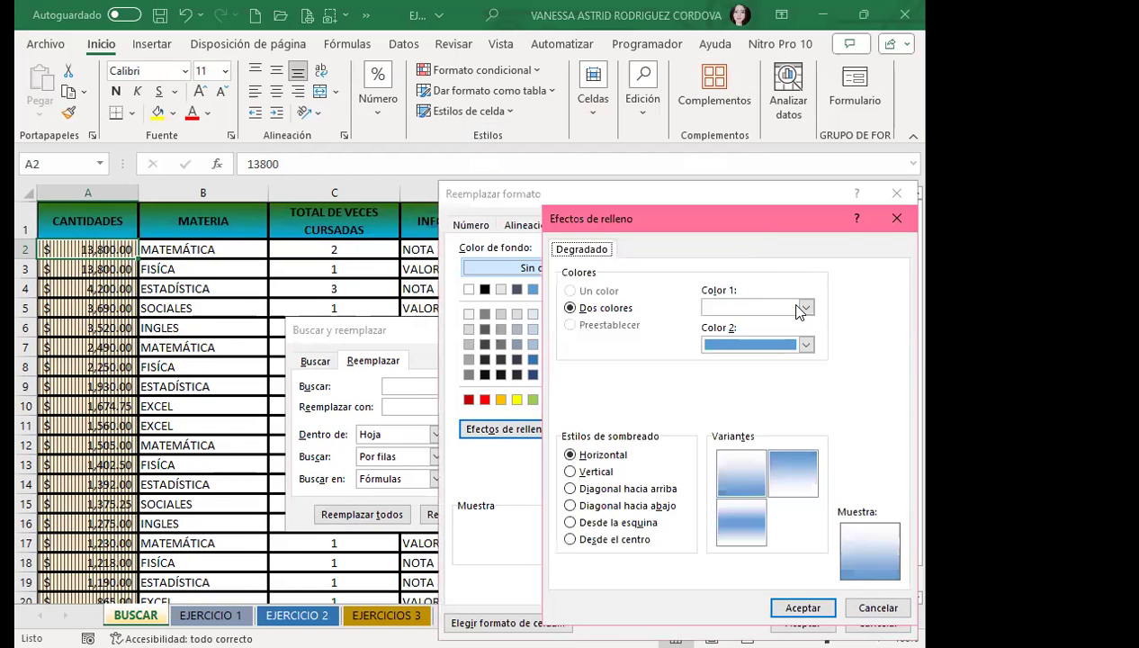
left_click(803, 308)
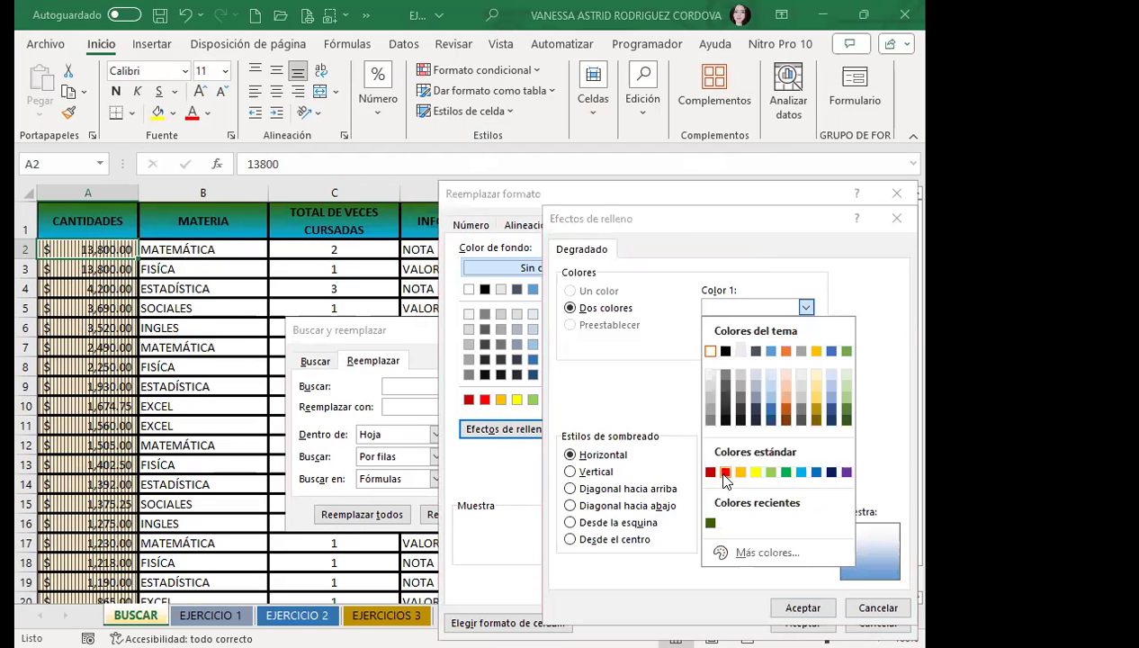
left_click(726, 473)
left_click(805, 345)
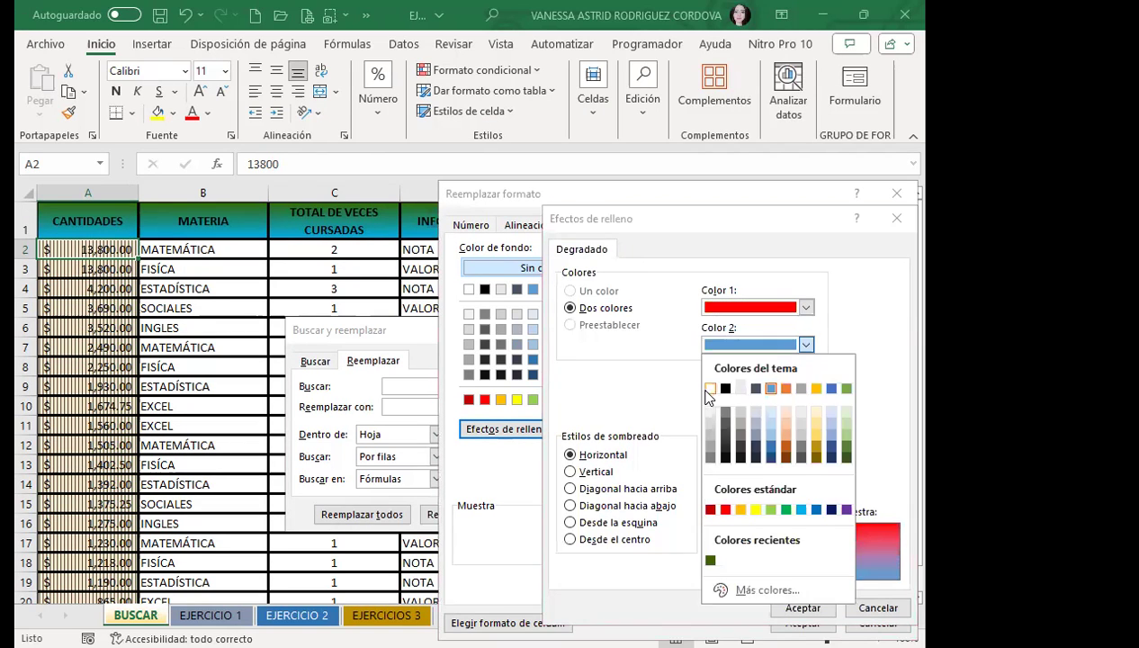
left_click(709, 389)
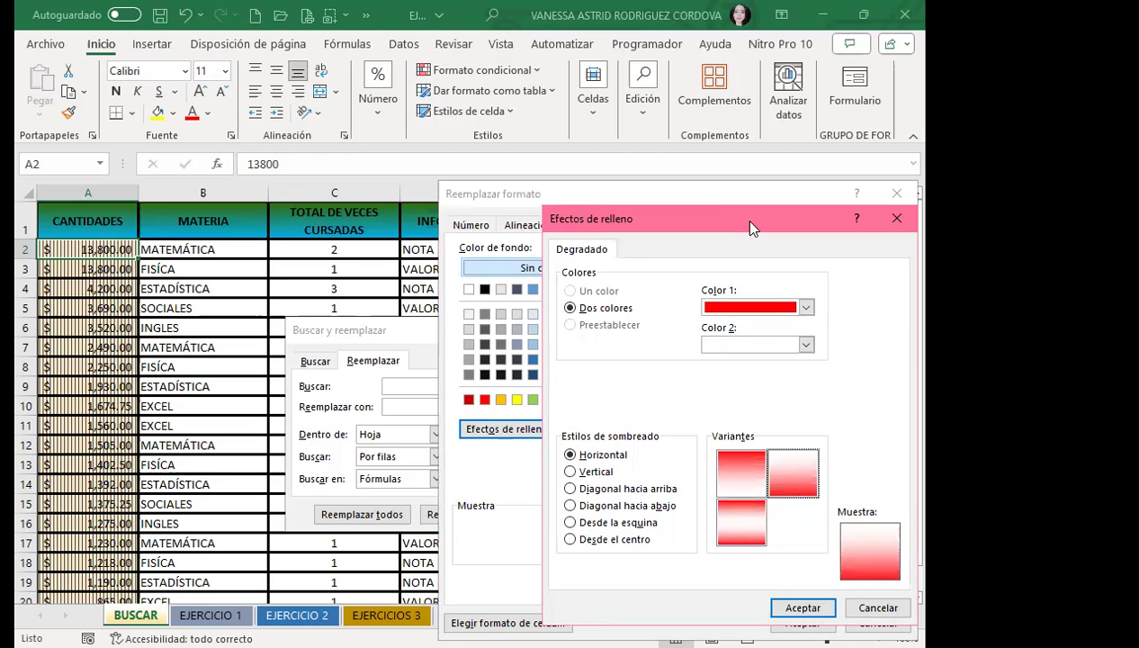
left_click(720, 476)
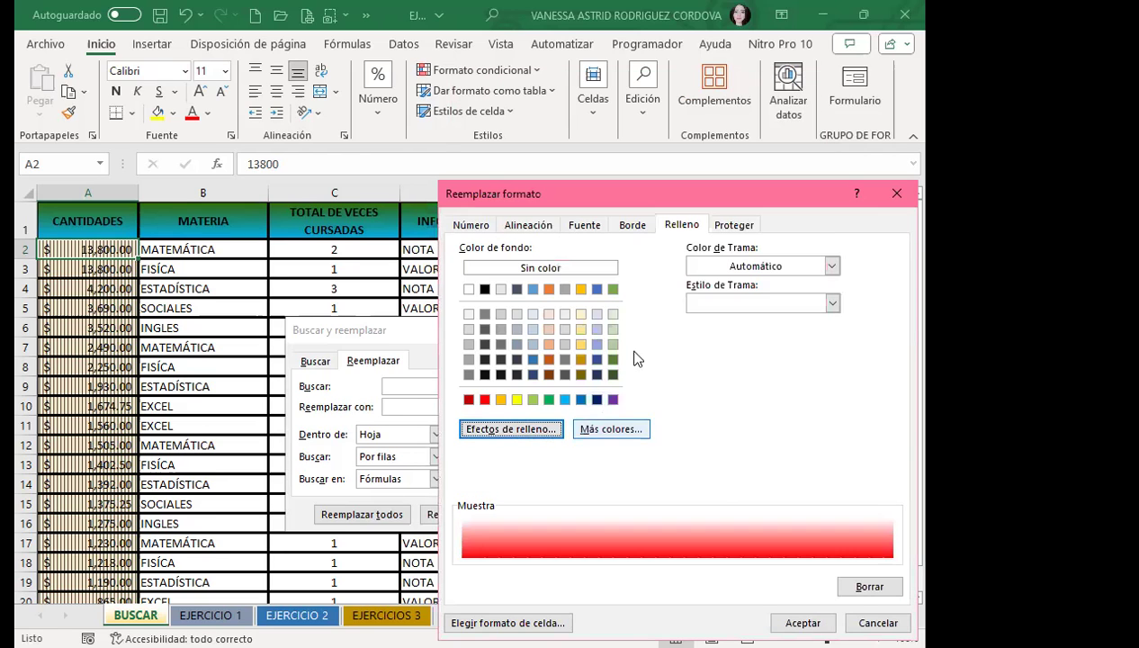
left_click(803, 623)
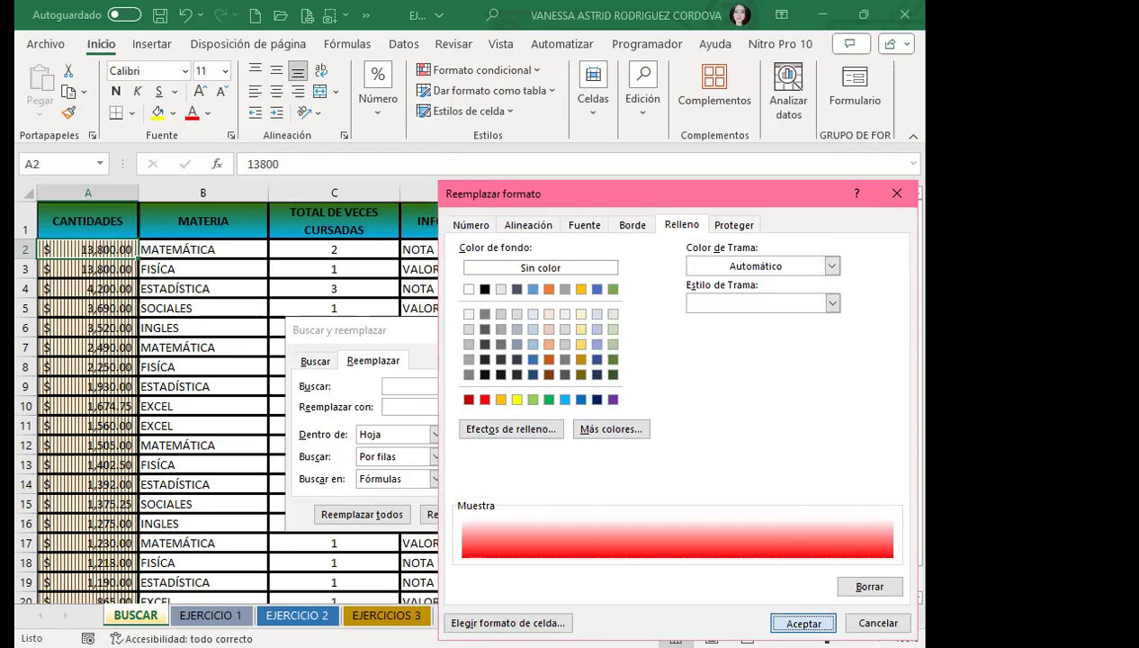
Replace all striped cells with the gradient (19 replacements) and close the dialog
left_click_drag(583, 330, 583, 217)
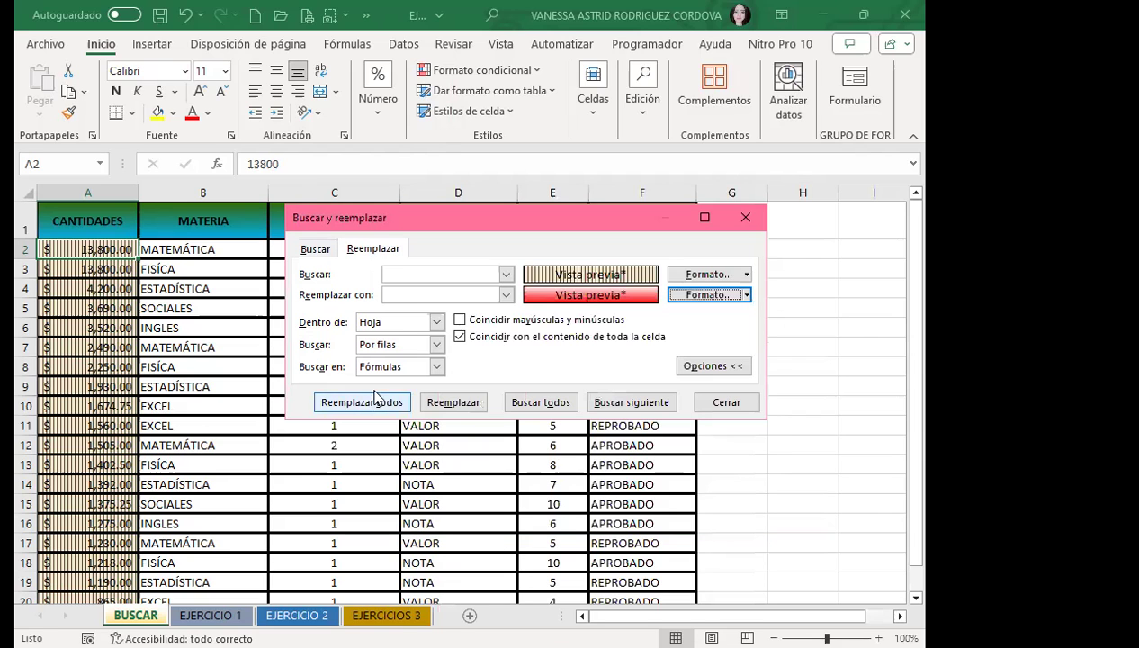
left_click(363, 403)
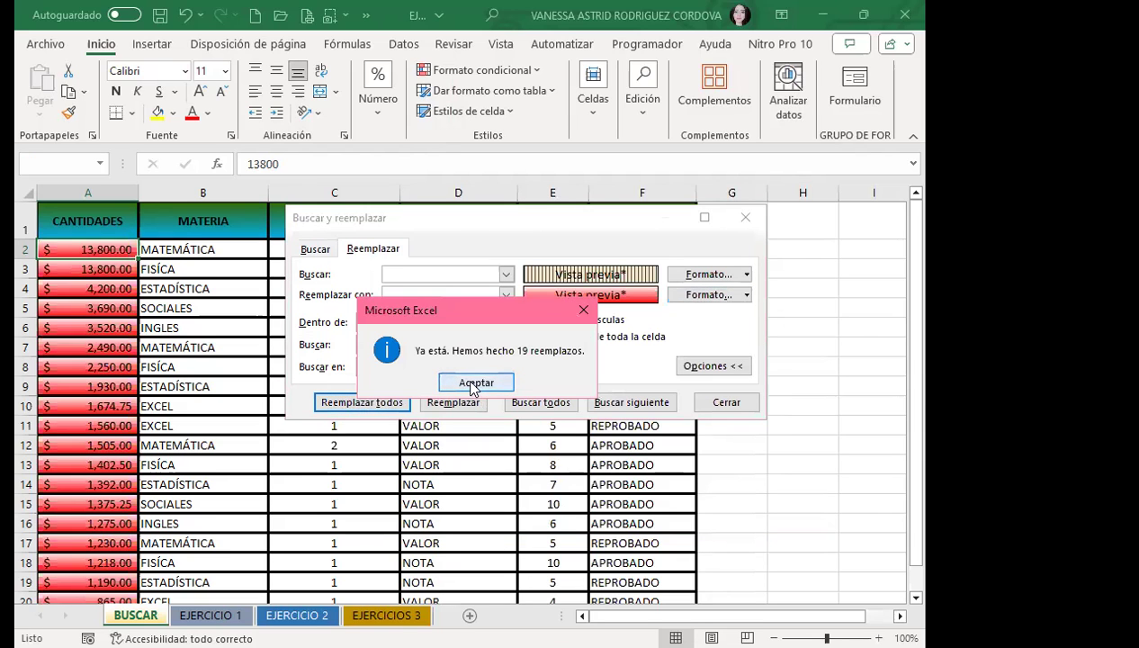
left_click(469, 385)
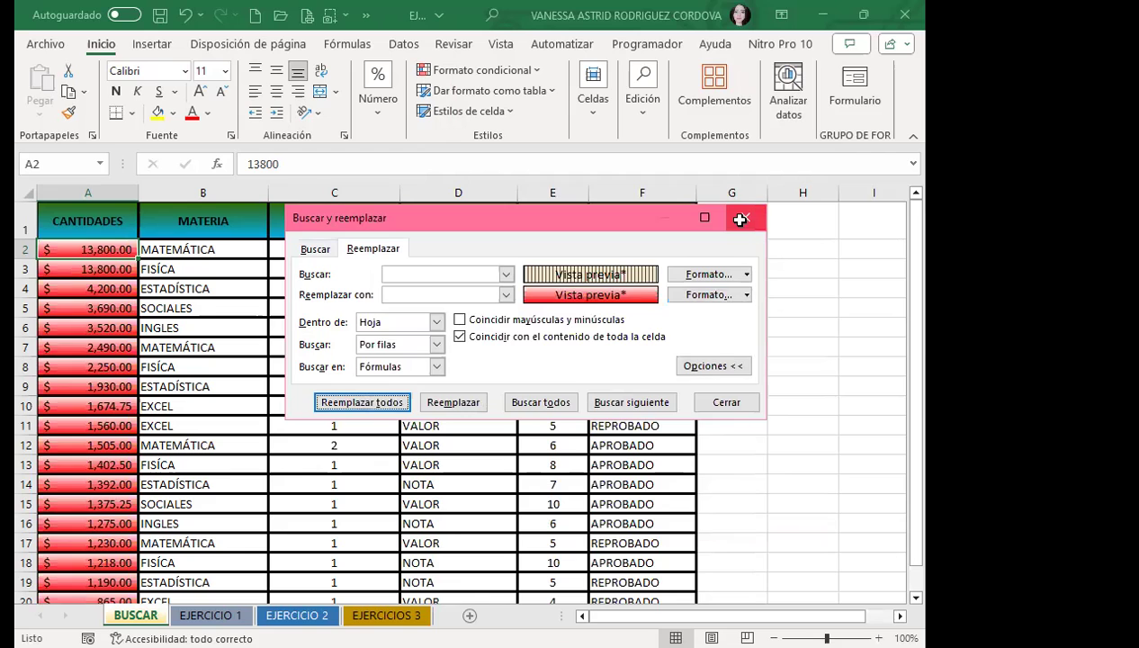
left_click(746, 220)
On BUSCAR, inspect the fills of A7, the MATERIA, CANTIDADES and INFORMACIÓN headers, and amounts A2, A5, A8
left_click(125, 340)
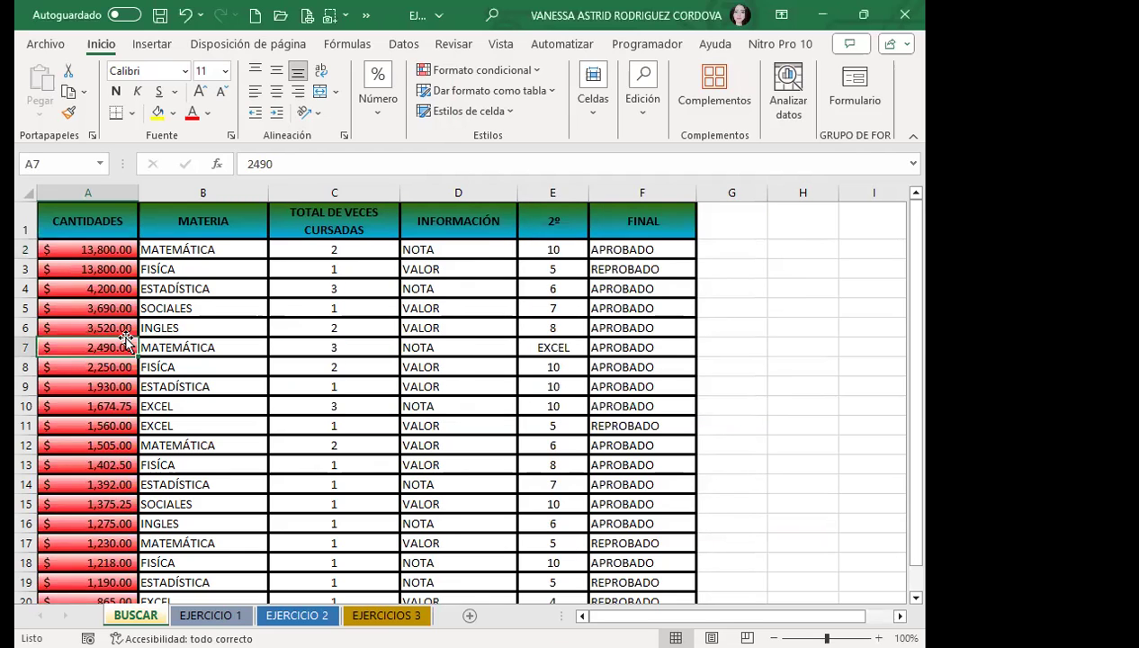
scroll(78, 457, "down", 2)
scroll(79, 458, "down", 3)
scroll(81, 457, "up", 5)
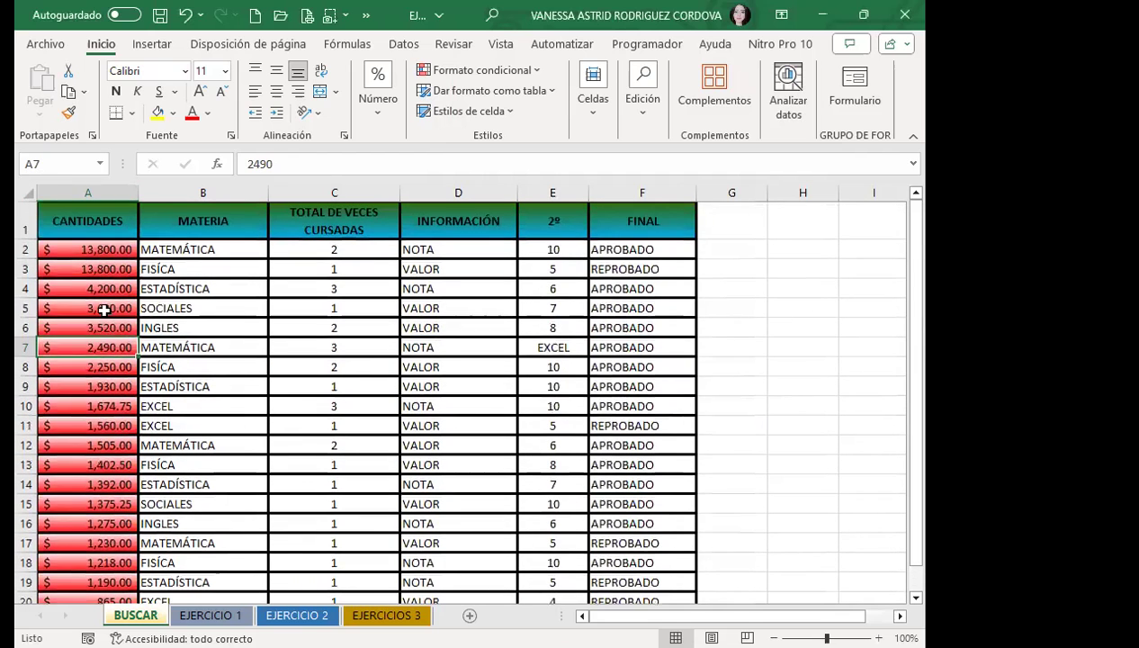
left_click(235, 219)
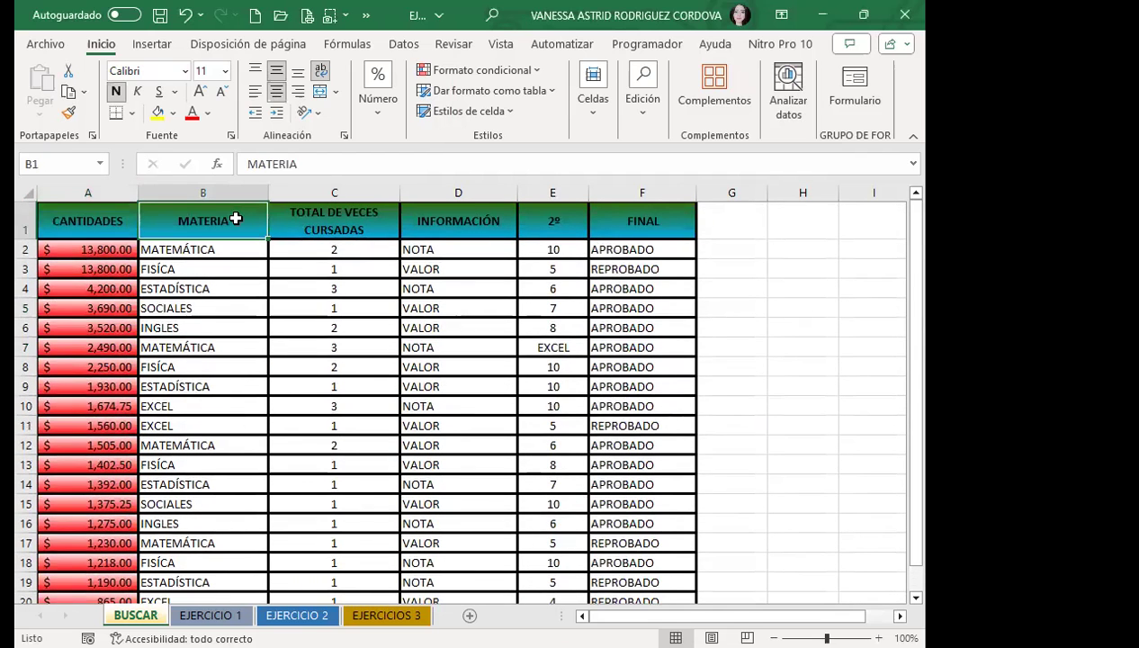
left_click(54, 215)
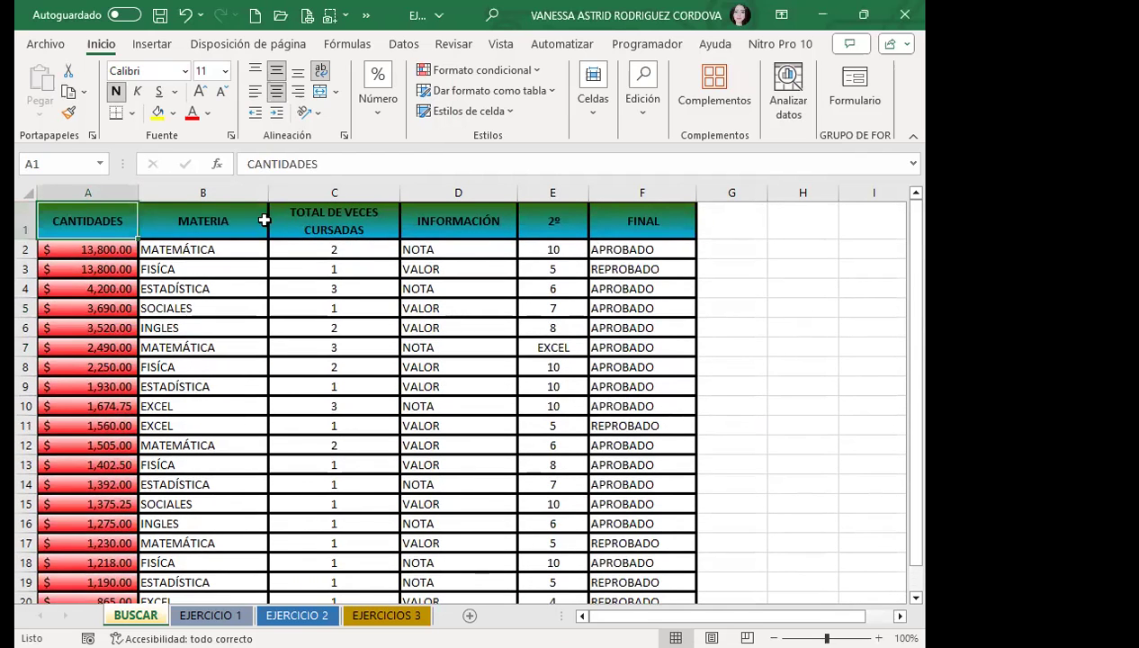
left_click(444, 221)
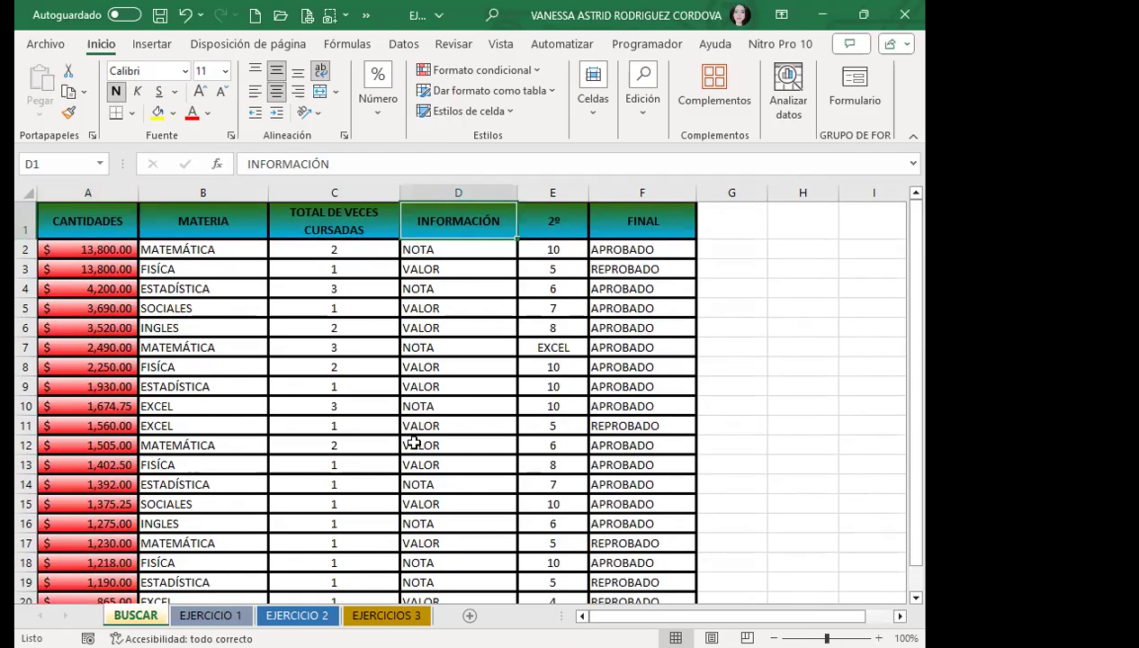
left_click(116, 223)
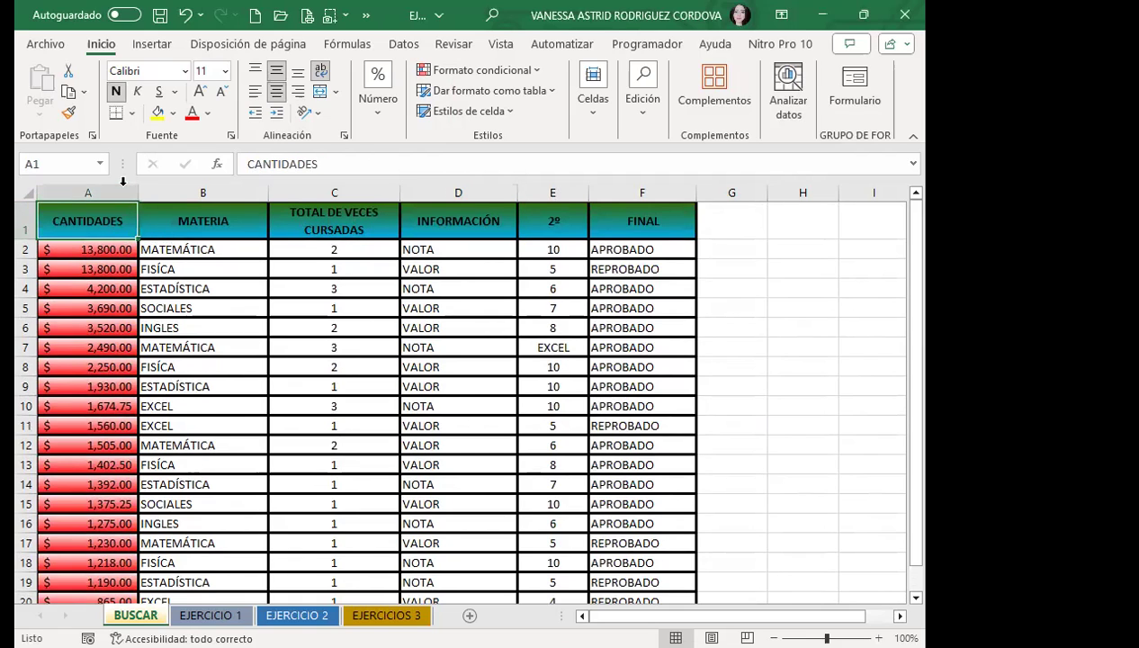
left_click(473, 223)
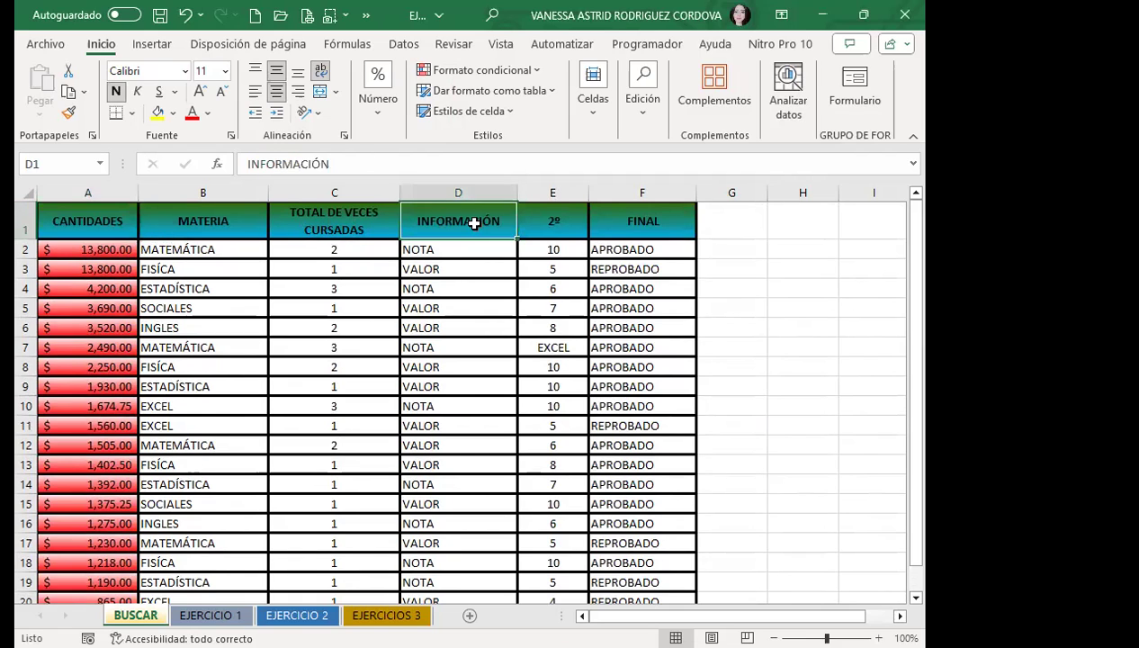
left_click(63, 306)
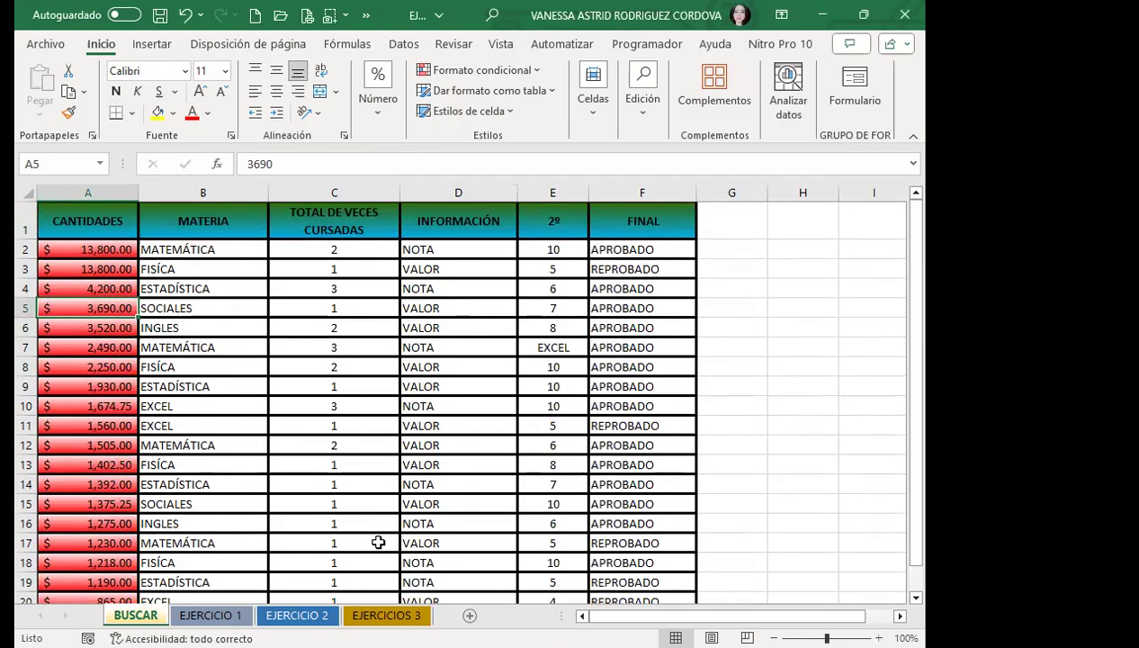
left_click(94, 249)
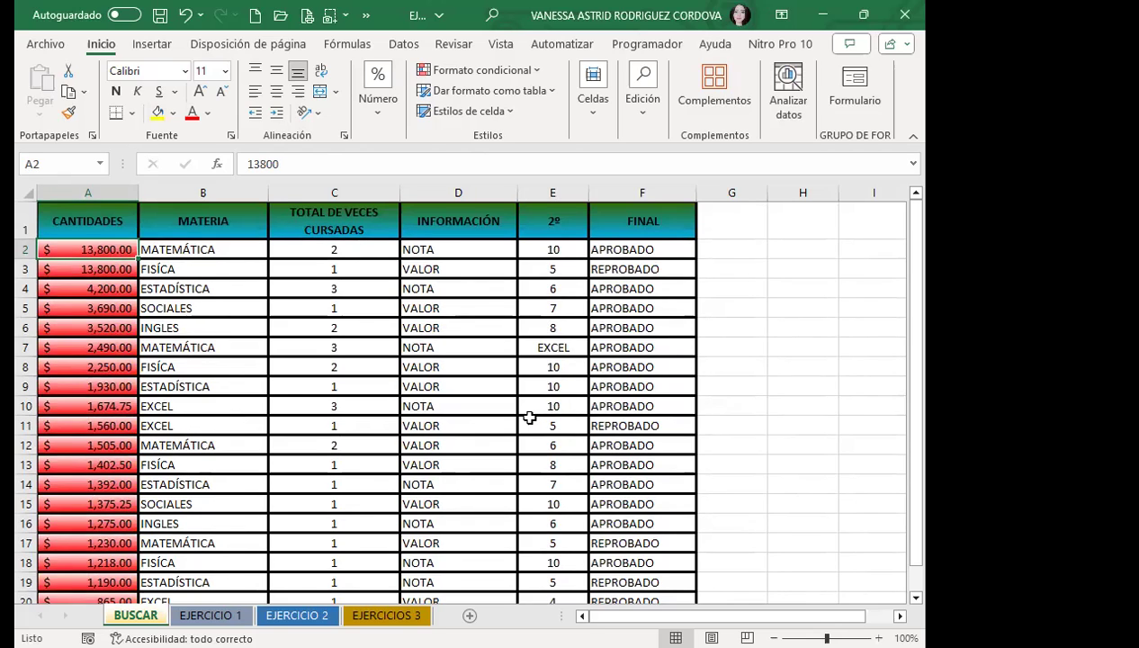
left_click(74, 364)
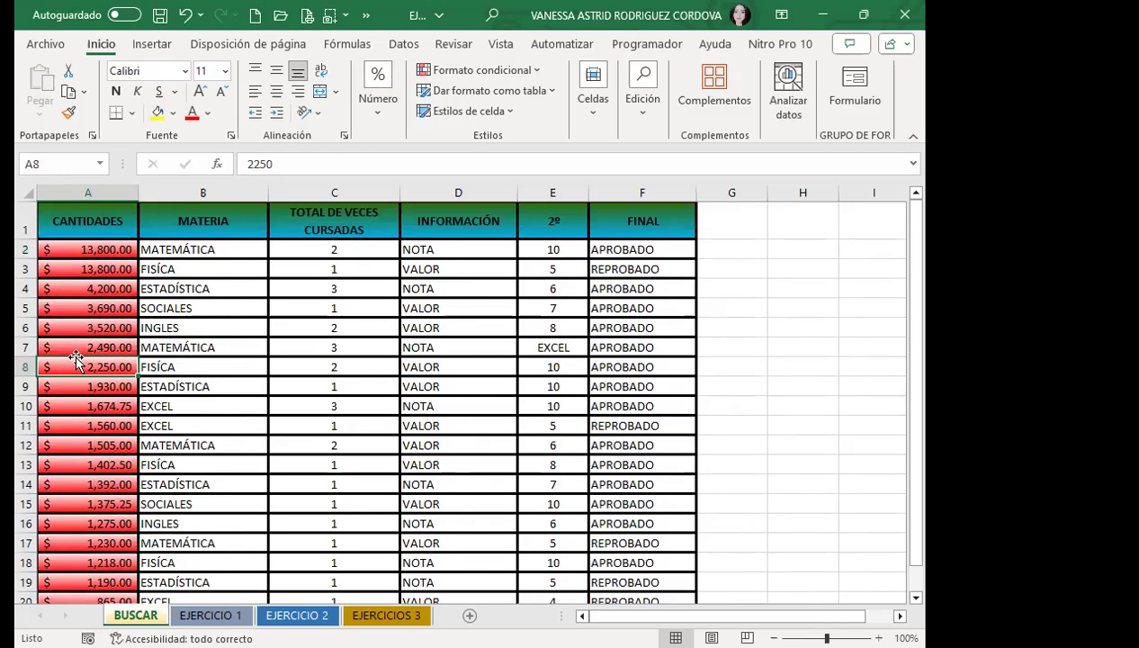
Move on to the EJERCICIO 1 sheet
scroll(75, 360, "down", 3)
scroll(76, 387, "up", 3)
key("ctrl+Page_Down")
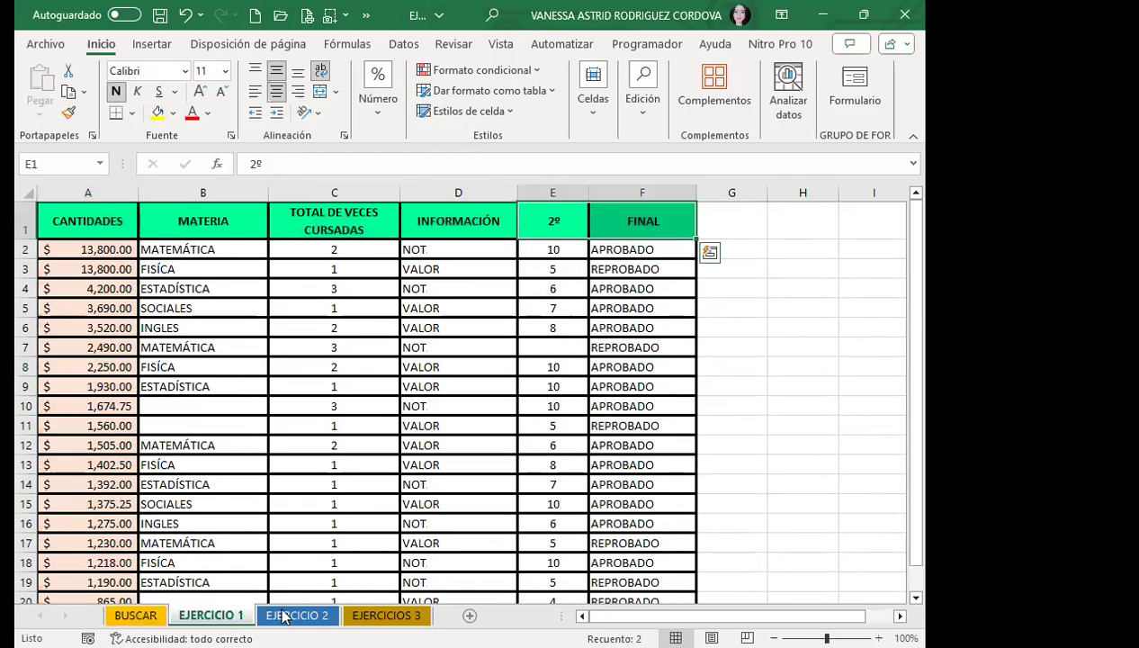
Look over EJERCICIO 2, EJERCICIOS 3 and EJERCICIO 1, then return to the BUSCAR sheet
left_click(286, 614)
left_click(368, 615)
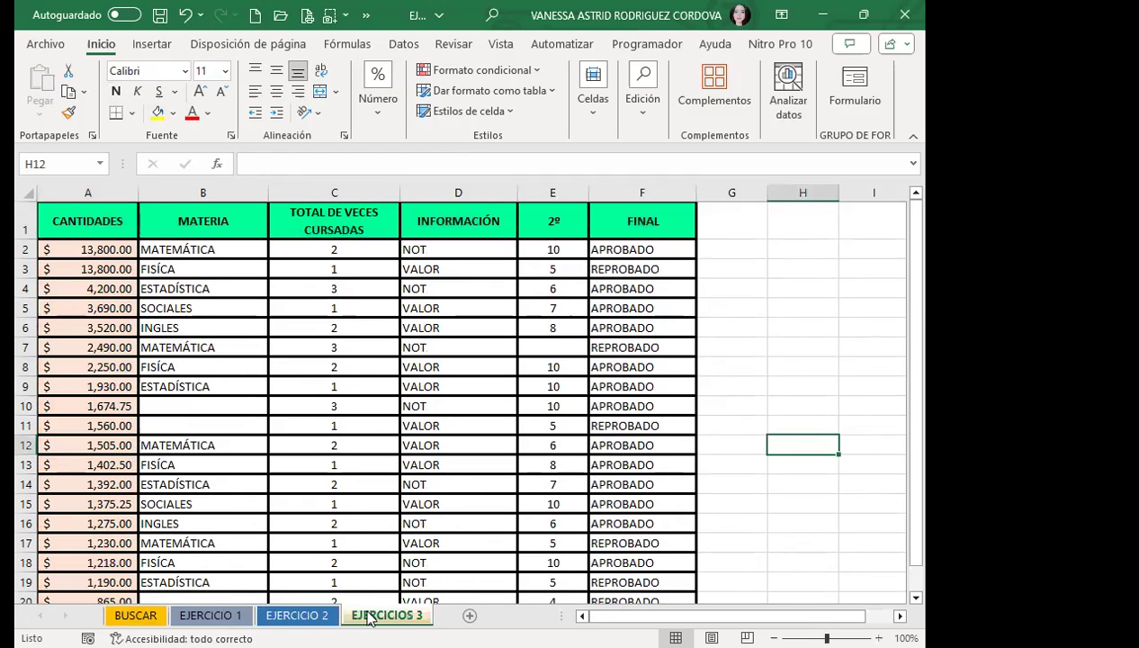
left_click(216, 615)
left_click(305, 615)
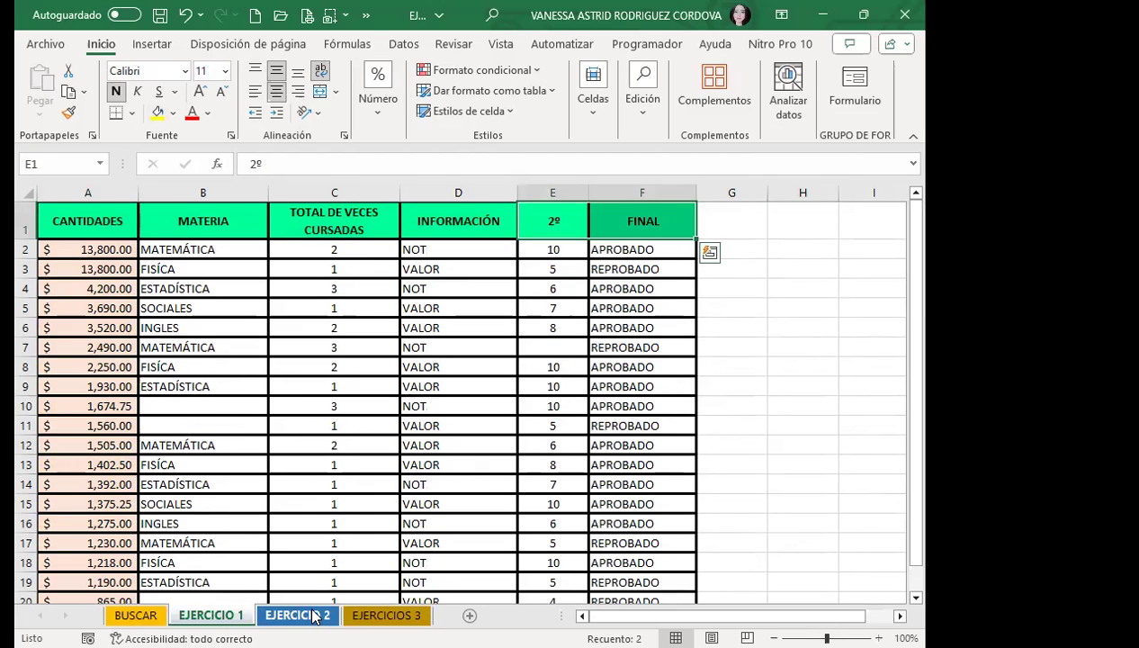
left_click(135, 613)
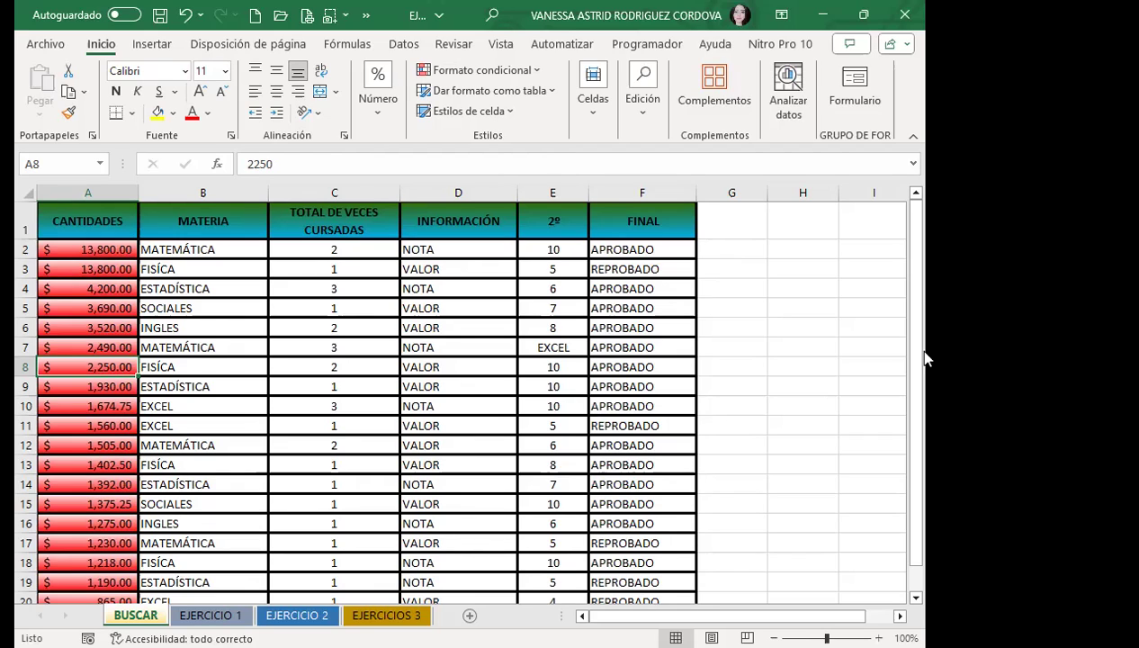
left_click(197, 421)
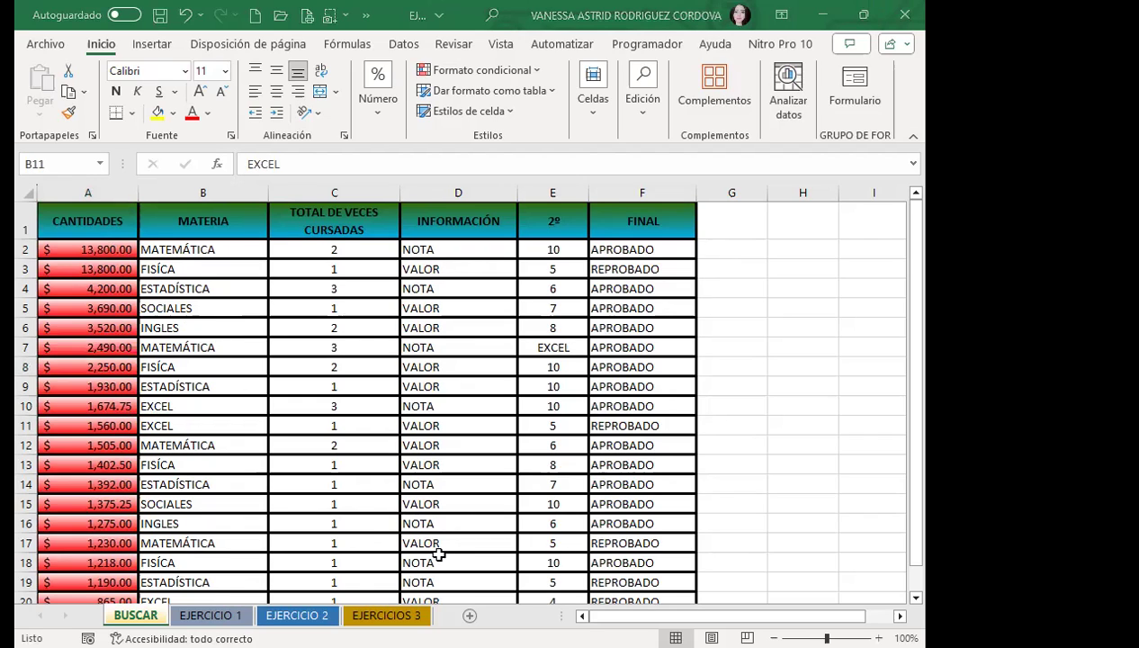
left_click(236, 369)
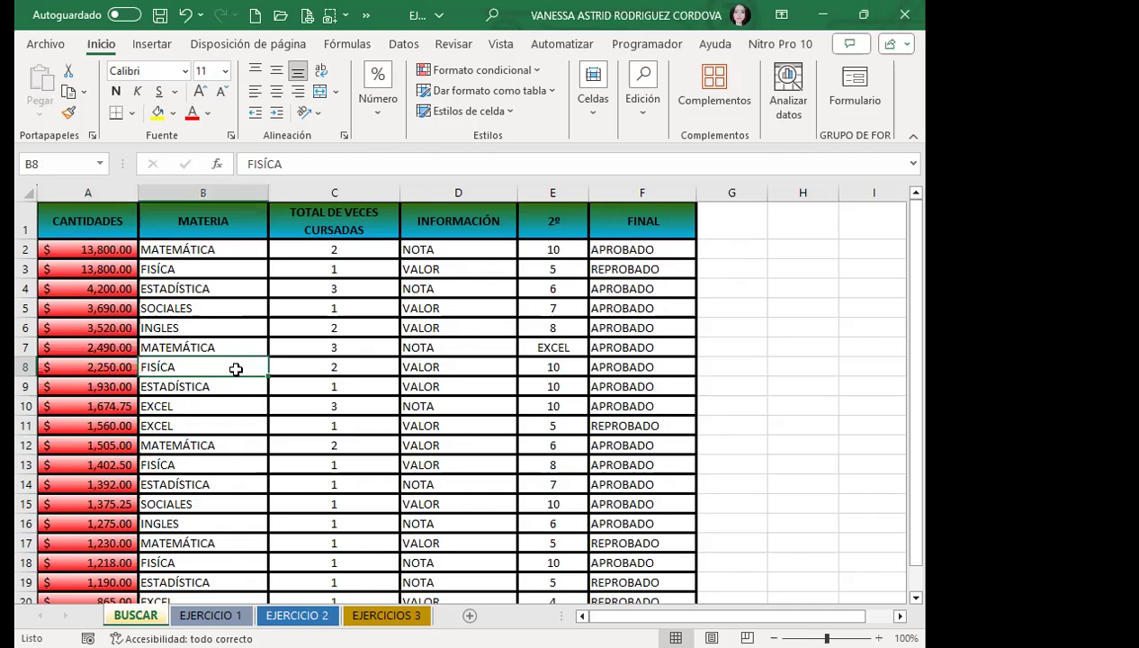
scroll(177, 439, "down", 2)
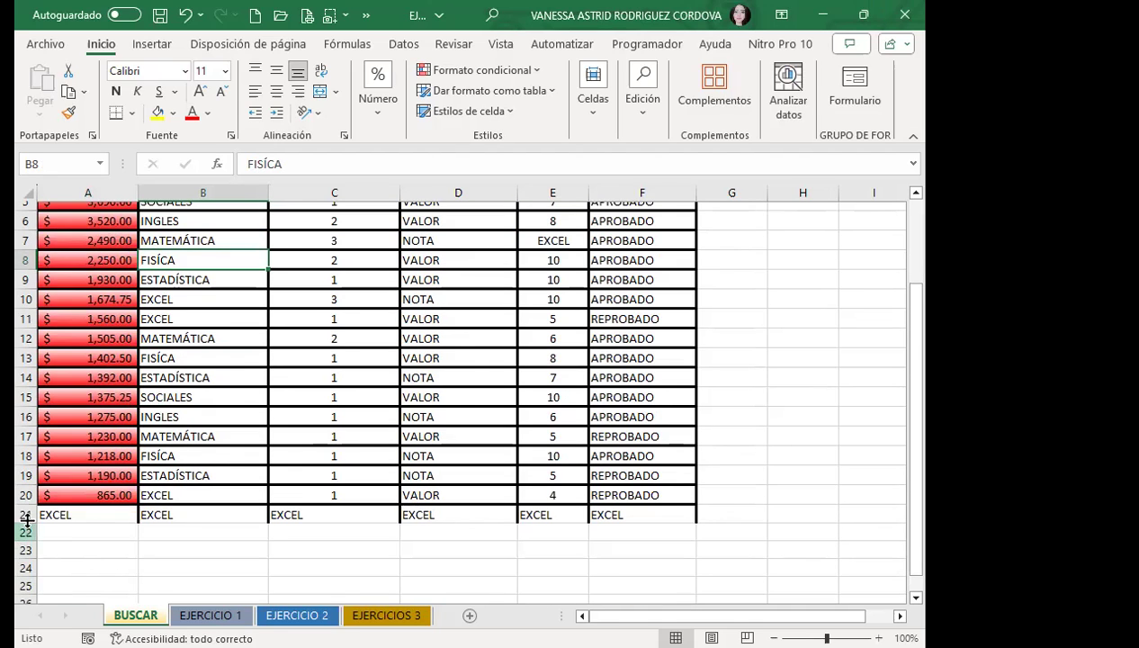
scroll(274, 459, "up", 2)
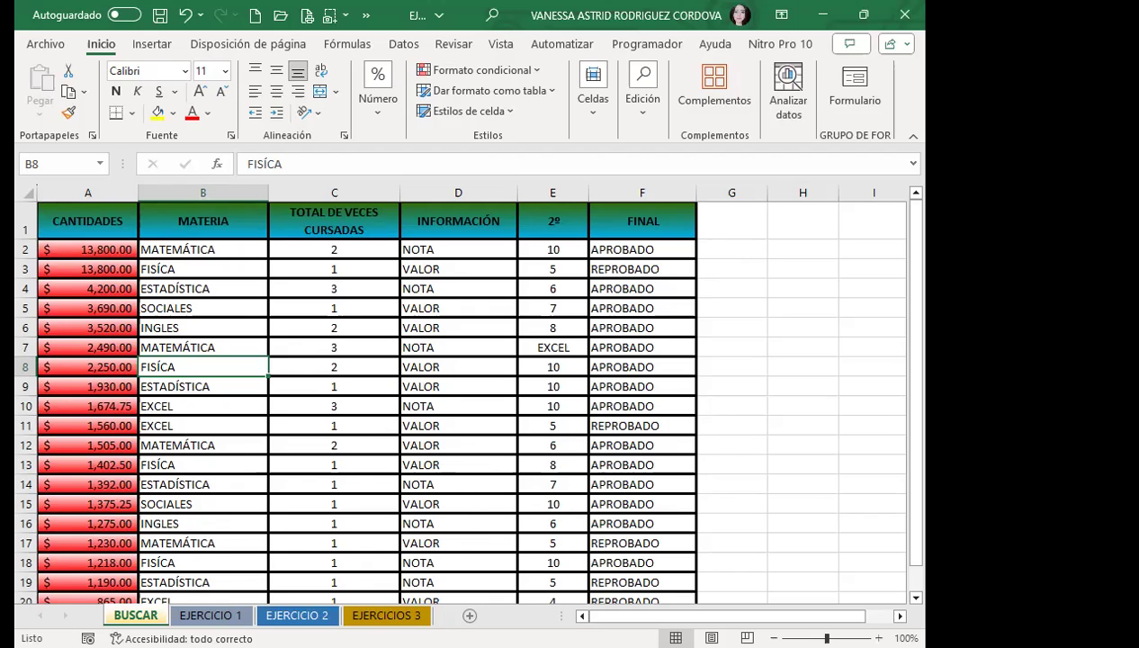
Cycle back and forth between the EJERCICIO 1 and EJERCICIO 2 sheets
key("ctrl+Page_Down")
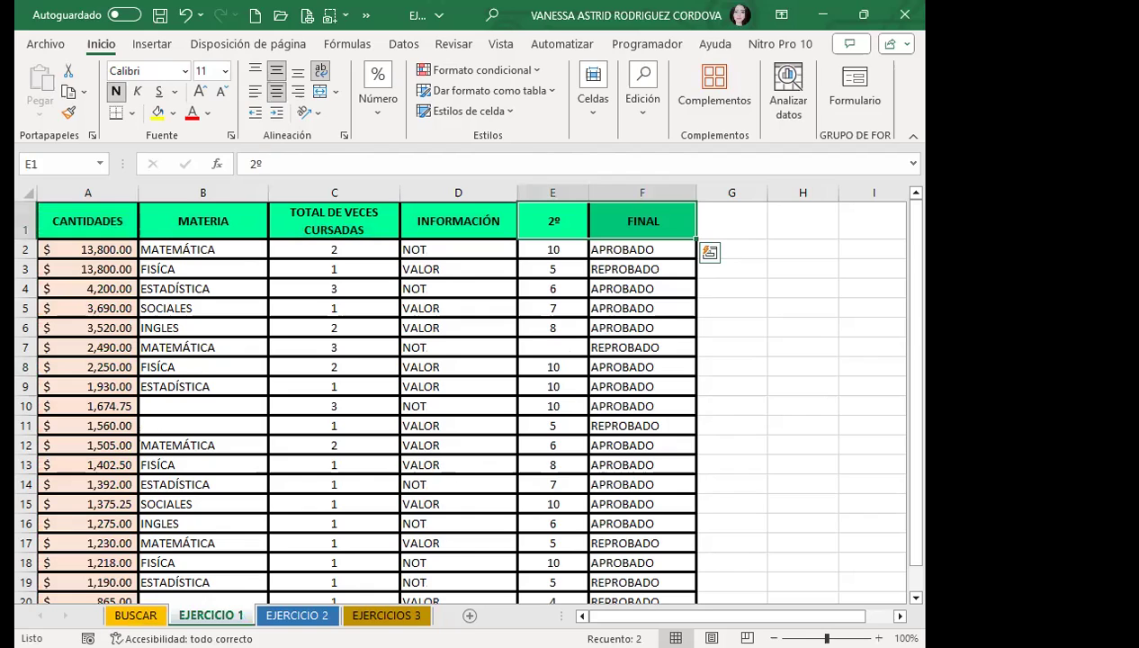
left_click(298, 617)
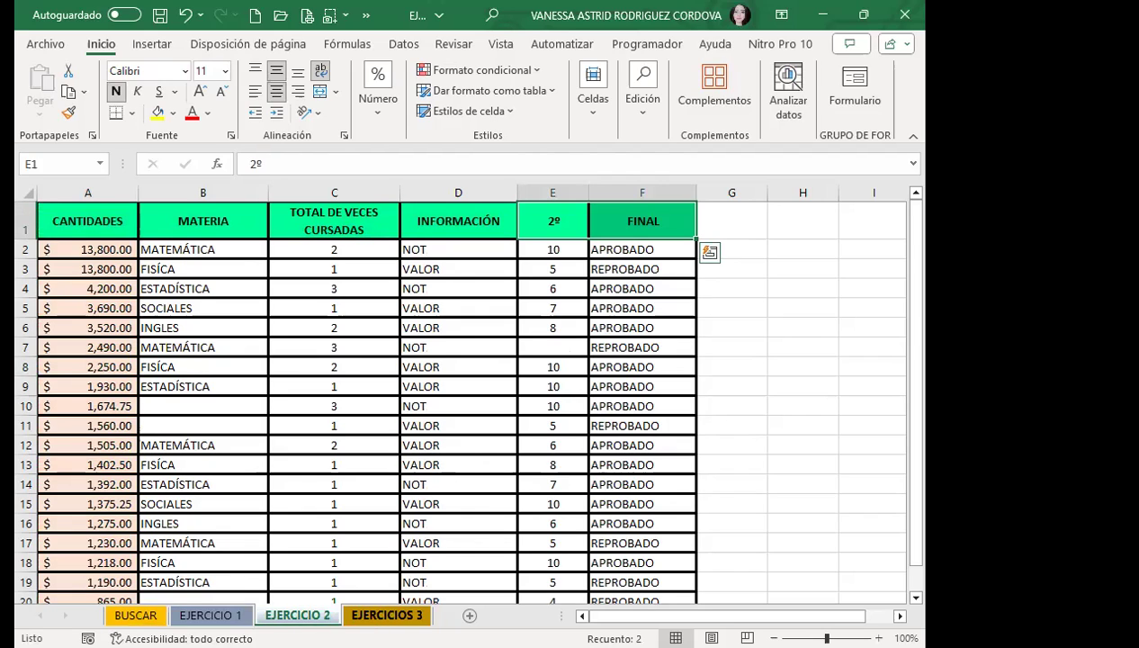
key("ctrl+Page_Down")
key("ctrl+Page_Up")
key("ctrl+Page_Up")
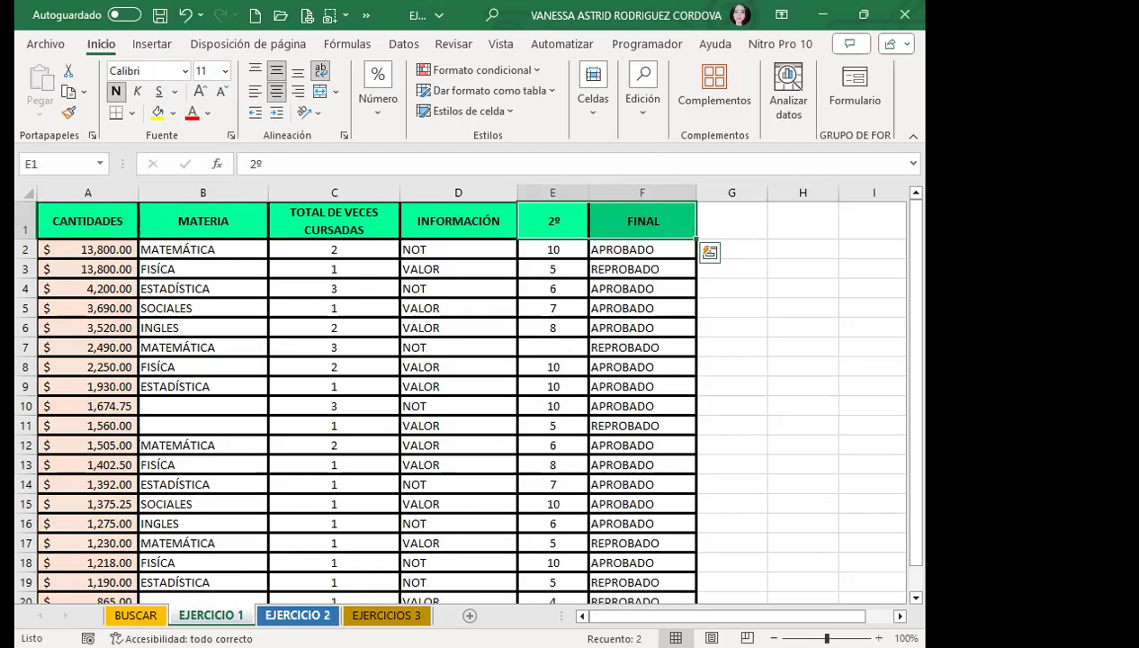
key("ctrl+Page_Down")
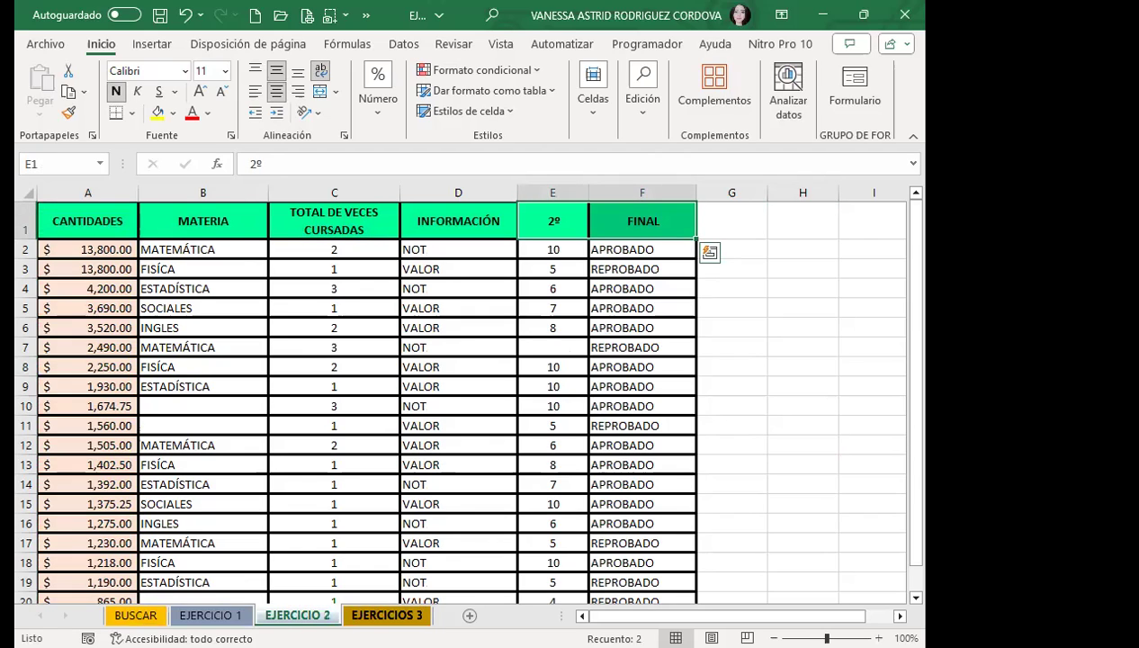
Browse EJERCICIOS 3 and EJERCICIO 1, then bring up Buscar y reemplazar on EJERCICIO 2
left_click(387, 615)
left_click(209, 616)
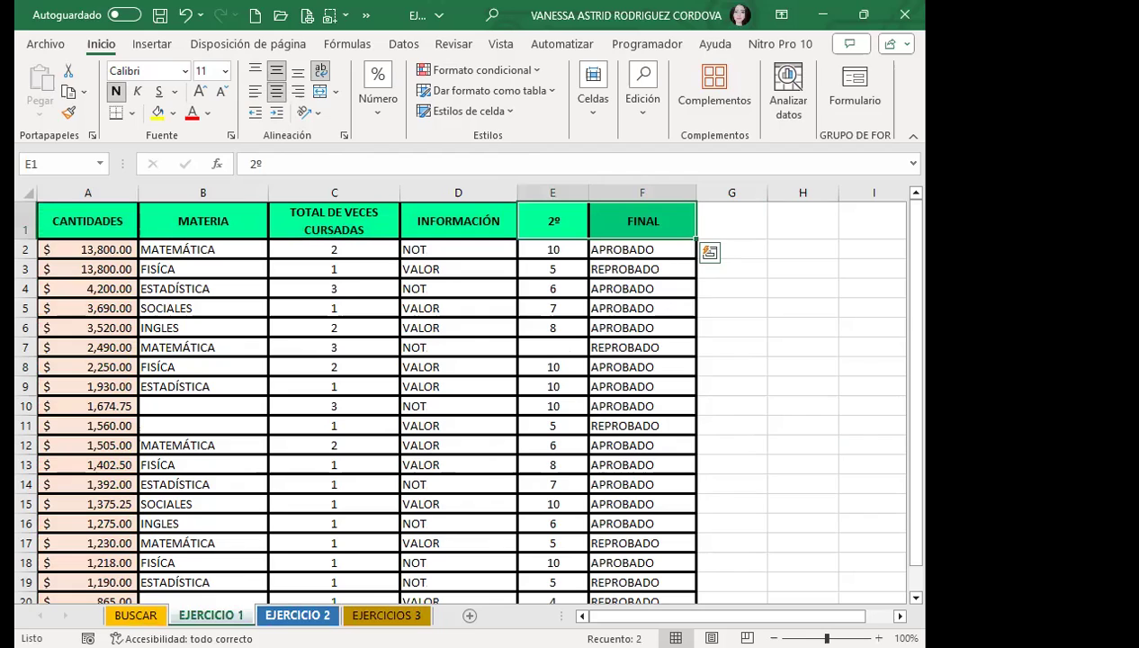
key("ctrl+Page_Down")
key("ctrl+Page_Down")
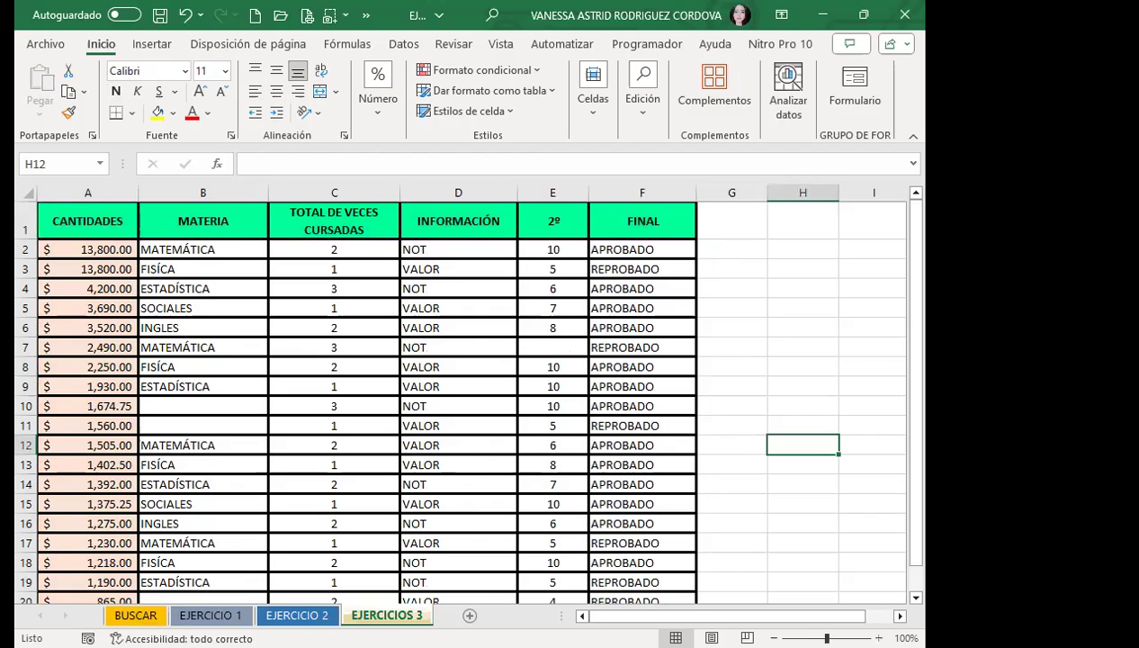
key("ctrl+Page_Up")
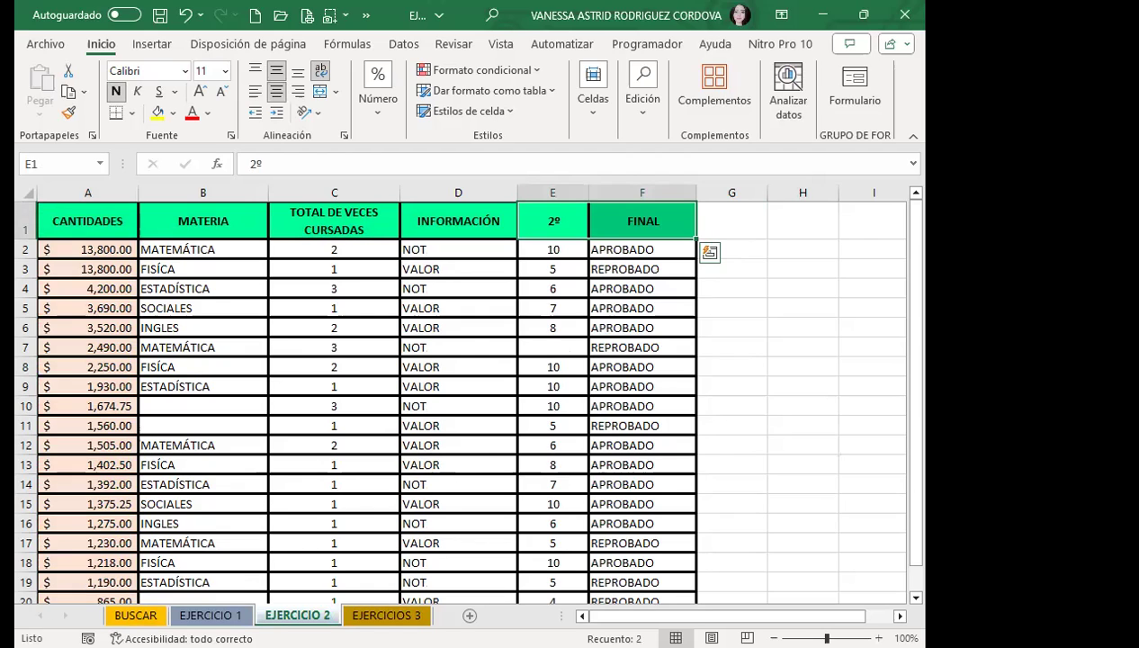
key("ctrl+b")
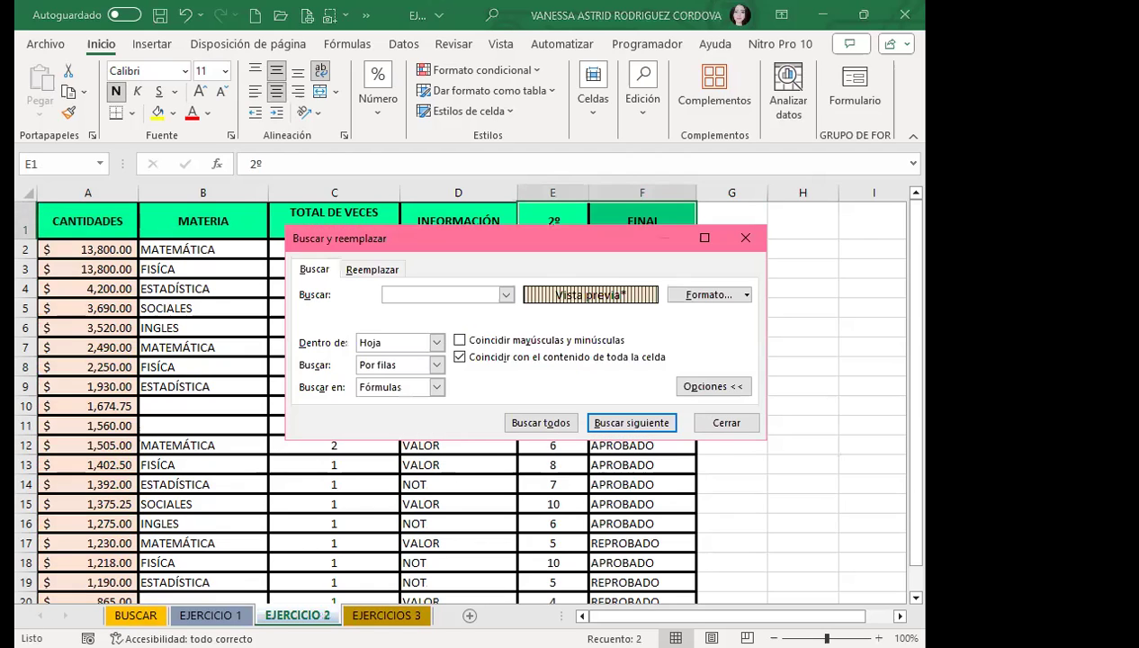
Clear the leftover formats from both Buscar and Reemplazar con via Borrar formato de búsqueda
left_click(747, 296)
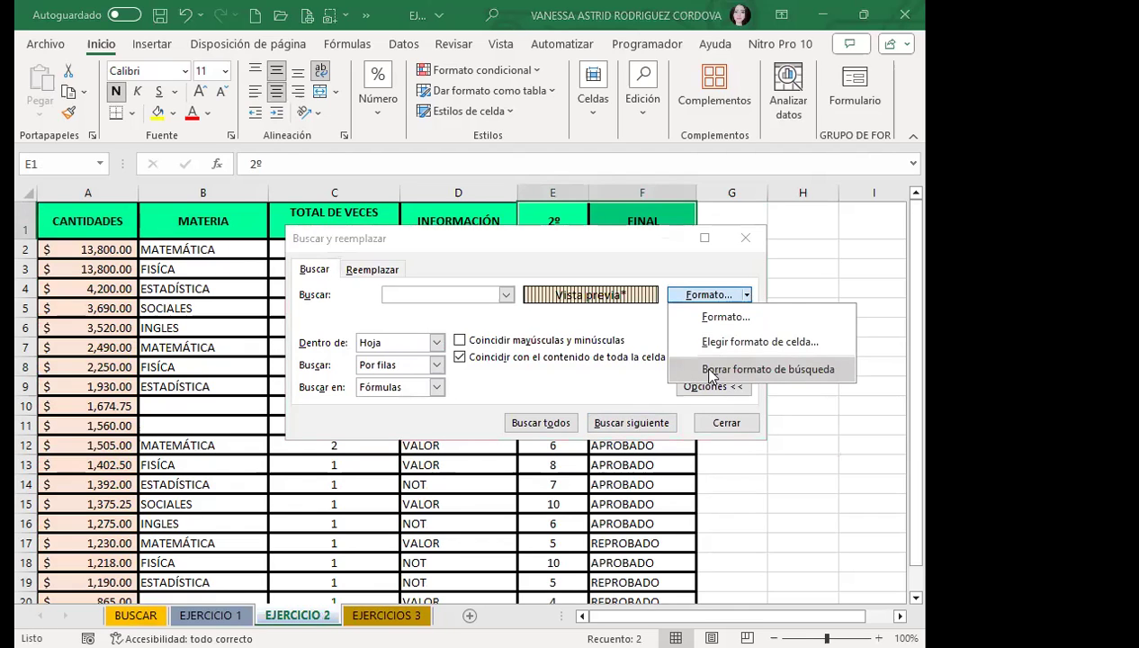
left_click(714, 372)
left_click(372, 269)
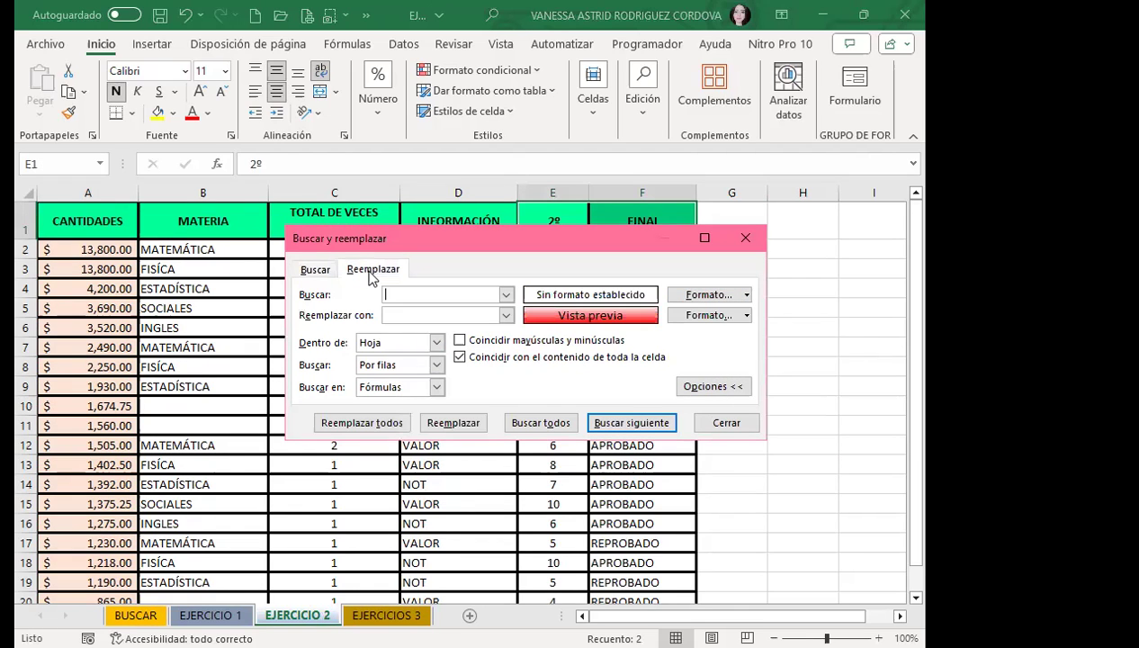
left_click(747, 315)
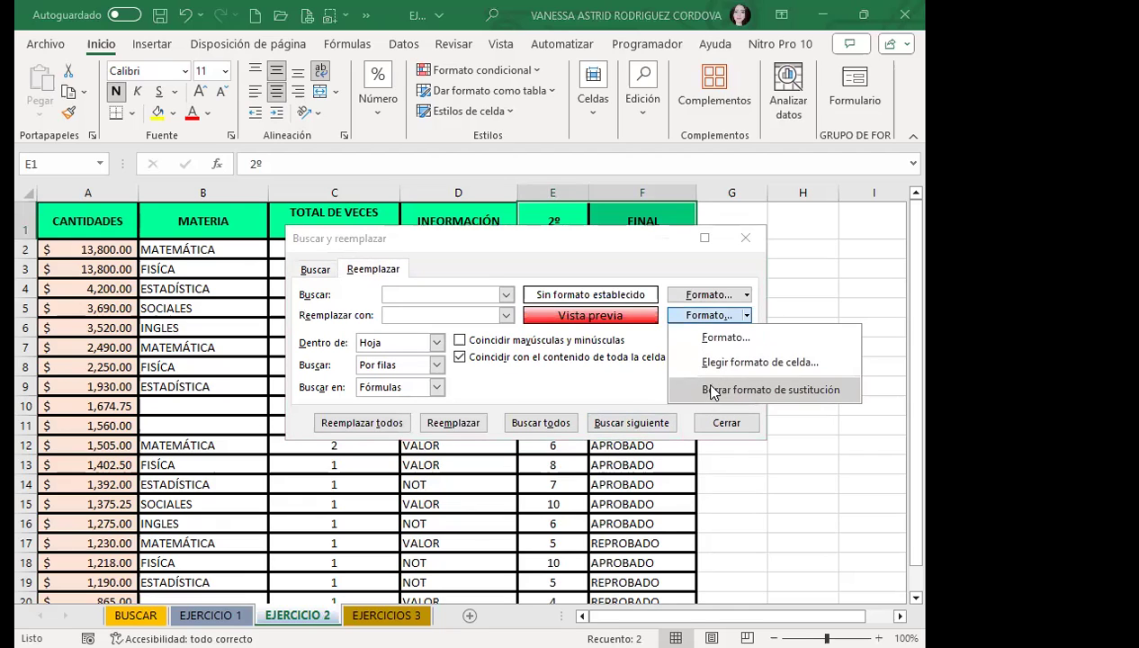
left_click(720, 391)
left_click(315, 269)
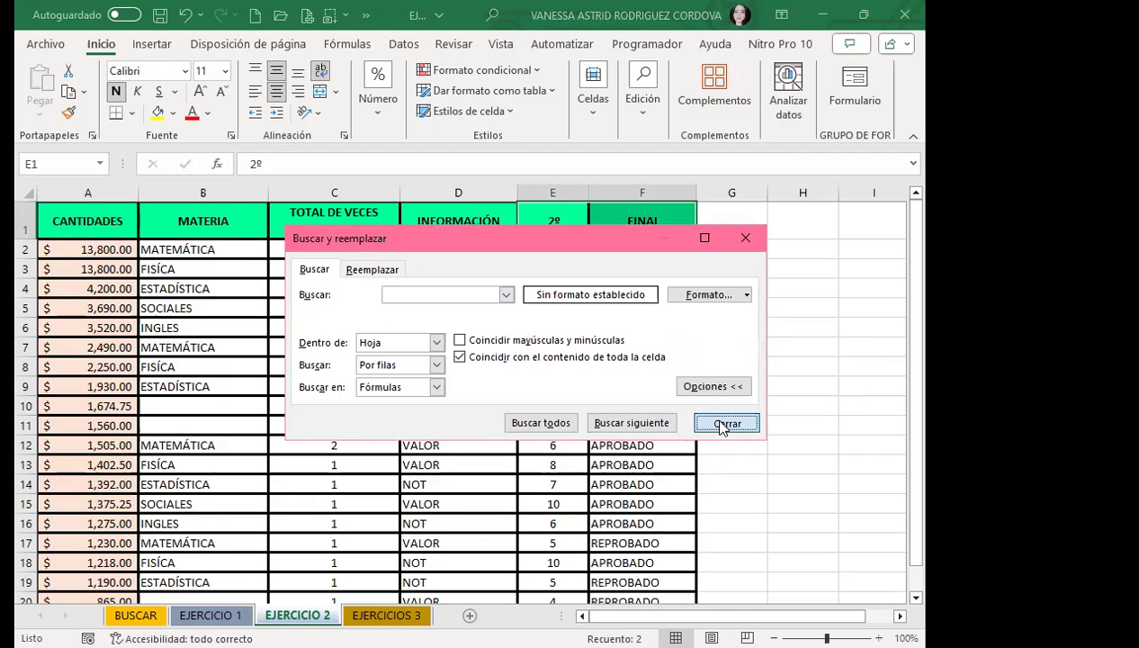
Close and reopen Buscar y reemplazar with its extra search options shown
left_click(725, 423)
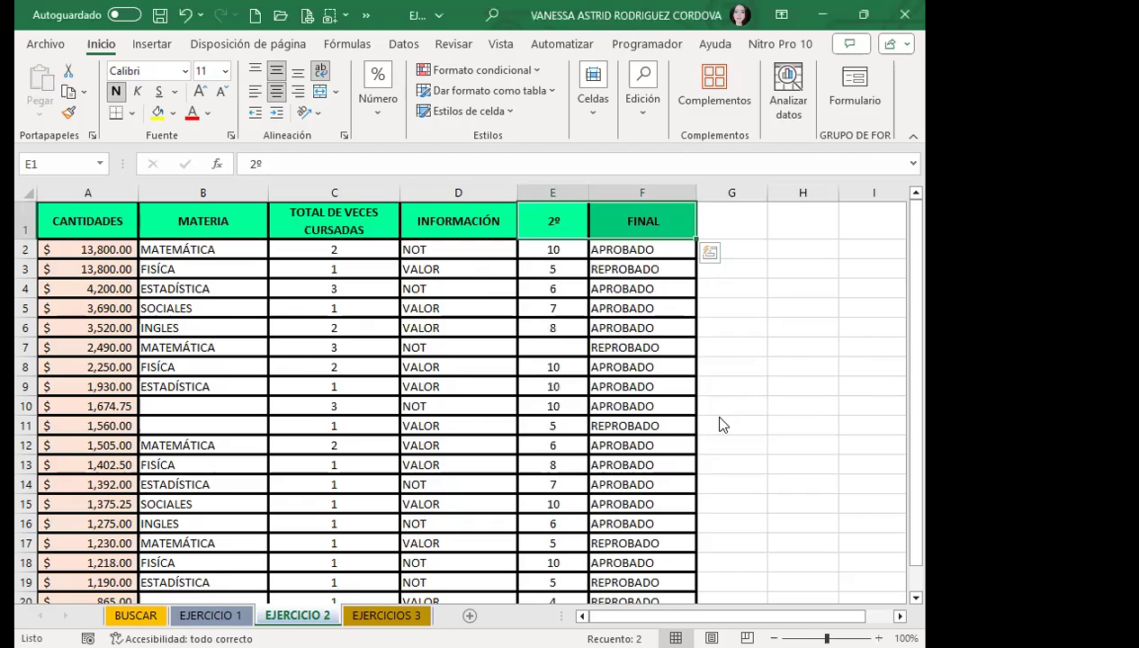
key("ctrl+b")
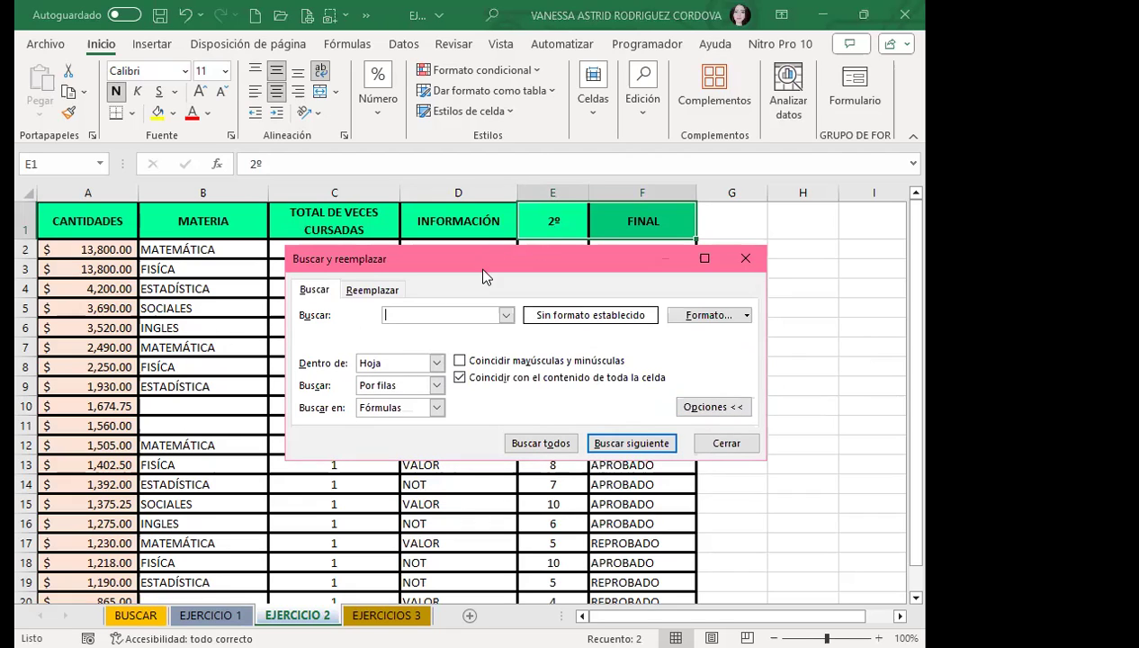
left_click(705, 406)
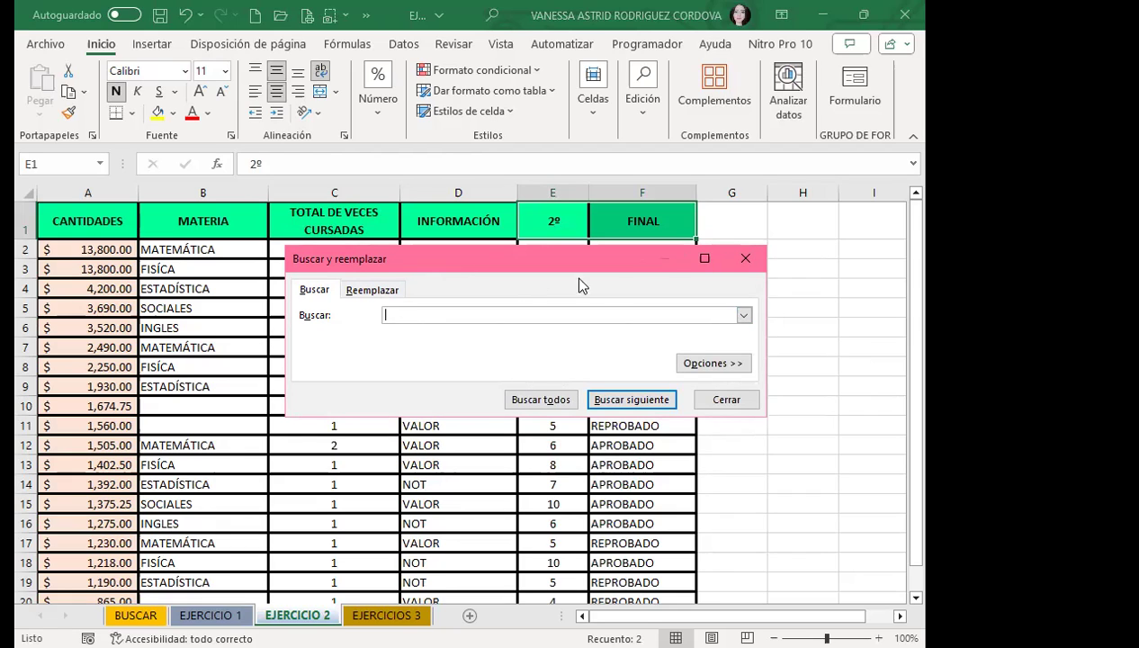
left_click(713, 362)
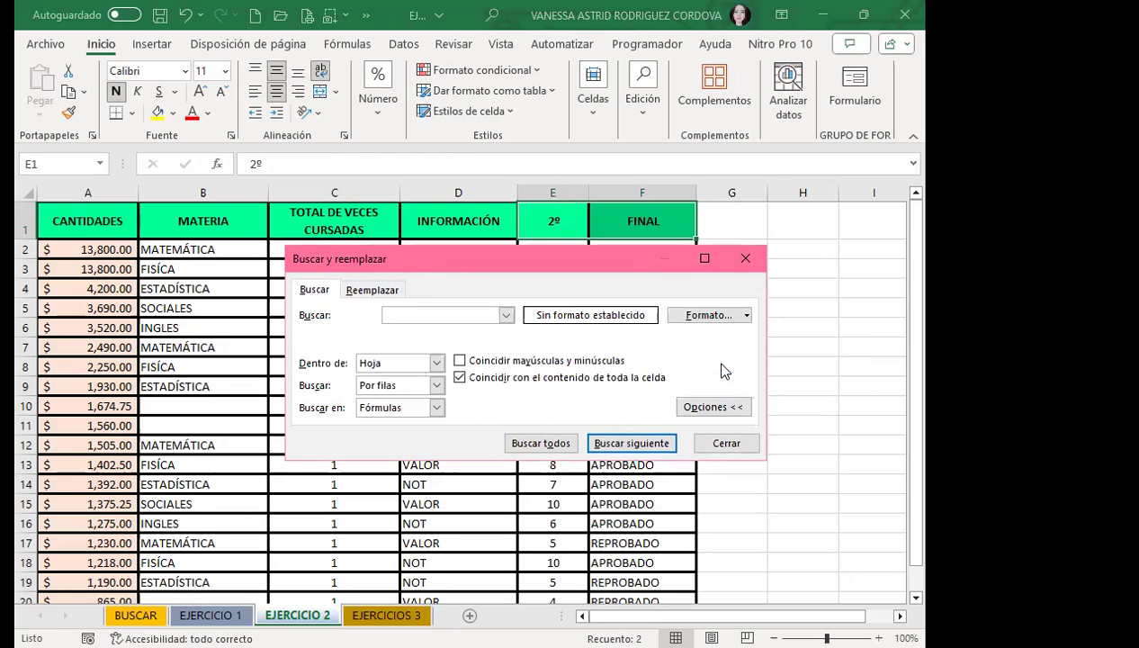
left_click(436, 364)
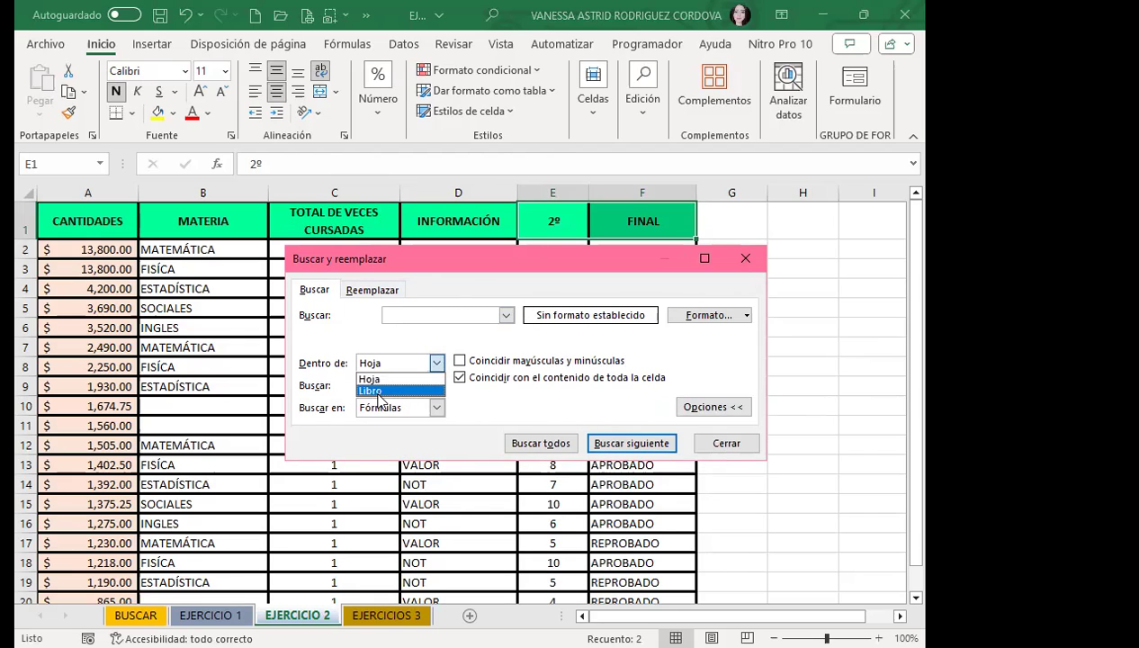
Search the whole workbook (Dentro de: Libro) for NOT
left_click(379, 392)
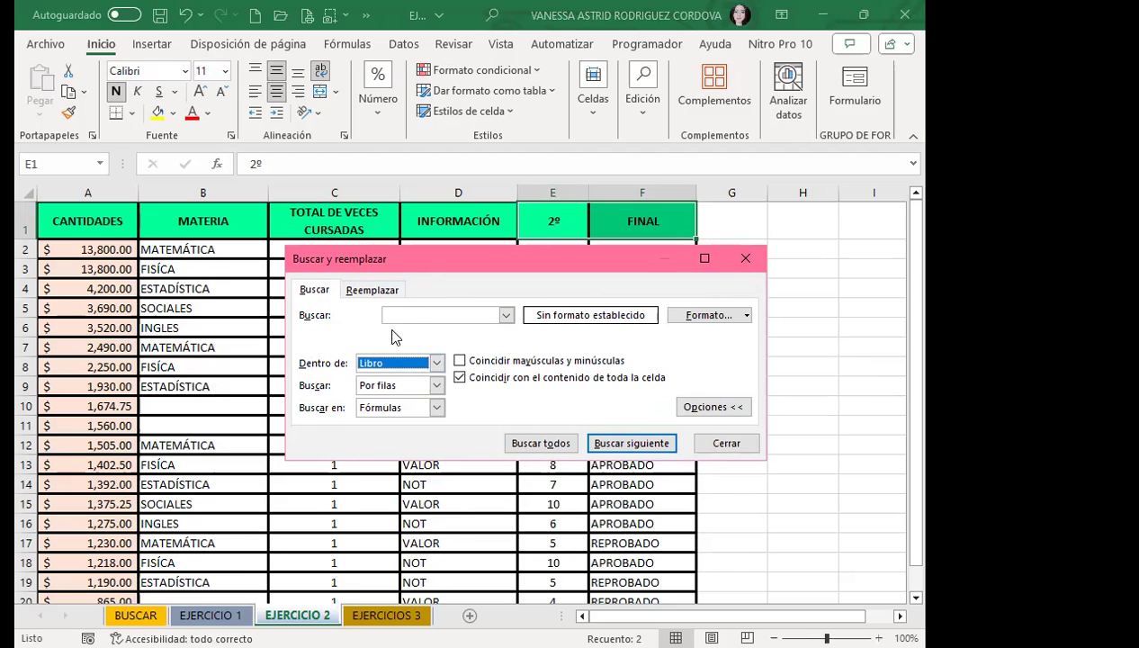
left_click(415, 313)
type("NOT")
List all 24 NOT matches and enlarge the dialog to show the full results
left_click(538, 450)
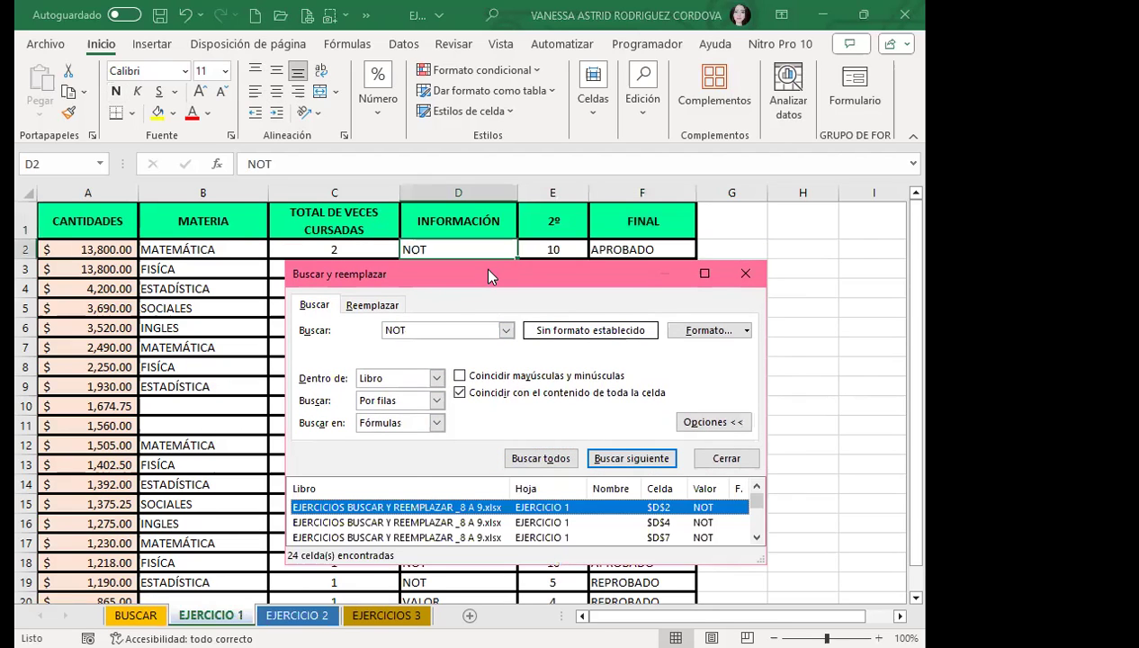
left_click_drag(489, 276, 460, 64)
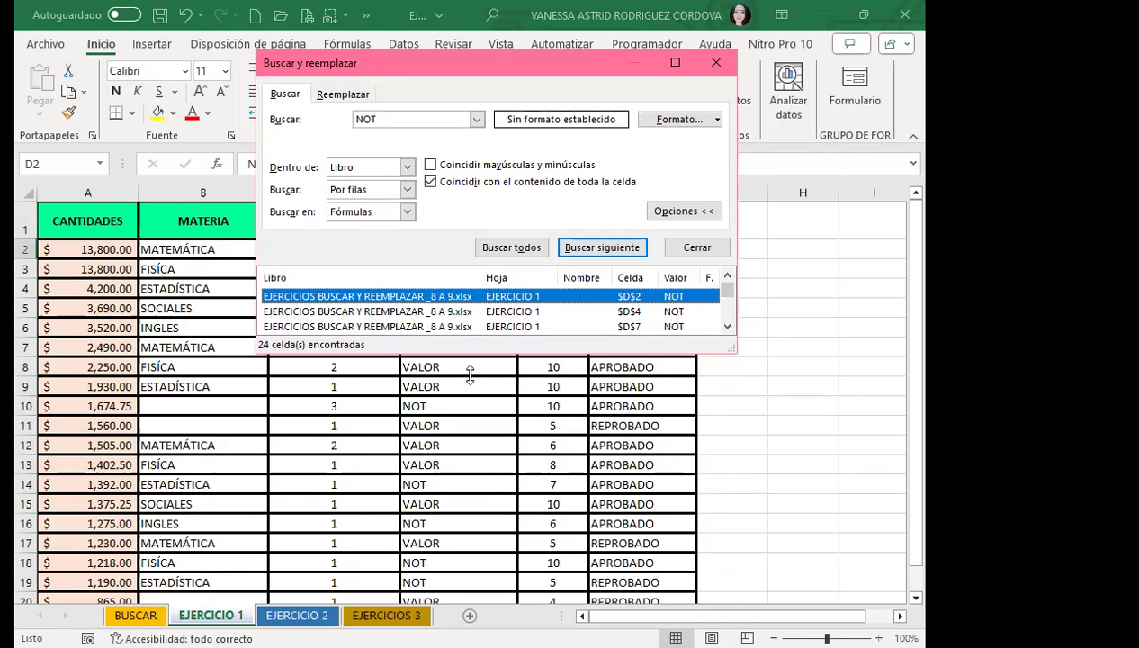
left_click_drag(469, 377, 468, 544)
left_click_drag(454, 58, 454, 11)
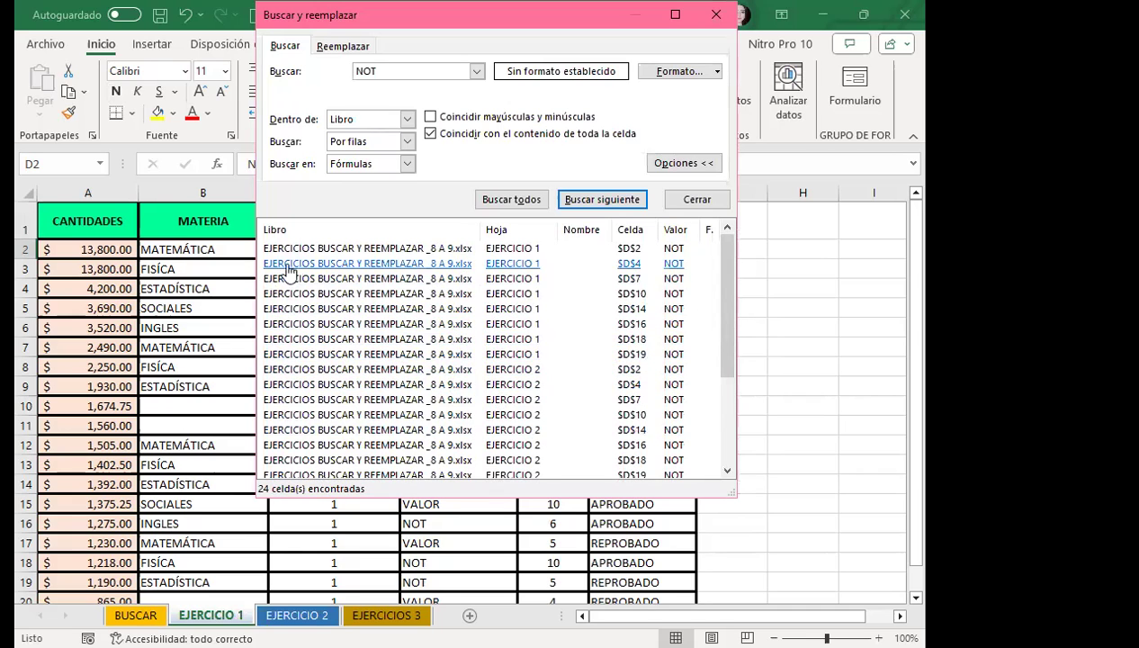
scroll(372, 385, "down", 3)
scroll(376, 422, "up", 3)
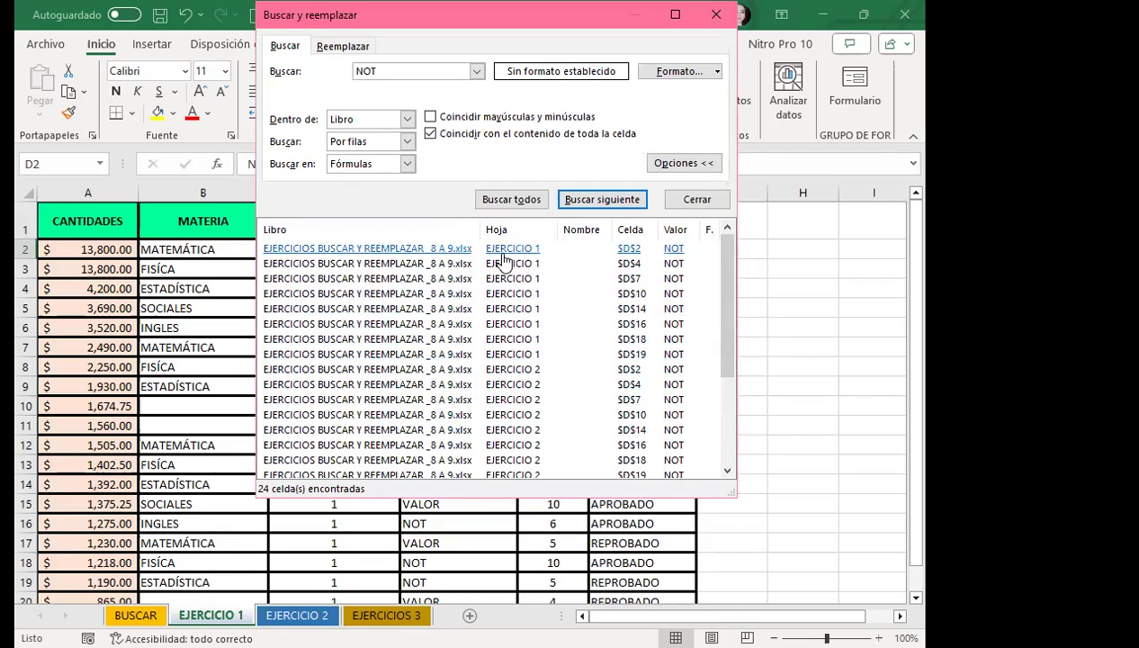
scroll(502, 358, "down", 2)
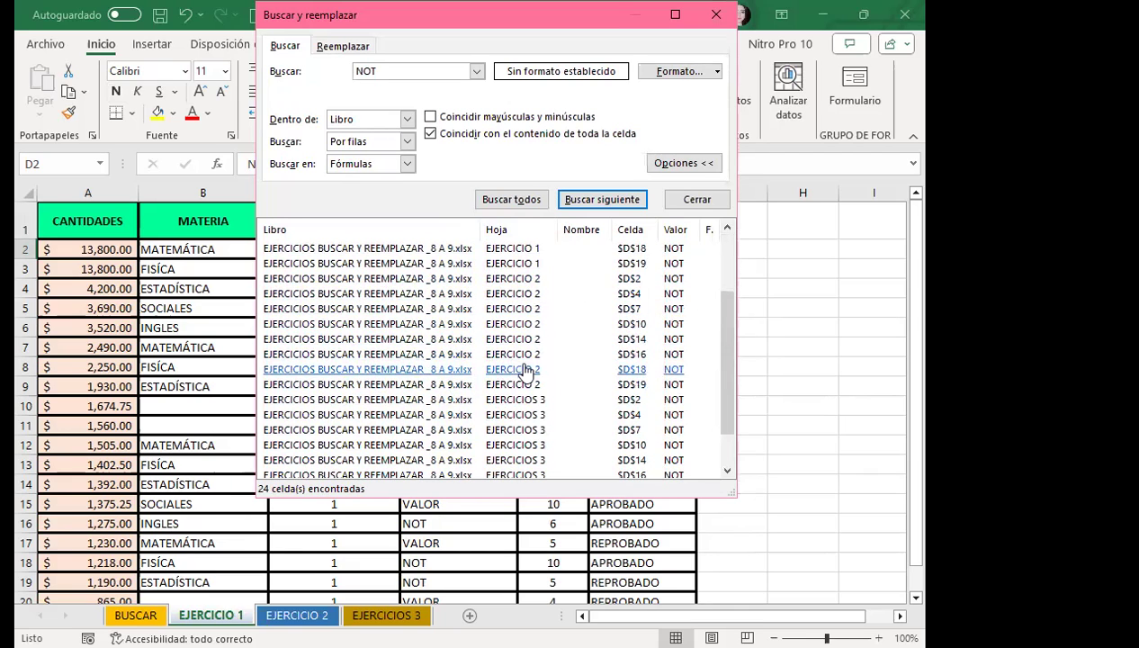
scroll(526, 373, "down", 1)
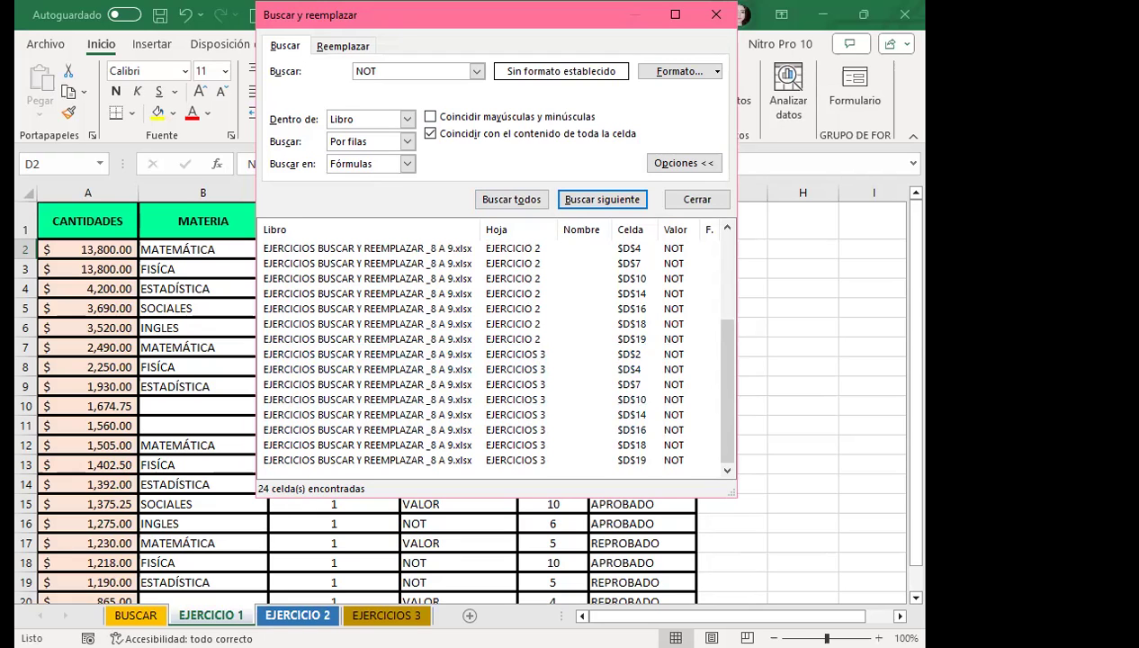
scroll(376, 396, "up", 3)
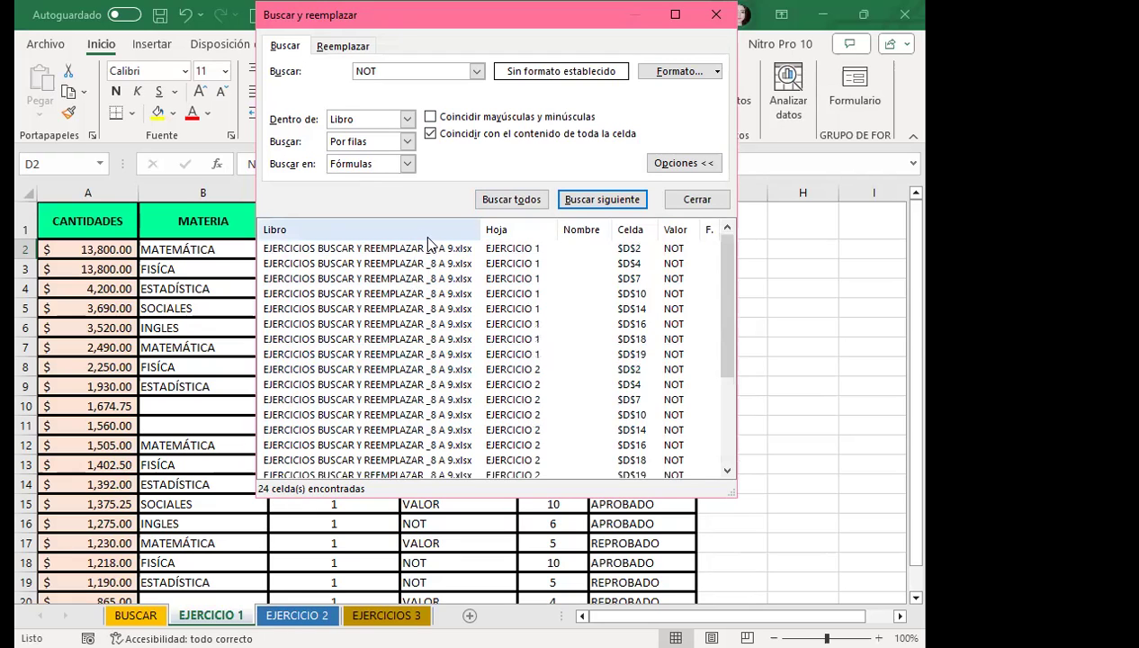
Jump through NOT matches on EJERCICIO 1, EJERCICIO 2 and EJERCICIOS 3 from the results list
left_click(510, 267)
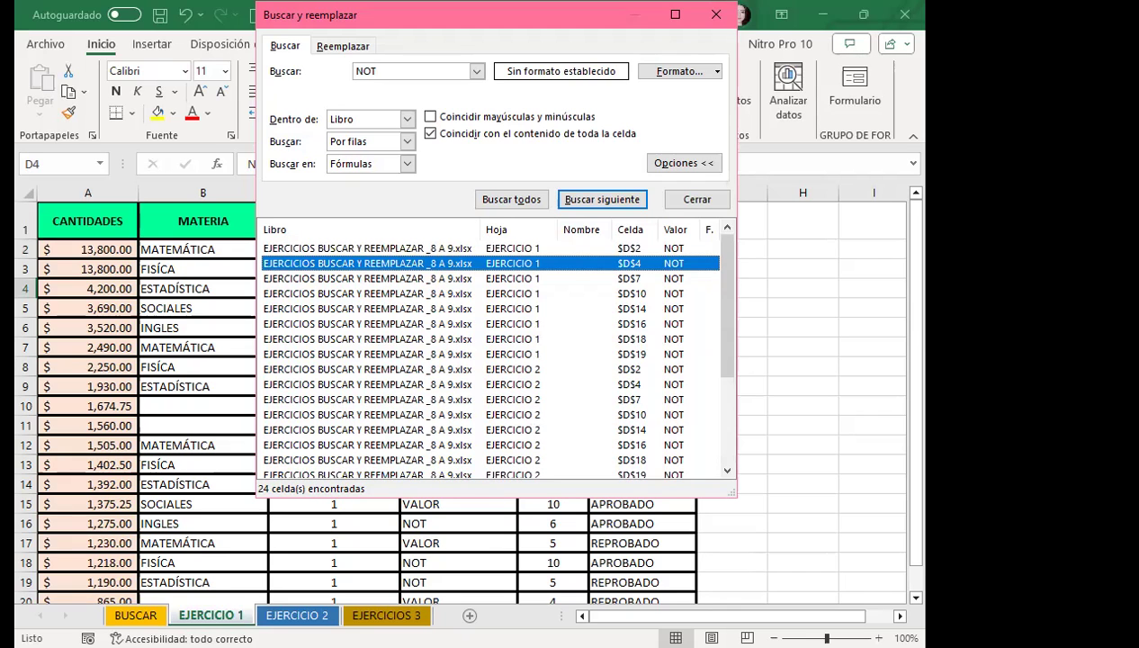
left_click(393, 430)
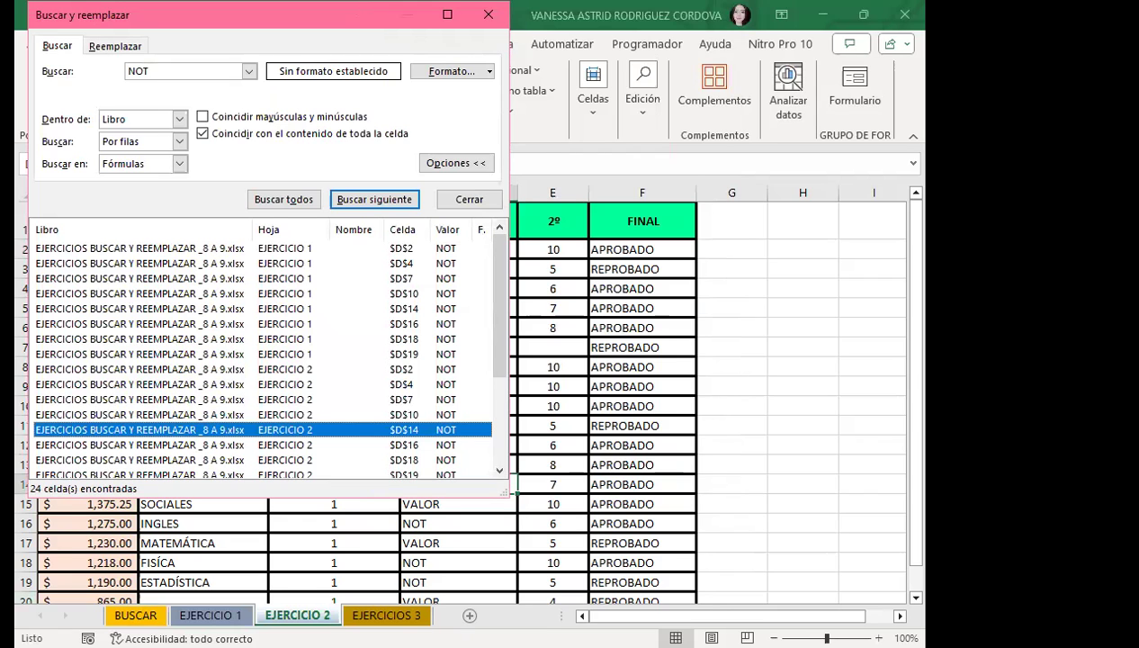
scroll(145, 391, "down", 3)
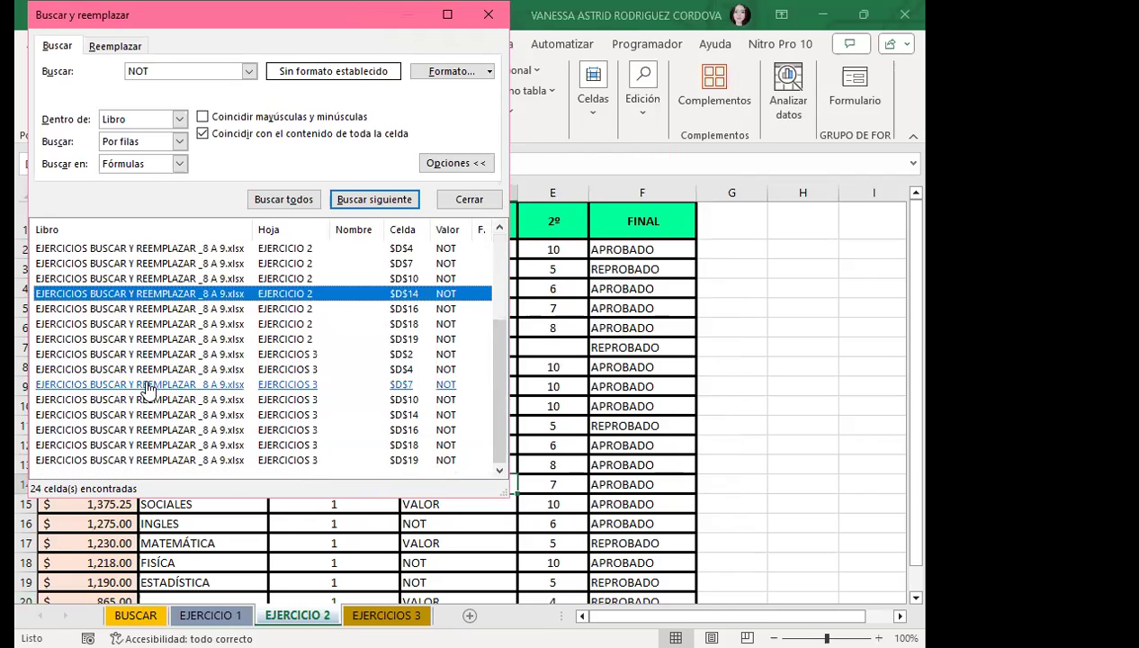
left_click(138, 461)
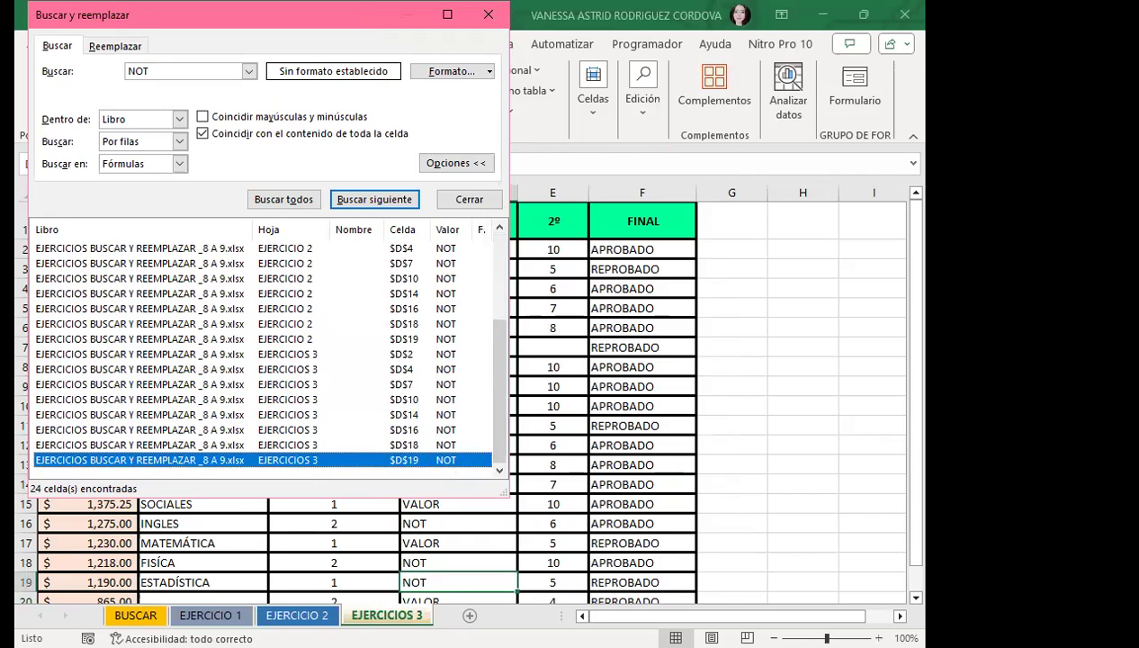
left_click(119, 385)
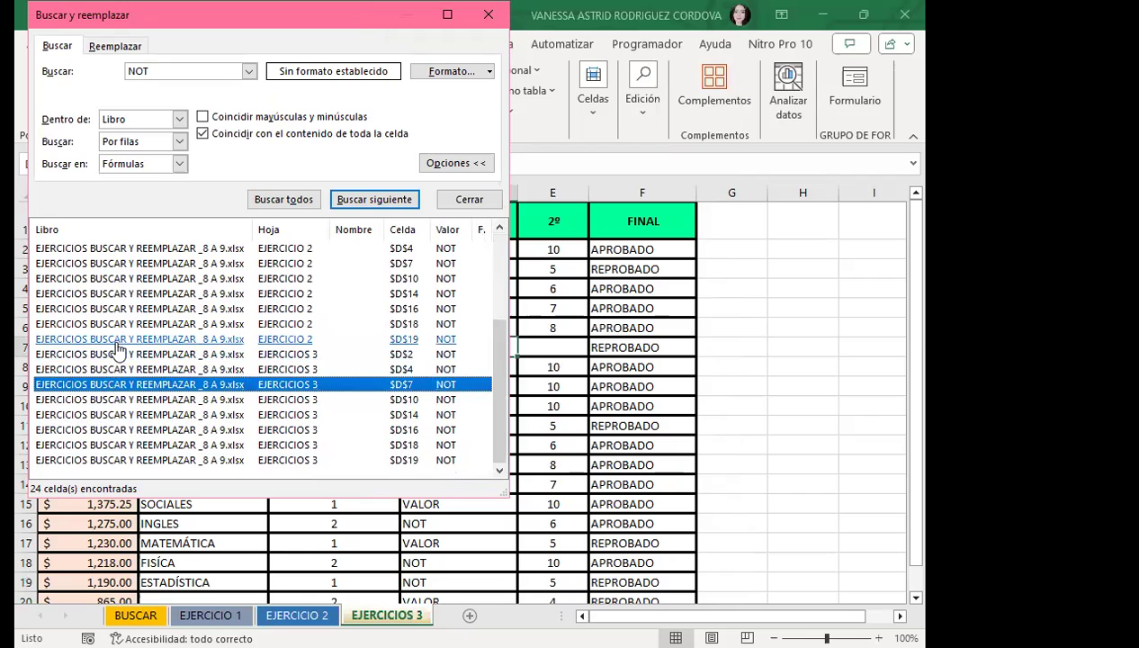
left_click(127, 328)
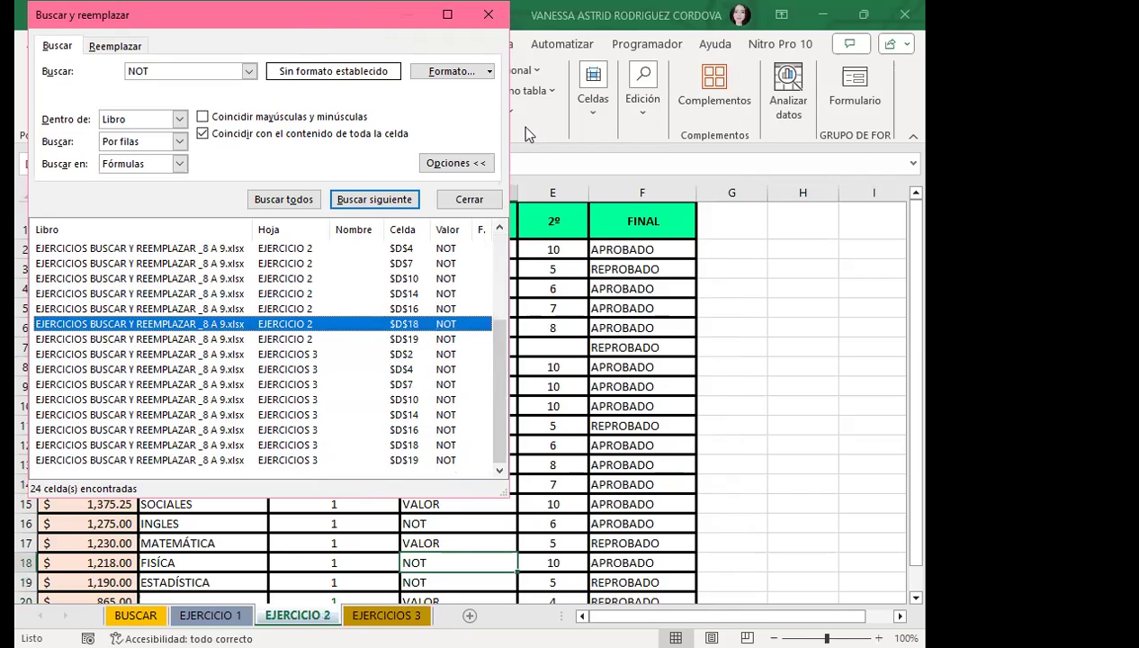
left_click_drag(236, 14, 589, 19)
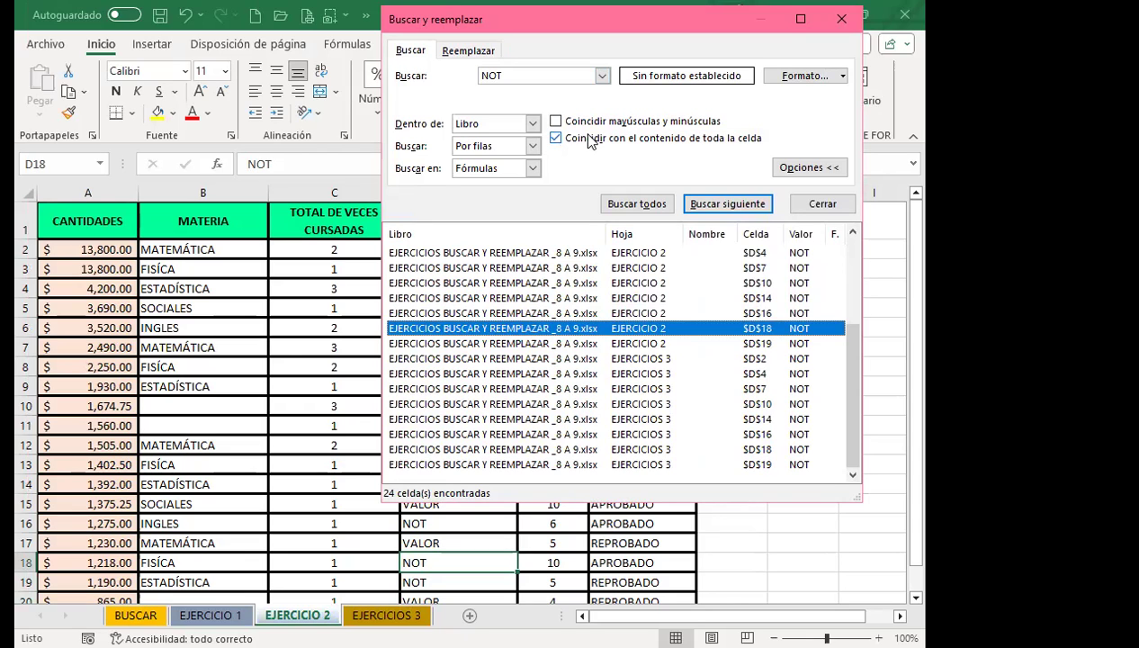
left_click(496, 270)
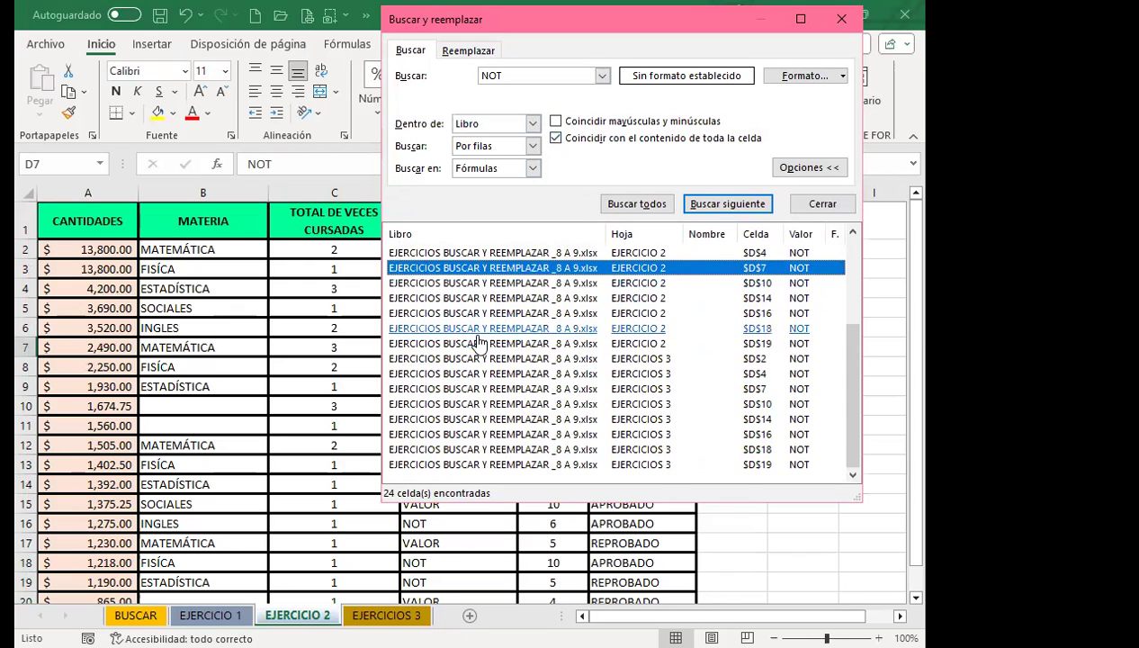
left_click(464, 389)
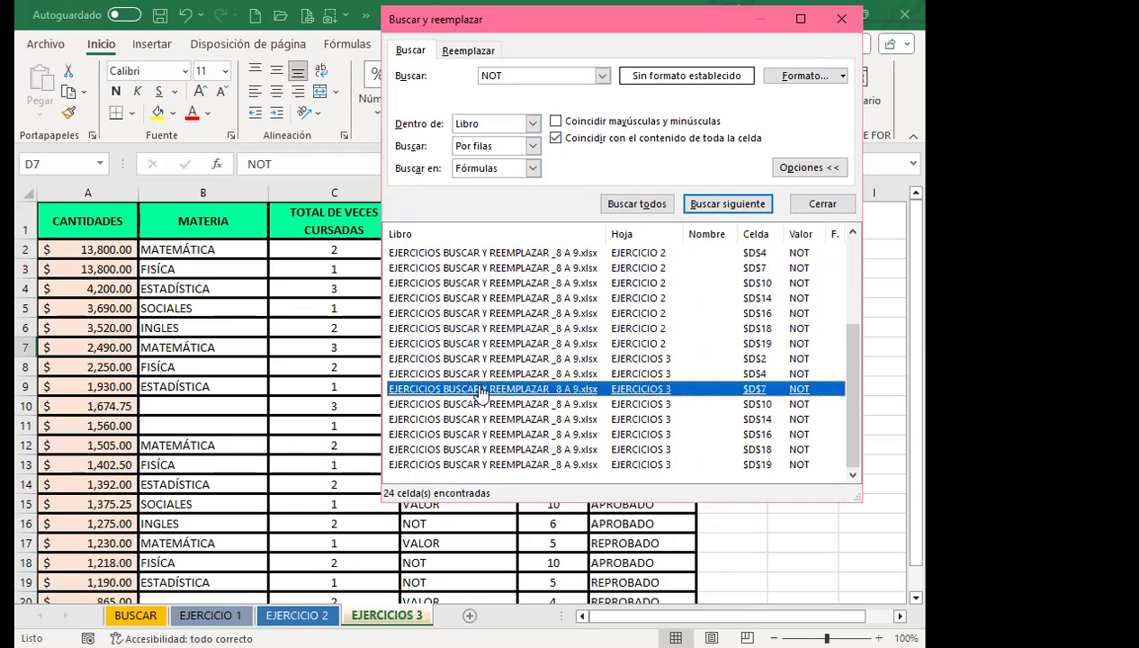
scroll(468, 297, "up", 3)
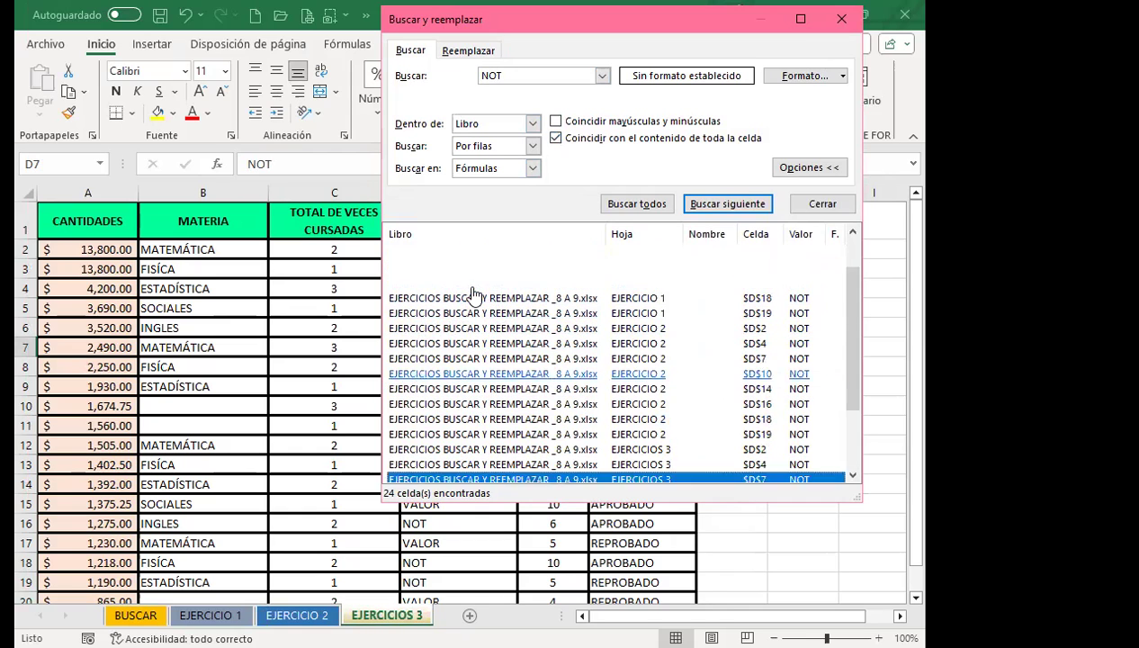
left_click(465, 283)
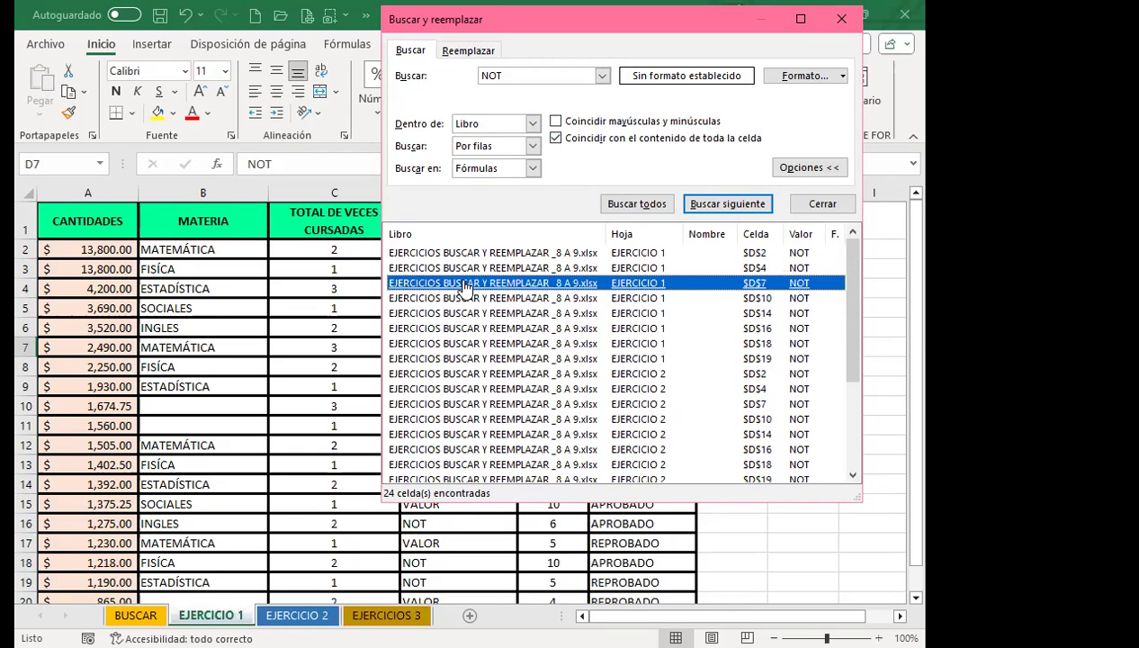
left_click(490, 405)
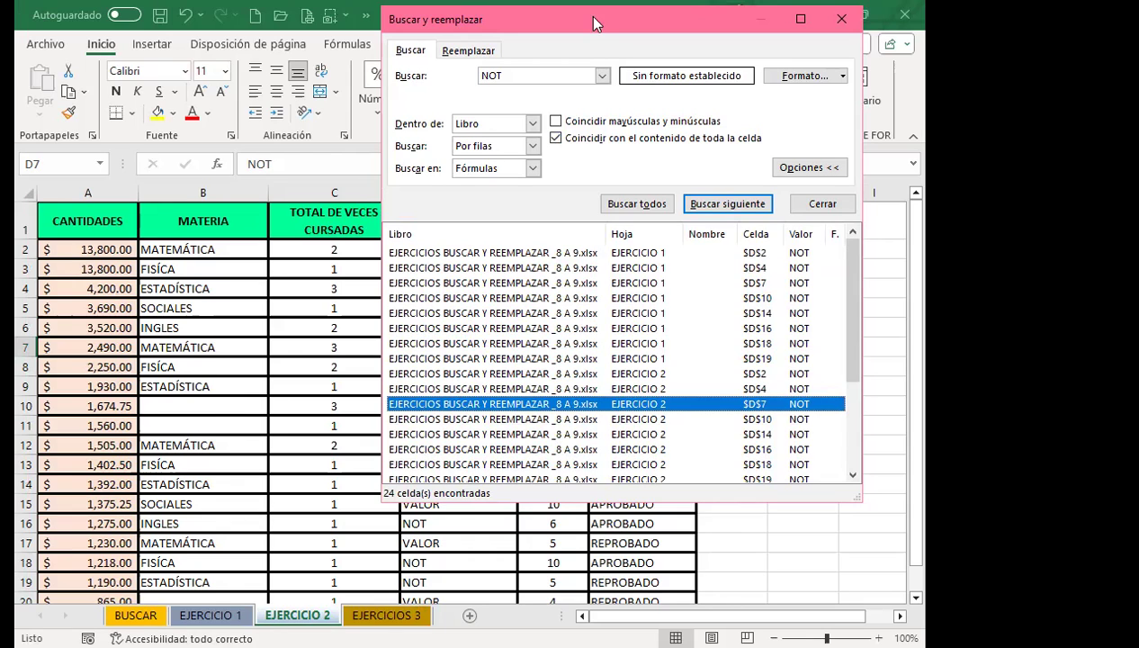
Replace all 24 whole-cell NOT entries in the workbook with NOTA
left_click(463, 52)
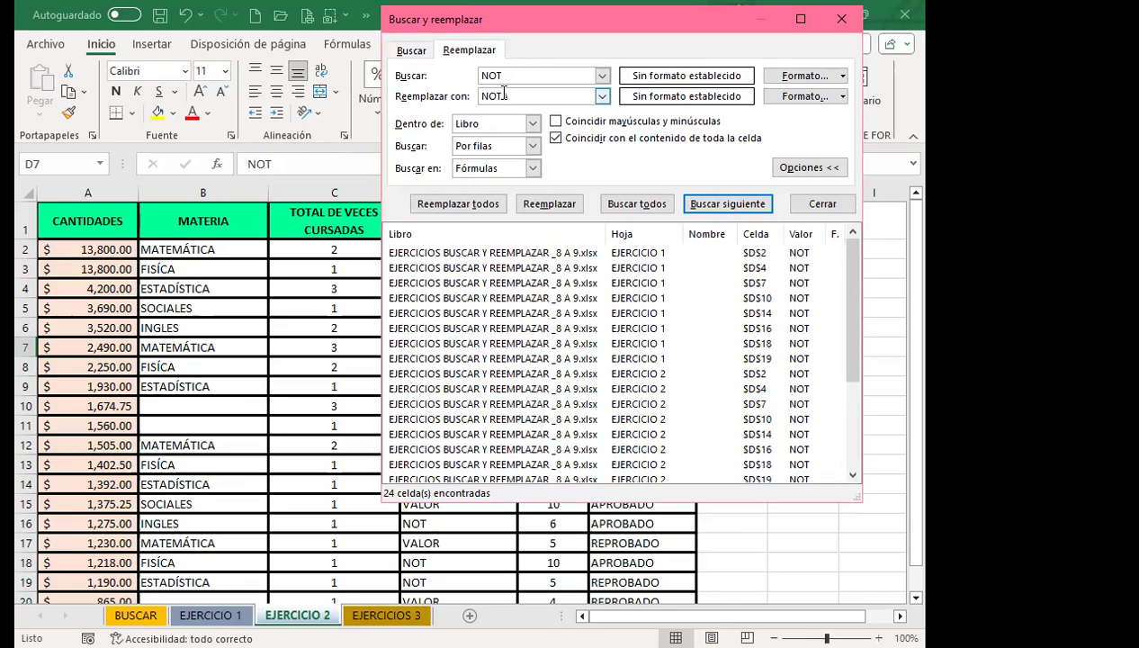
type("A")
left_click(458, 204)
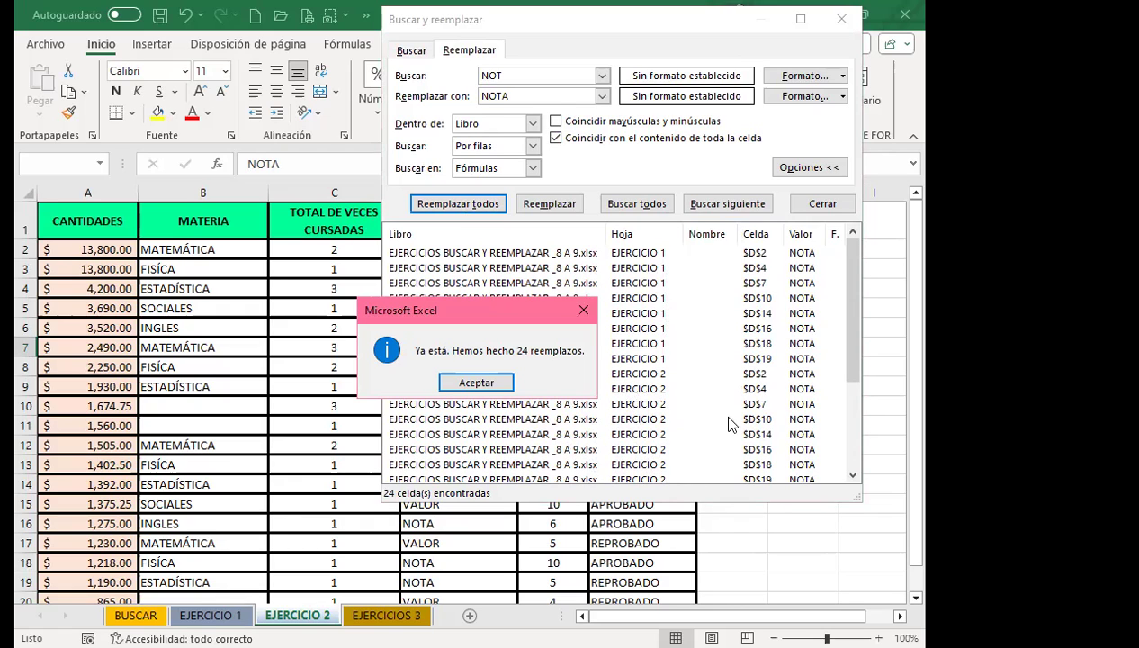
left_click(475, 383)
Empty both the Buscar and Reemplazar con boxes
double_click(497, 95)
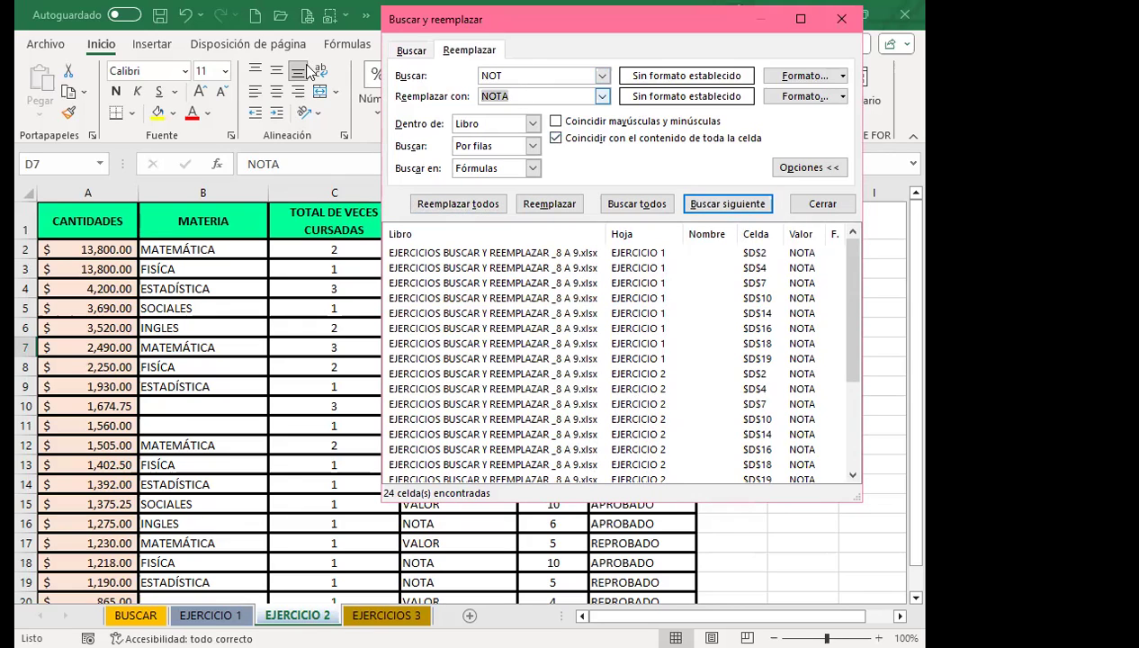
key("BackSpace")
double_click(505, 76)
key("BackSpace")
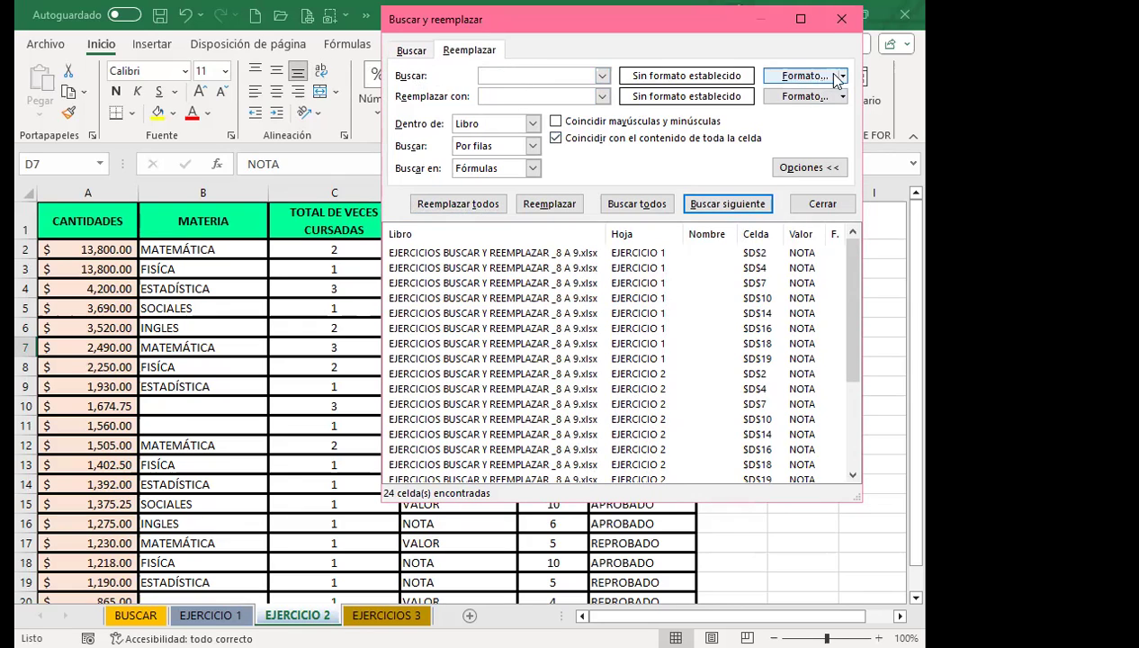
Close the dialog, review the NOTA entries on EJERCICIO 1, 2 and 3, then reopen Buscar y reemplazar
left_click(840, 19)
key("ctrl+Page_Up")
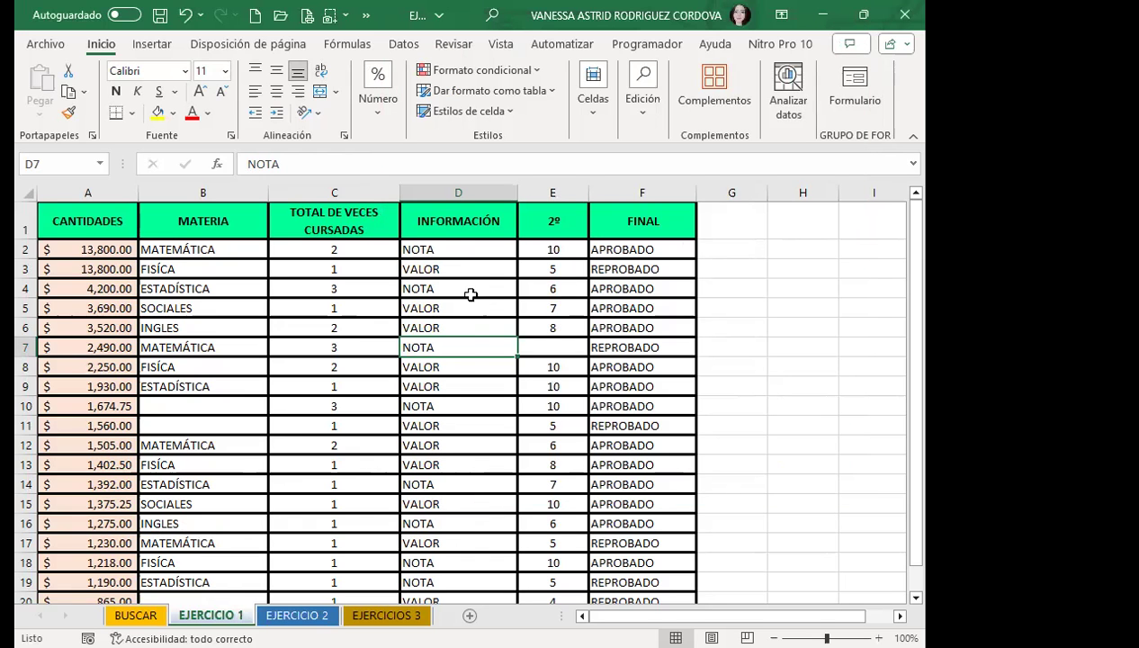
scroll(468, 306, "down", 2)
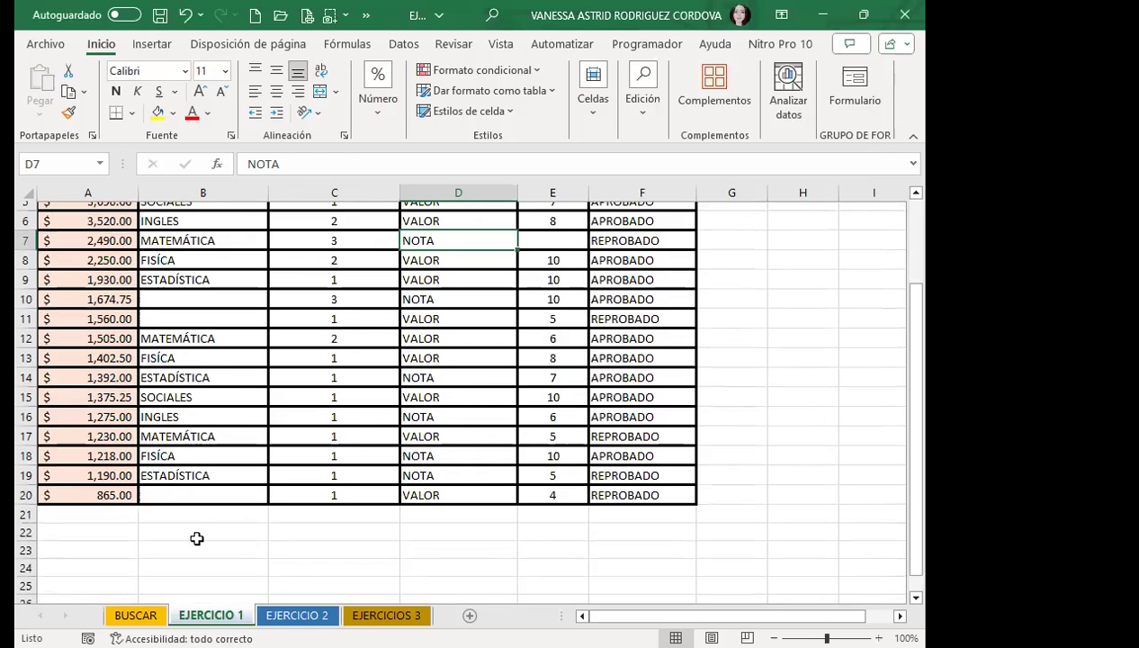
left_click(297, 615)
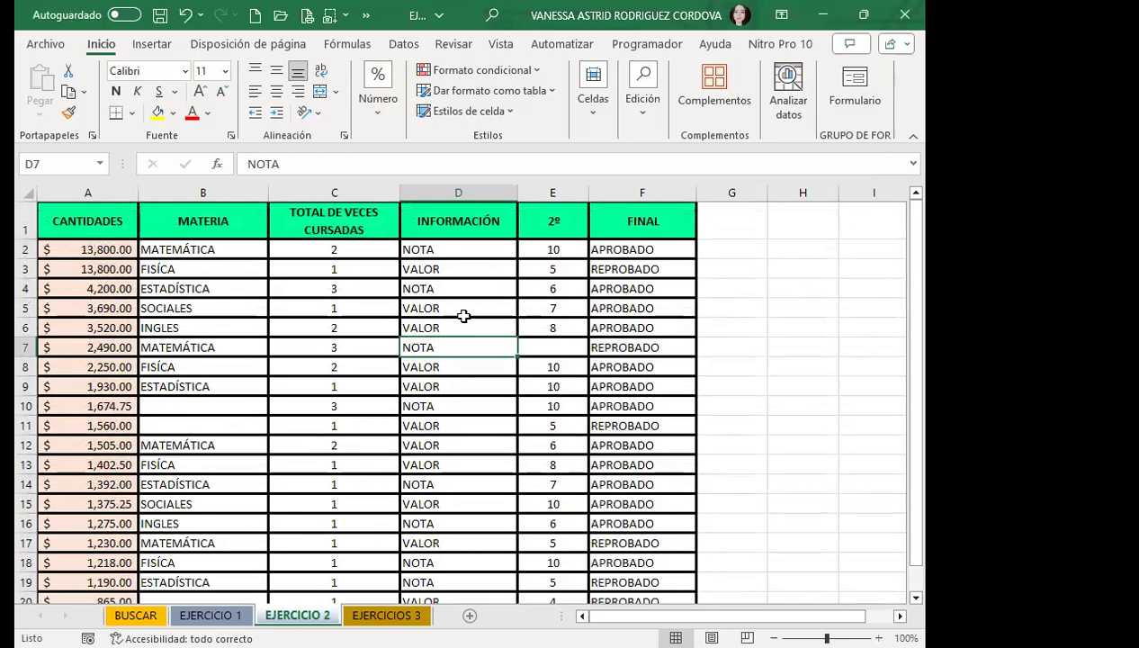
scroll(465, 315, "down", 2)
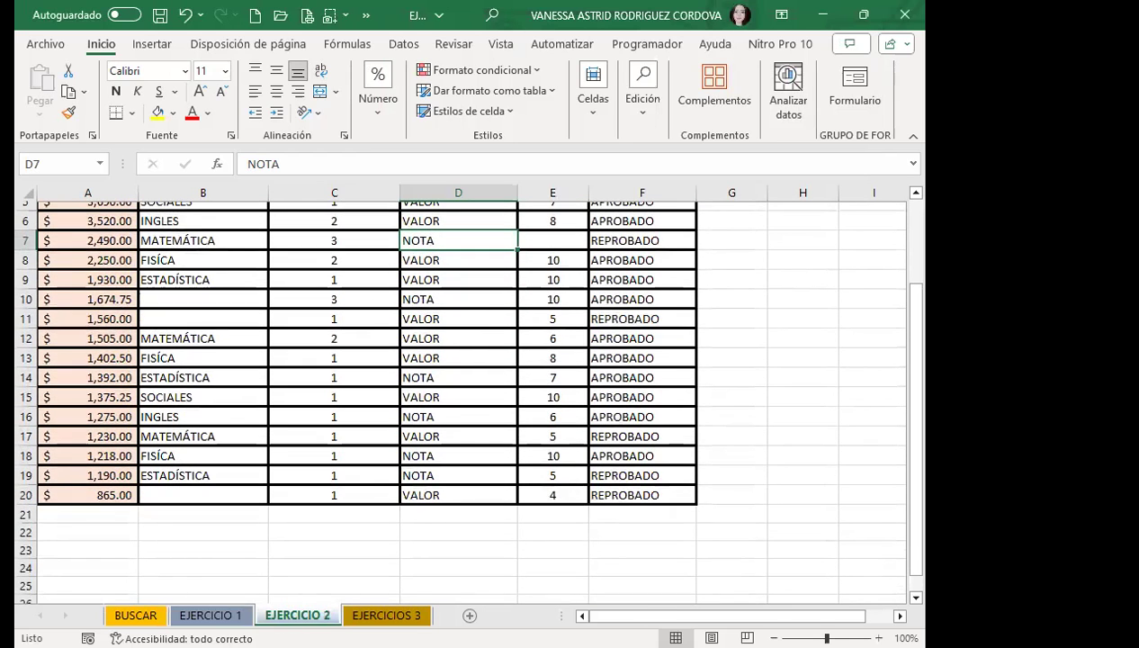
left_click(386, 614)
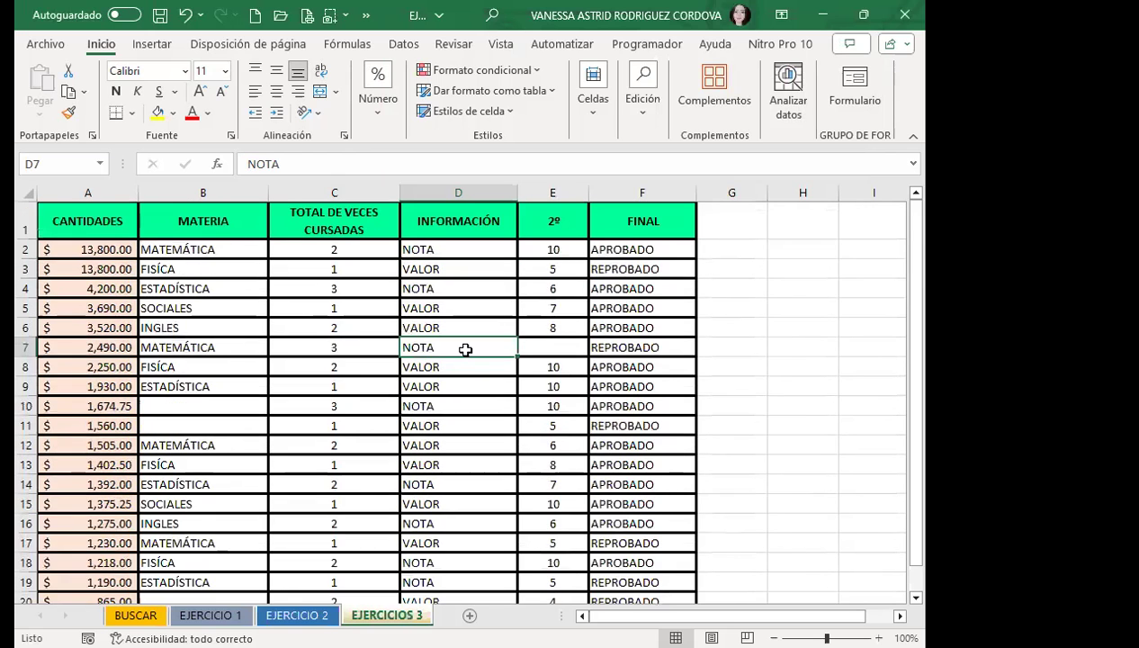
scroll(465, 350, "down", 2)
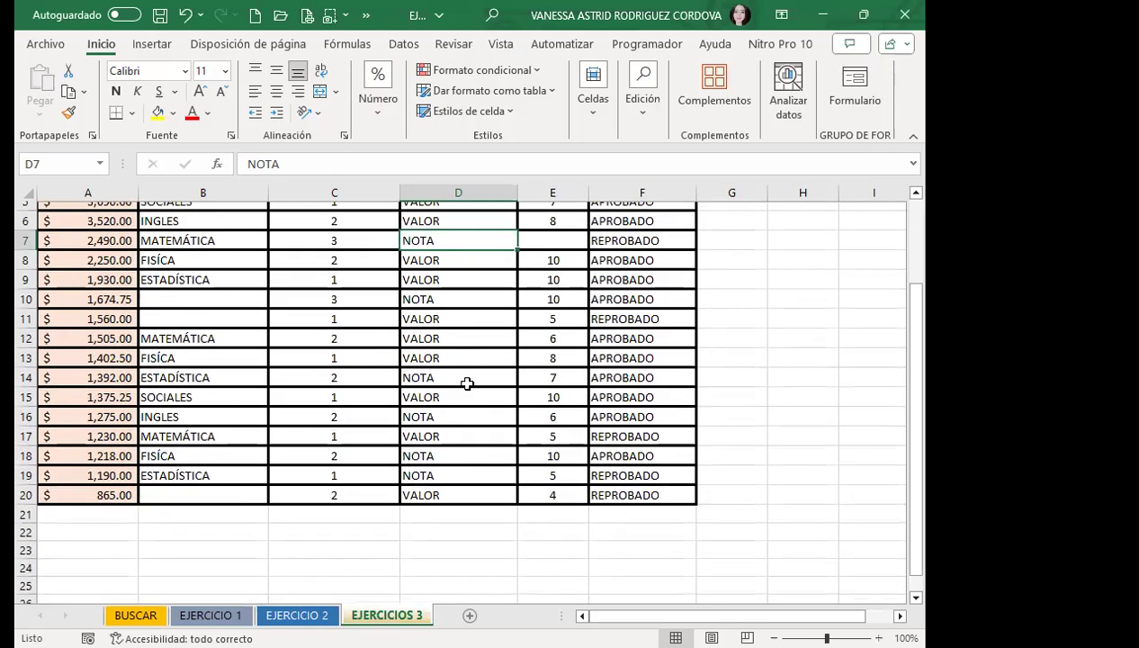
scroll(464, 378, "down", 1)
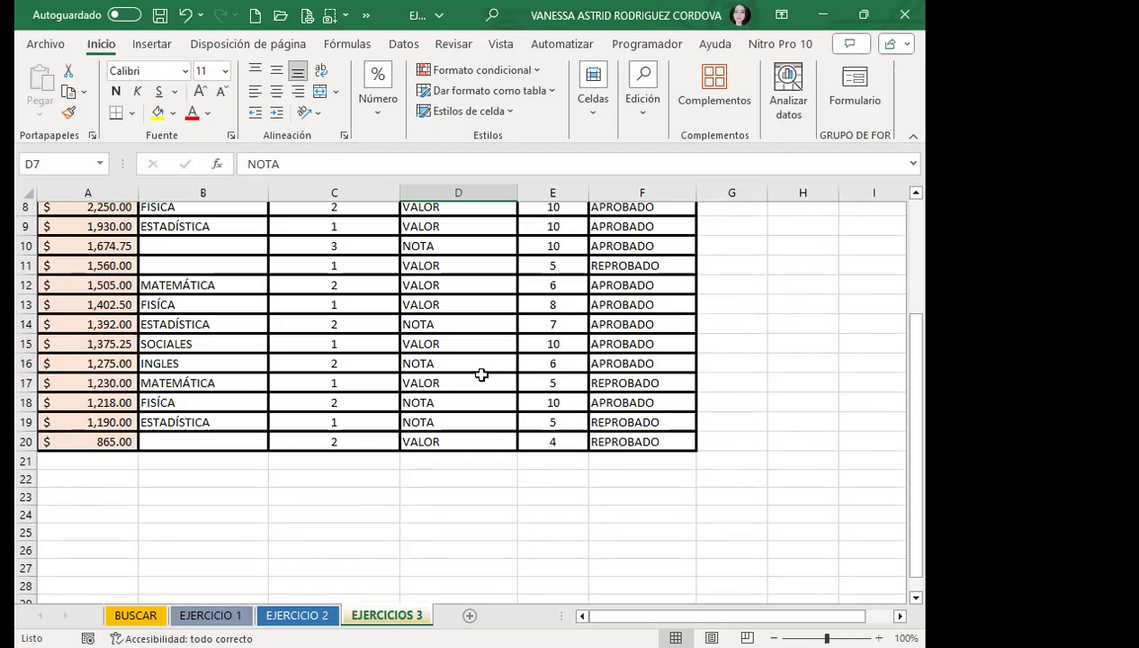
key("ctrl+b")
List all 30 empty workbook cells, enlarge the results, and move to the Reemplazar tab's format menu
left_click(632, 365)
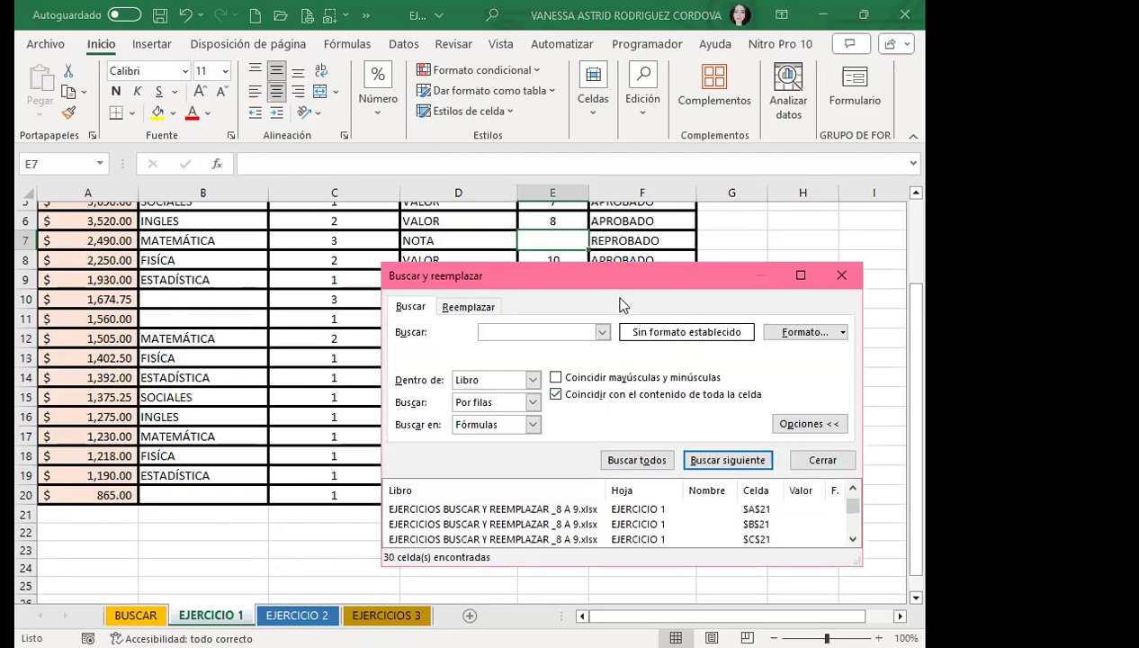
left_click_drag(620, 279, 630, 72)
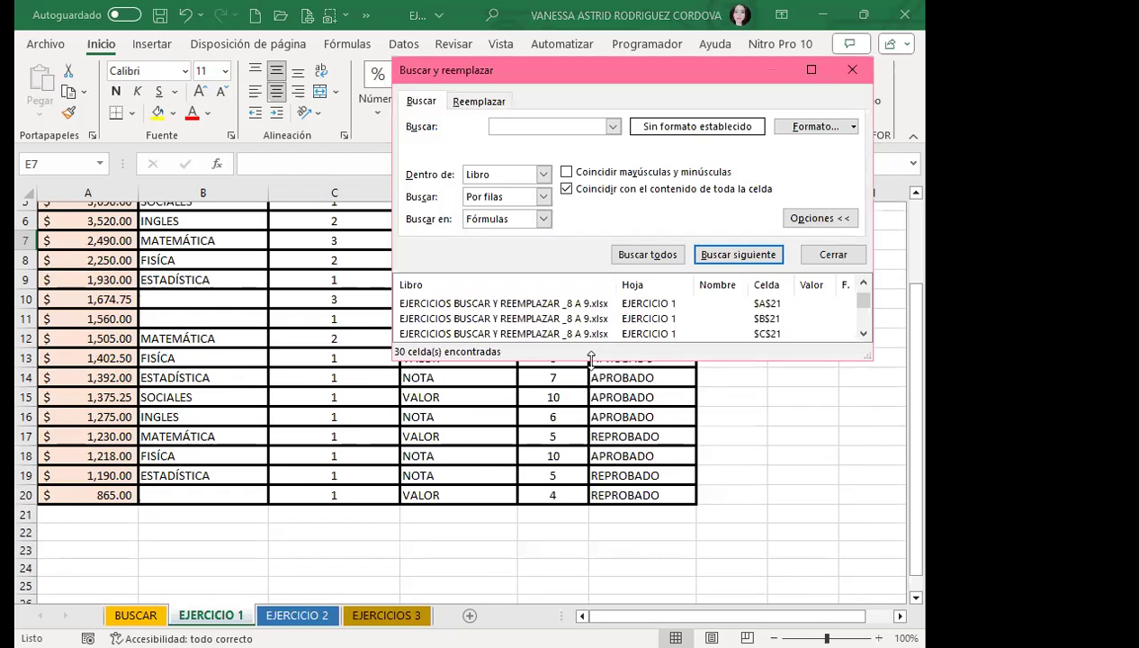
left_click_drag(591, 356, 590, 487)
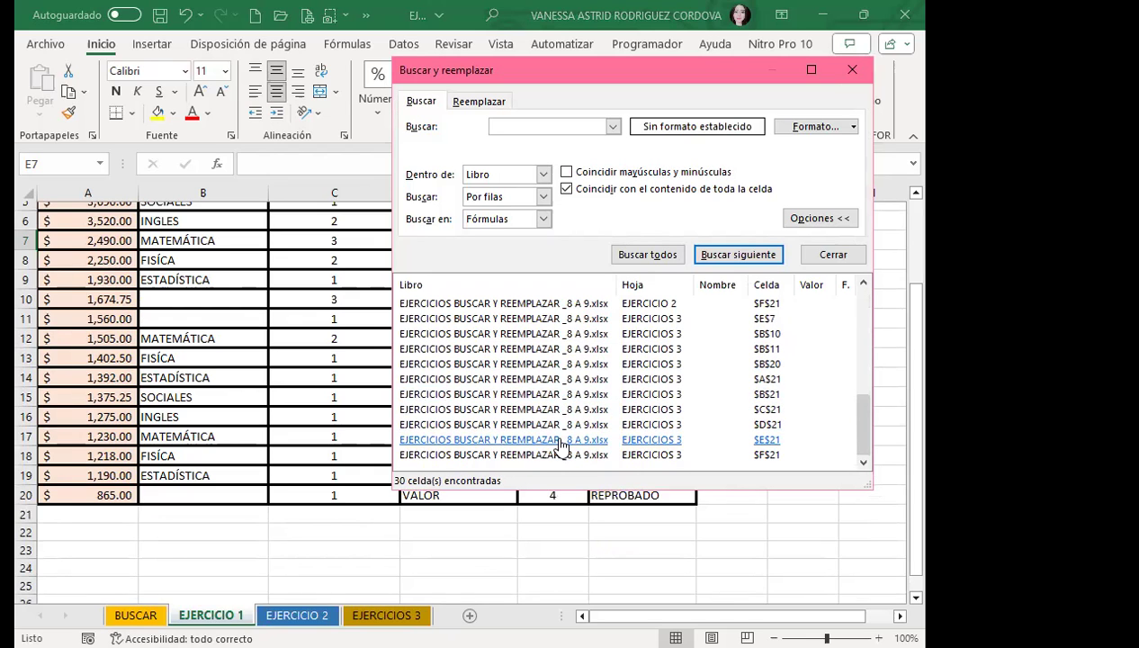
scroll(530, 445, "up", 3)
scroll(528, 432, "up", 4)
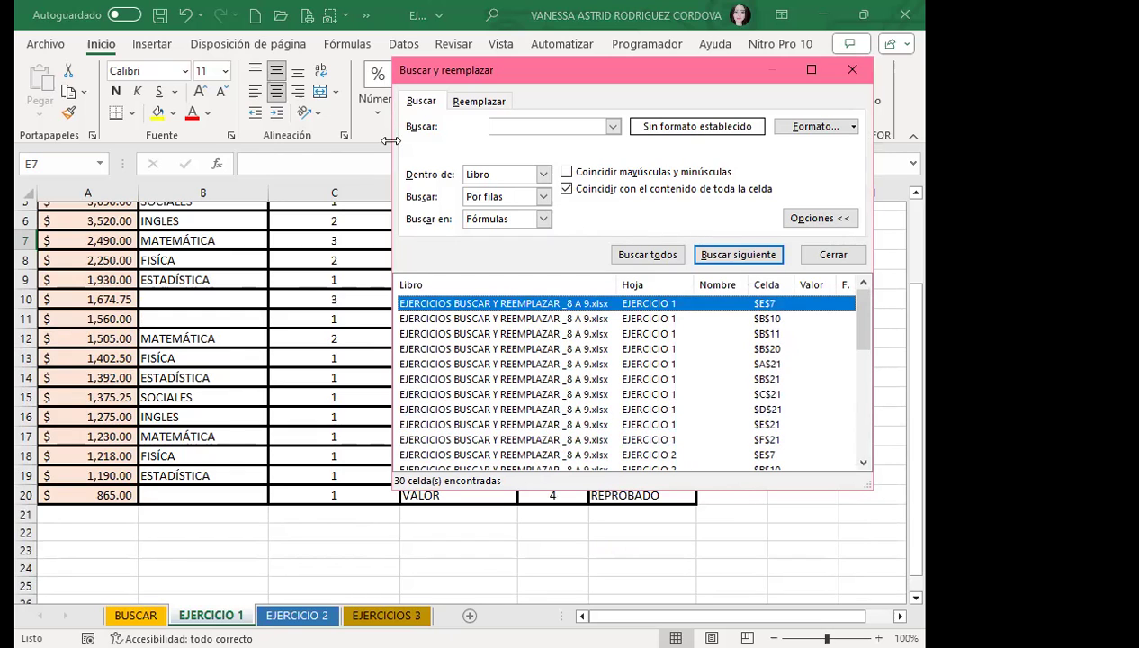
left_click(474, 102)
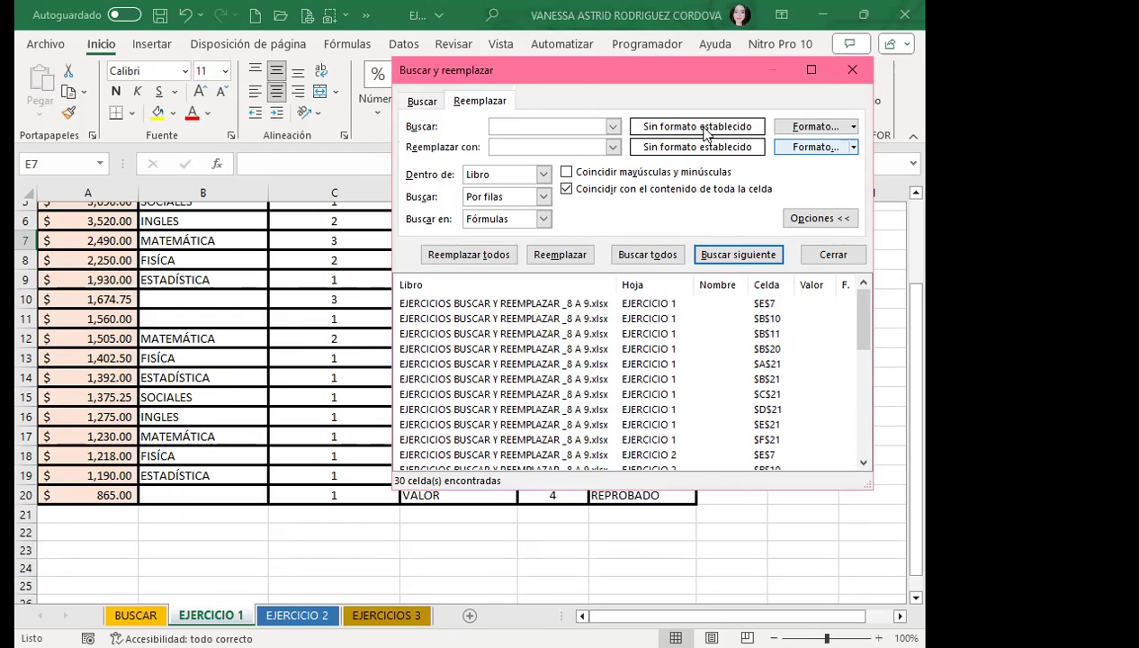
key("alt+Down")
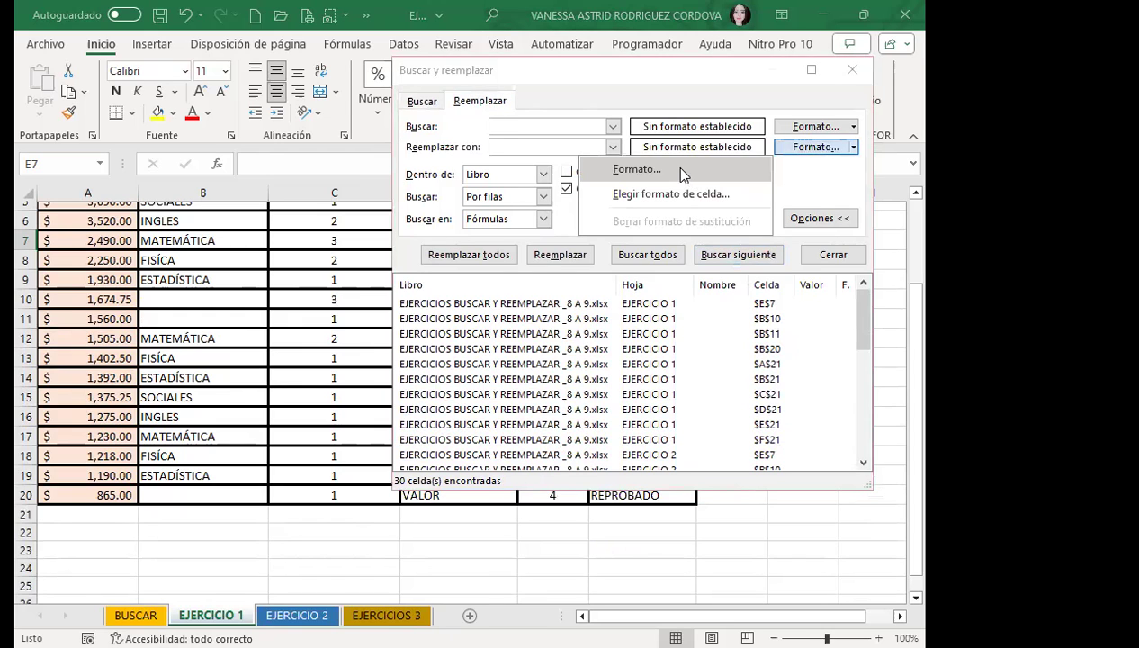
Set a light yellow fill as the replacement format
key("Return")
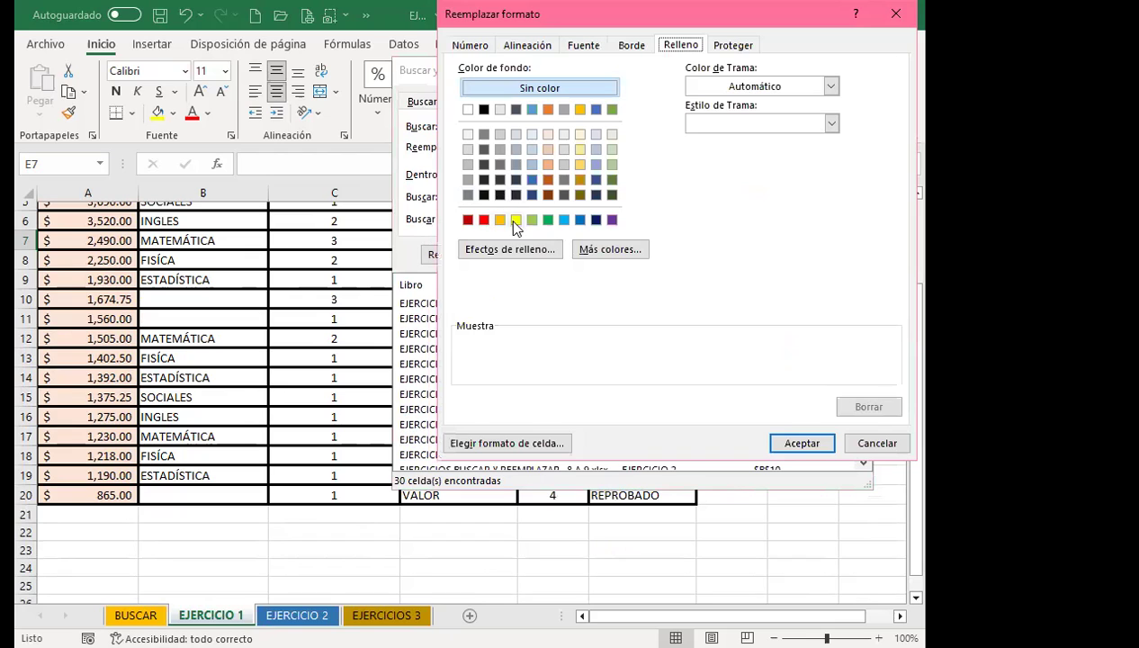
left_click(515, 250)
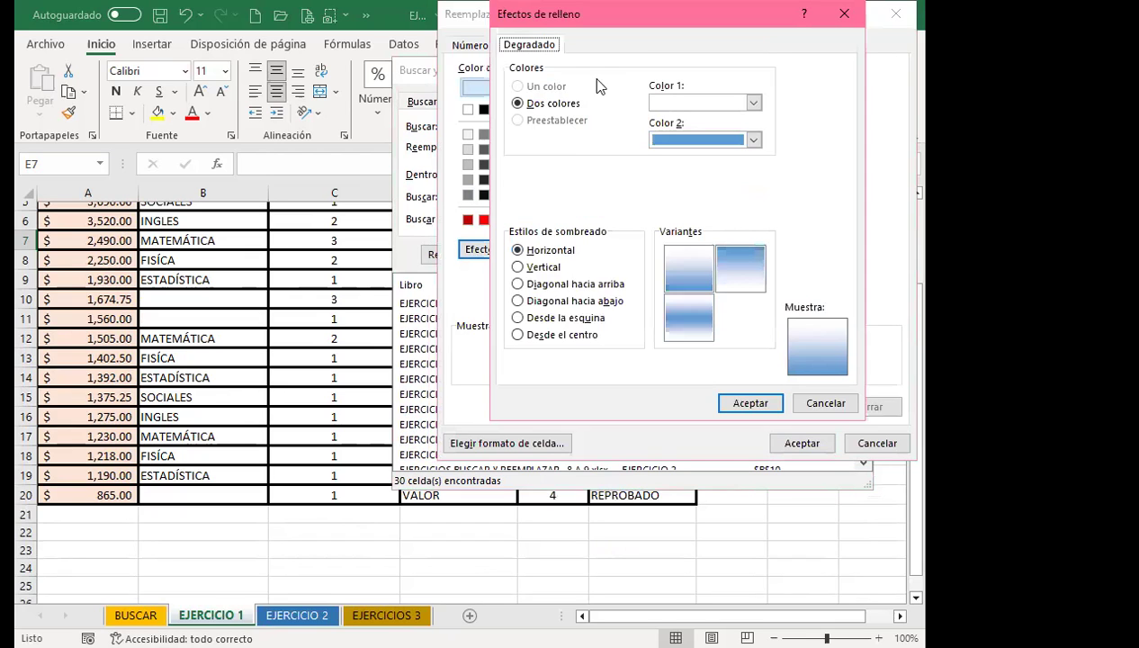
left_click(844, 13)
left_click(608, 249)
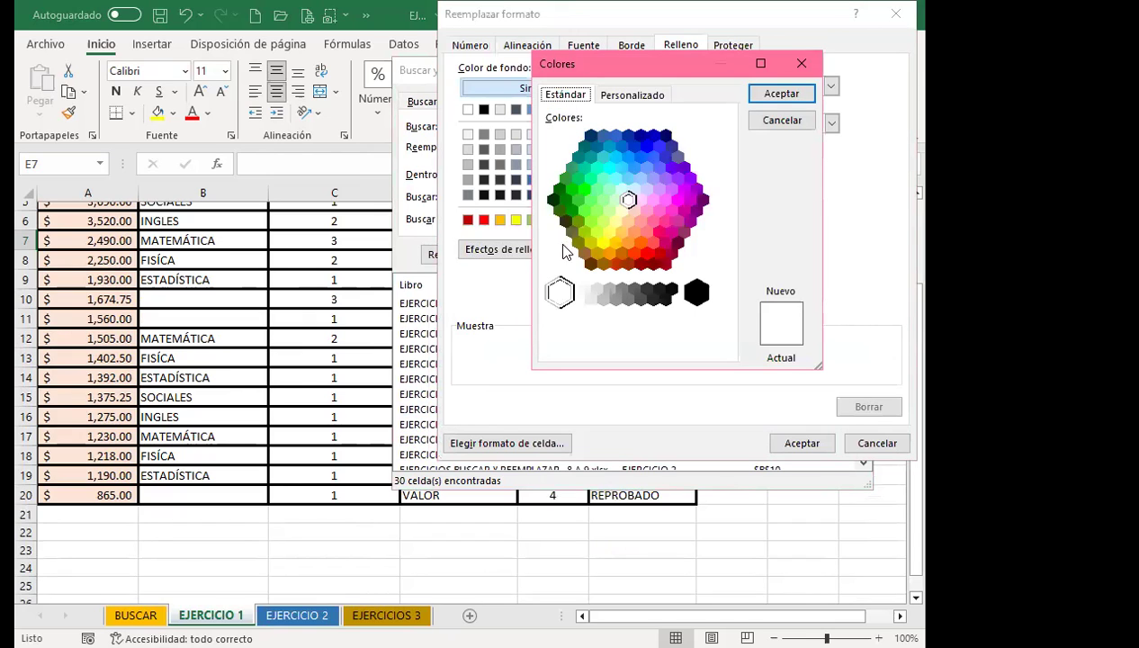
left_click(622, 211)
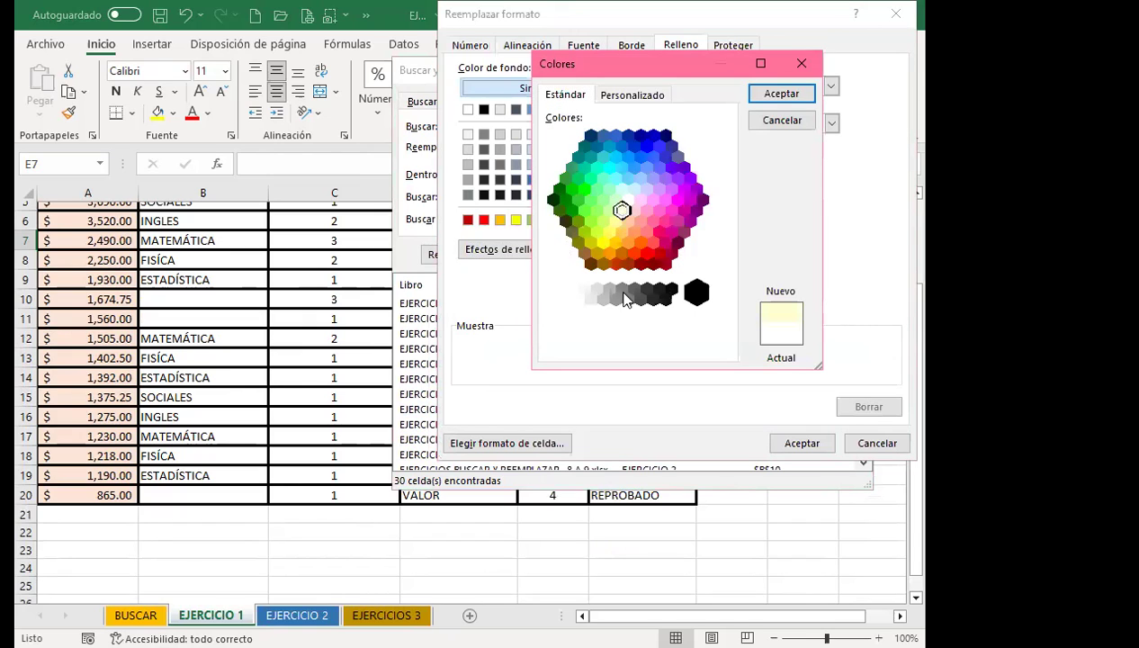
left_click(779, 95)
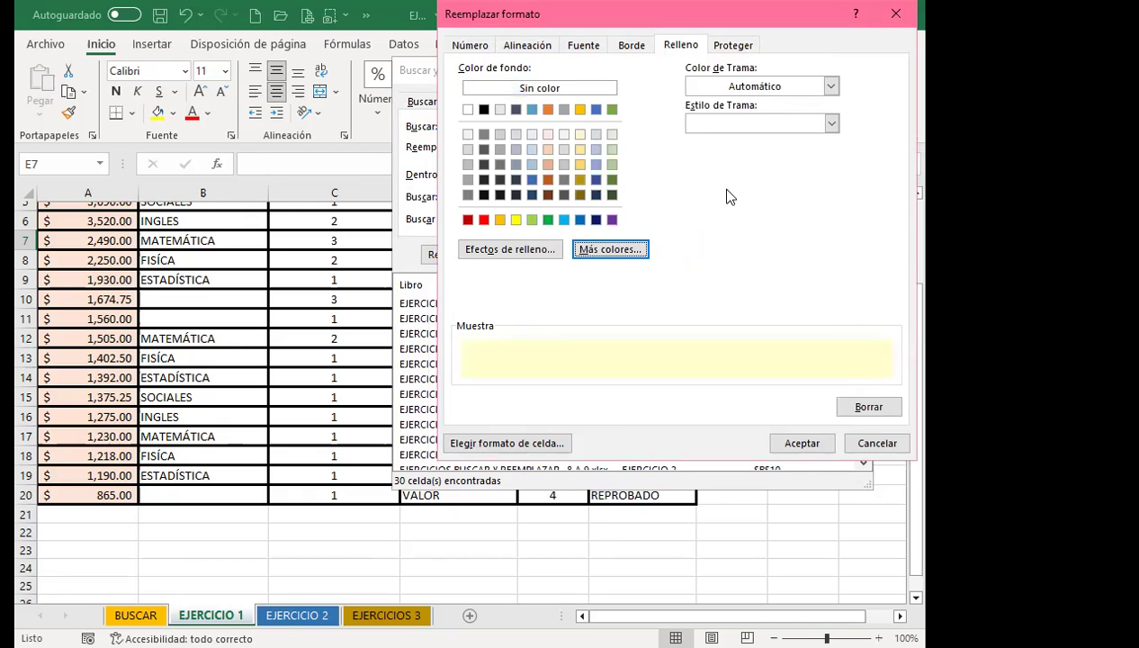
left_click(801, 443)
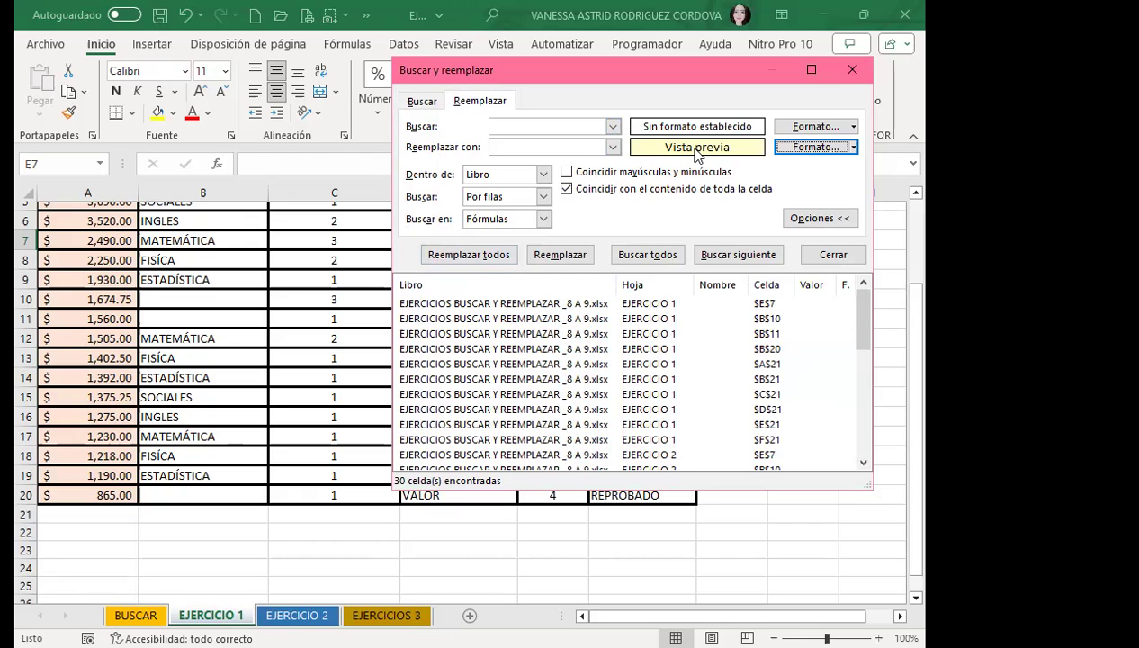
Replace all 30 blank cells with light yellow and check the results on each exercise sheet
left_click(472, 259)
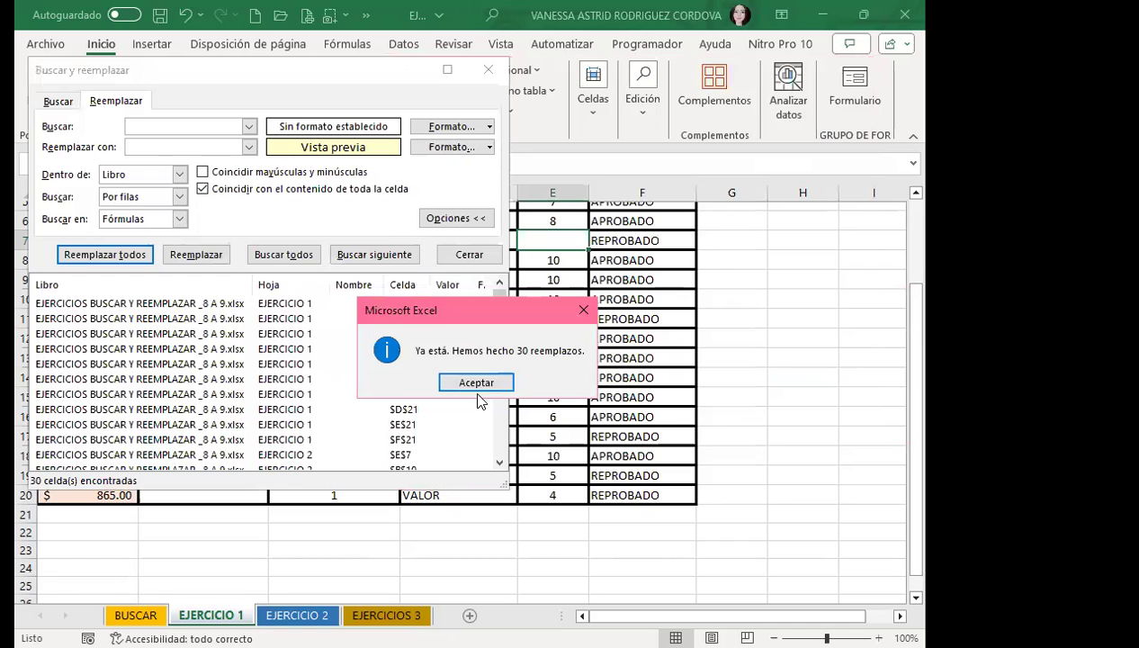
left_click(468, 390)
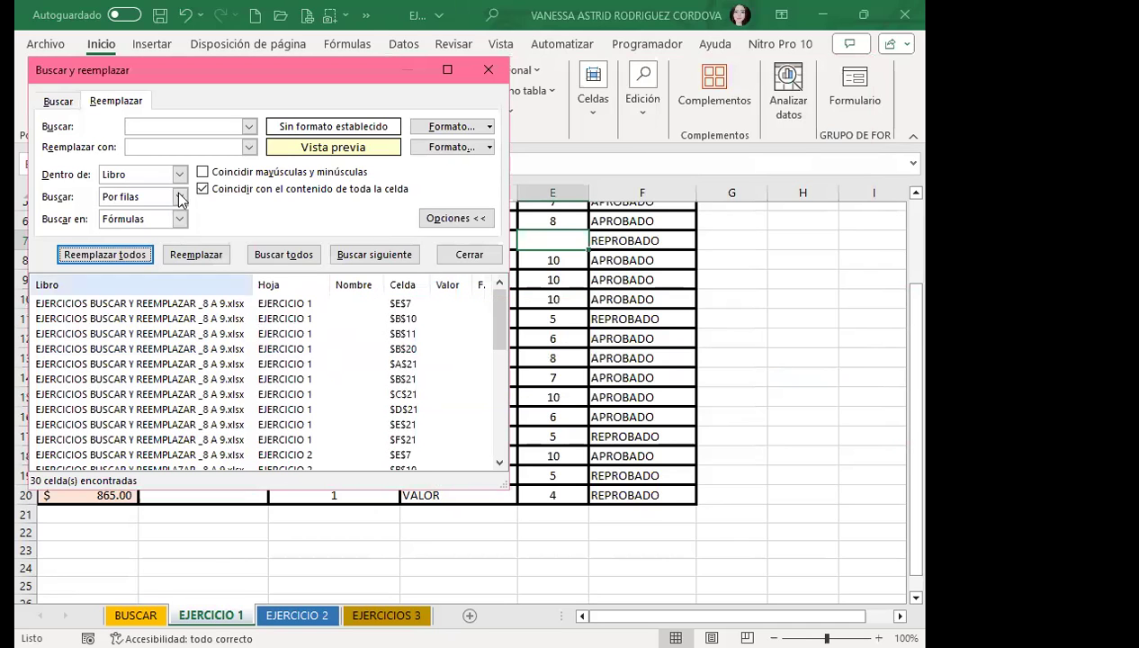
left_click_drag(297, 76, 641, 89)
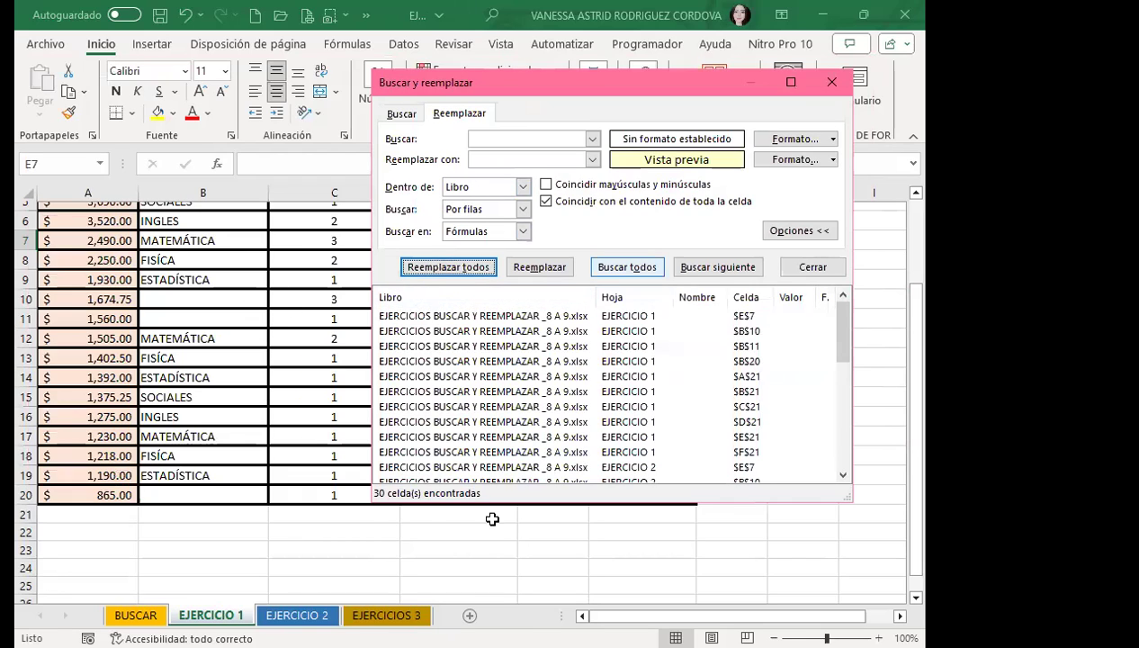
left_click(297, 616)
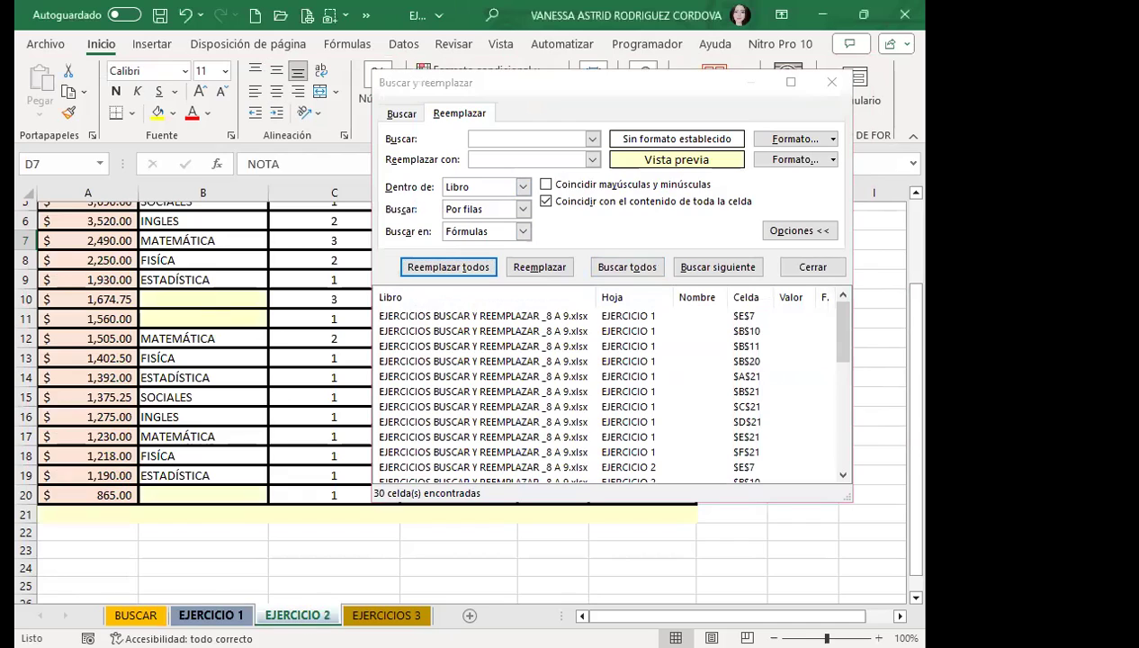
left_click(483, 316)
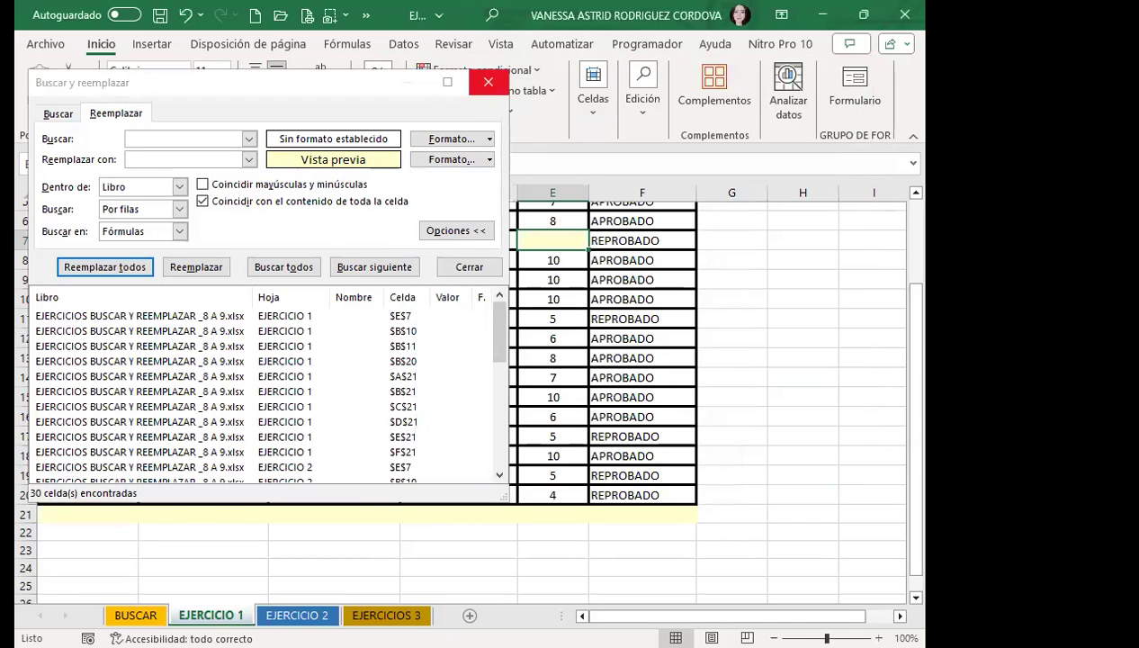
left_click(387, 616)
Review the light yellow blank cells on EJERCICIO 1, EJERCICIO 2 and EJERCICIOS 3
left_click(209, 616)
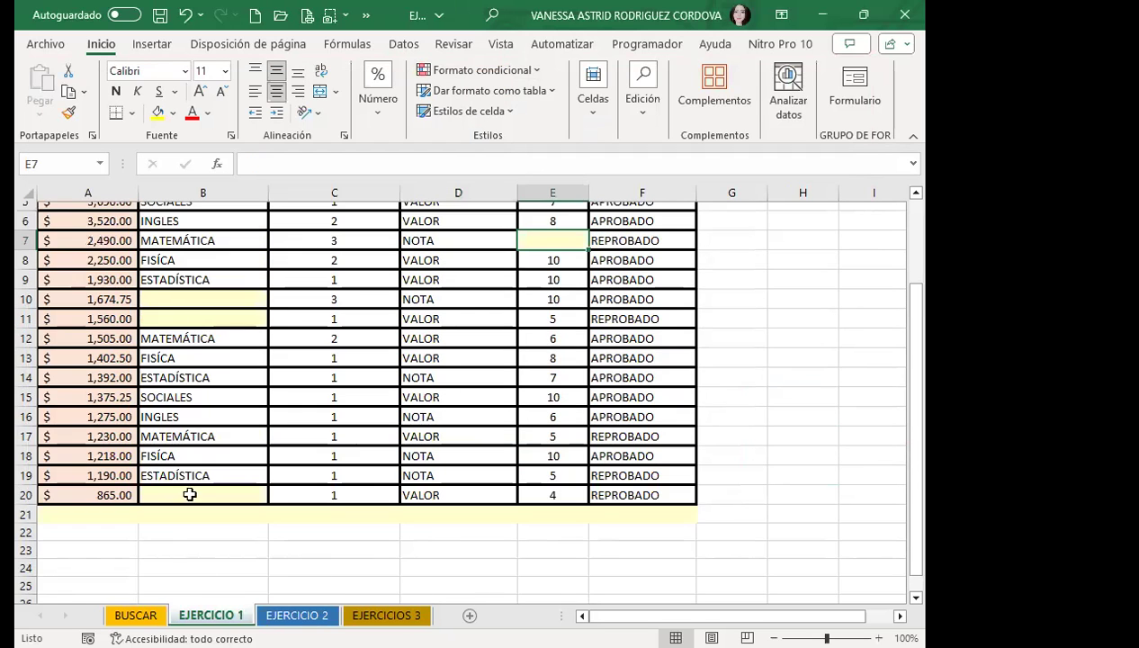
scroll(204, 389, "up", 2)
scroll(234, 311, "down", 2)
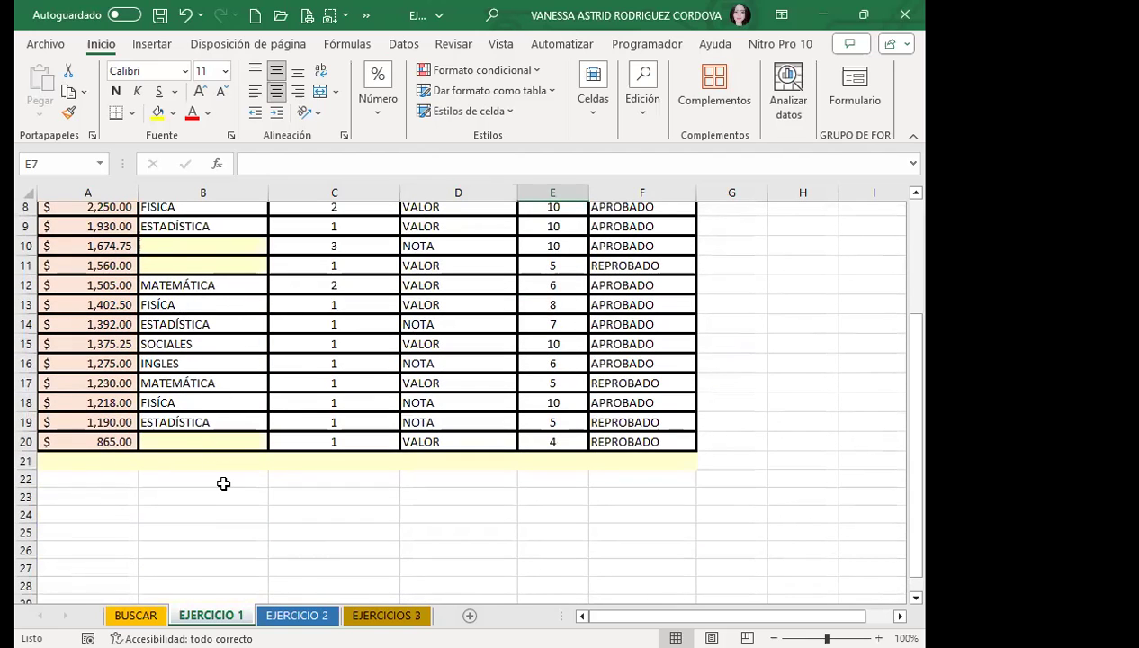
left_click(297, 616)
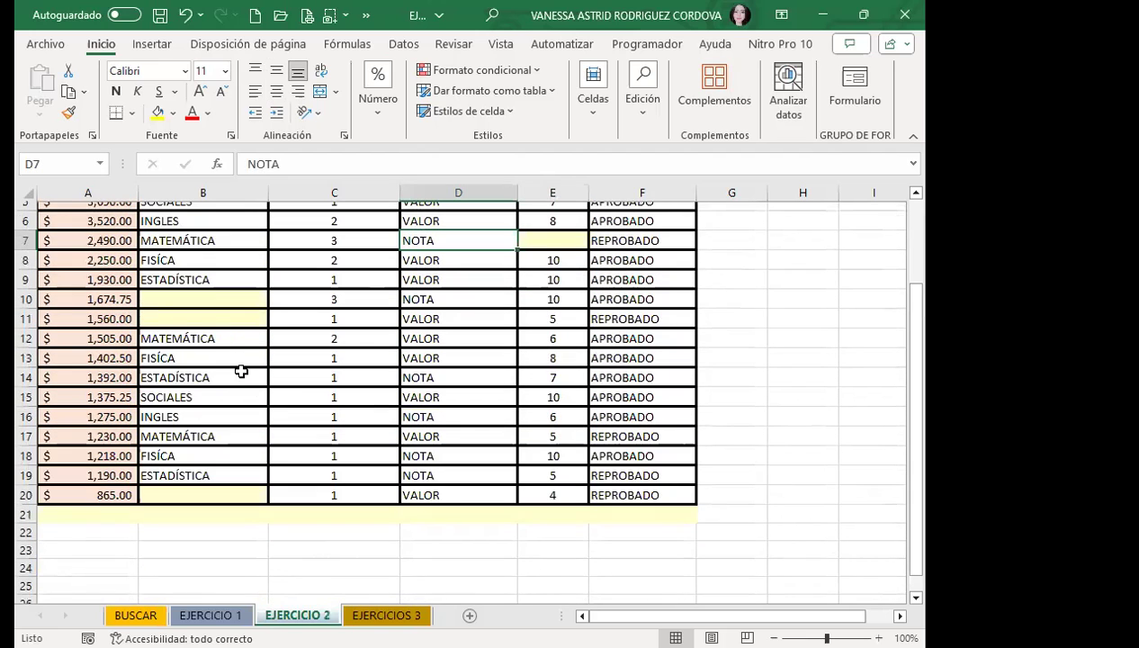
scroll(238, 351, "up", 2)
scroll(212, 343, "down", 1)
scroll(216, 379, "down", 1)
scroll(231, 402, "up", 2)
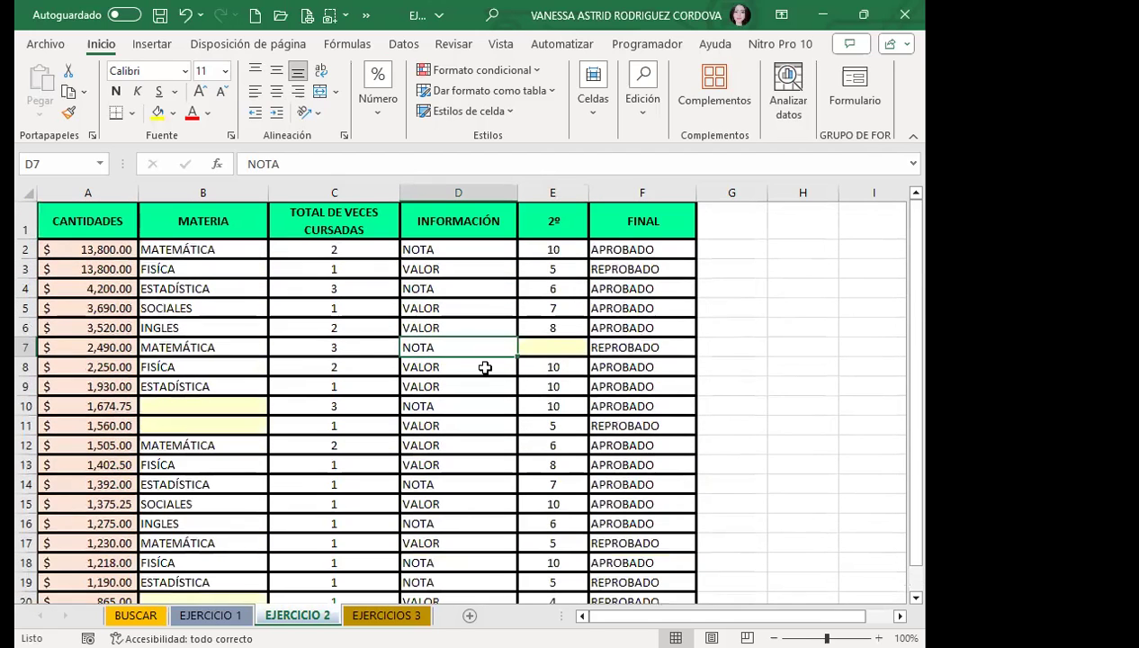
scroll(382, 595, "down", 2)
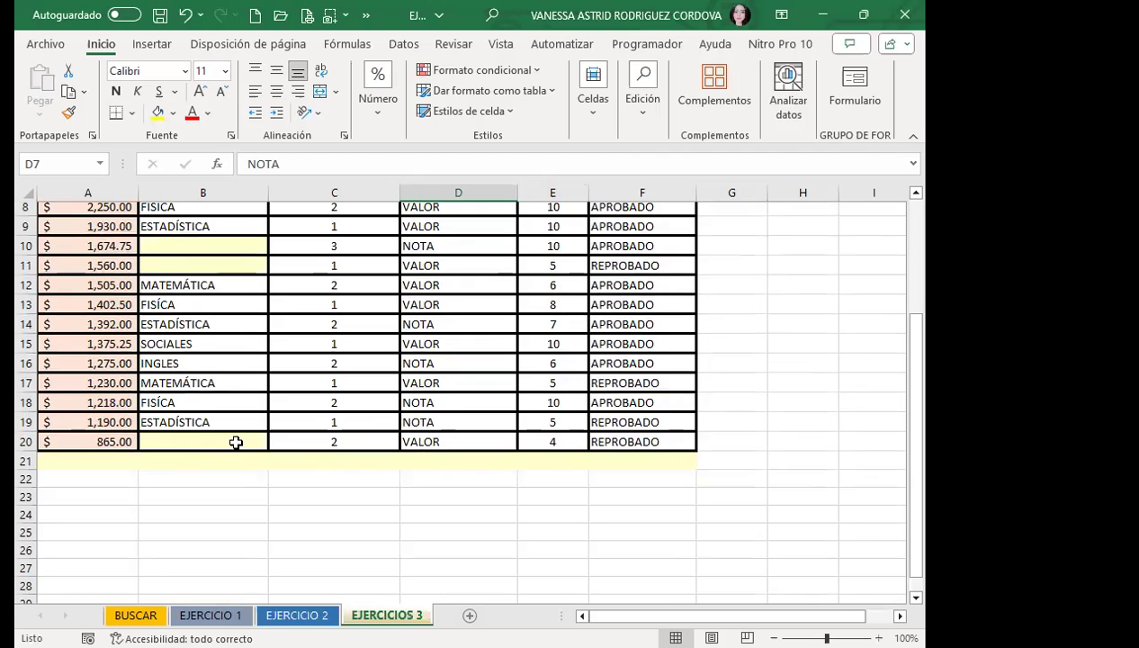
key("ctrl+Page_Down")
scroll(261, 335, "down", 2)
Check the BUSCAR and EJERCICIO 1 sheets again, finishing on EJERCICIOS 3
left_click(135, 615)
scroll(272, 404, "down", 2)
scroll(284, 410, "down", 2)
scroll(378, 333, "up", 4)
scroll(432, 287, "up", 1)
scroll(373, 378, "down", 2)
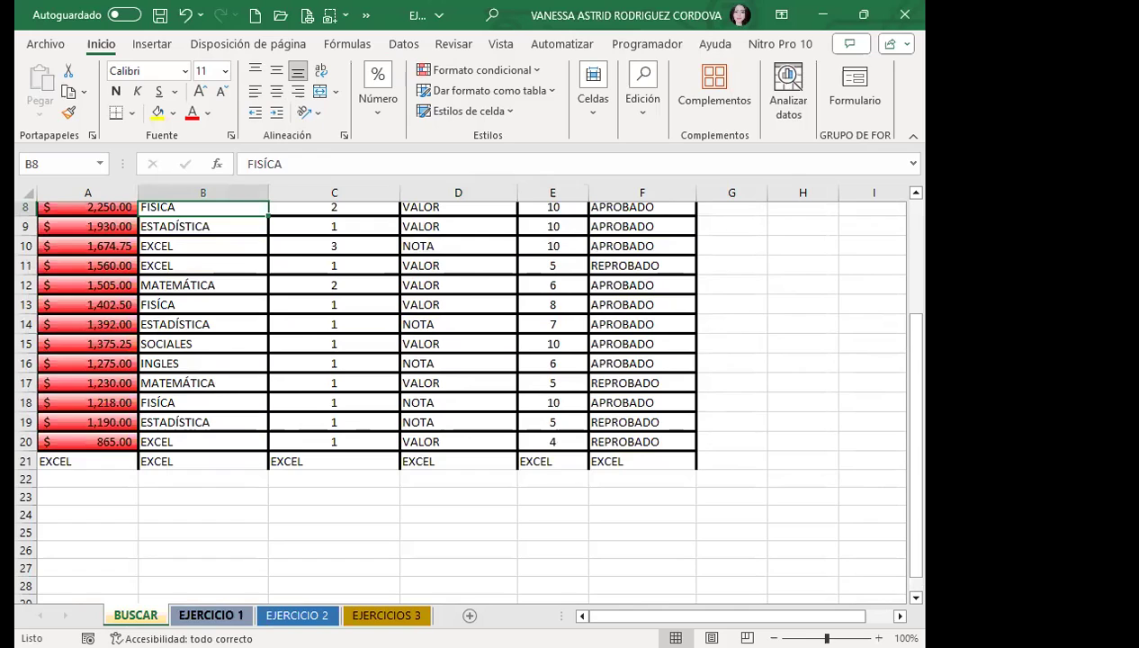
left_click(205, 614)
scroll(327, 338, "up", 2)
scroll(407, 325, "up", 1)
scroll(257, 389, "down", 1)
scroll(321, 475, "down", 1)
left_click(387, 614)
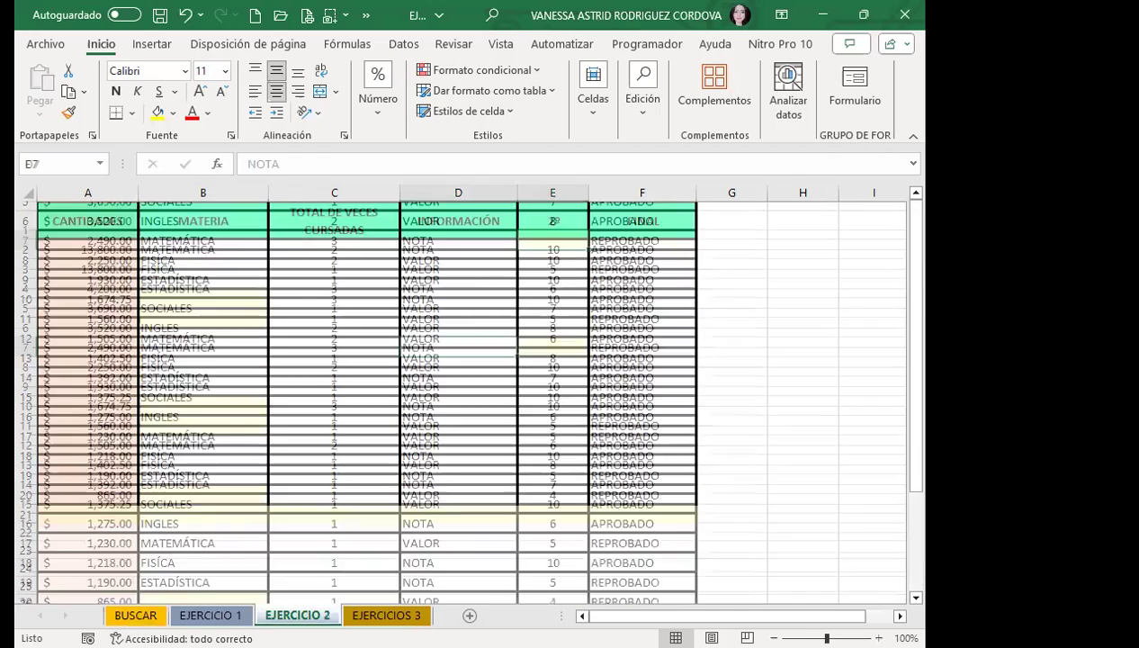
scroll(355, 591, "down", 2)
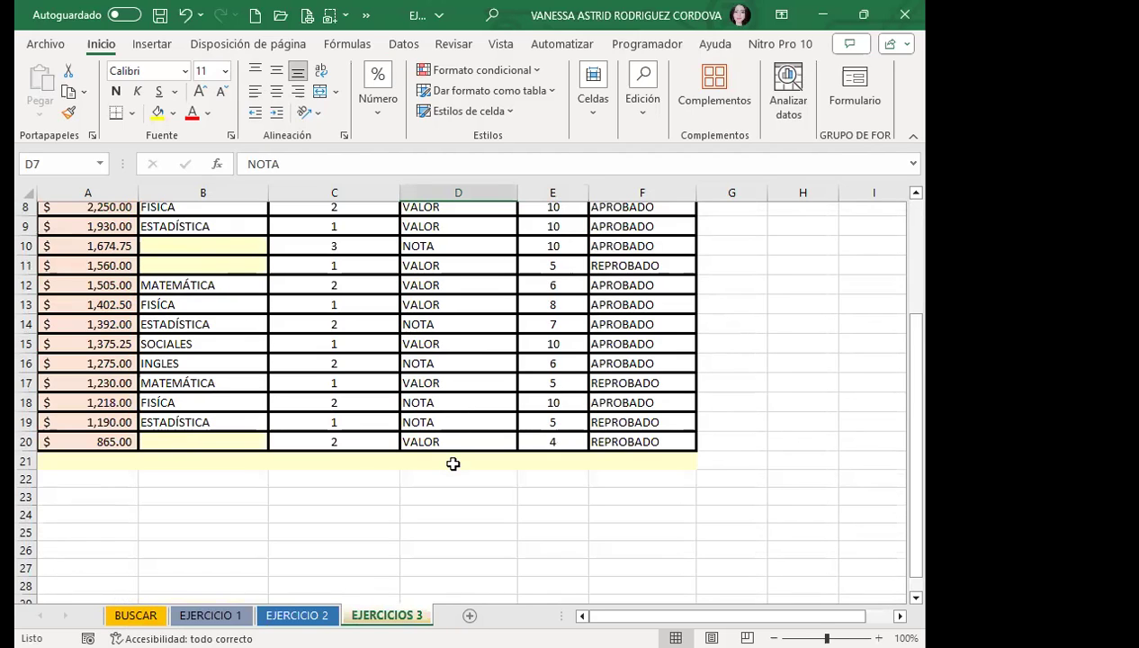
Clear the old replacement format and take the search format from amount cell A2
key("ctrl+b")
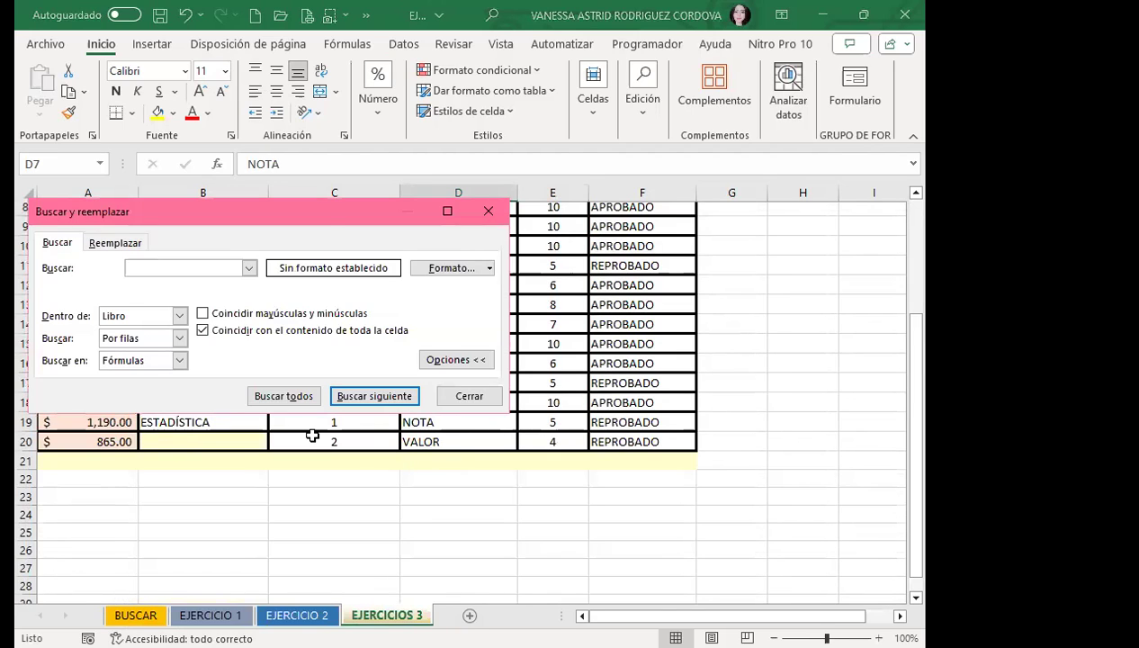
key("ctrl+l")
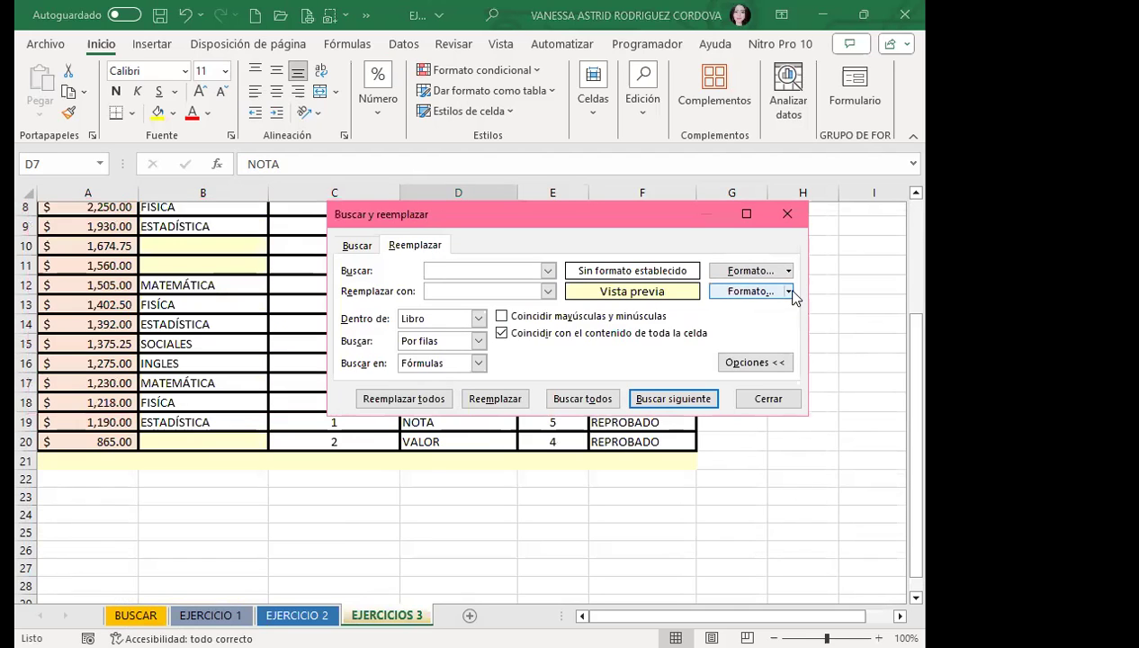
left_click(789, 291)
left_click(759, 367)
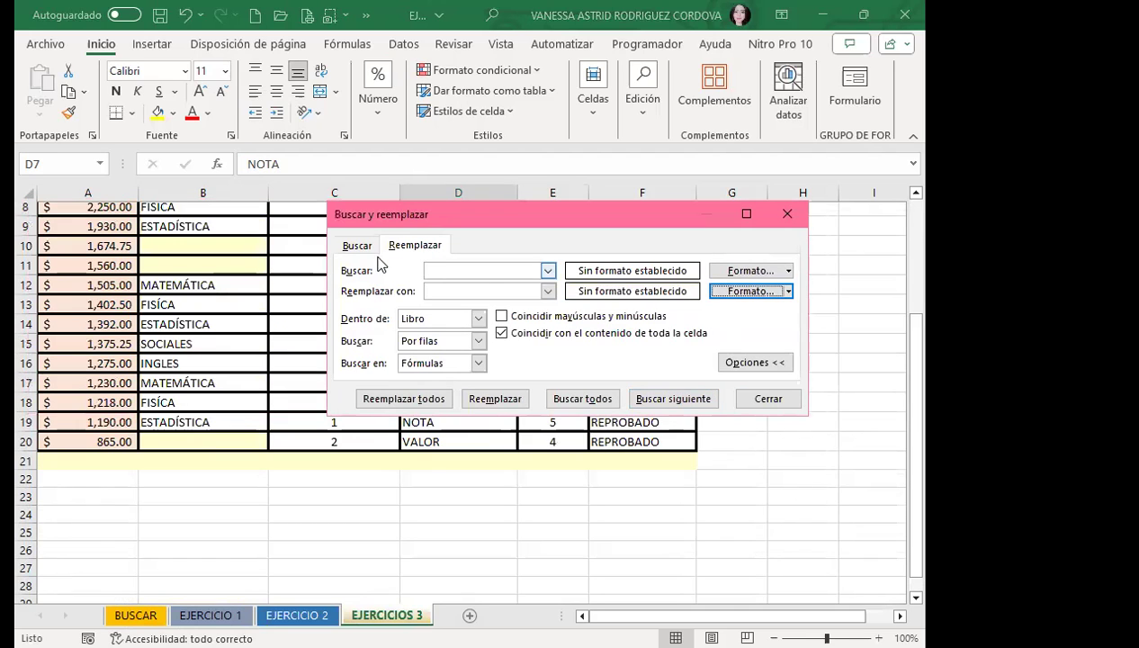
left_click(354, 246)
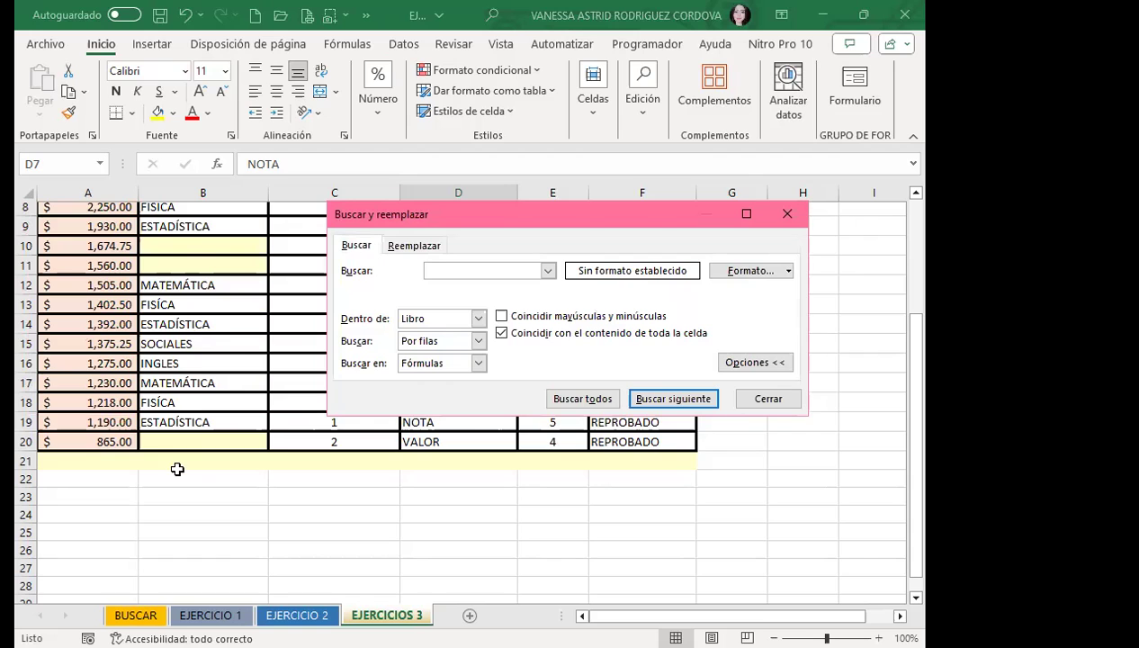
scroll(179, 468, "up", 3)
mouse_move(559, 216)
left_mouse_down()
mouse_move(560, 374)
mouse_move(575, 219)
left_mouse_up()
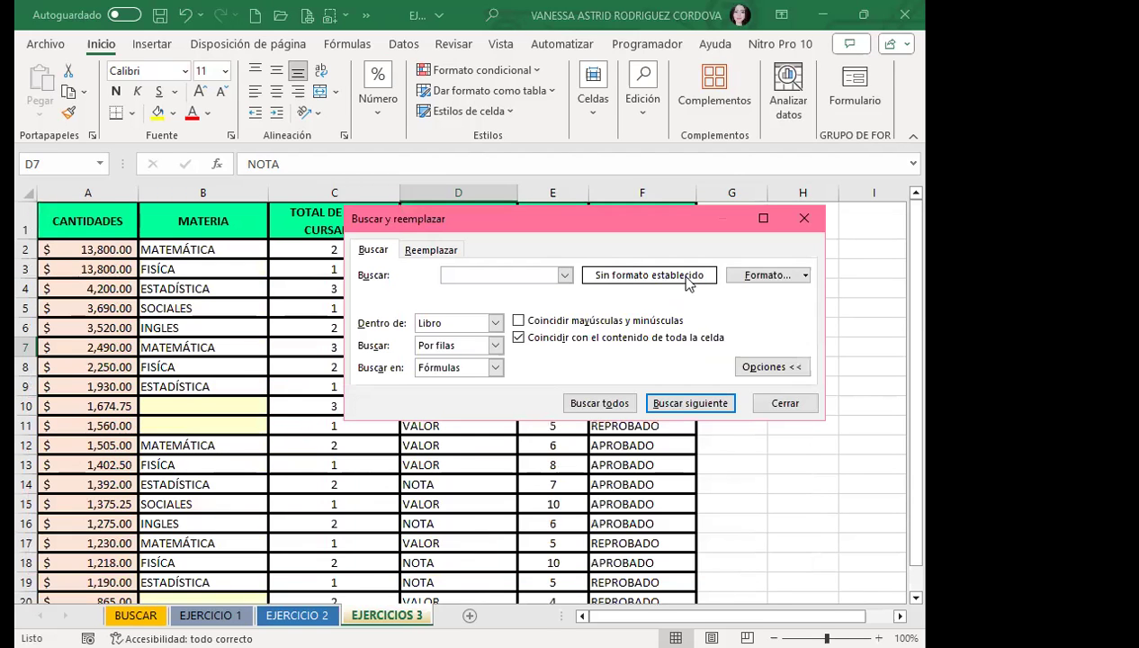
left_click(804, 276)
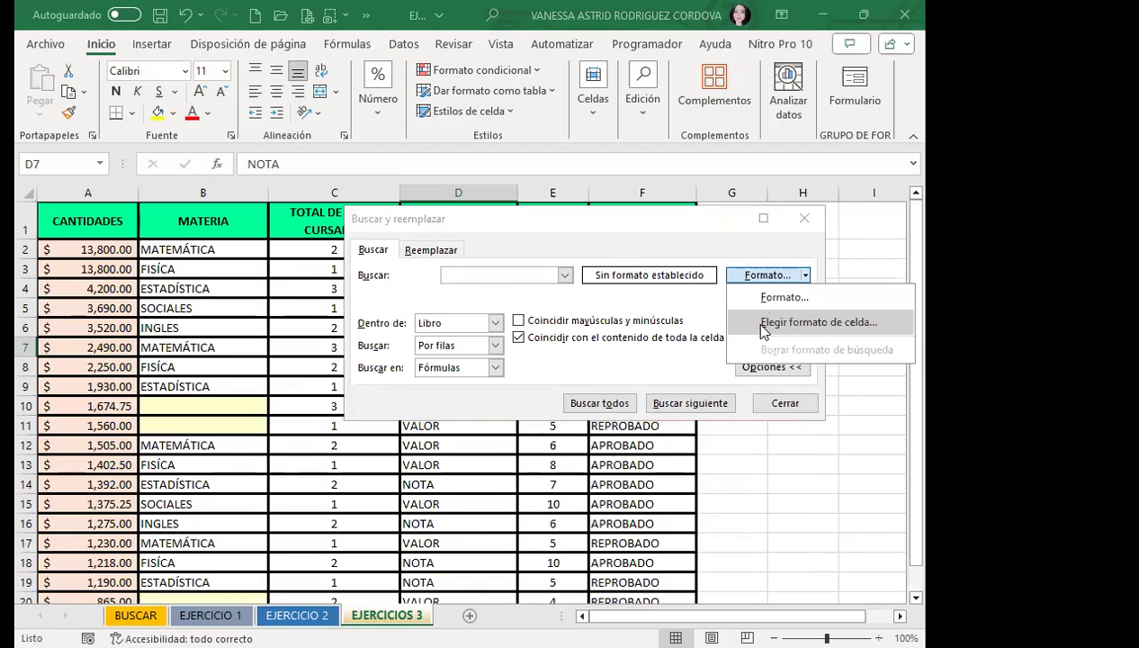
left_click(770, 325)
left_click(105, 249)
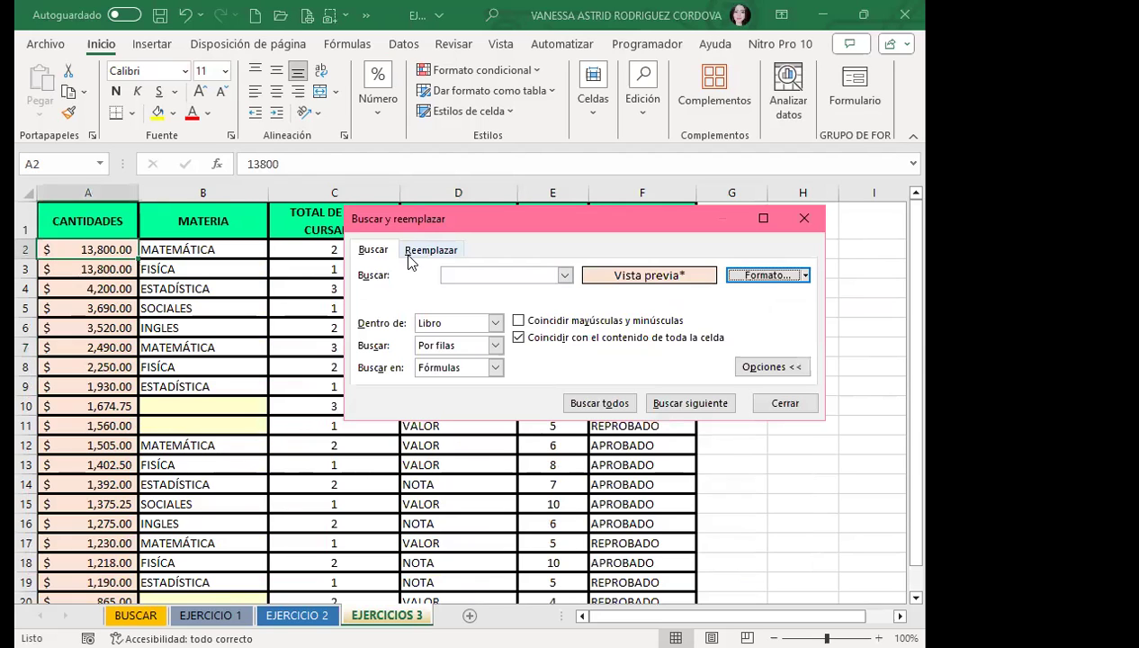
Start a gradient replacement fill with light pink as the first colour
left_click(433, 254)
left_click(806, 296)
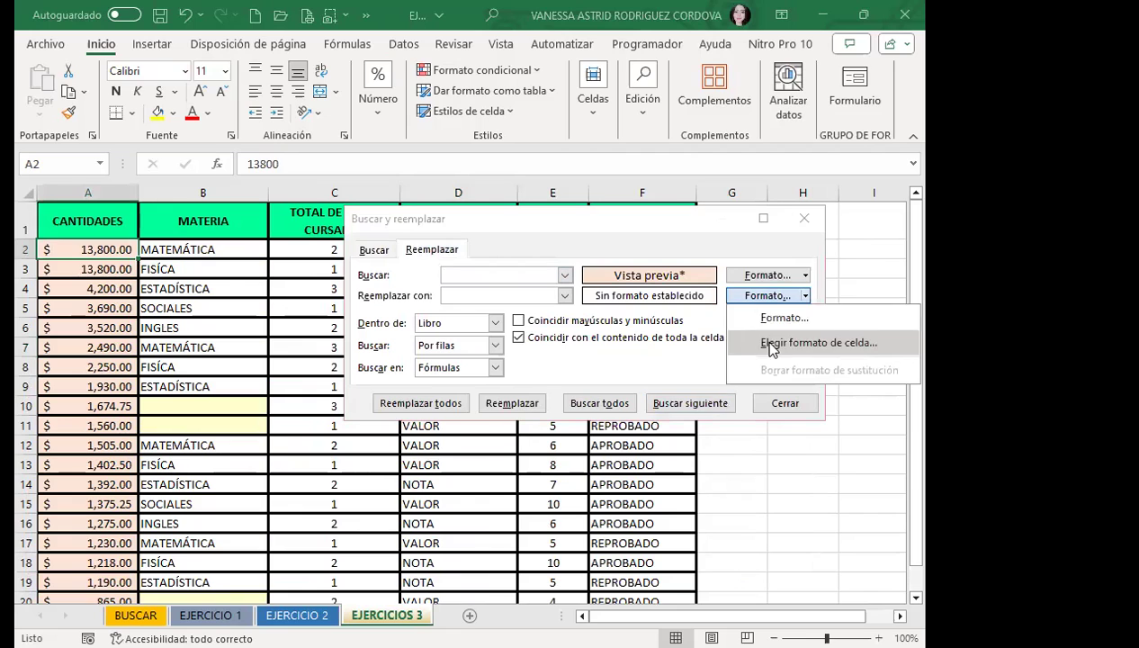
left_click(778, 319)
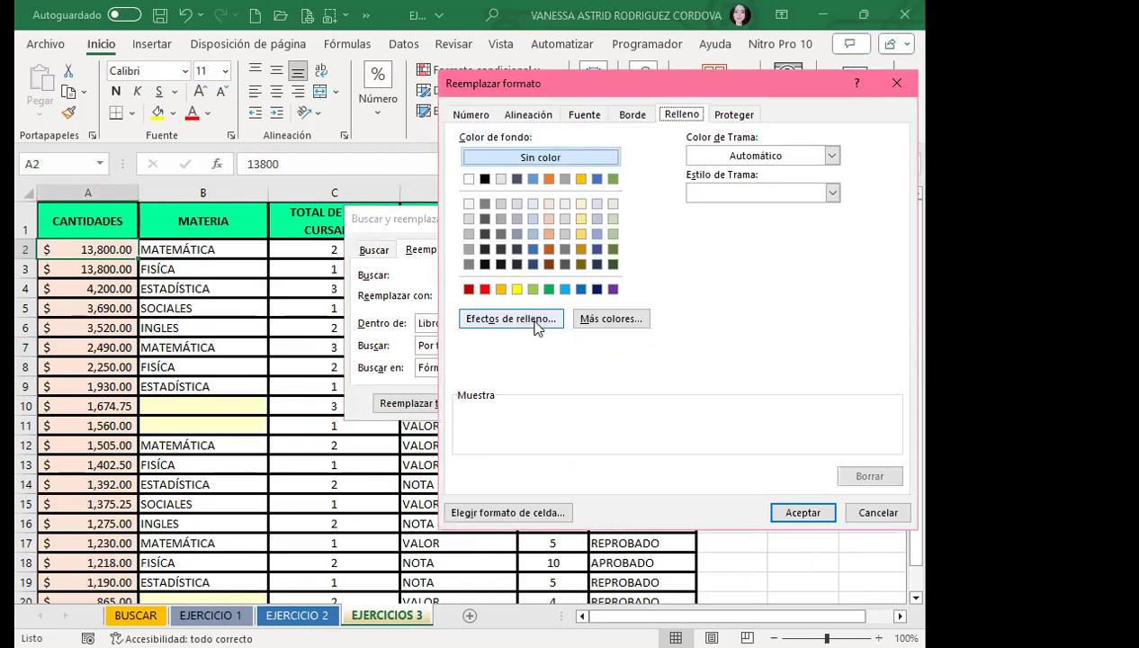
left_click(510, 318)
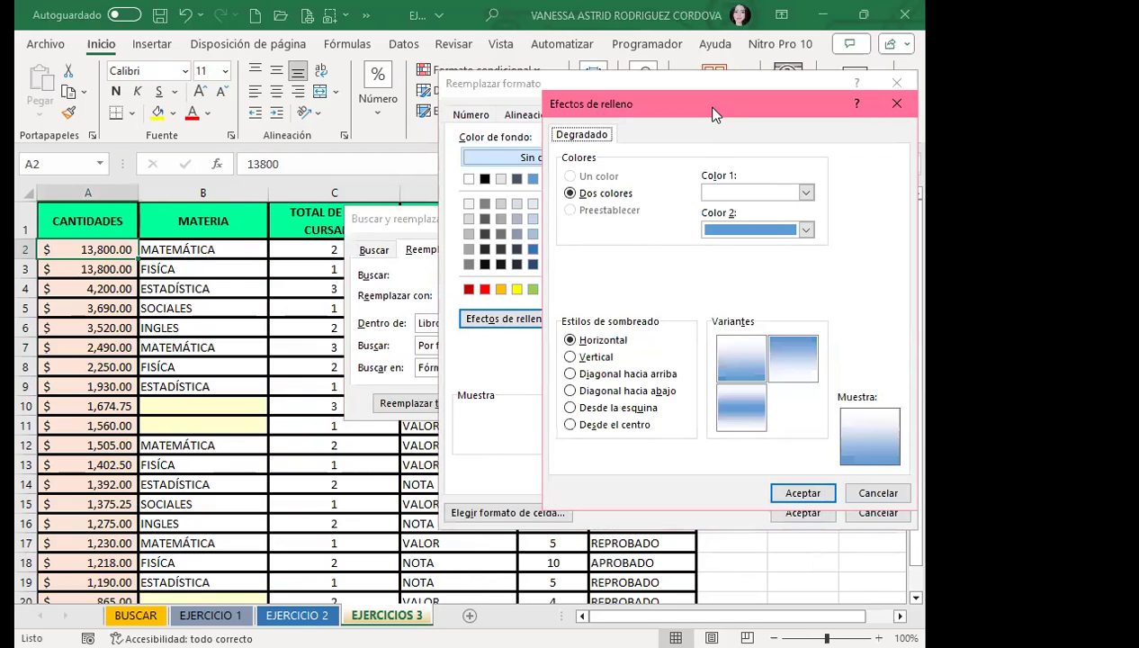
left_click_drag(704, 105, 551, 61)
left_click(642, 147)
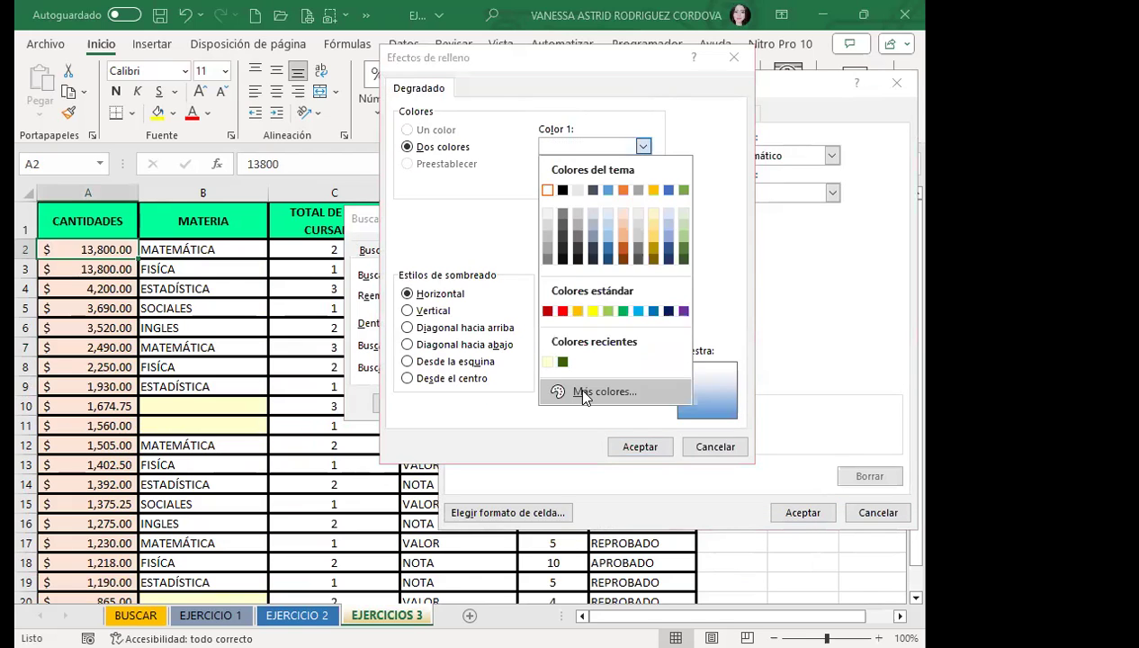
left_click(605, 391)
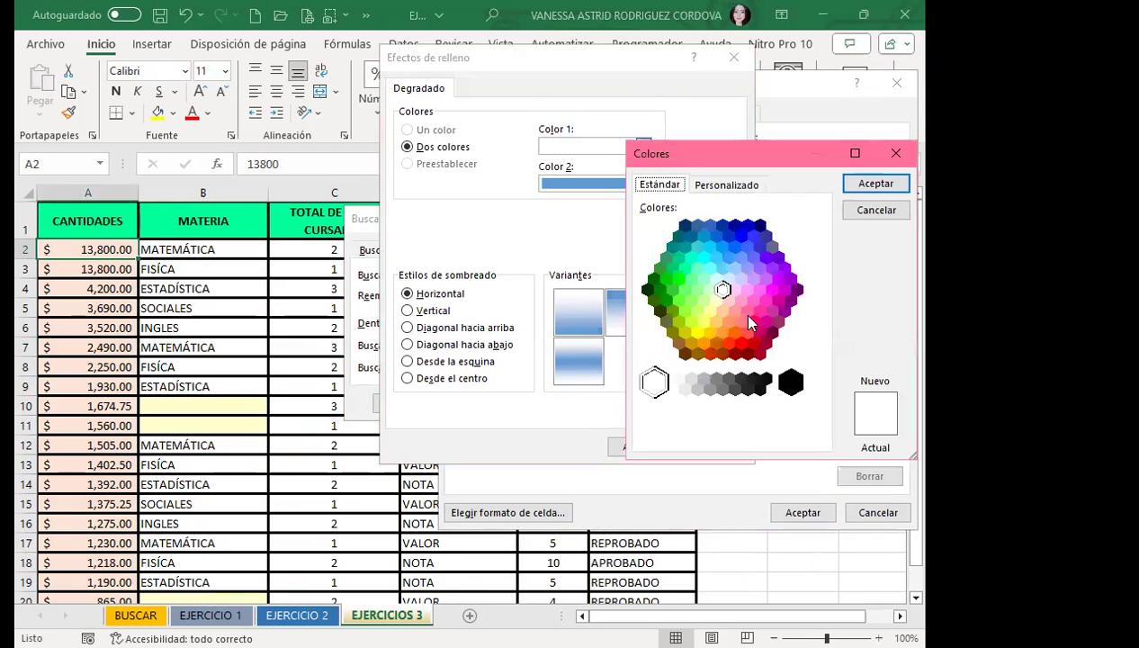
left_click(735, 311)
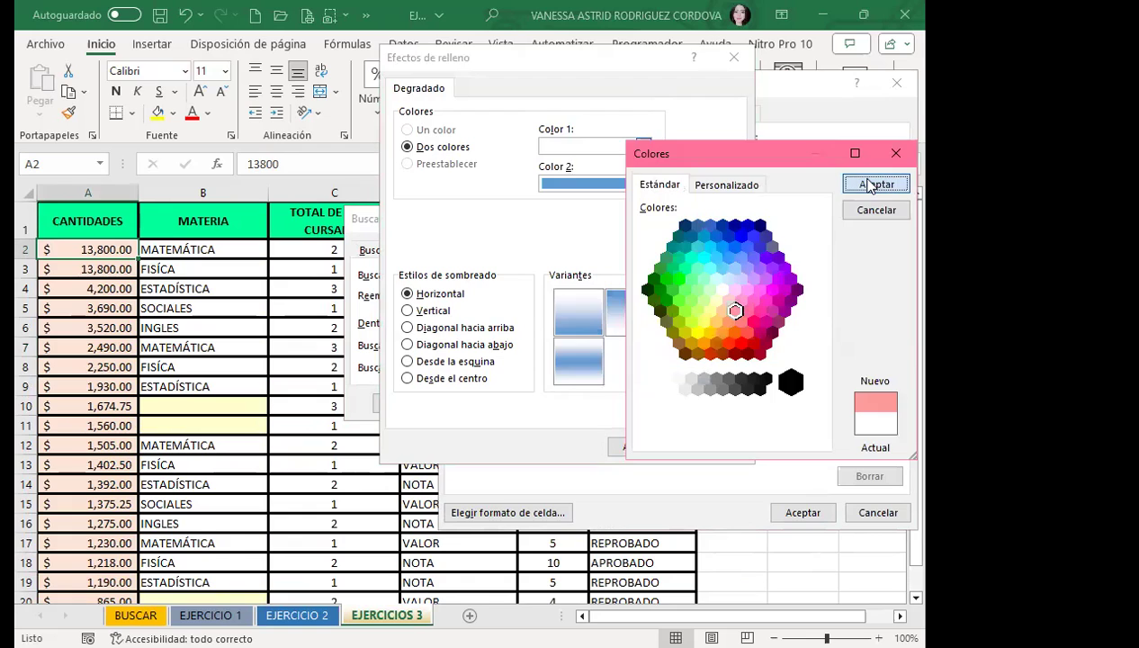
left_click(869, 185)
Make the second gradient colour green, pick the green-to-pink variant, and accept the format
left_click(642, 184)
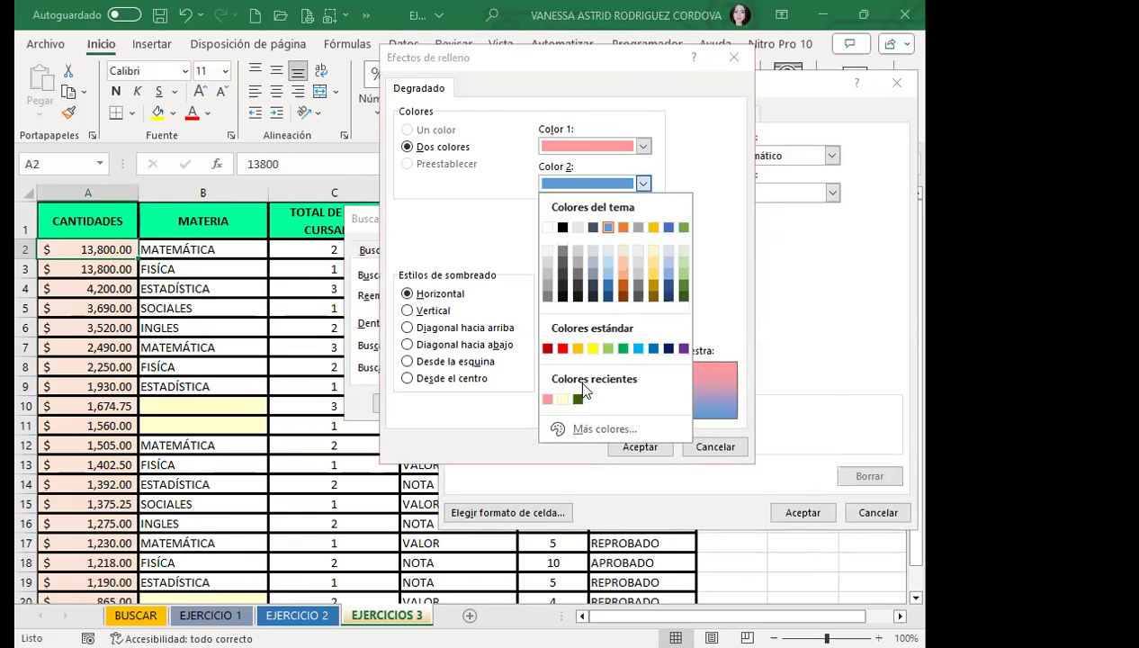
left_click(626, 348)
left_click(630, 304)
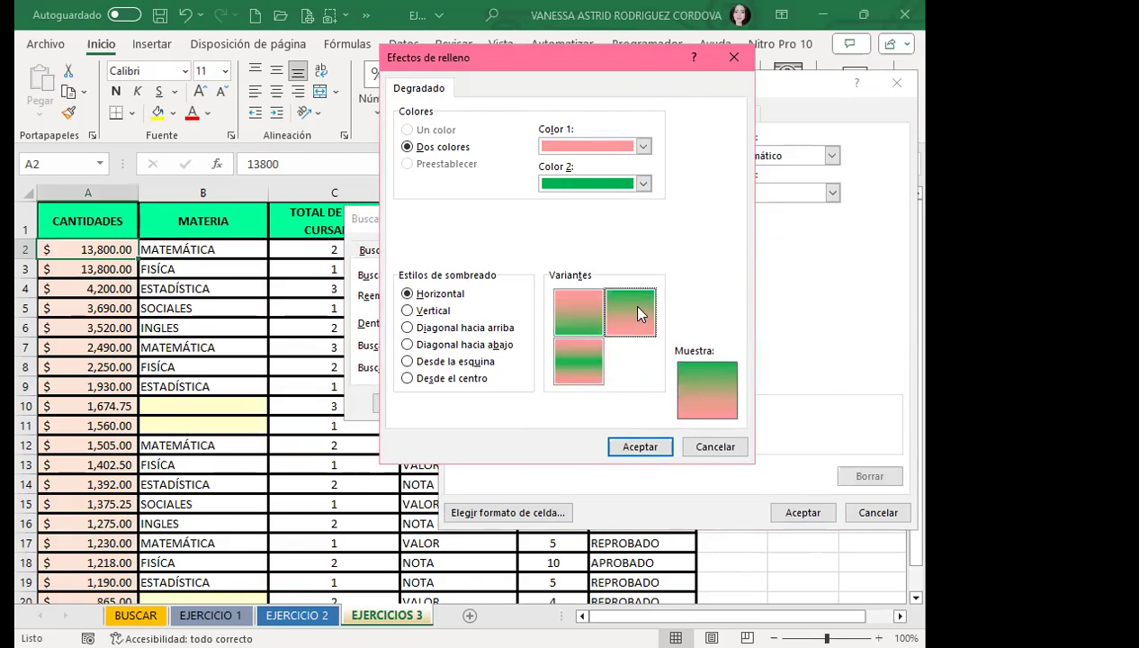
left_click(612, 444)
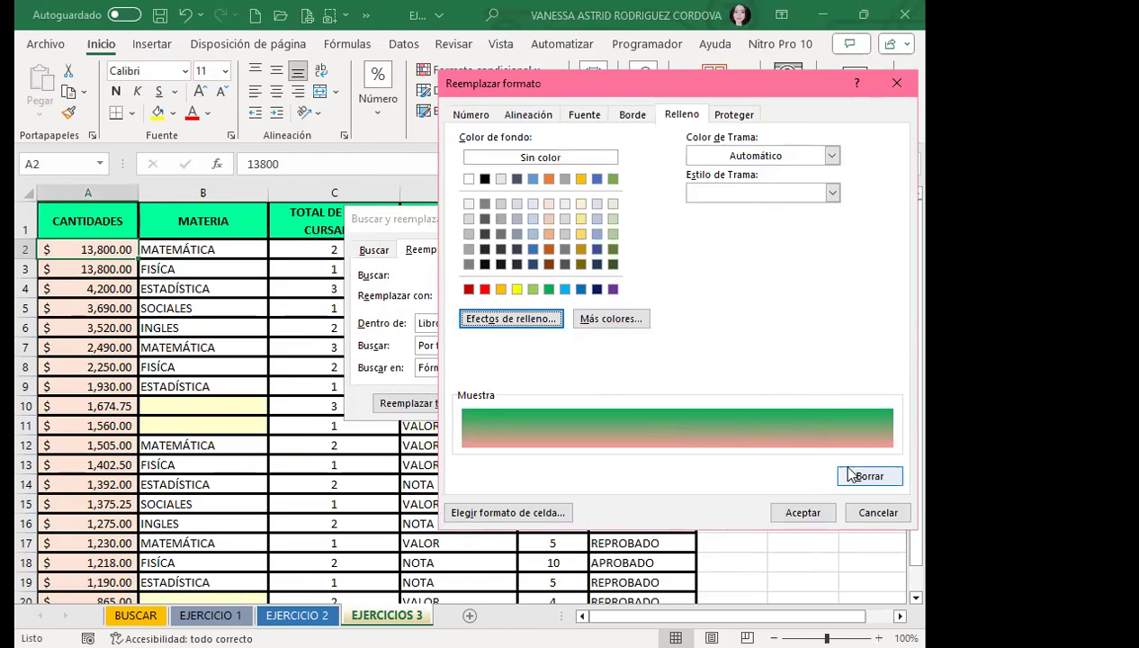
left_click(756, 455)
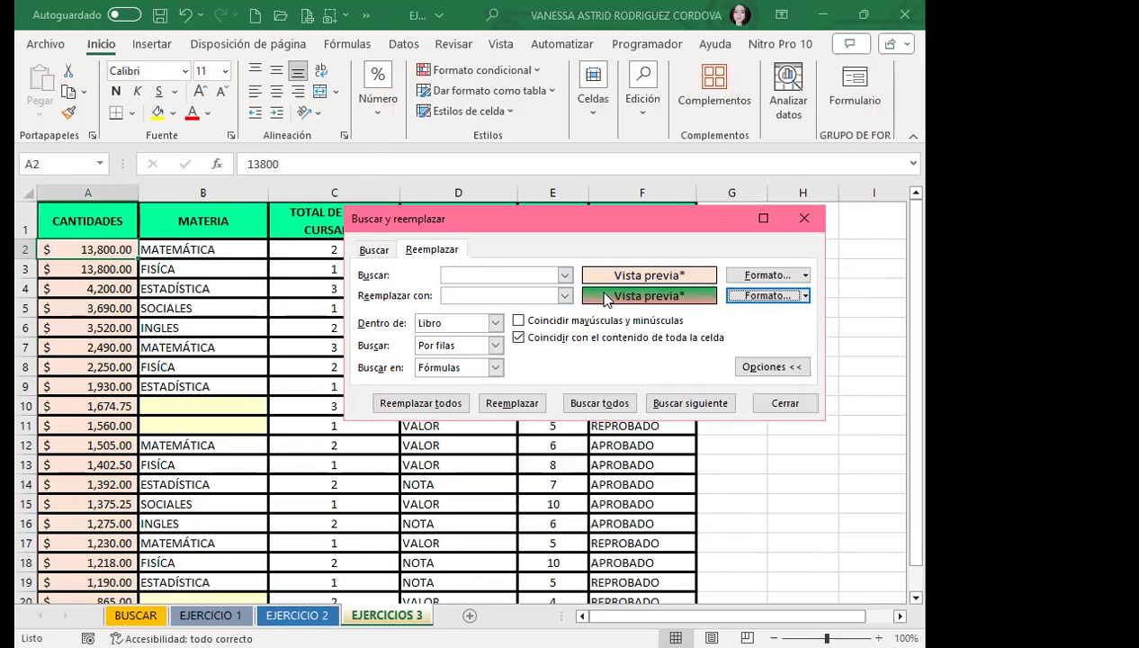
Replace all matching amount fills with the gradient (57 replacements) and close the dialog
left_click(419, 404)
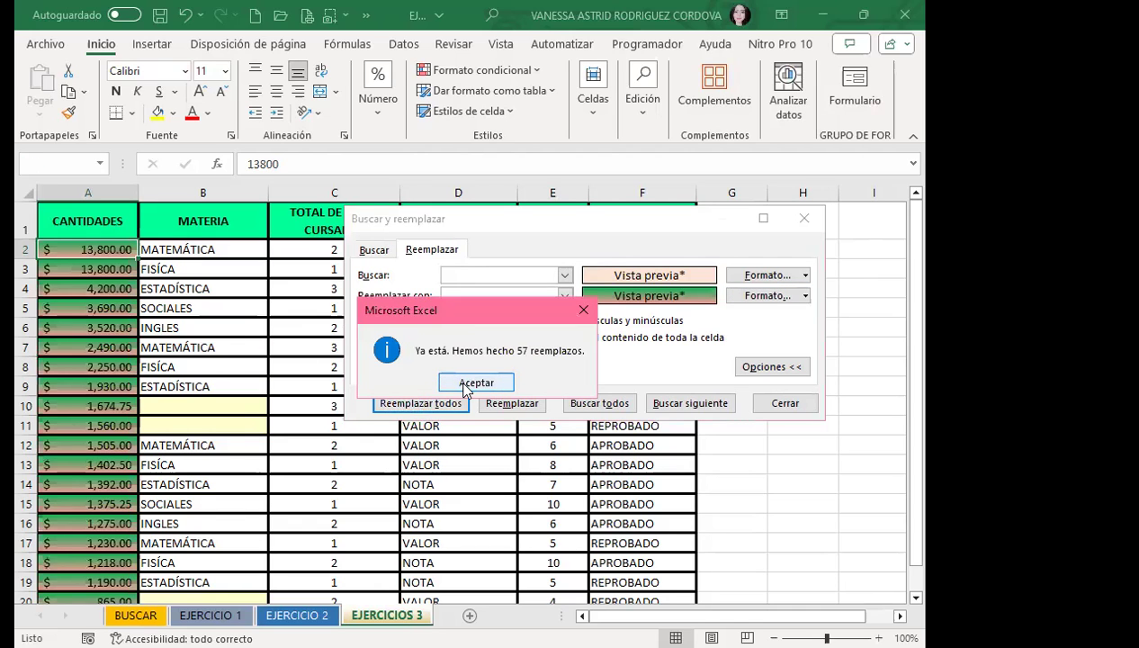
left_click(475, 382)
left_click(804, 218)
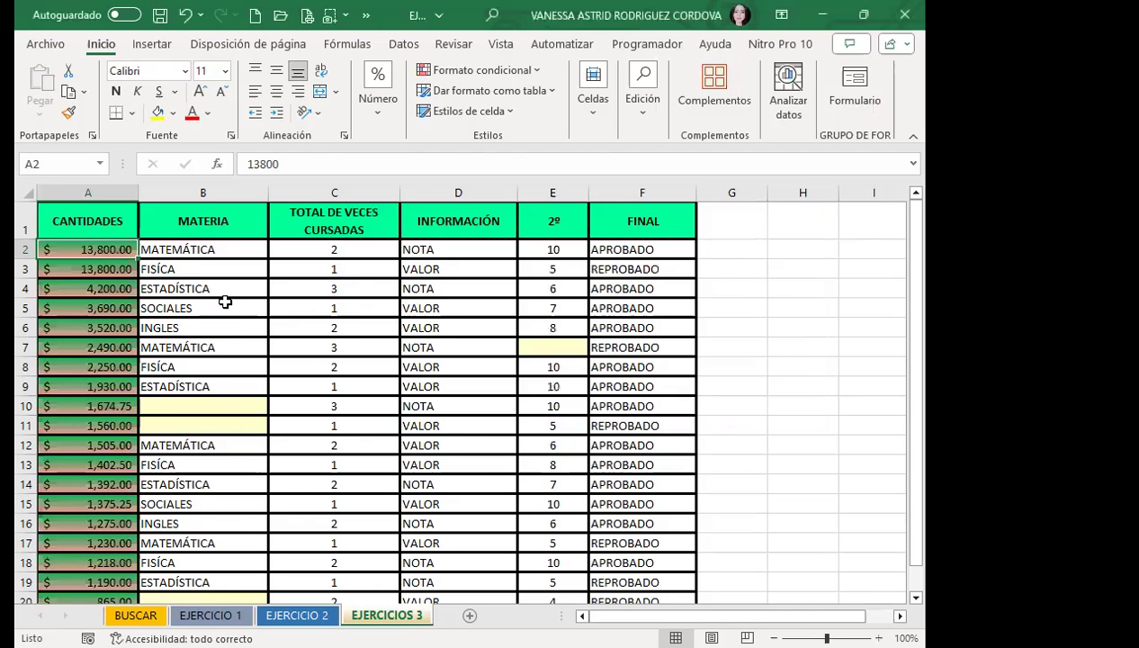
left_click(225, 303)
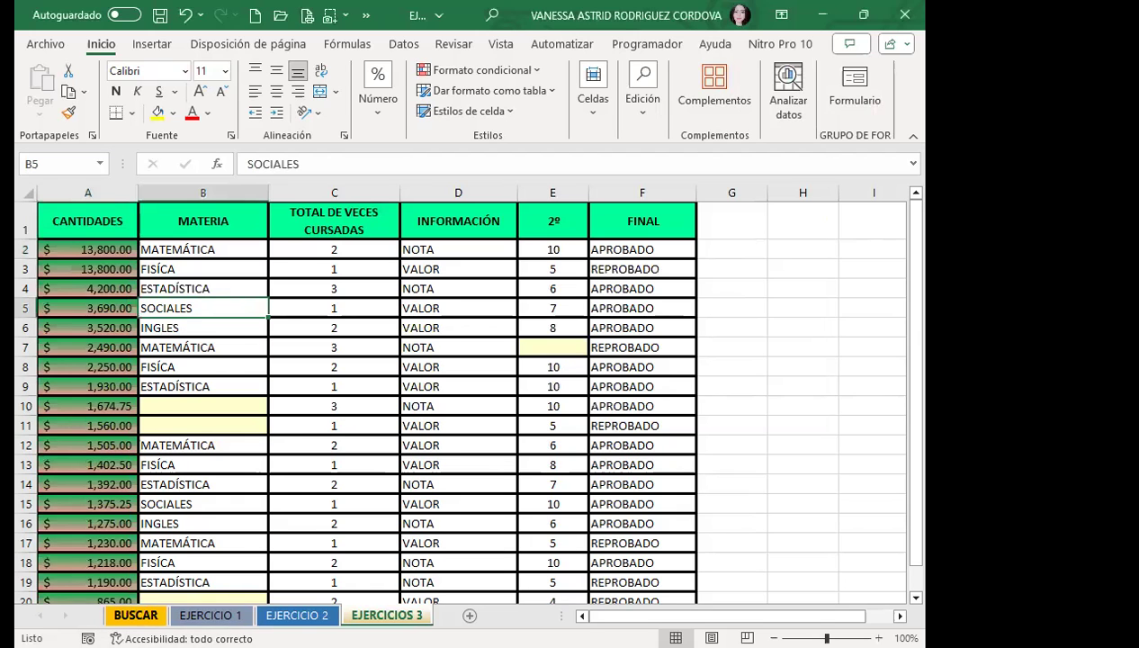
Inspect the gradient amount cells on BUSCAR, EJERCICIO 1, EJERCICIO 2 and EJERCICIOS 3
left_click(135, 615)
scroll(105, 396, "up", 3)
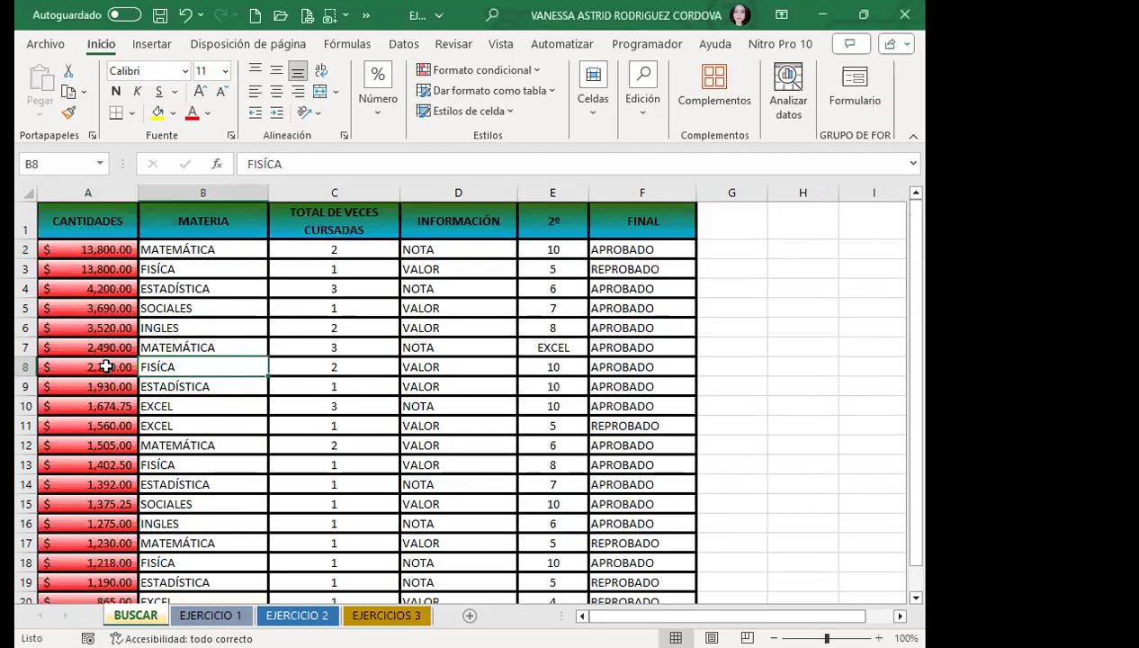
scroll(107, 362, "down", 3)
left_click(210, 615)
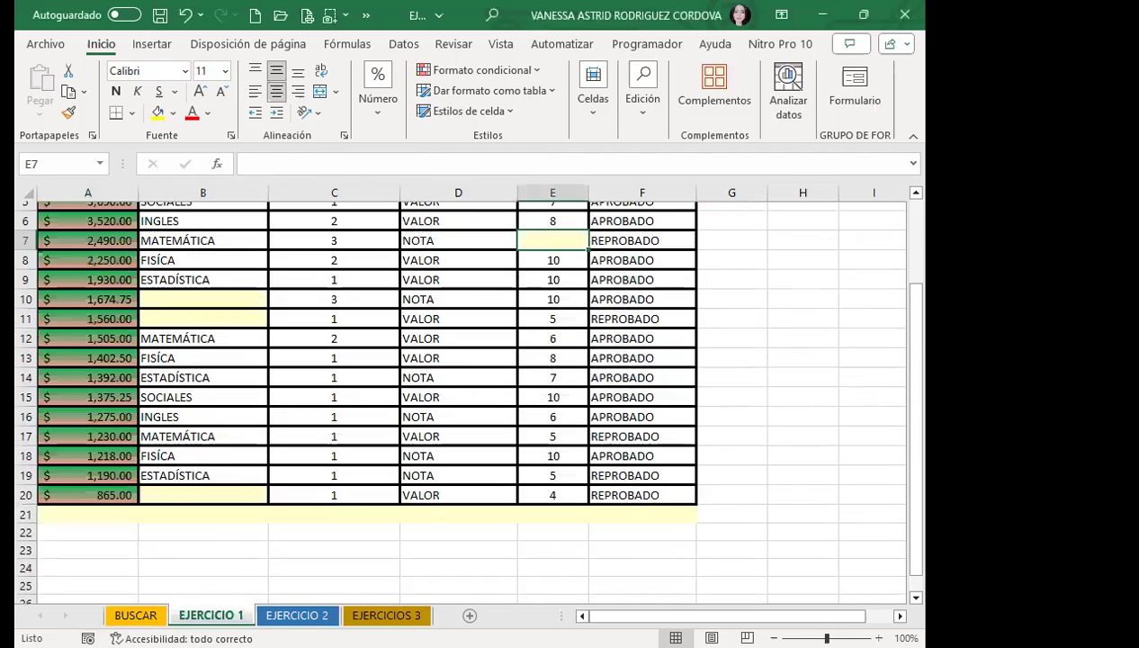
scroll(81, 381, "up", 2)
scroll(85, 297, "down", 2)
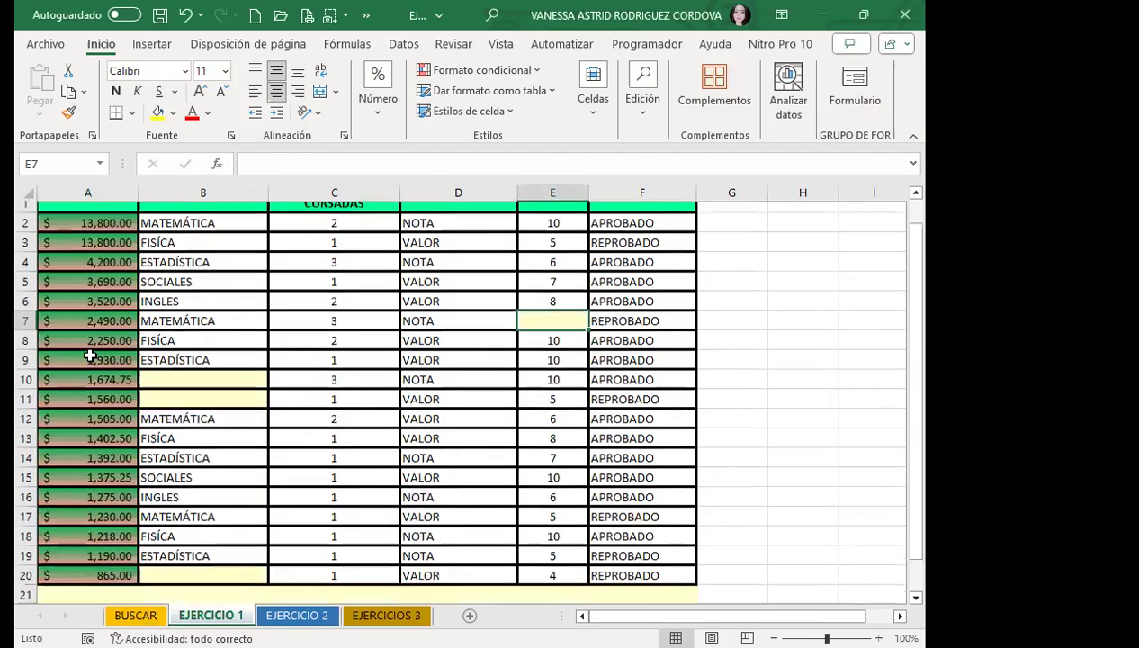
scroll(90, 365, "down", 1)
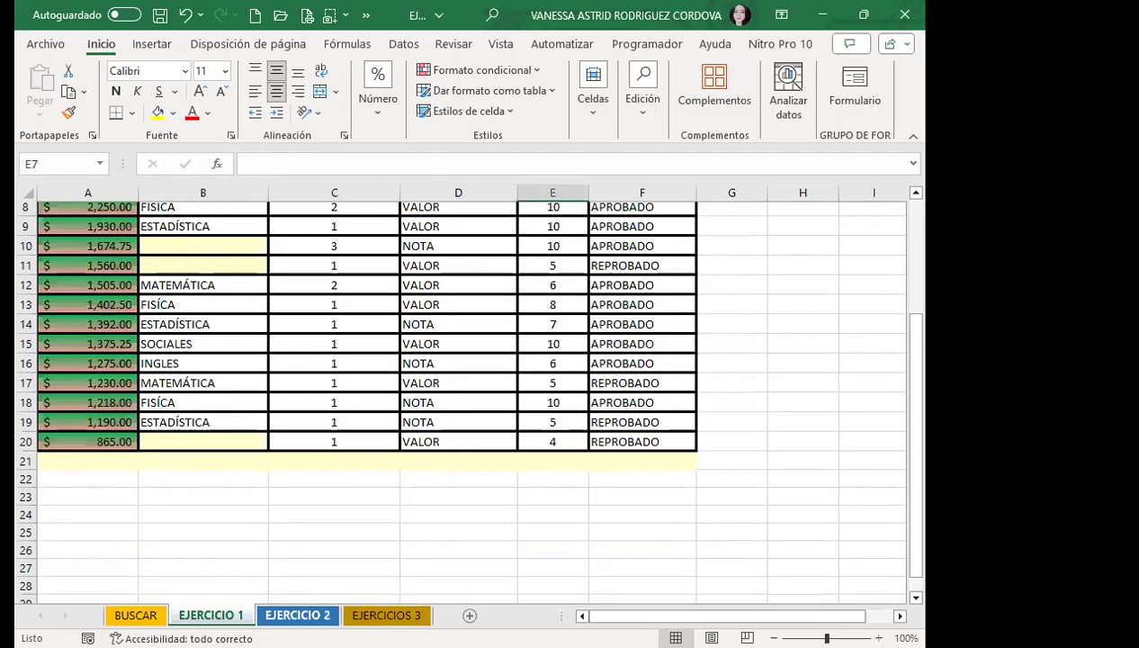
left_click(296, 614)
scroll(96, 356, "down", 3)
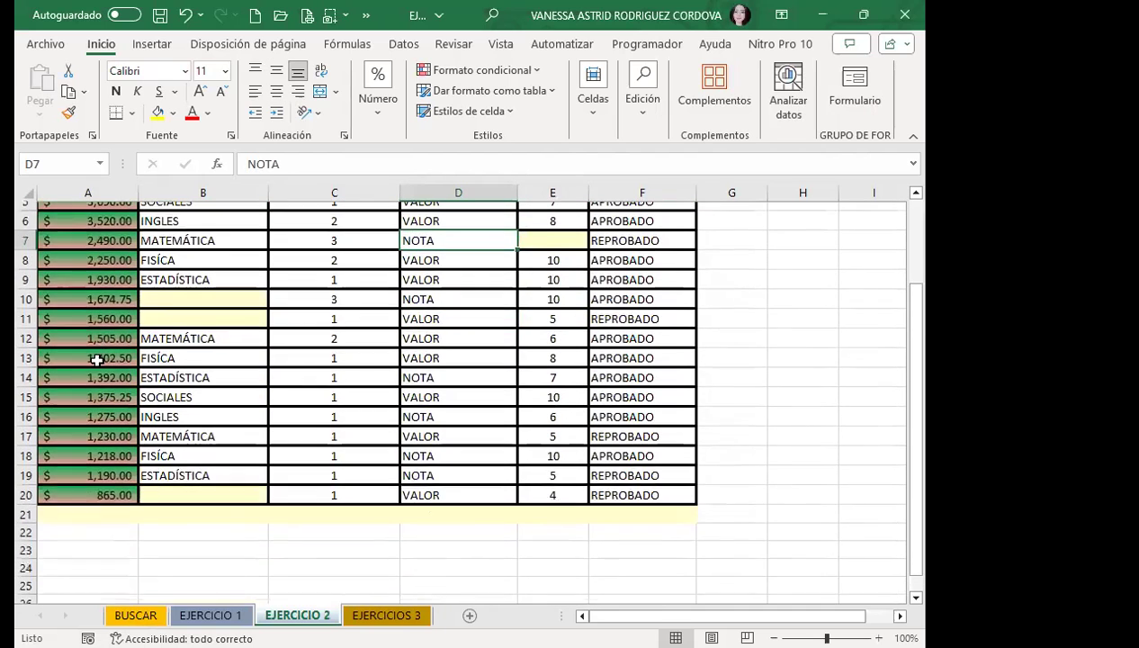
left_click(386, 614)
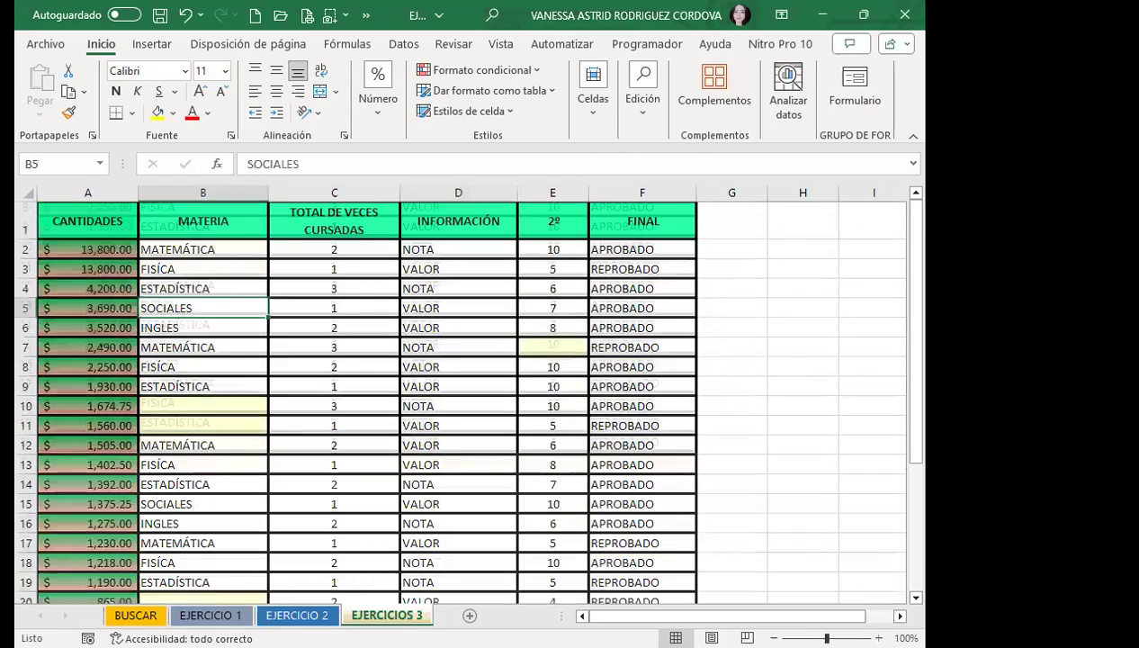
scroll(85, 348, "down", 3)
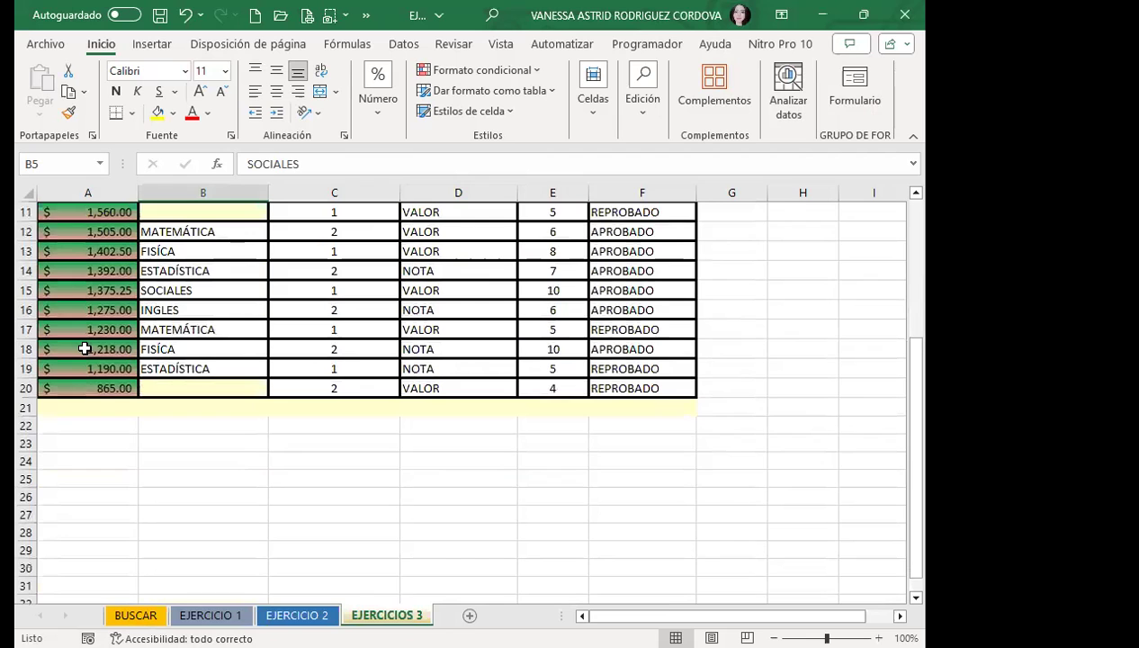
scroll(81, 360, "up", 2)
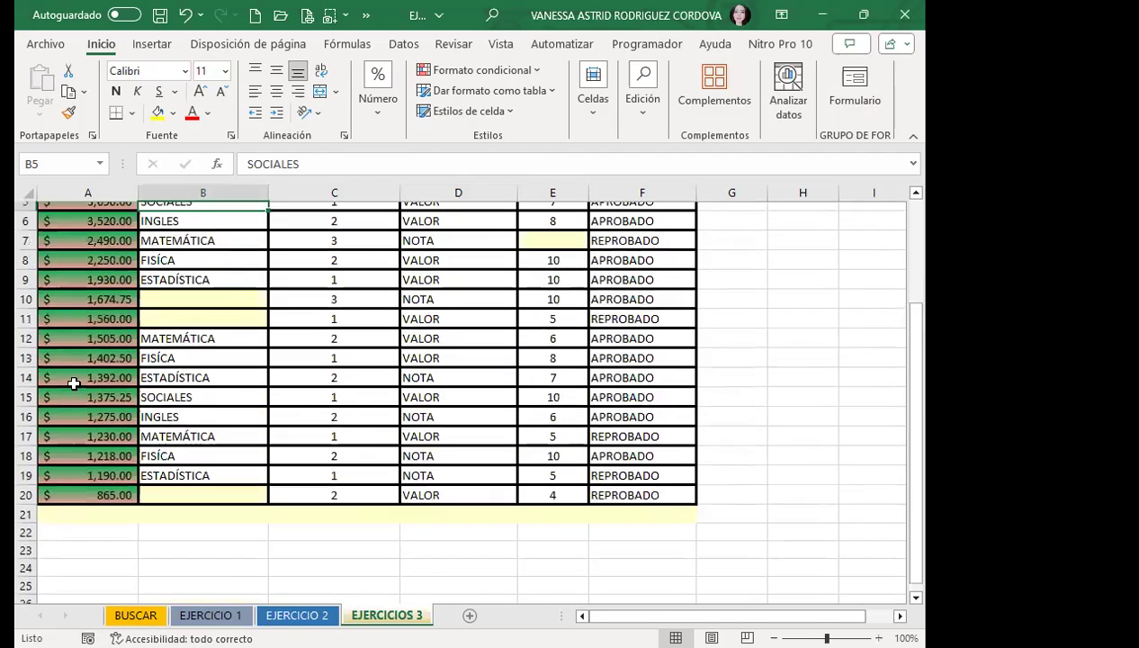
scroll(77, 378, "up", 2)
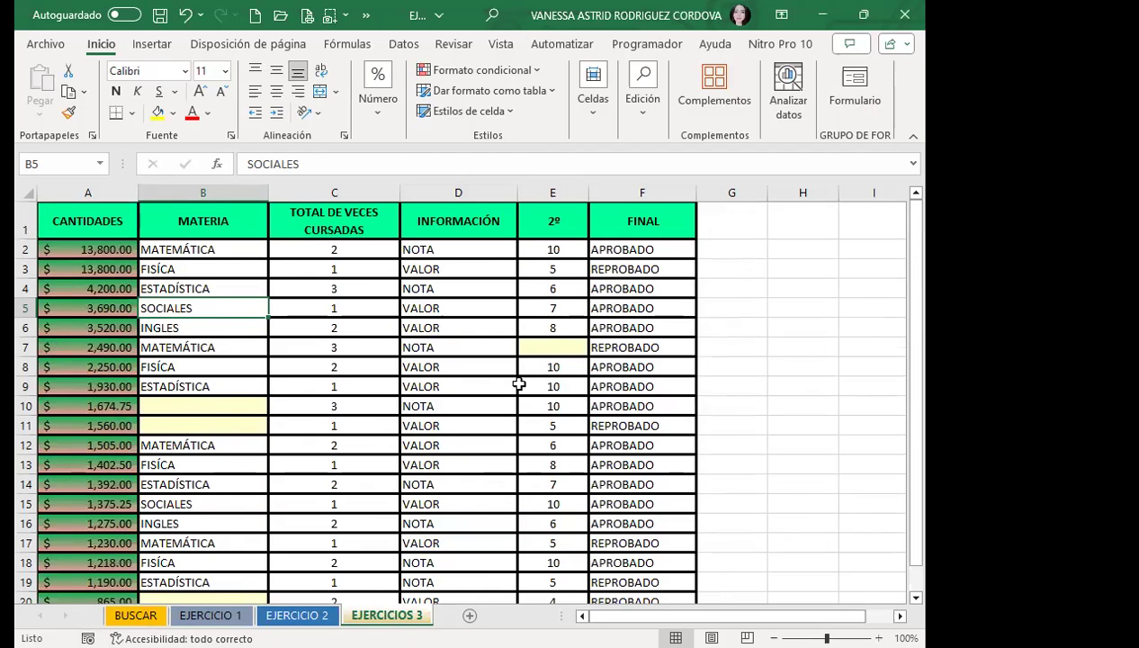
Reopen Find and Replace on Reemplazar and clear both the search and replacement formats
key("ctrl+b")
left_click(431, 271)
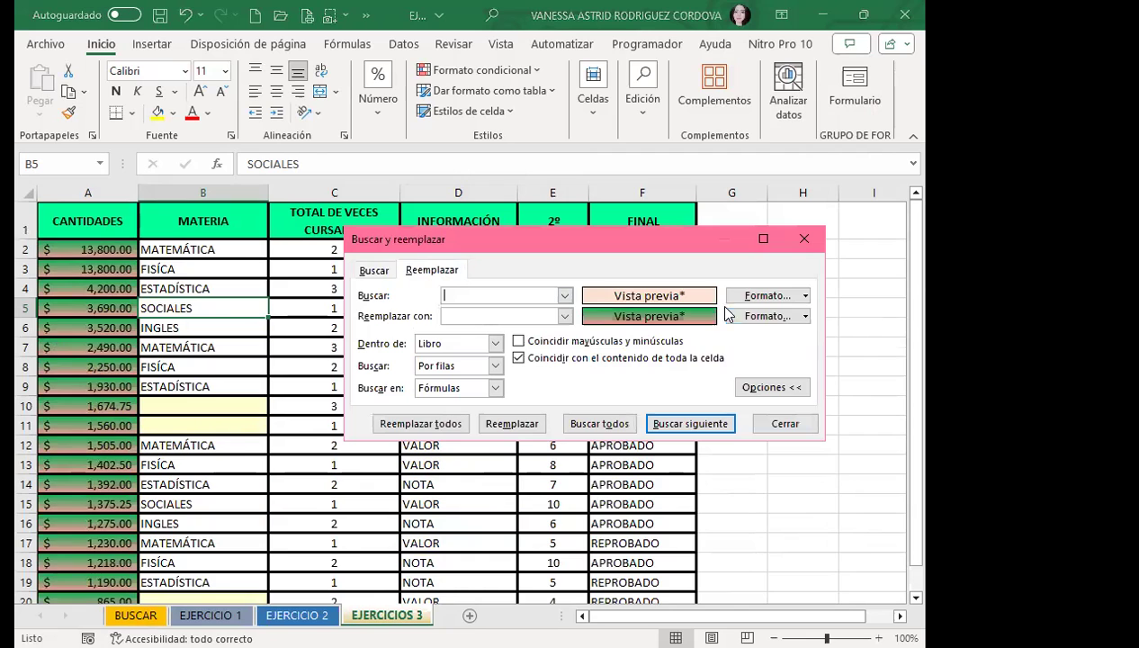
left_click(805, 296)
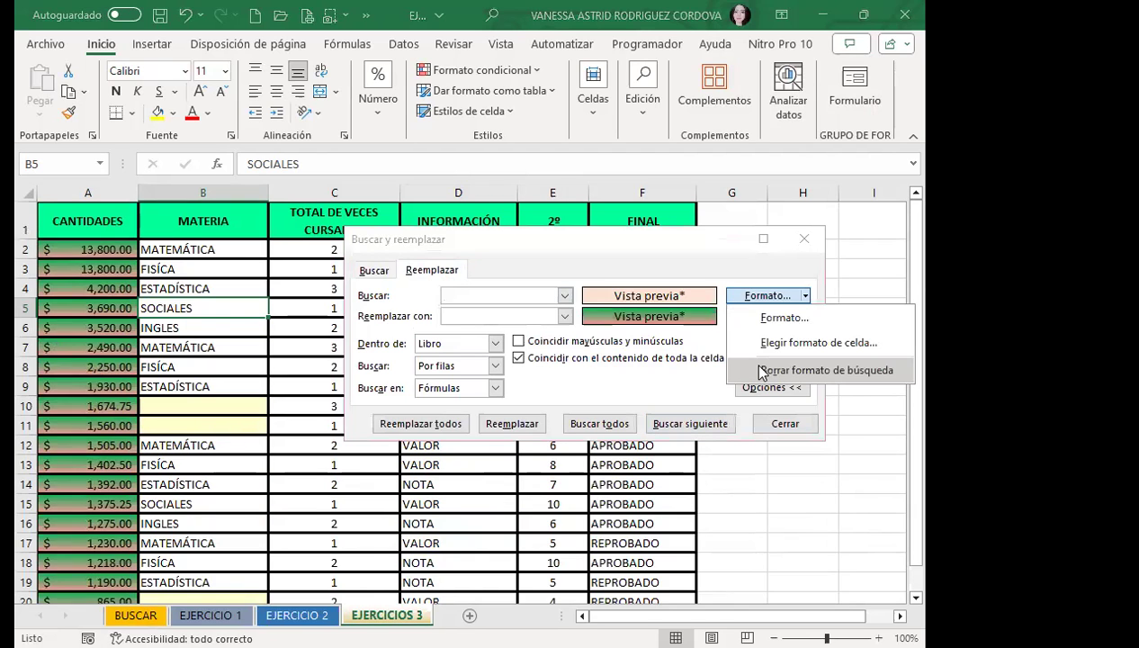
left_click(763, 370)
left_click(805, 316)
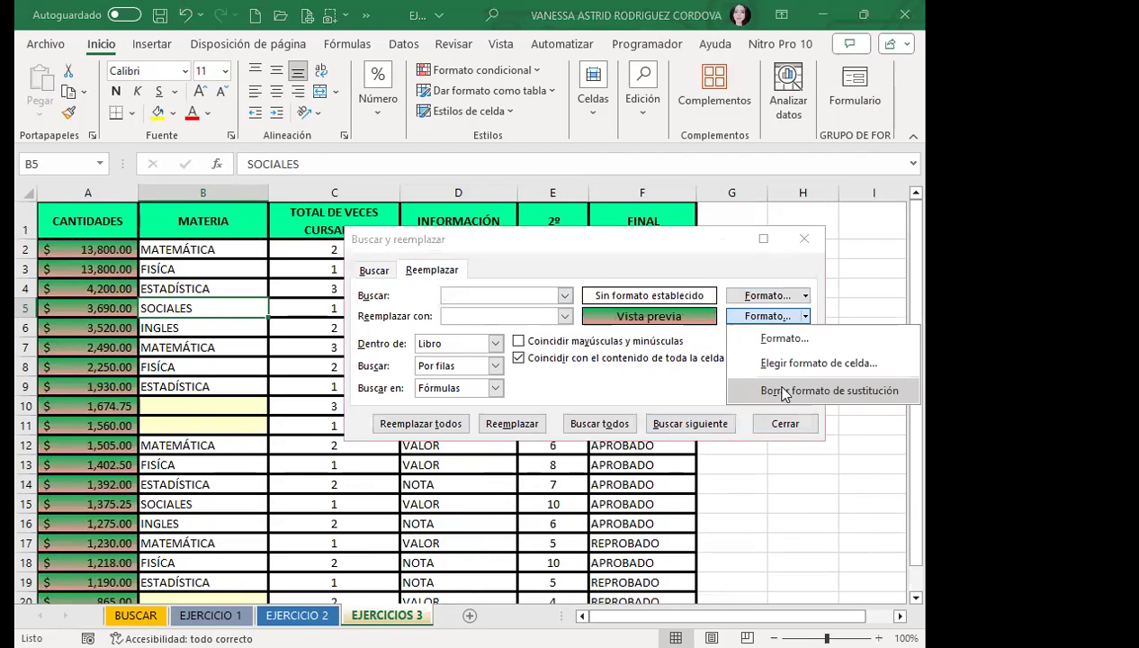
left_click(783, 392)
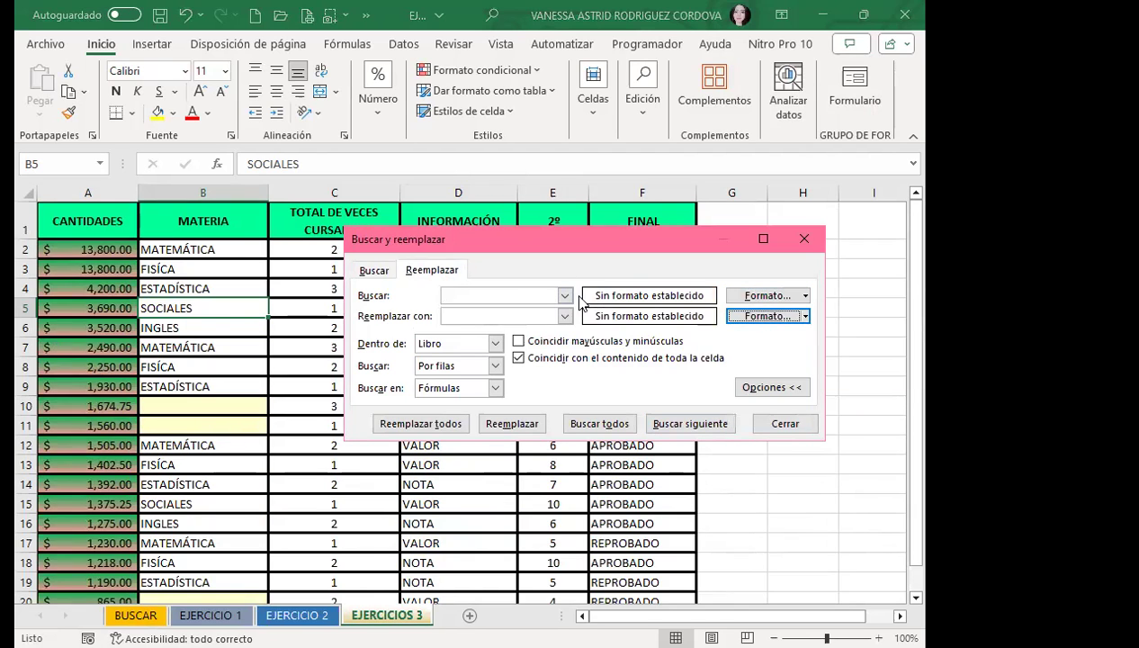
left_click(806, 296)
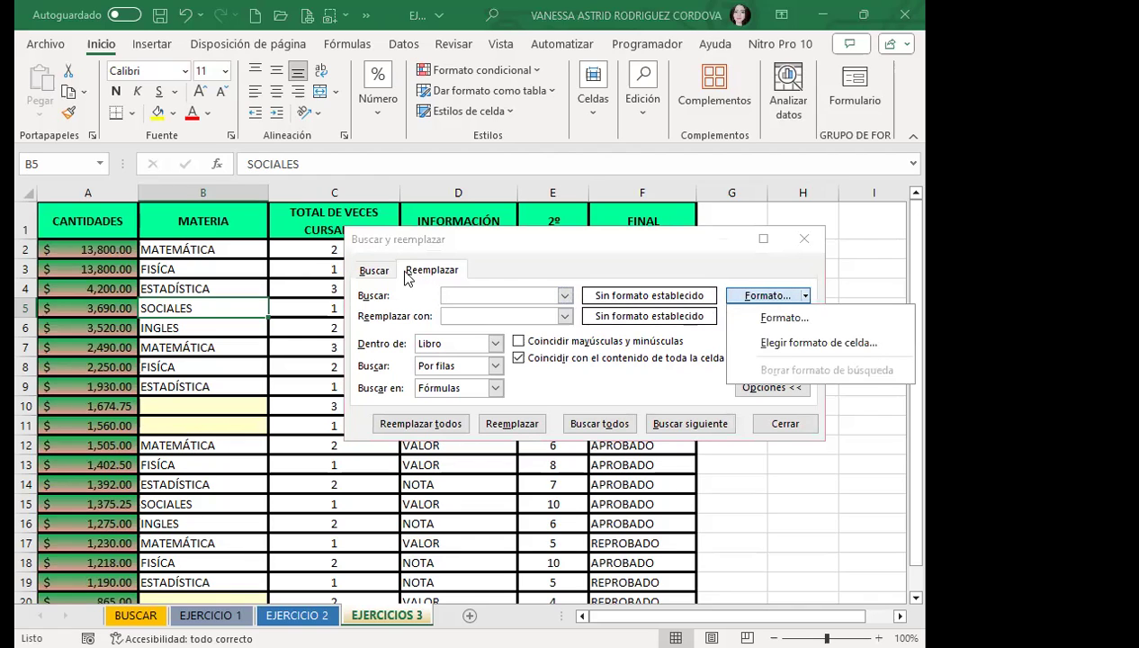
Use header cell A1 (CANTIDADES) as the format to search for
left_click(805, 296)
left_click(806, 296)
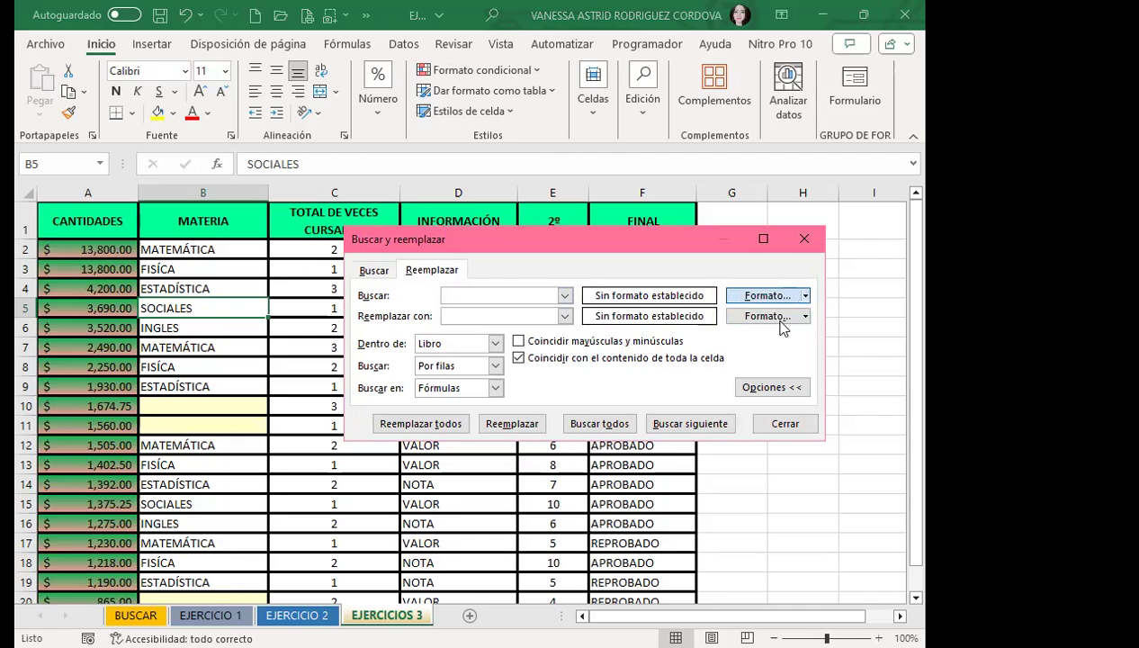
left_click(810, 343)
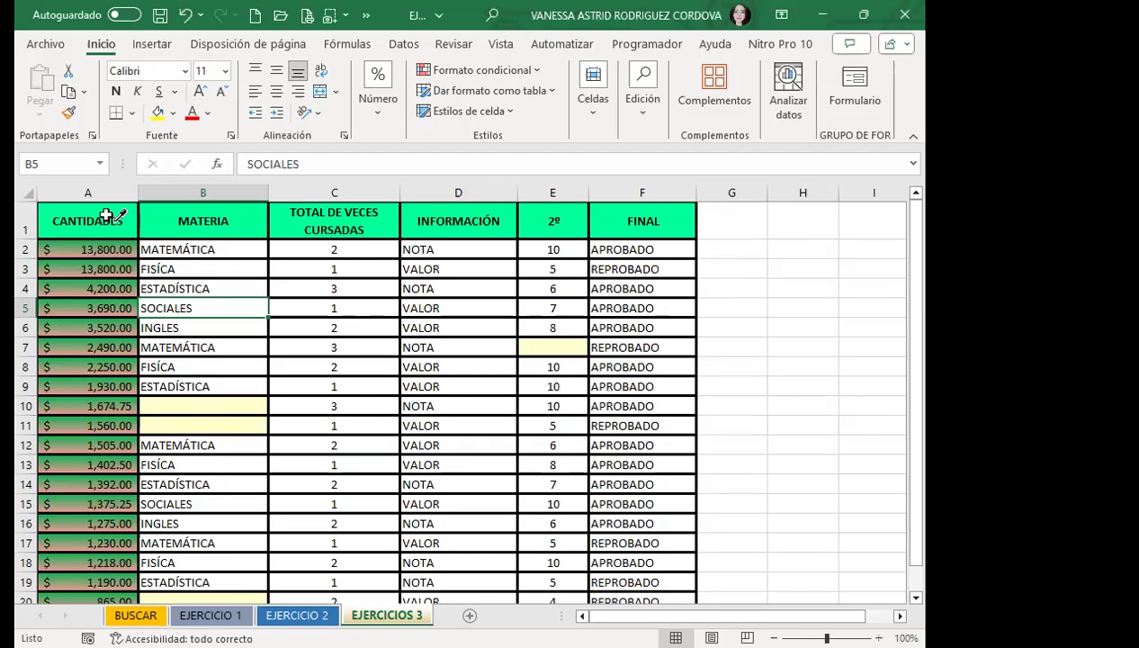
left_click(104, 213)
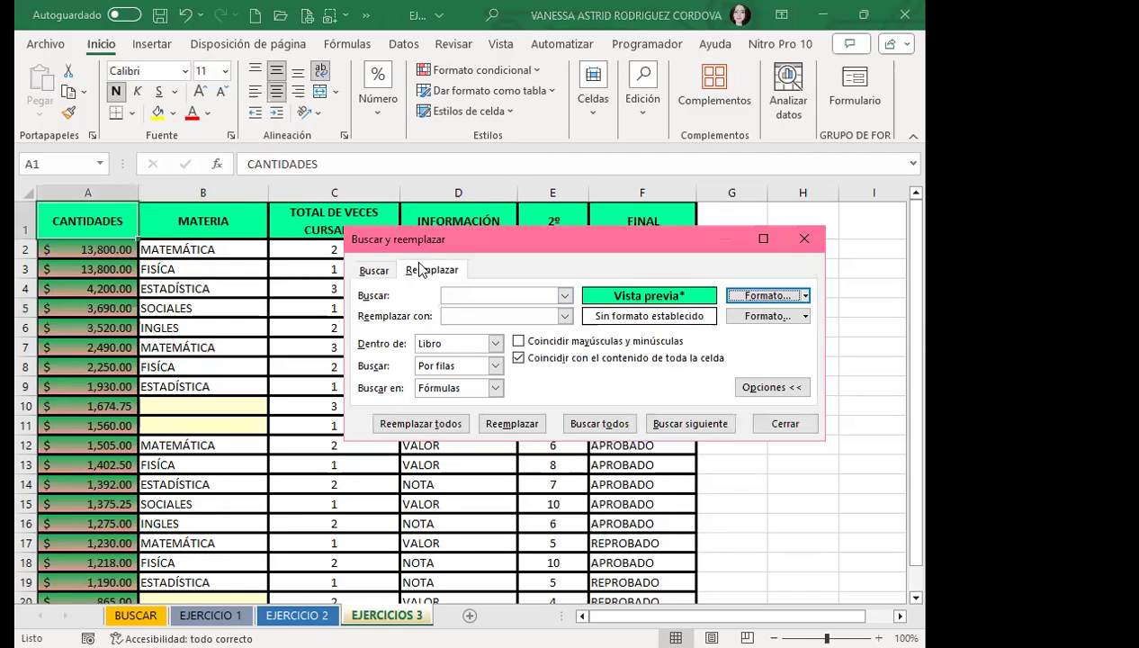
Set the replacement format's font to bold Bell MT
left_click(807, 317)
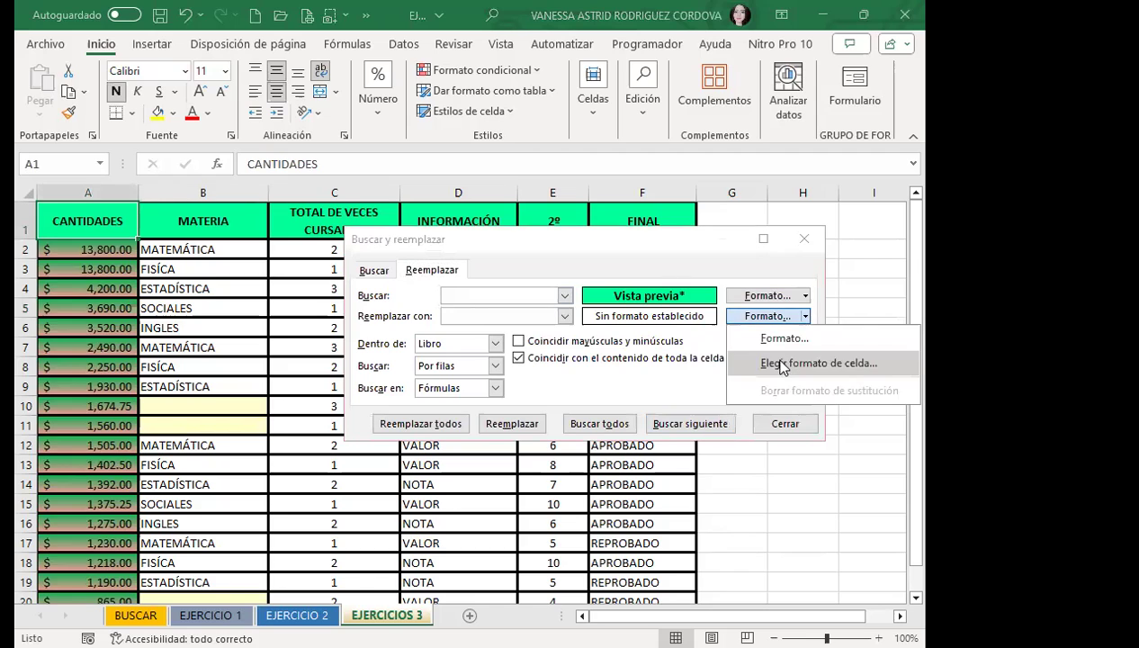
left_click(783, 338)
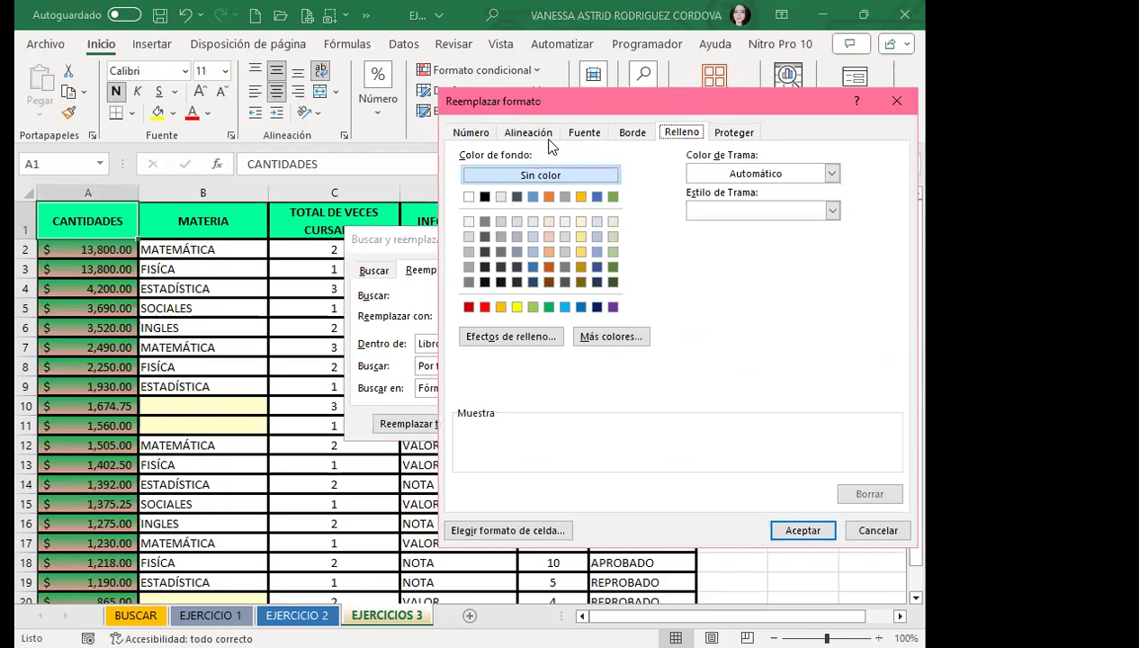
left_click_drag(585, 106, 501, 92)
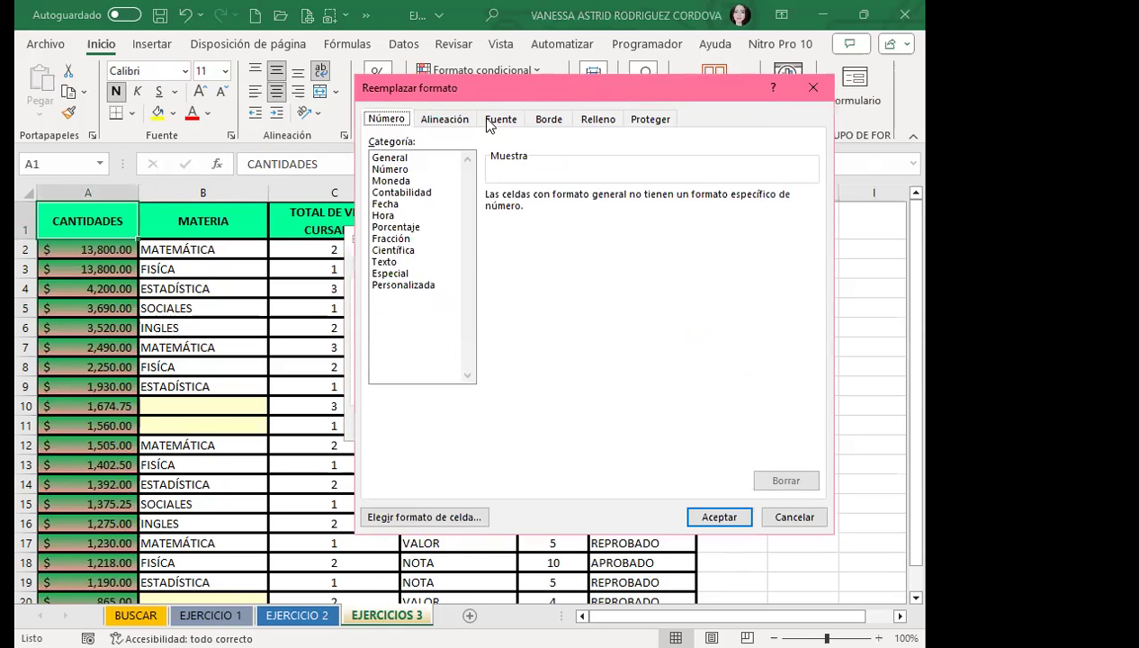
left_click(500, 119)
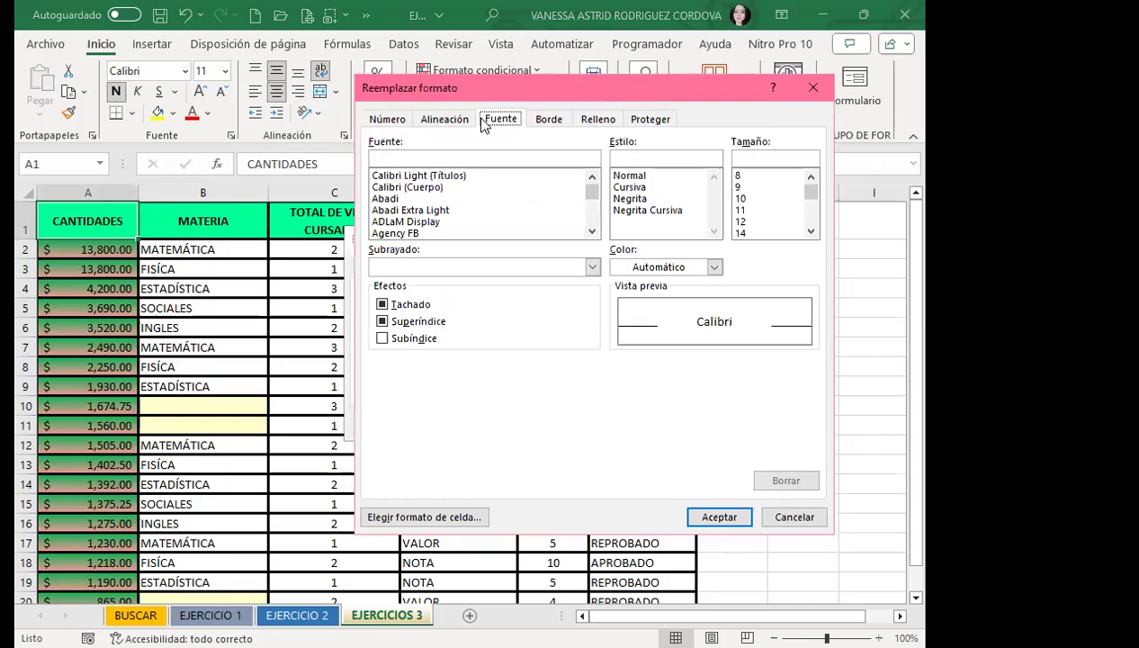
left_click(625, 198)
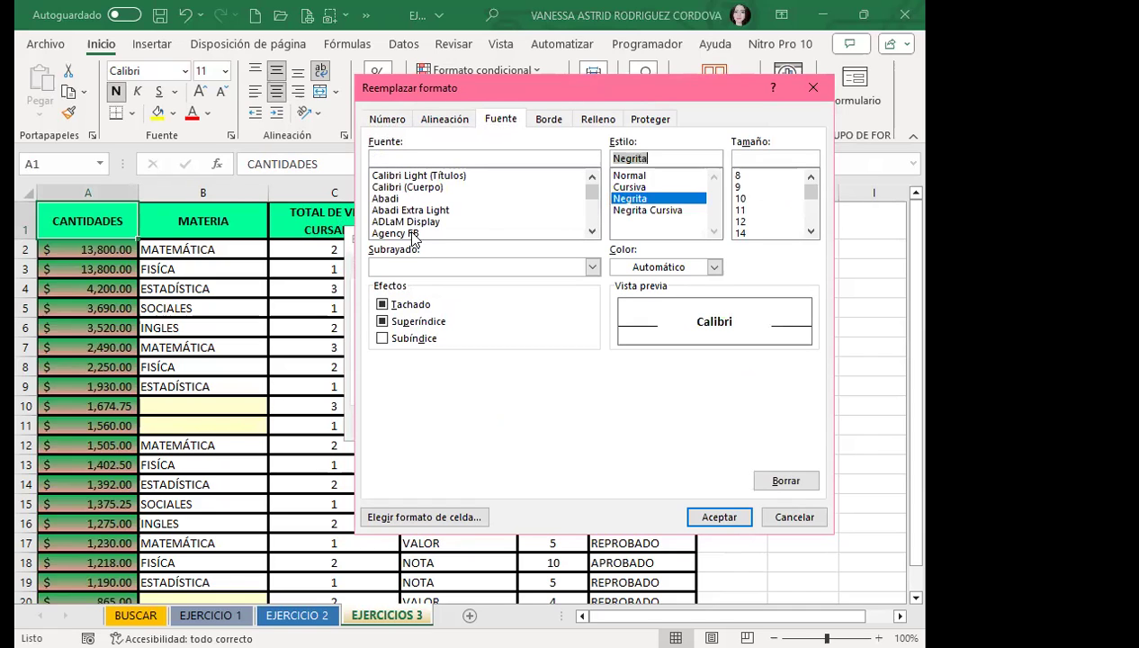
scroll(420, 221, "down", 3)
scroll(420, 220, "down", 3)
scroll(419, 224, "down", 3)
scroll(418, 227, "down", 3)
scroll(417, 231, "down", 3)
scroll(416, 231, "down", 2)
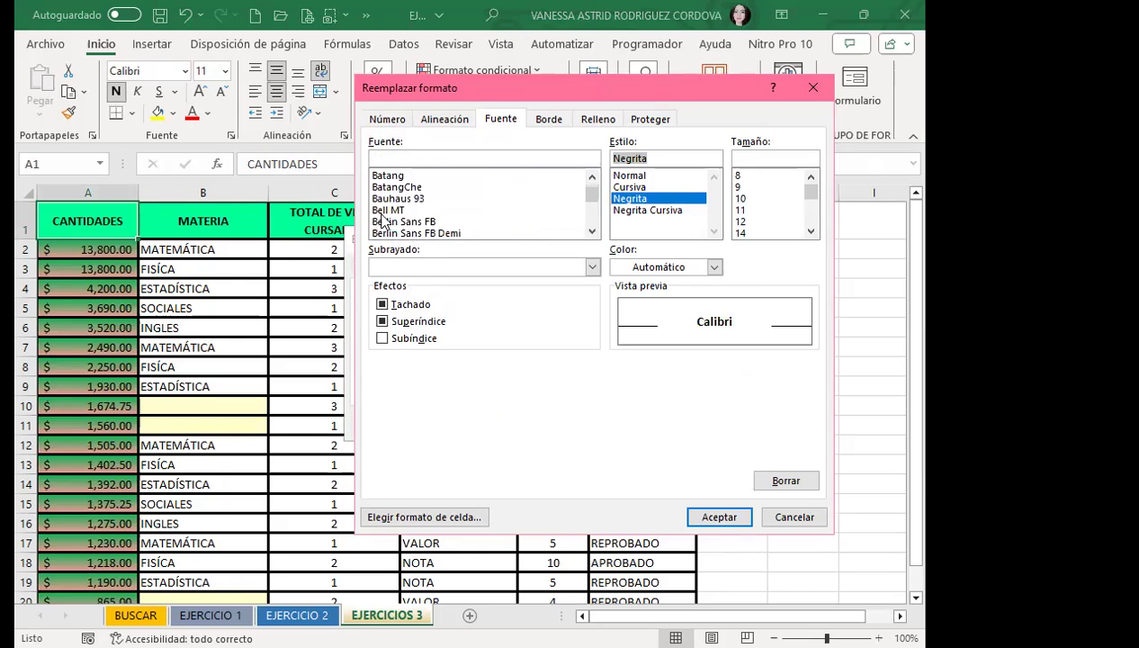
left_click(383, 210)
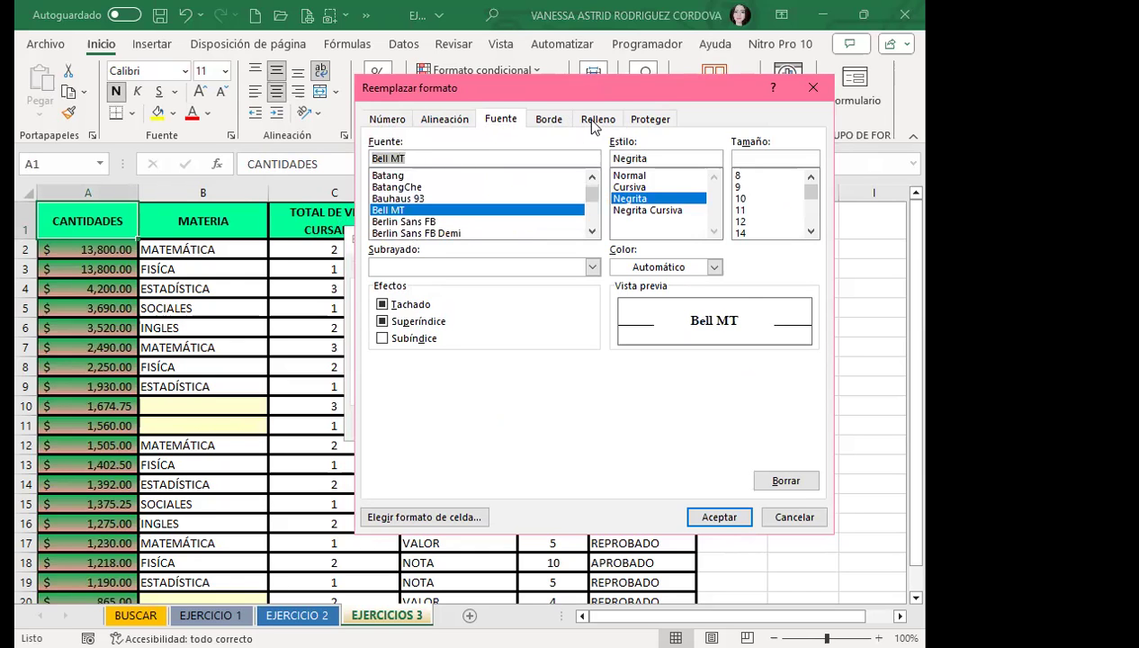
Give the replacement format a thick red outline border
left_click(546, 122)
left_click(463, 247)
left_click(482, 304)
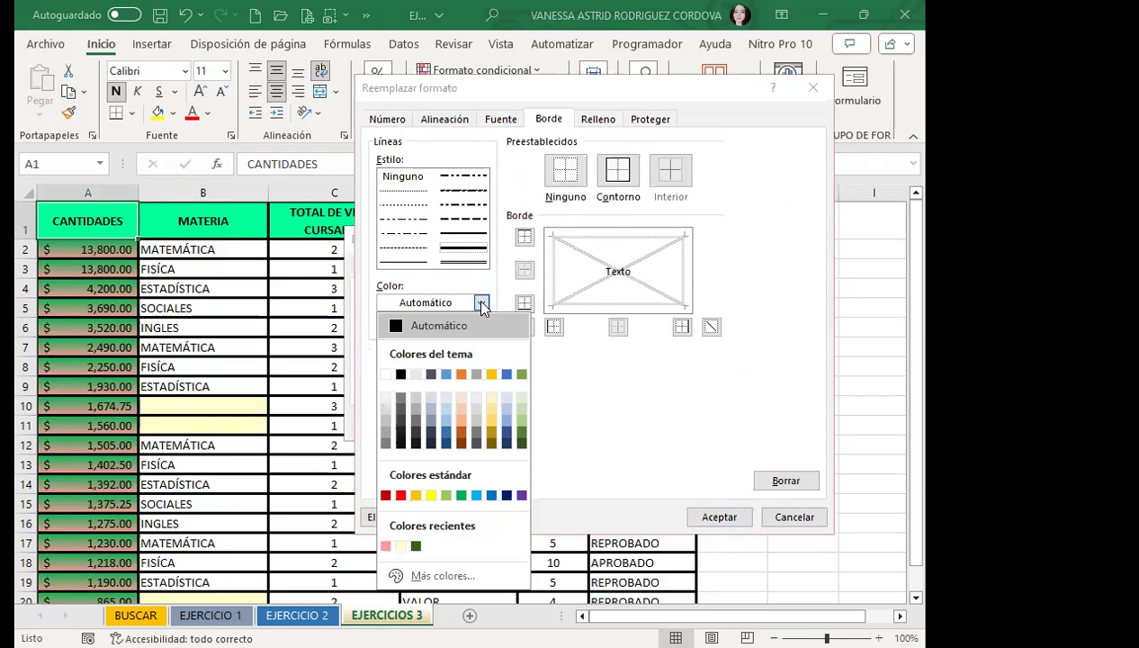
left_click(401, 495)
left_click(619, 171)
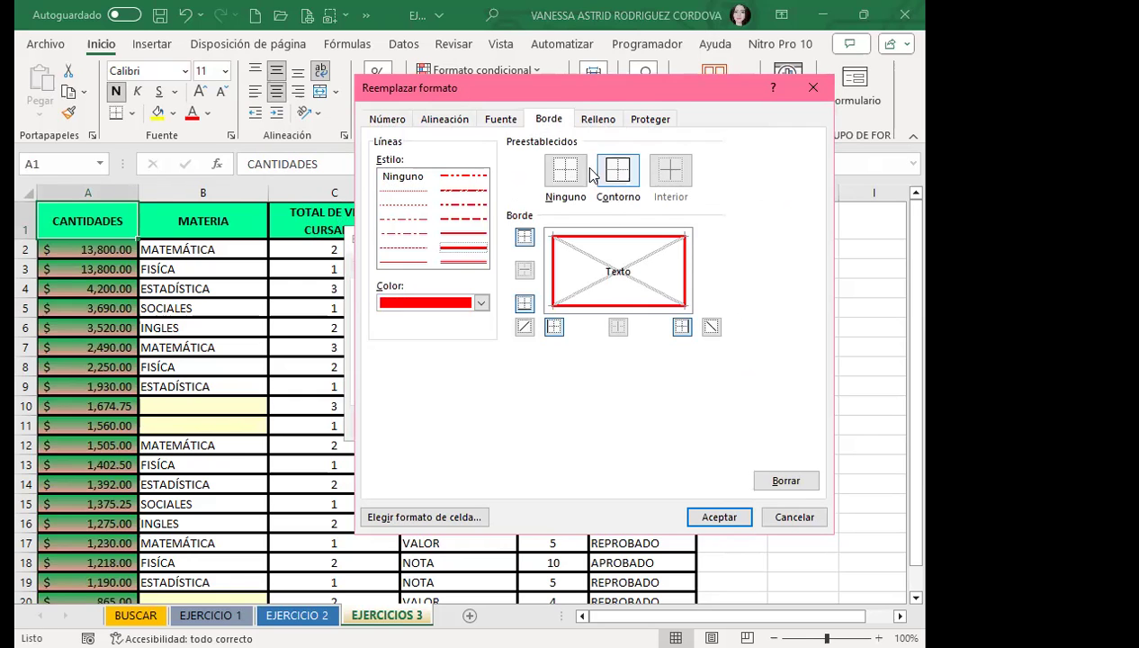
Fill it with a light-yellow-to-dark-green horizontal gradient and accept the replacement format
left_click(598, 119)
left_click(430, 324)
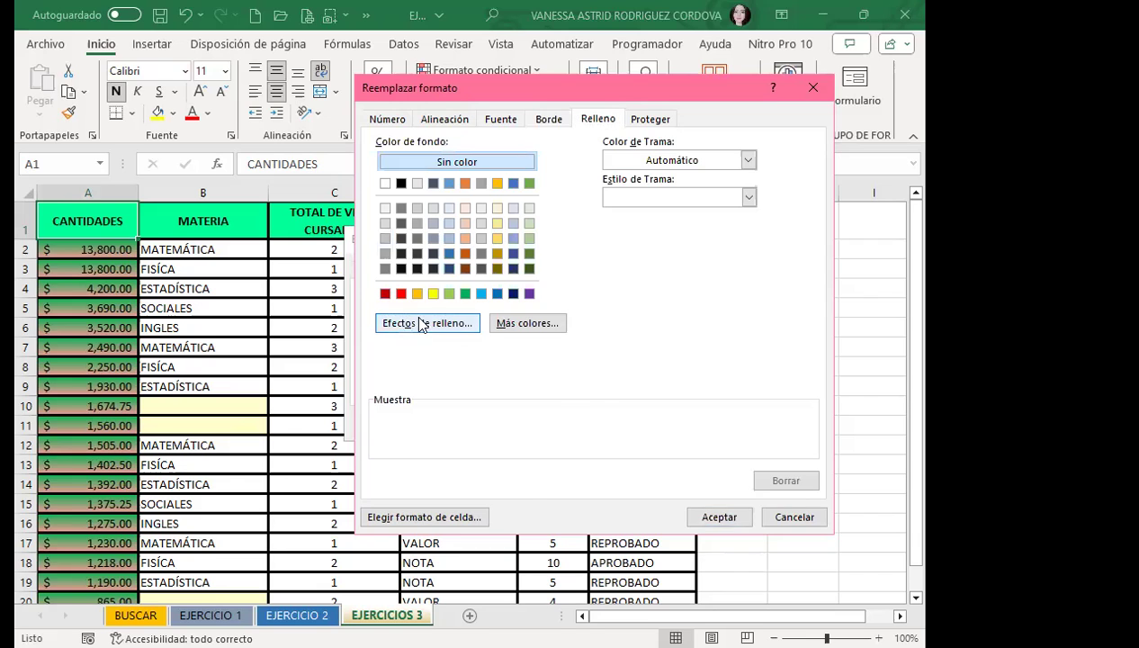
left_click(805, 209)
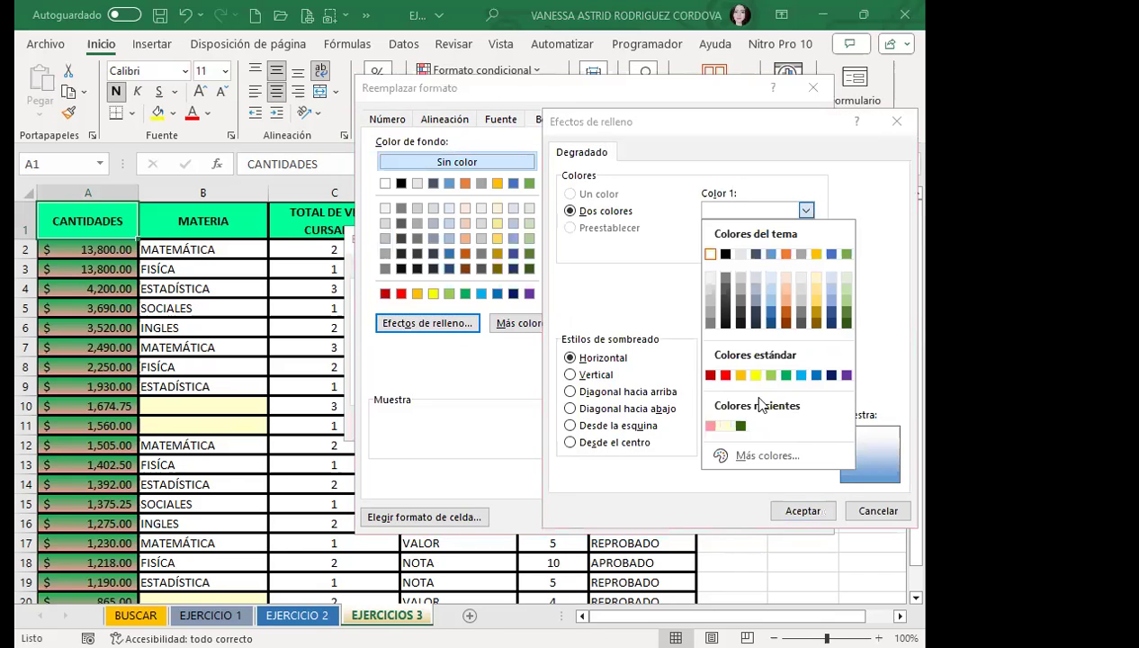
left_click(727, 427)
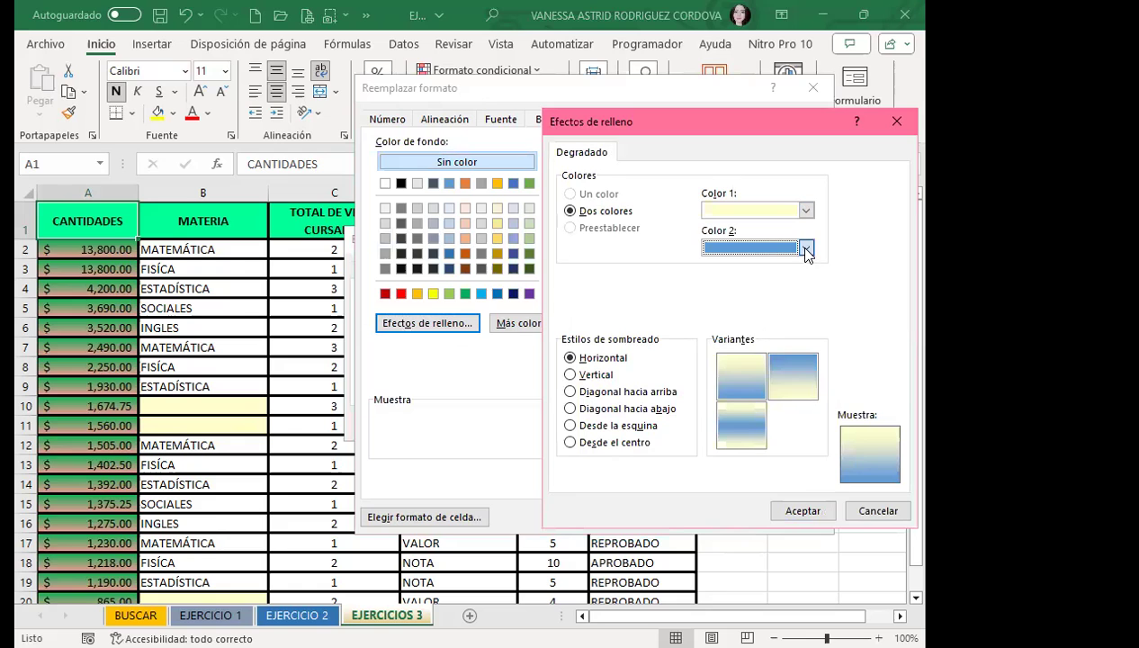
left_click(806, 247)
left_click(739, 463)
left_click(788, 382)
left_click(726, 377)
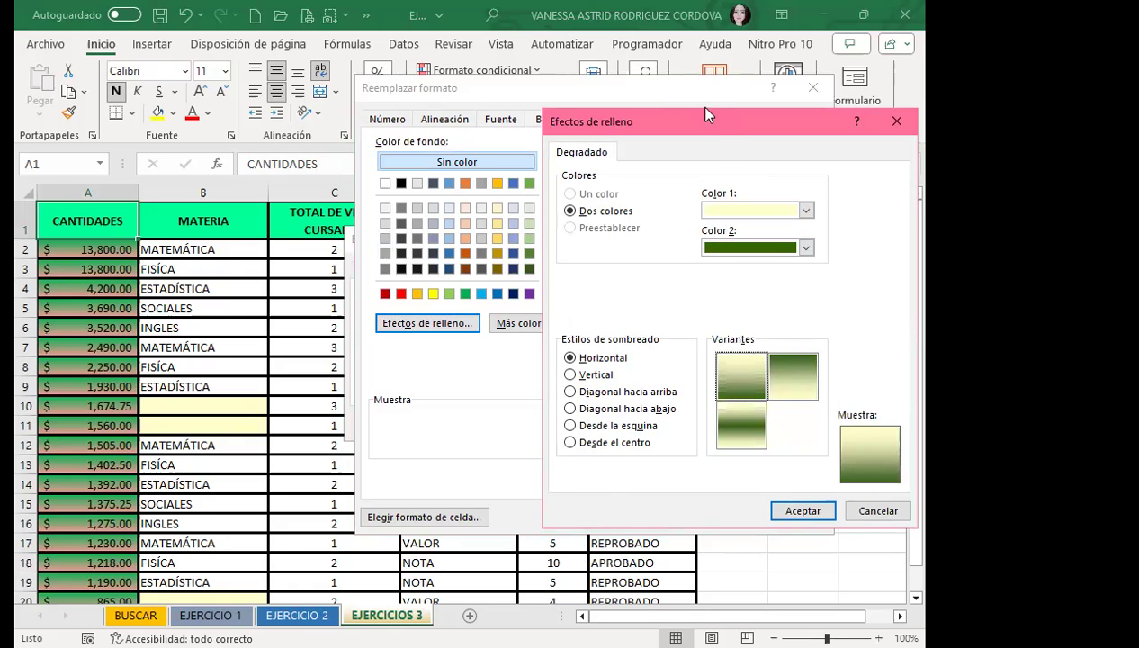
left_click_drag(706, 115, 596, 44)
left_click(683, 439)
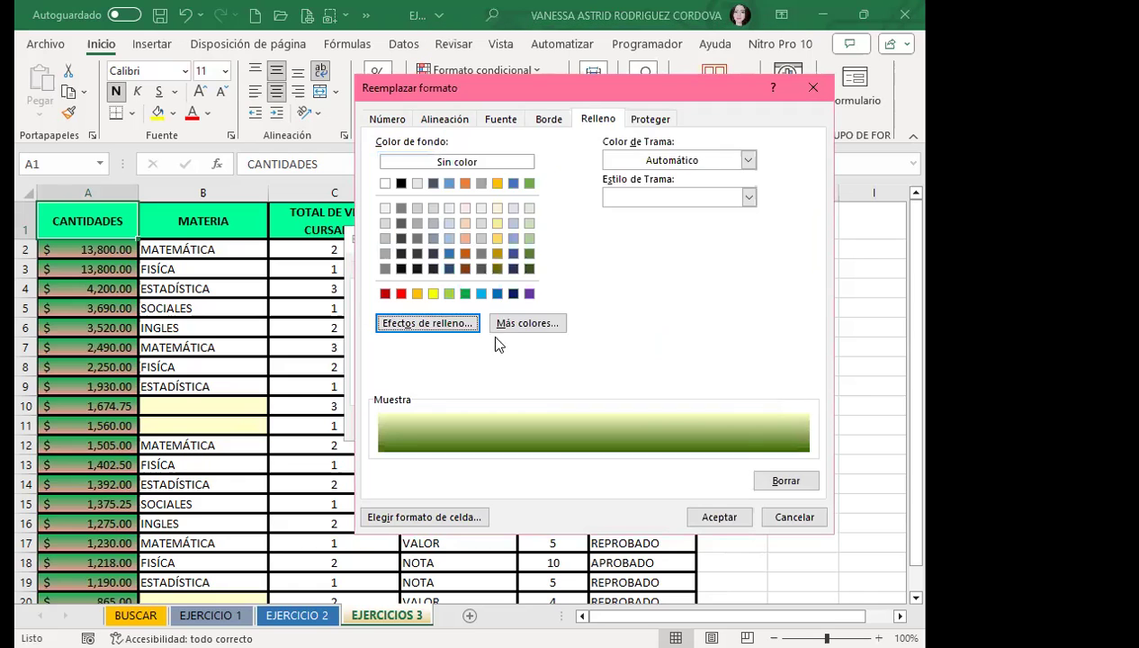
left_click(719, 465)
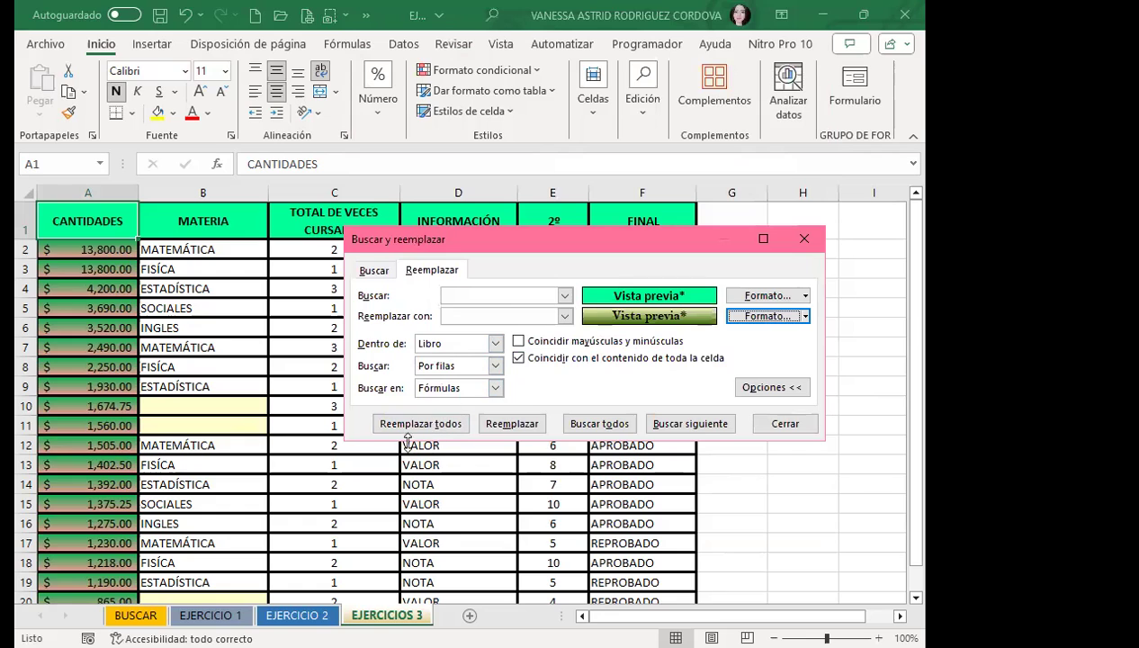
Replace all matching header formats workbook-wide and dismiss the 18-replacements message
left_click(434, 424)
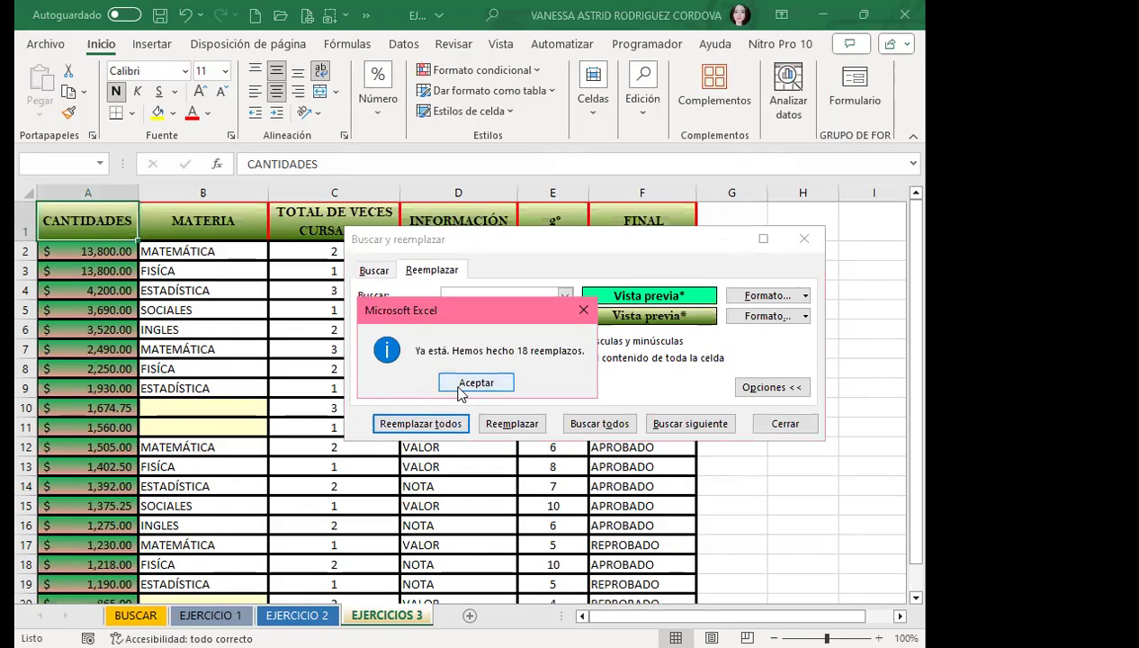
left_click(476, 383)
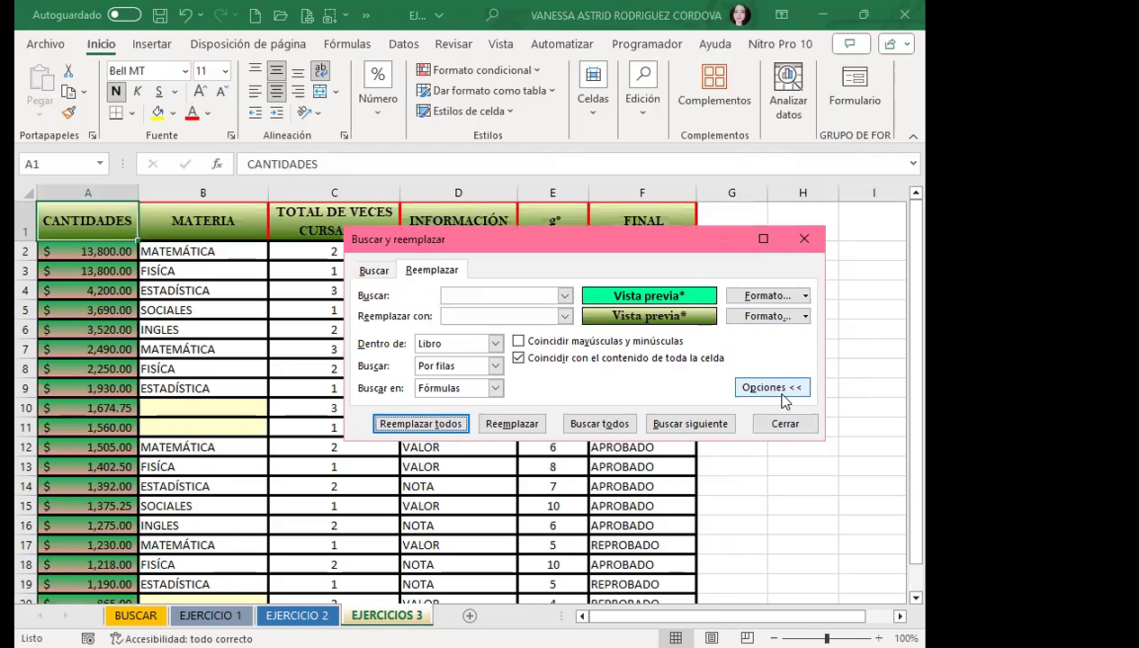
left_click(807, 303)
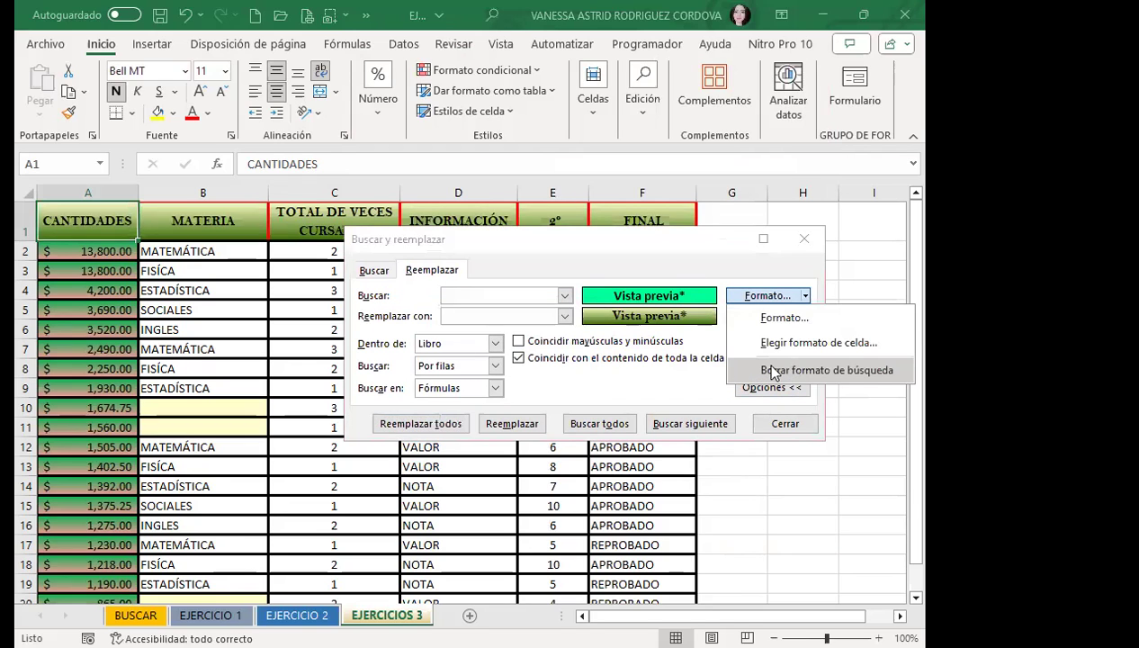
Clear both the search format and the replacement format
left_click(772, 372)
left_click(805, 316)
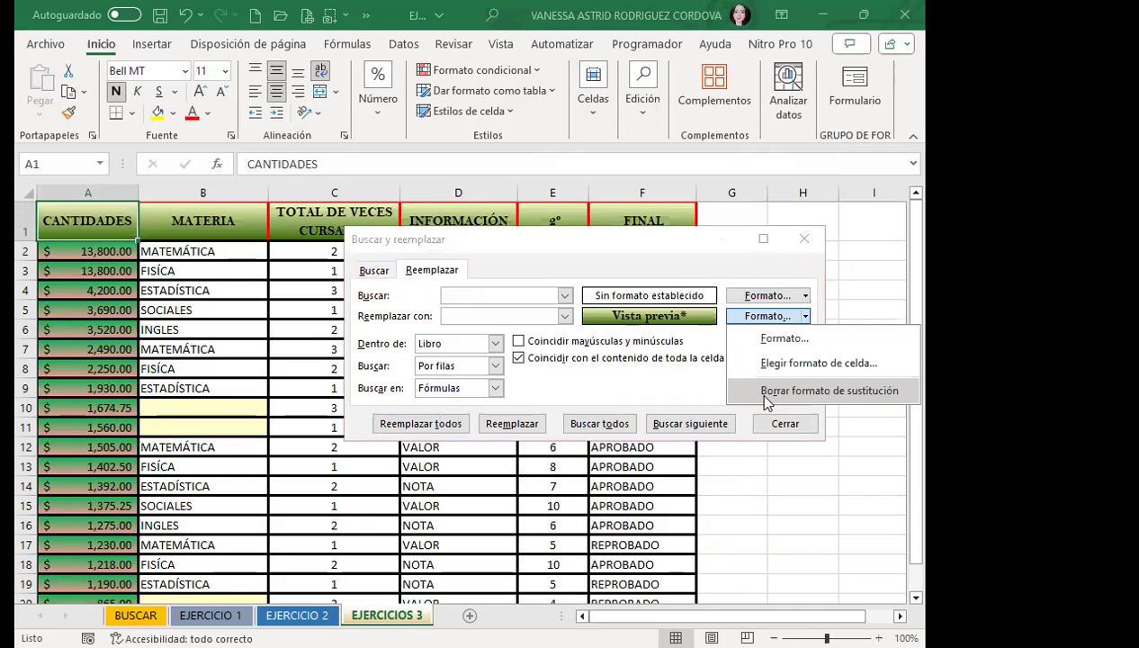
left_click(766, 393)
On the Buscar tab, turn off whole-cell matching, search within Hoja, and close the dialog
left_click(376, 272)
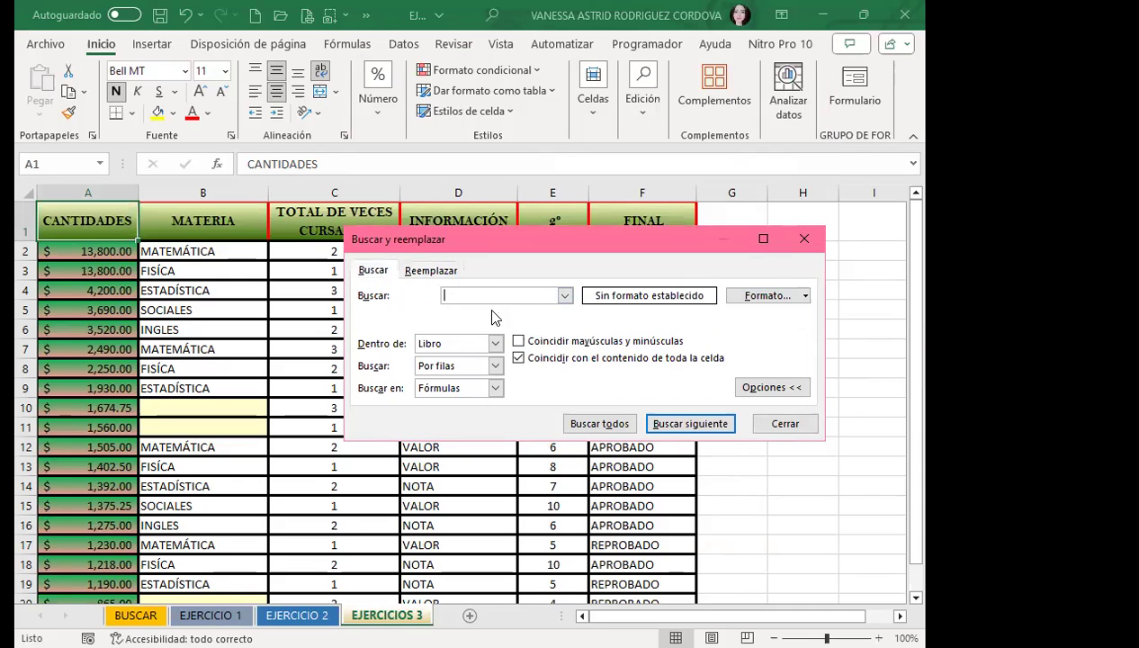
left_click(519, 359)
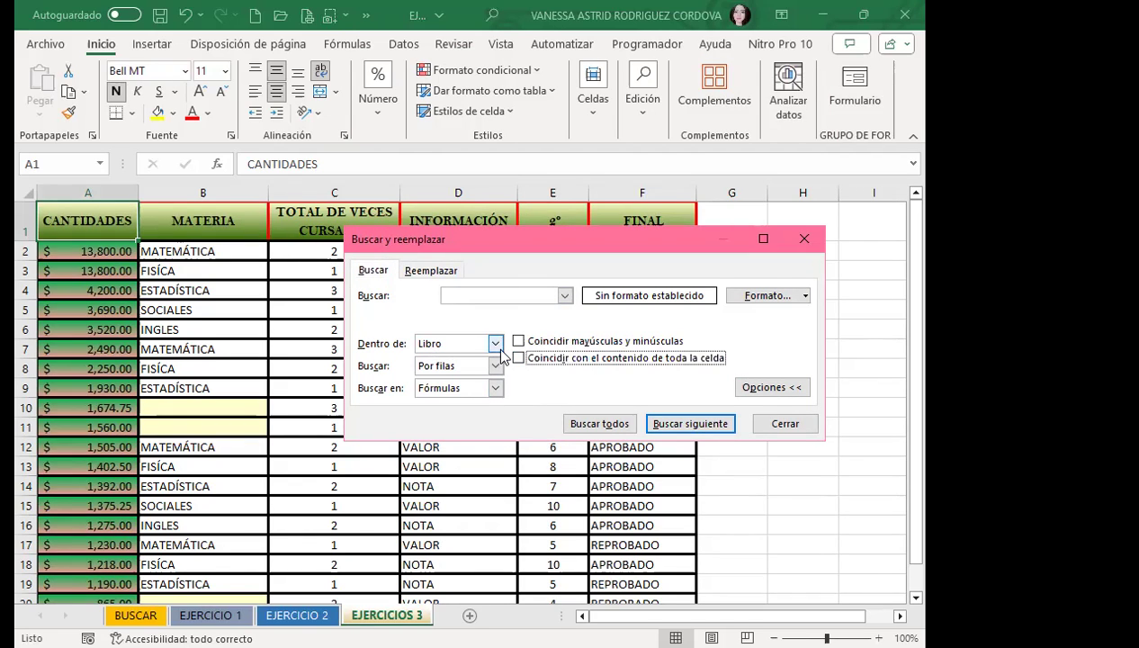
left_click(496, 344)
left_click(447, 360)
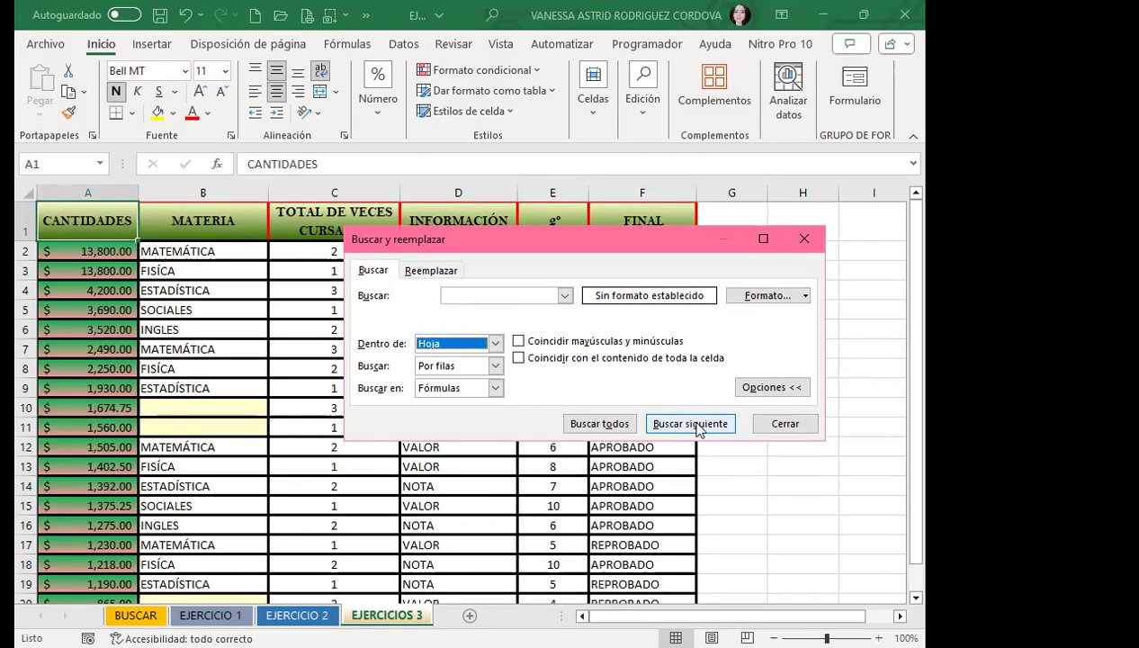
left_click(783, 423)
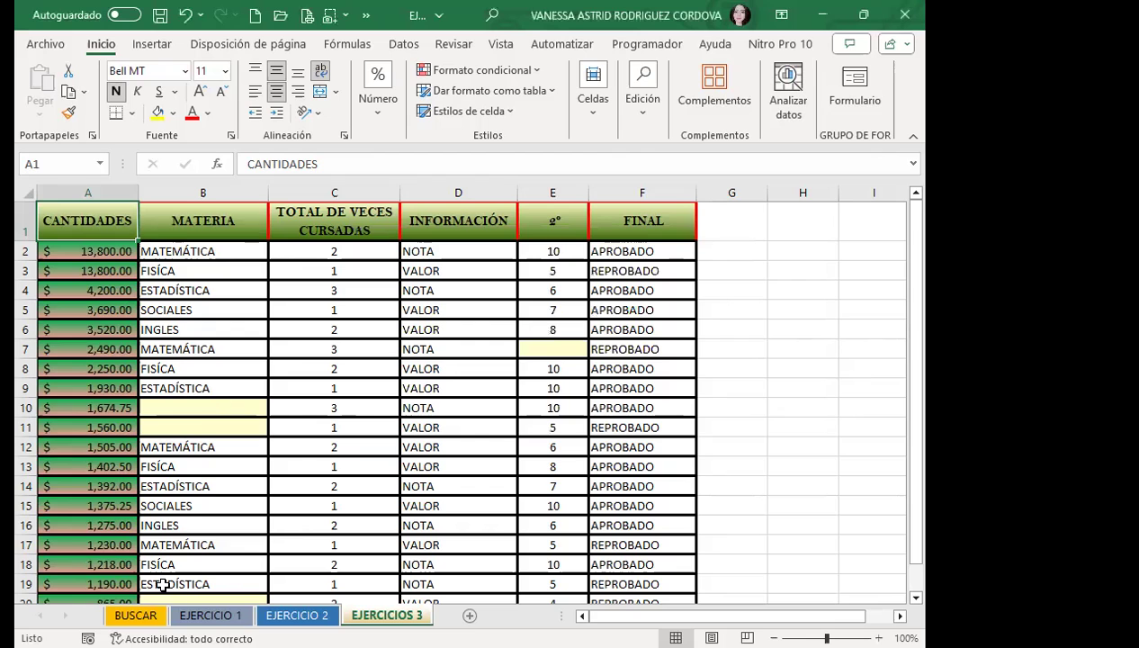
left_click(208, 616)
scroll(200, 310, "up", 3)
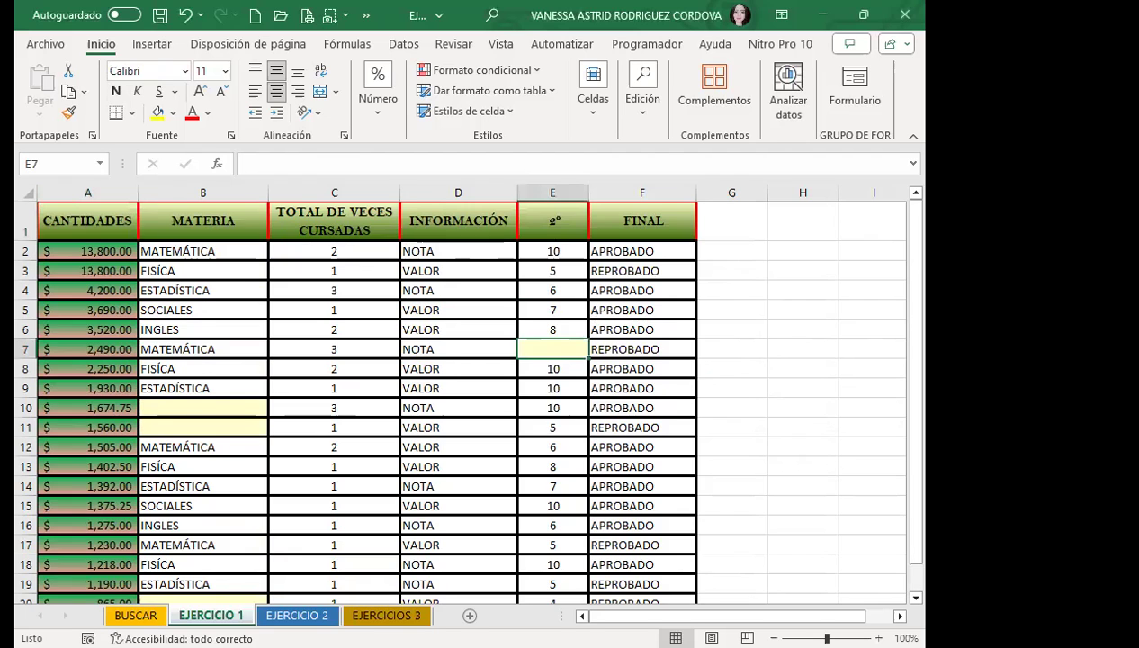
key("ctrl+Page_Down")
scroll(220, 333, "up", 2)
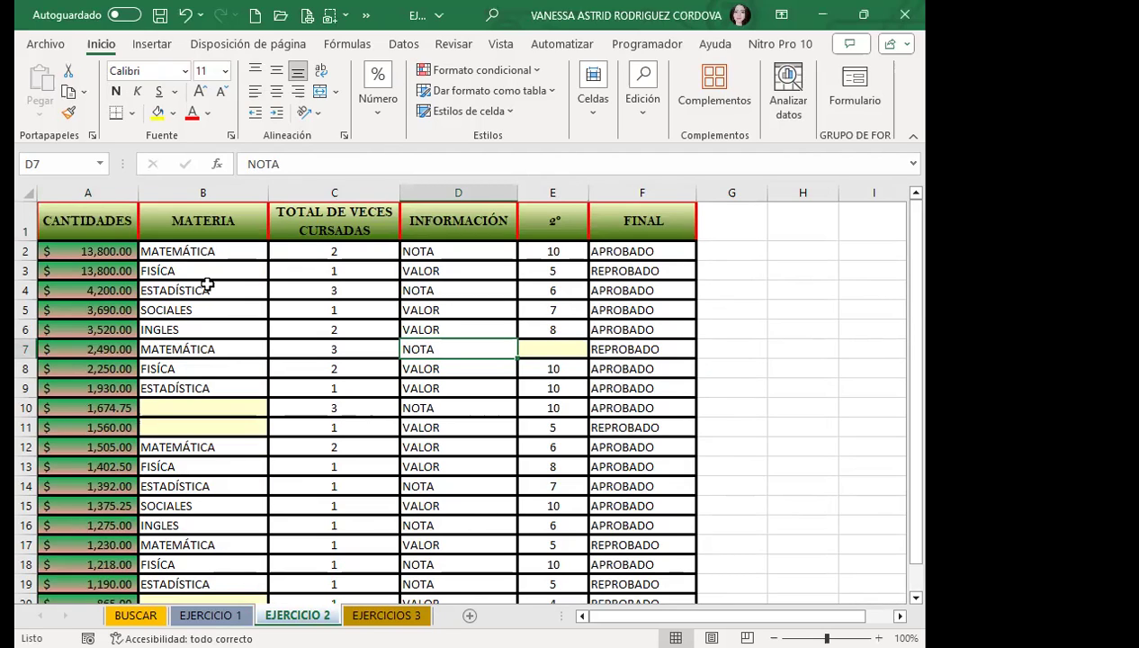
left_click(364, 612)
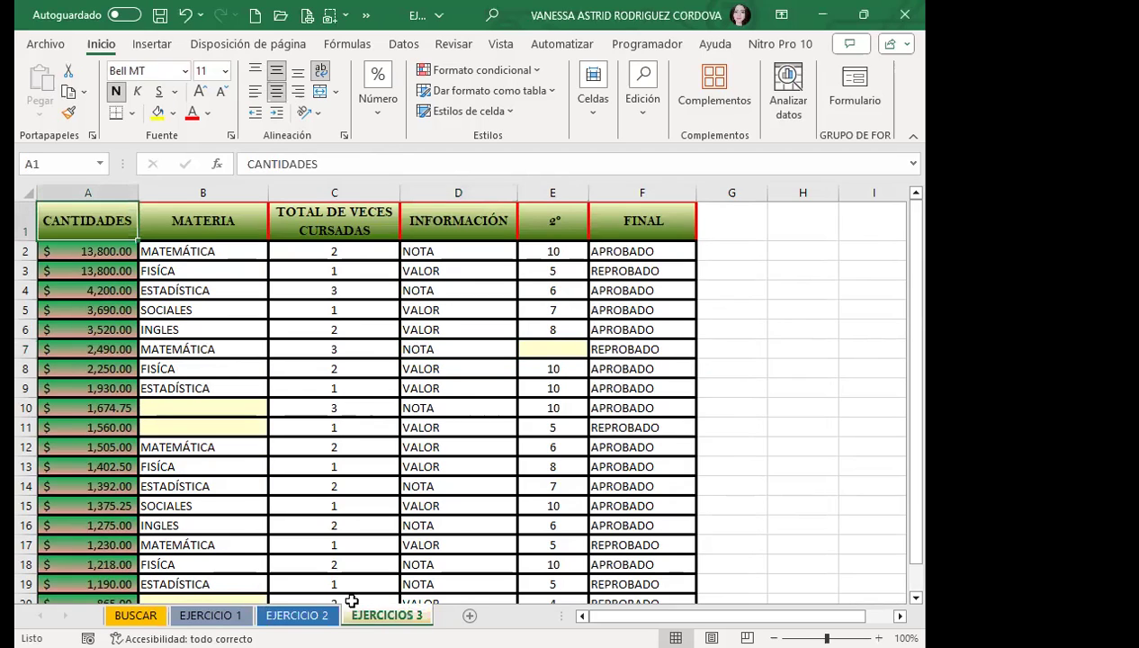
left_click(243, 290)
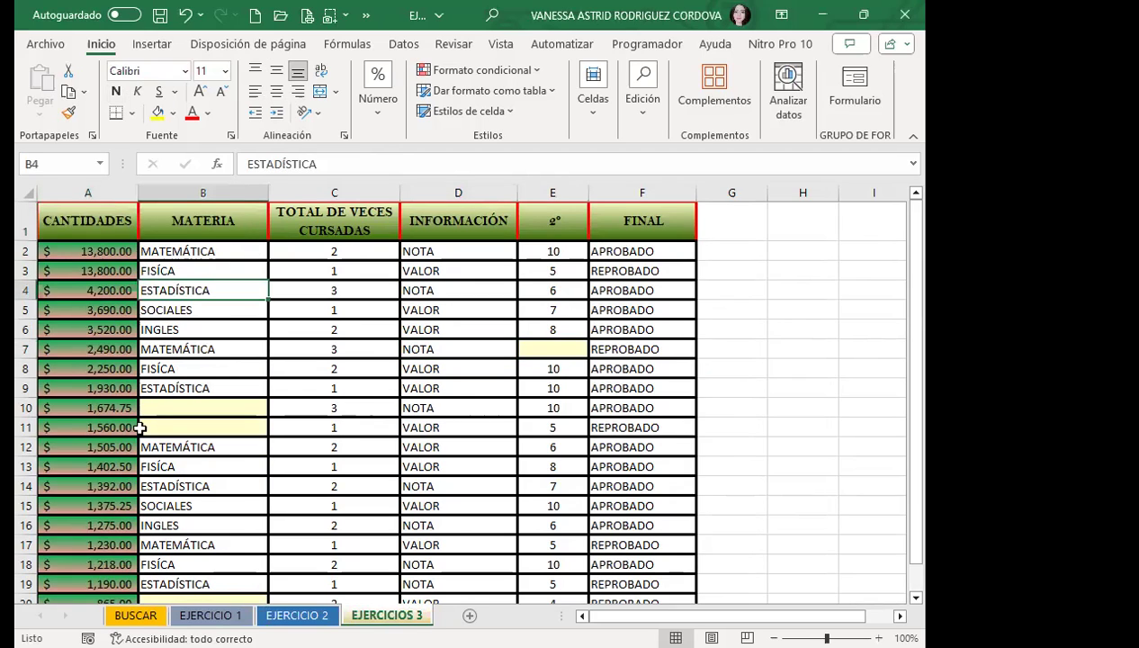
key("ctrl+Page_Up")
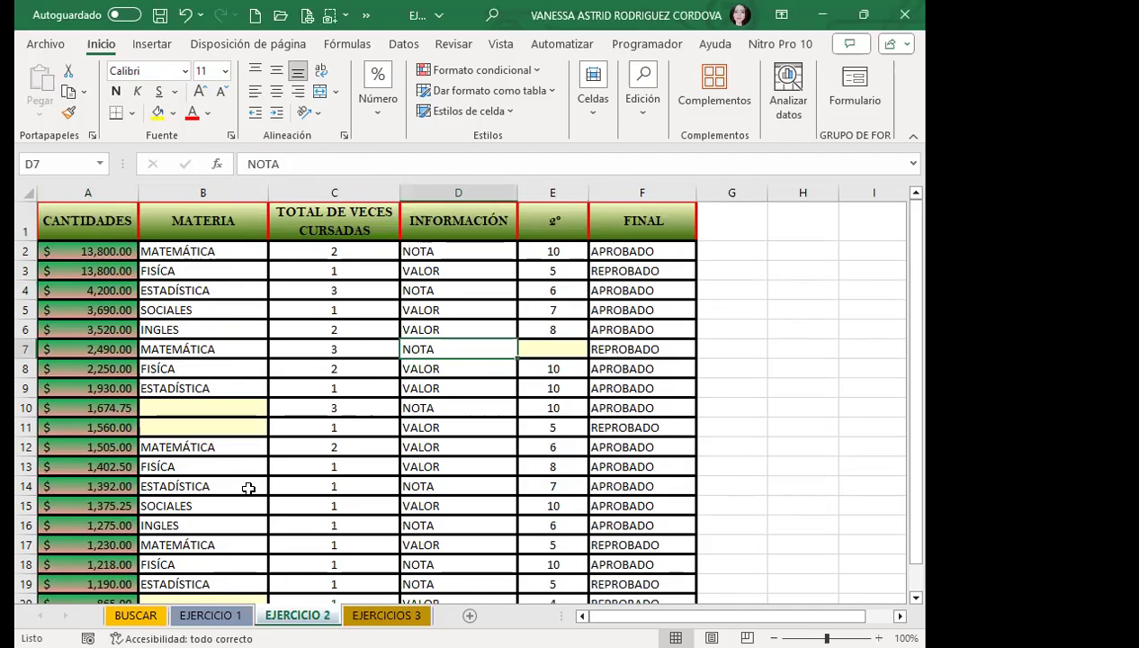
left_click(210, 614)
left_click(135, 615)
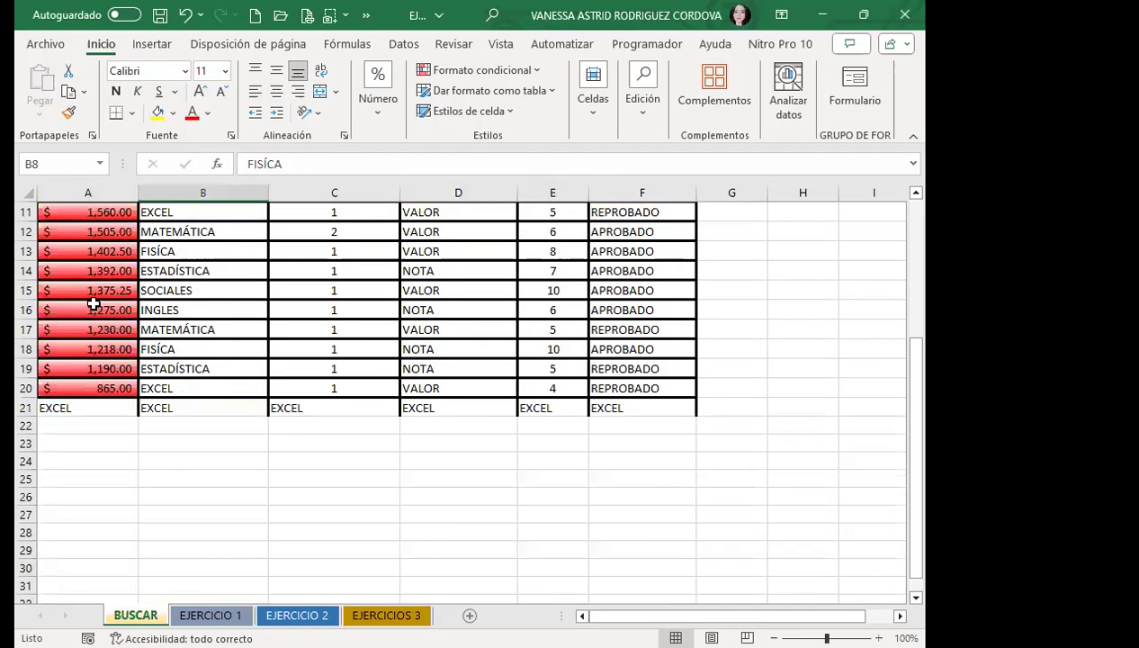
scroll(94, 300, "up", 3)
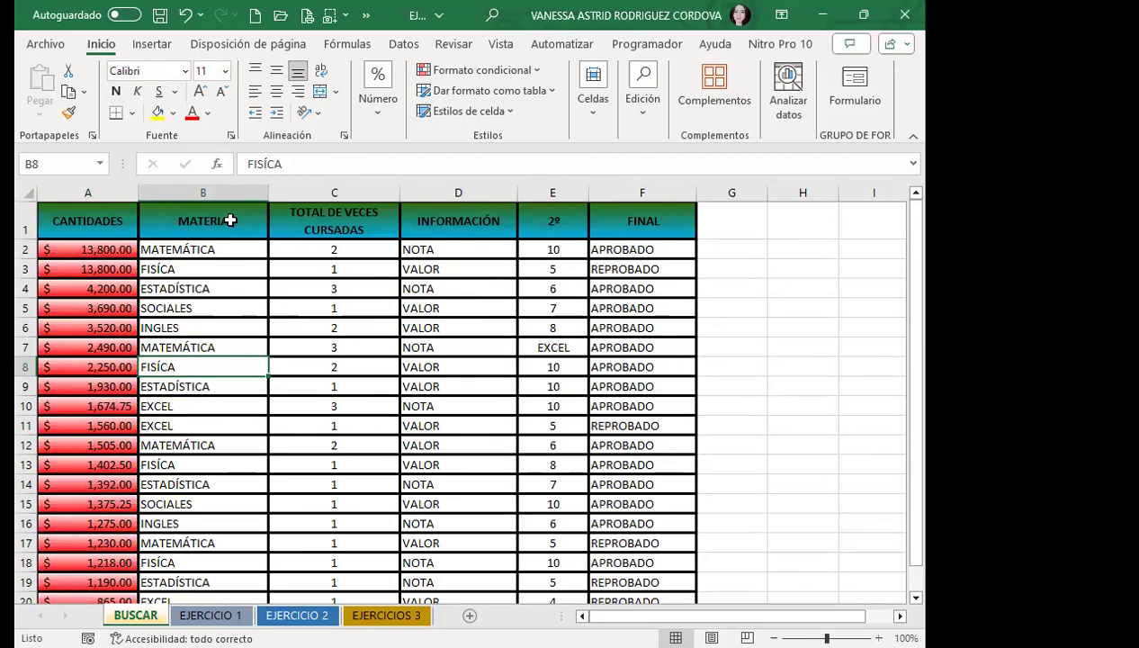
left_click(210, 615)
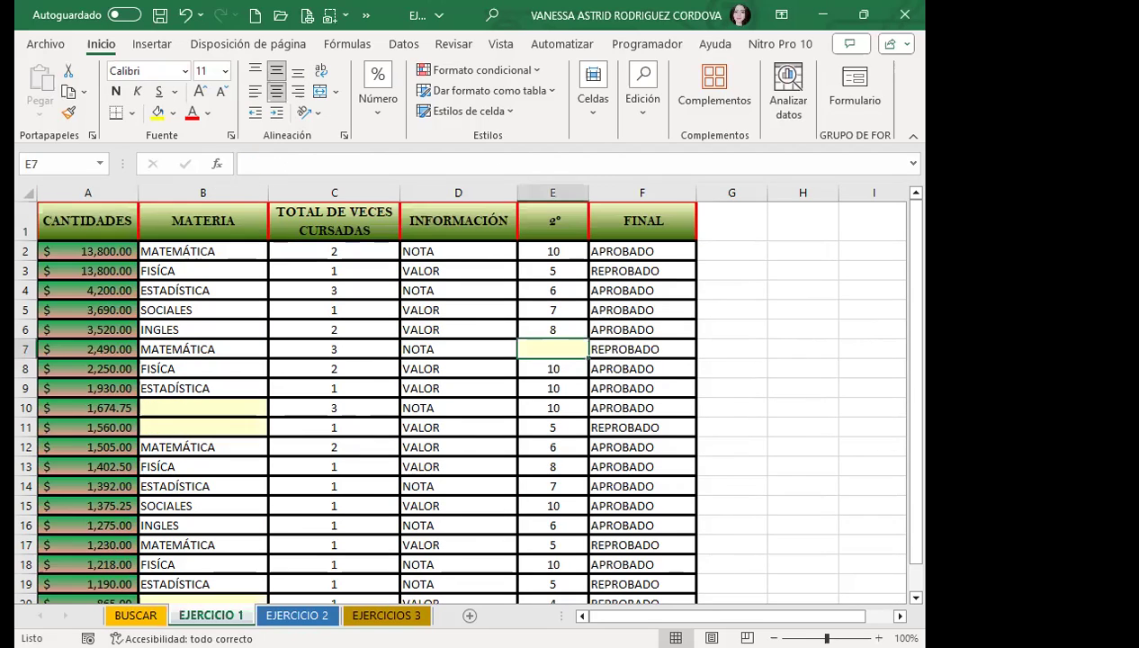
left_click(301, 615)
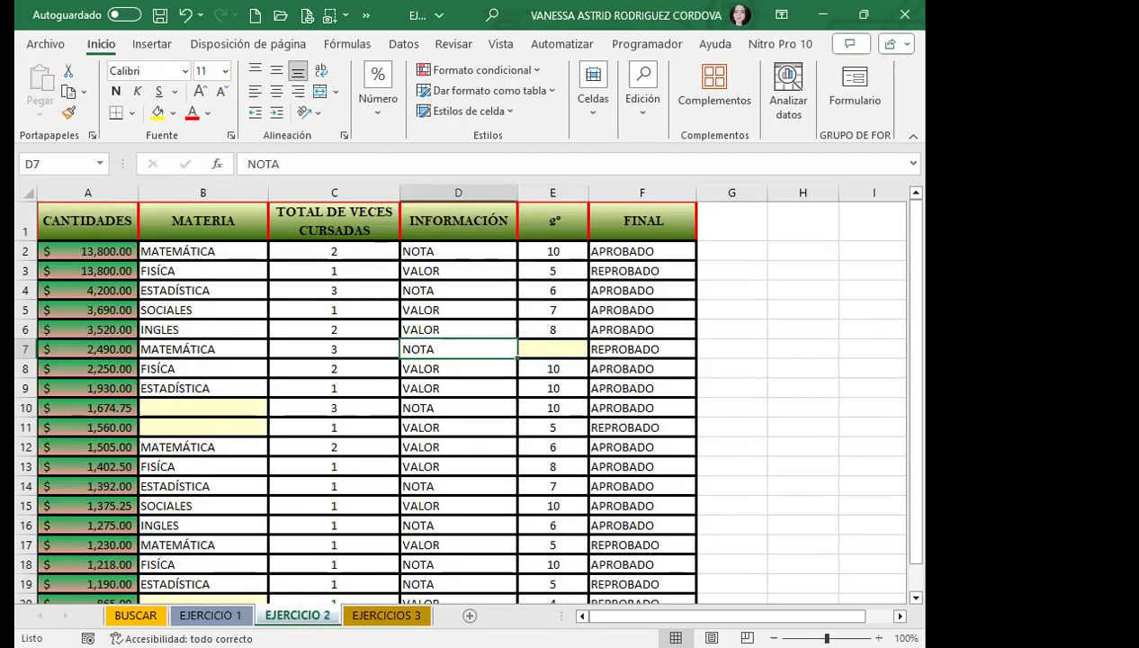
key("ctrl+Page_Down")
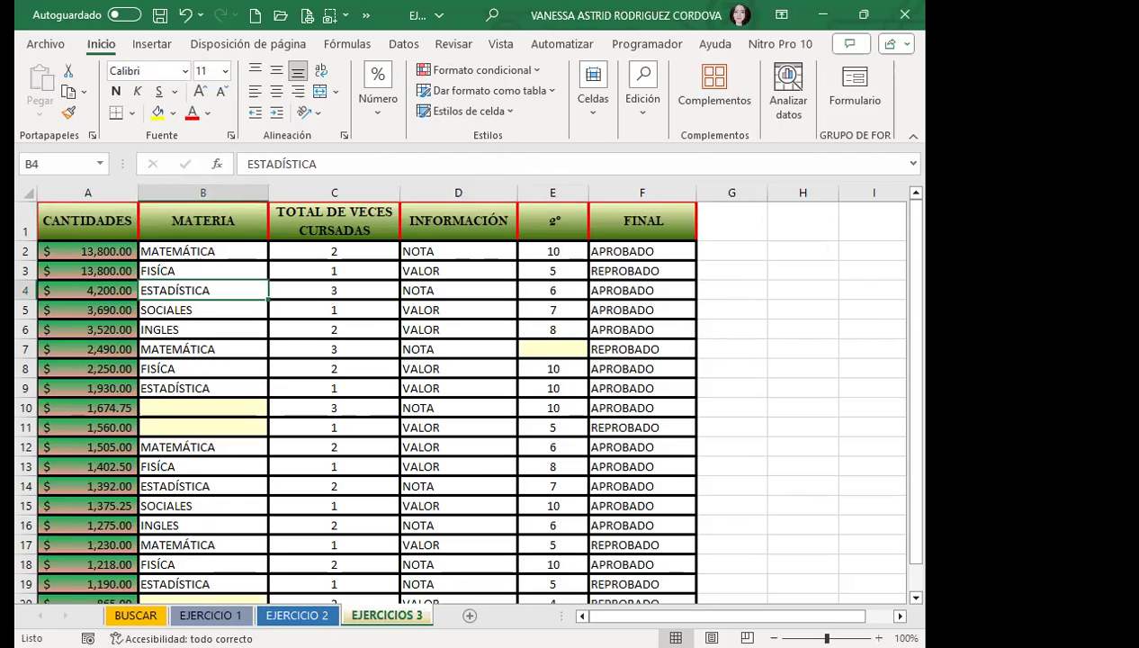
left_click(364, 354)
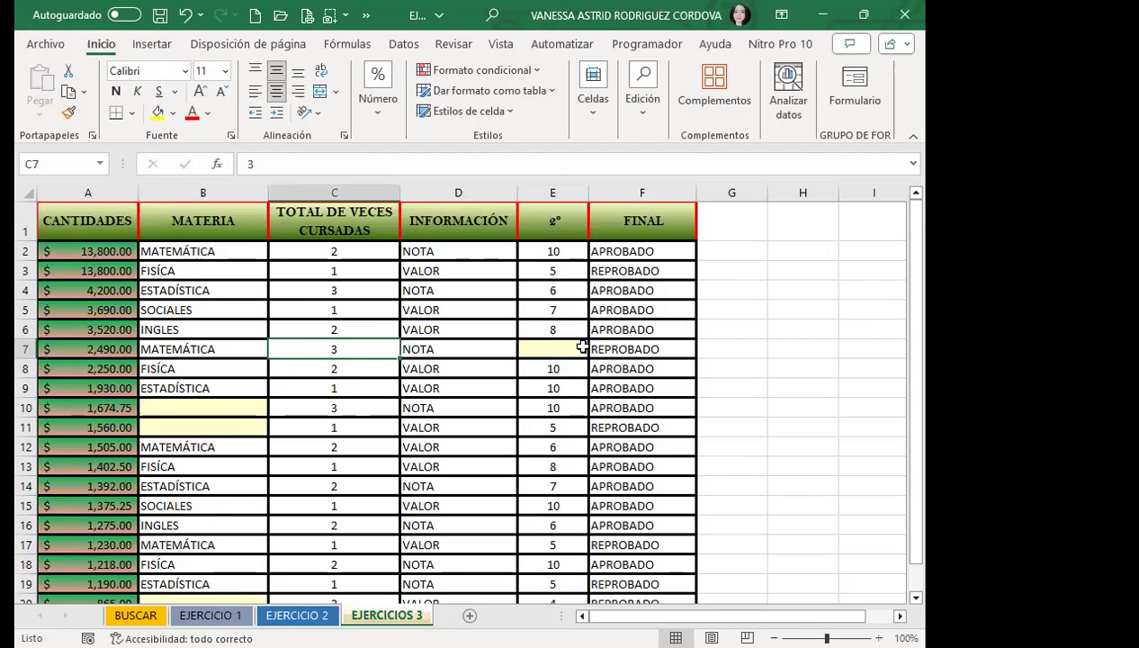
left_click(644, 336)
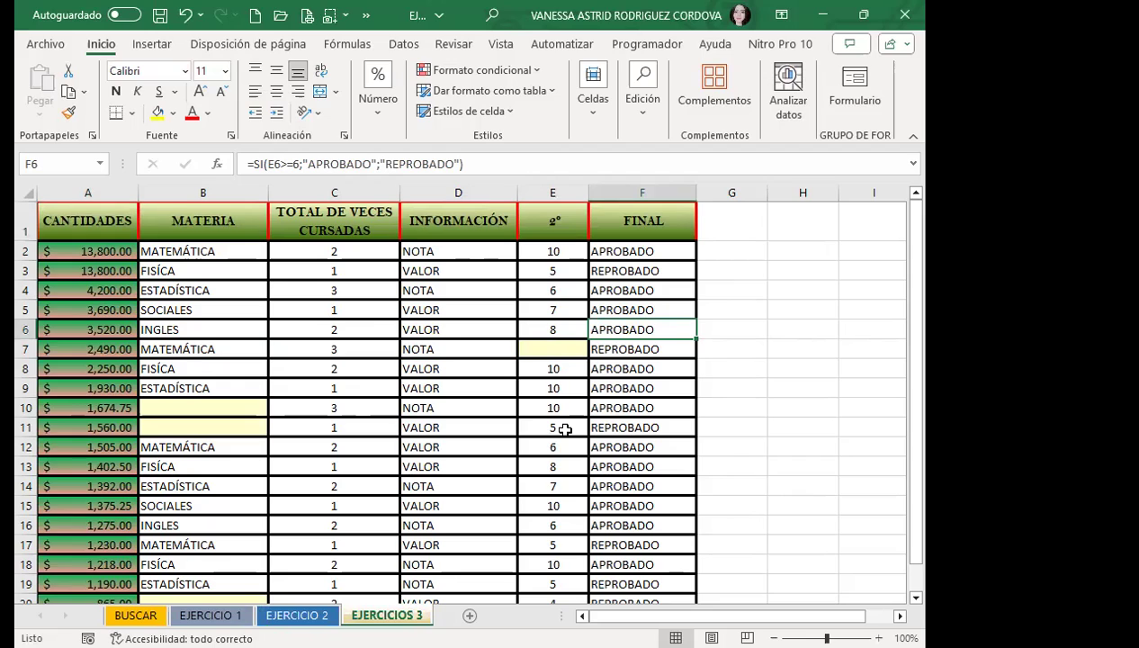
left_click(481, 382)
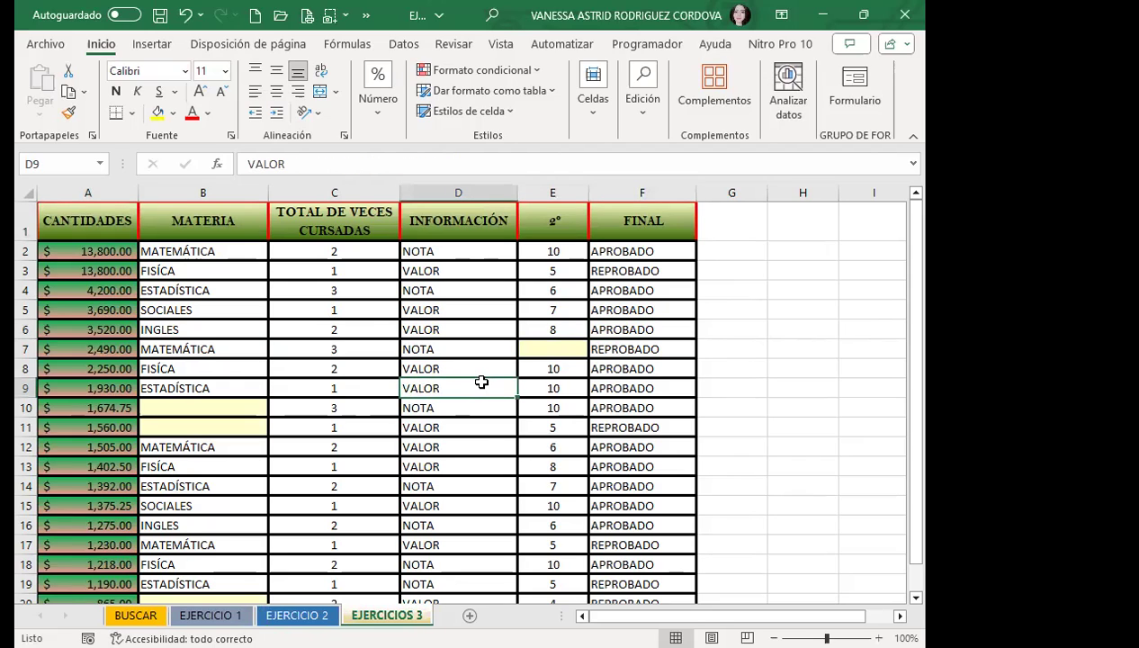
left_click(356, 373)
left_click(355, 327)
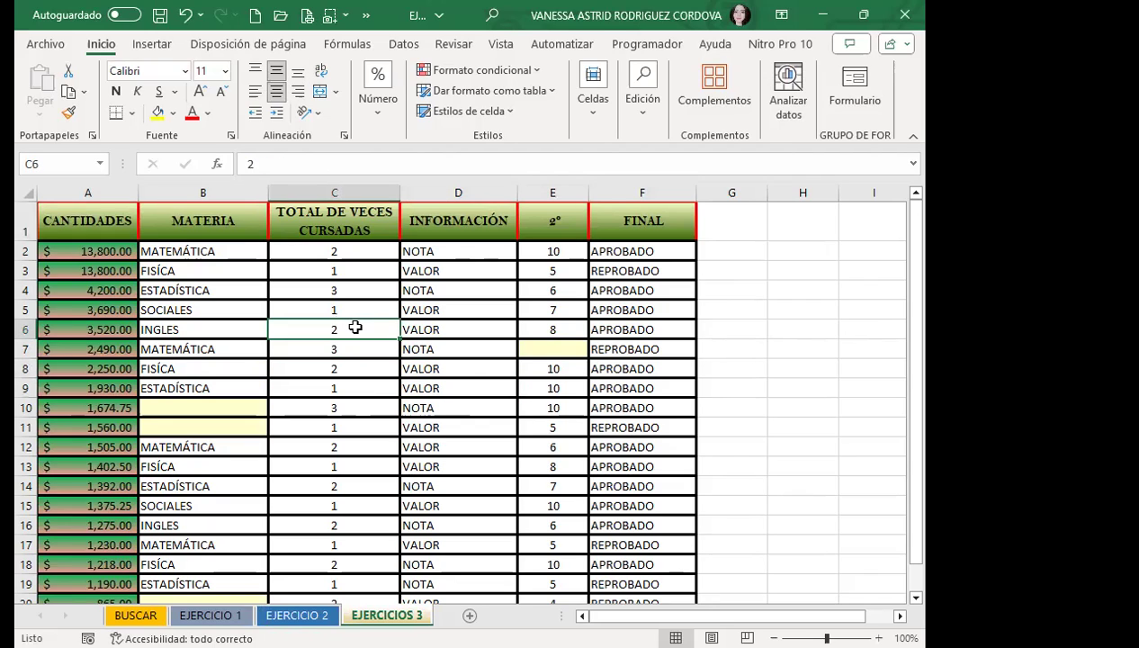